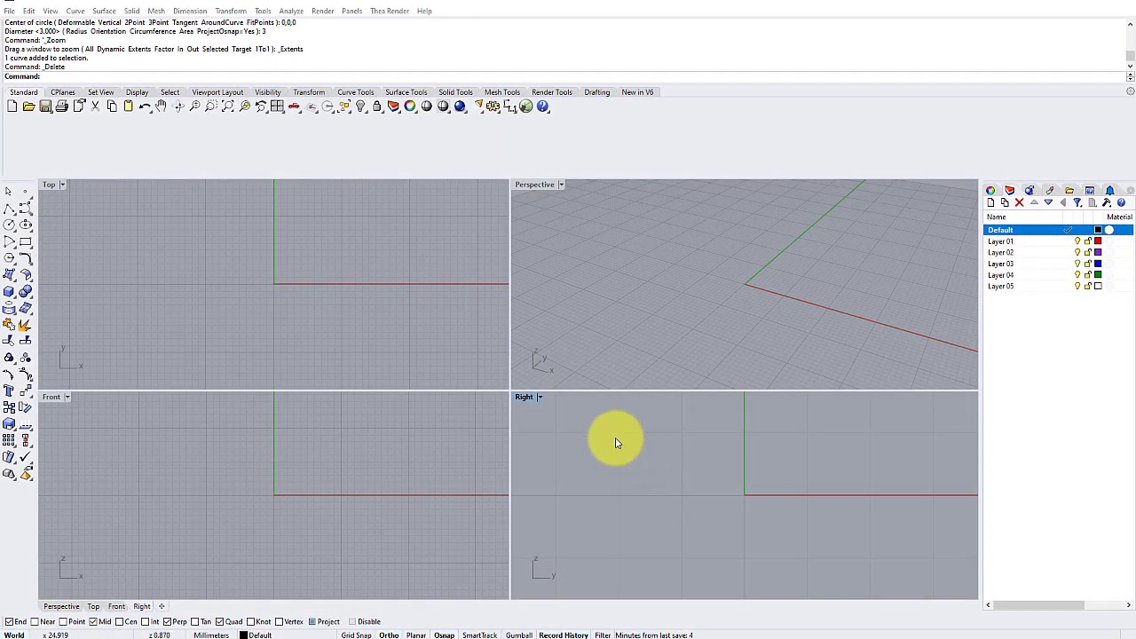
Maximize the Right view and draw a circle of diameter 3 centred at 0,0
double_click(524, 397)
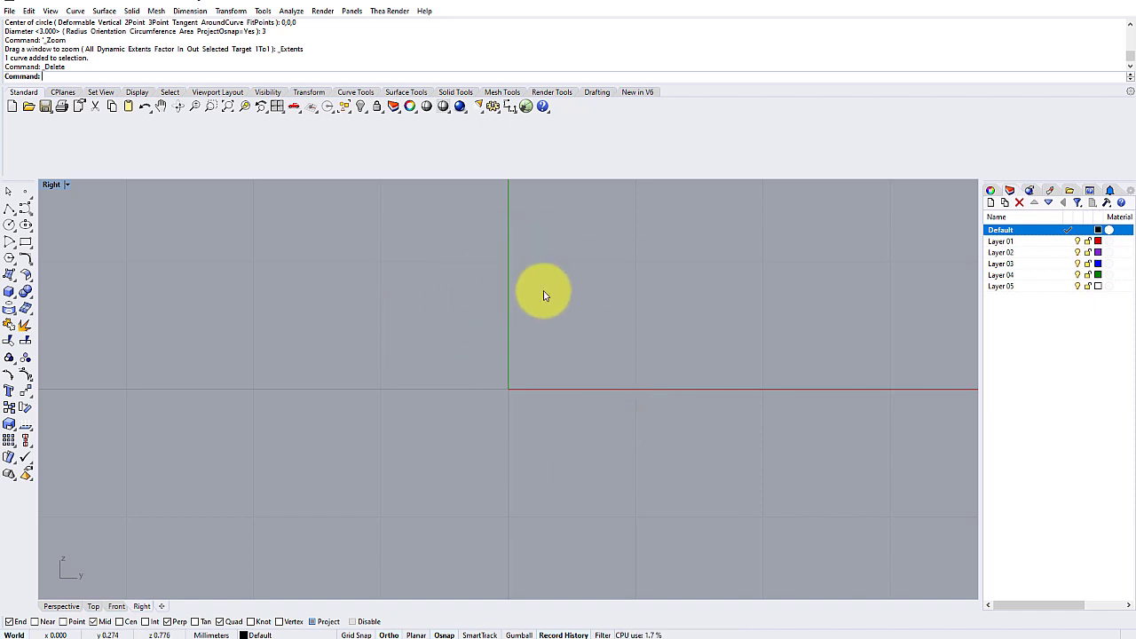
left_click(11, 228)
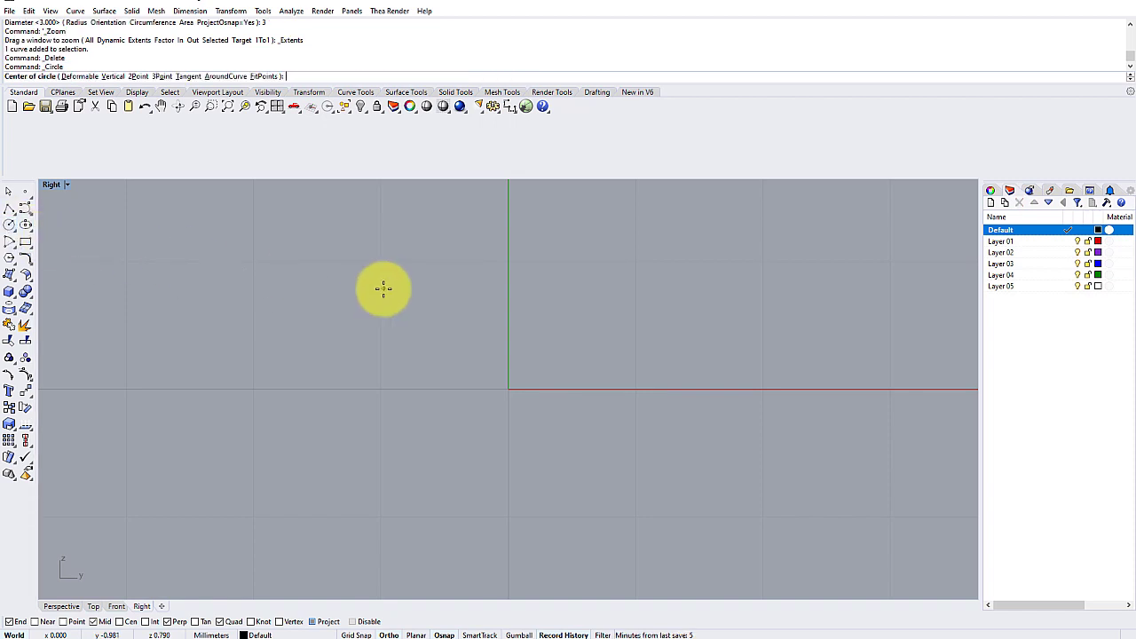
type("0,0")
key("Return")
type("3")
key("Return")
Zoom and pan the Right view to frame the new circle
scroll(383, 288, "down", 3)
right_click_drag(398, 299, 423, 310)
scroll(441, 311, "up", 3)
scroll(449, 311, "down", 2)
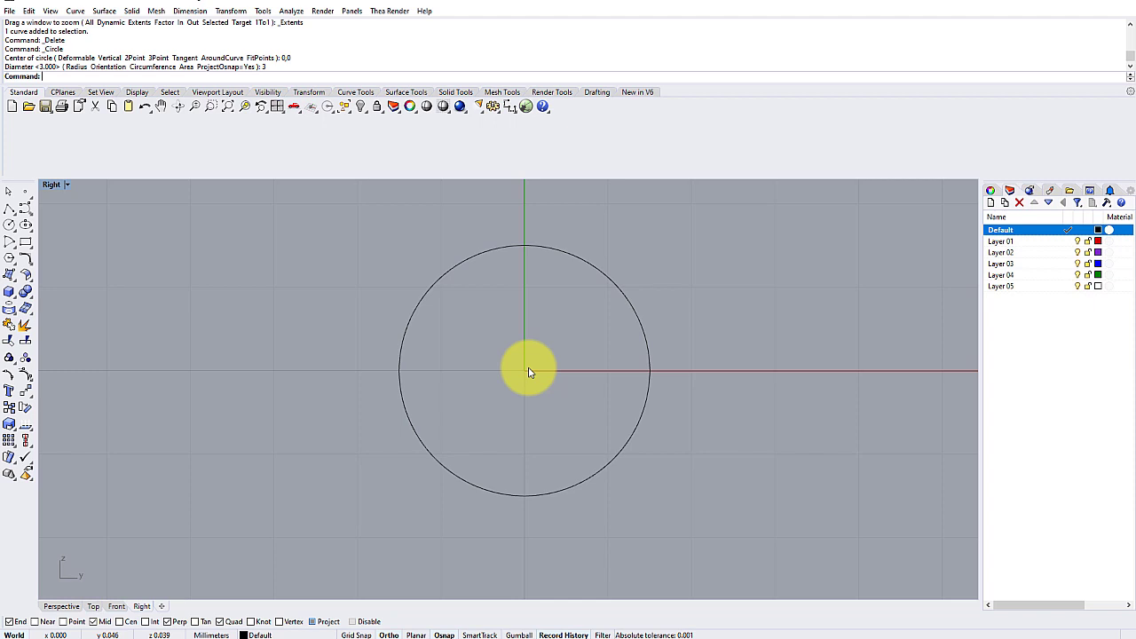
scroll(528, 373, "down", 1)
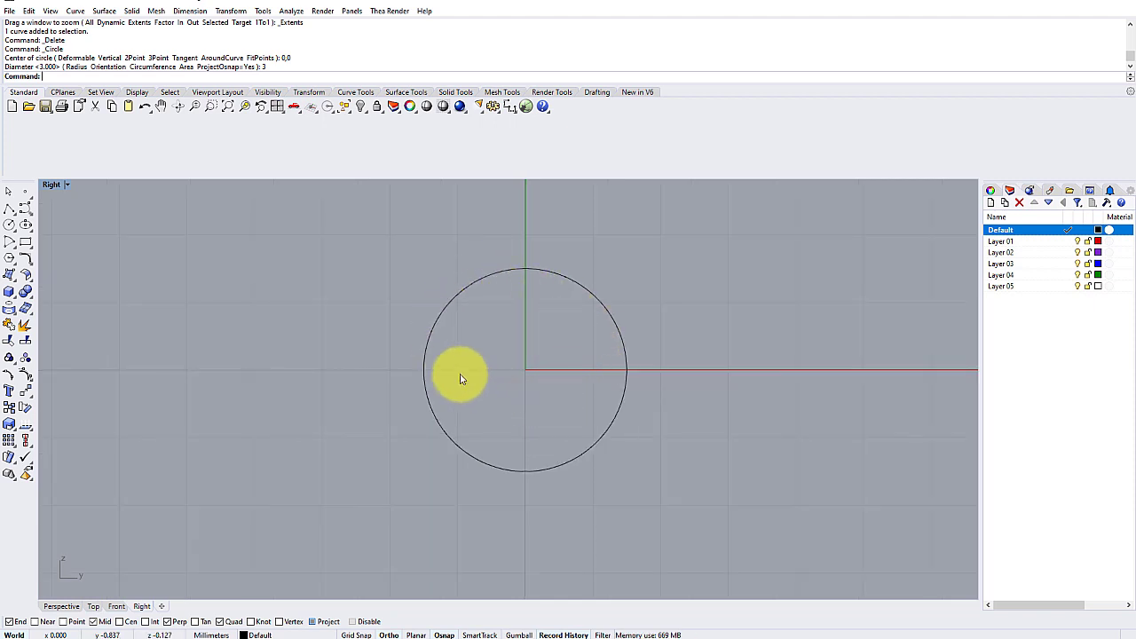
right_click_drag(525, 334, 581, 350)
scroll(540, 329, "down", 1)
scroll(578, 337, "up", 3)
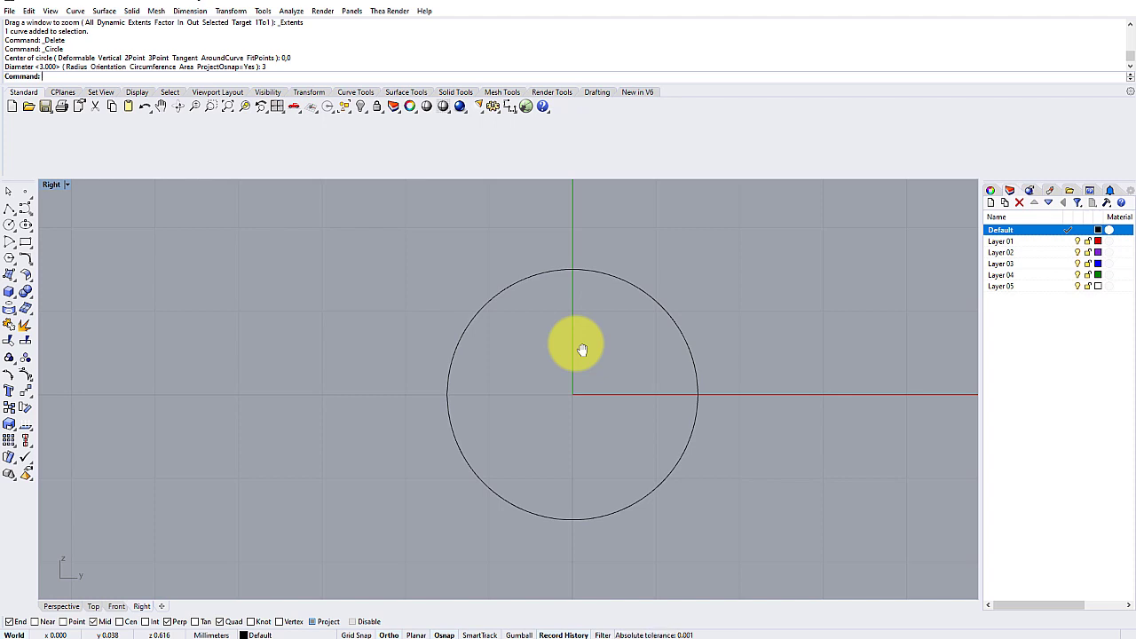
scroll(582, 351, "down", 1)
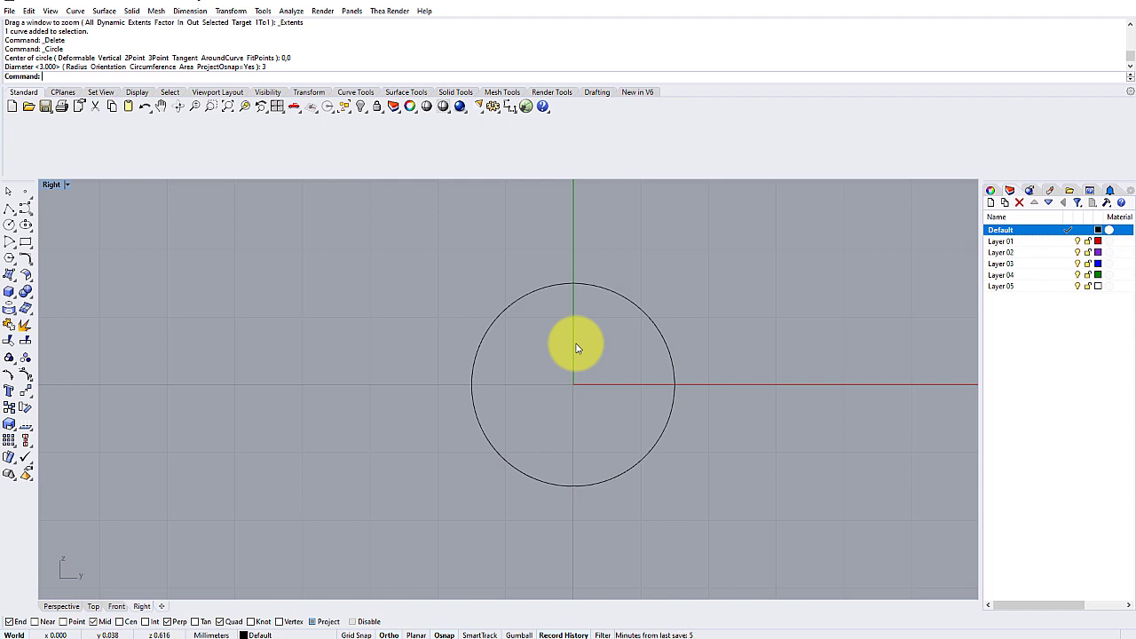
scroll(577, 347, "down", 1)
right_click_drag(577, 348, 631, 355)
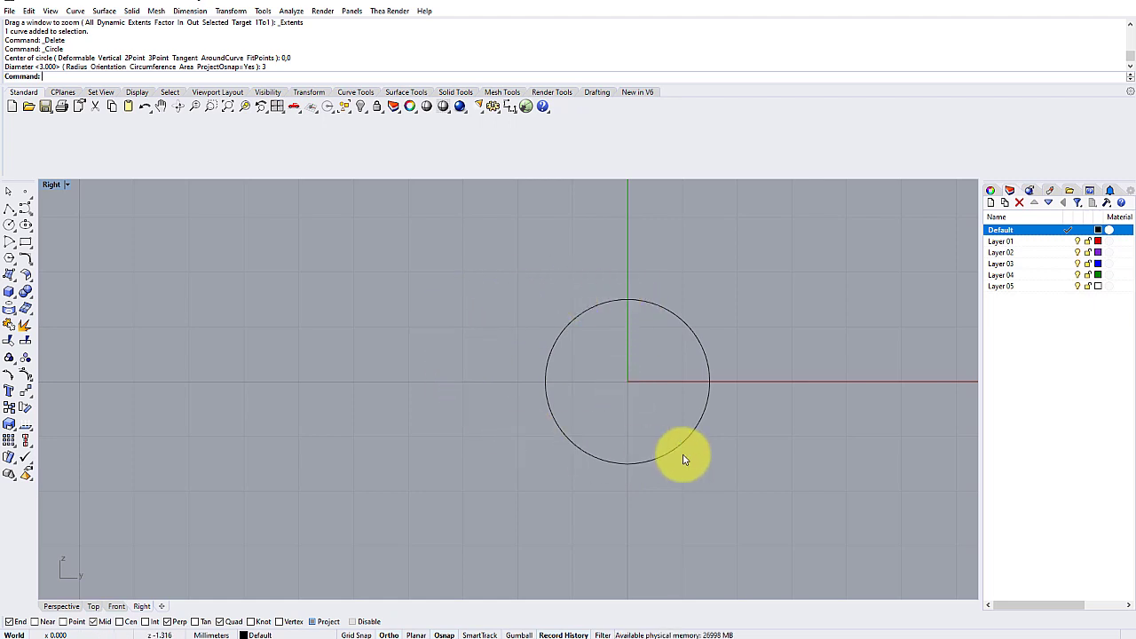
right_click_drag(616, 317, 558, 324)
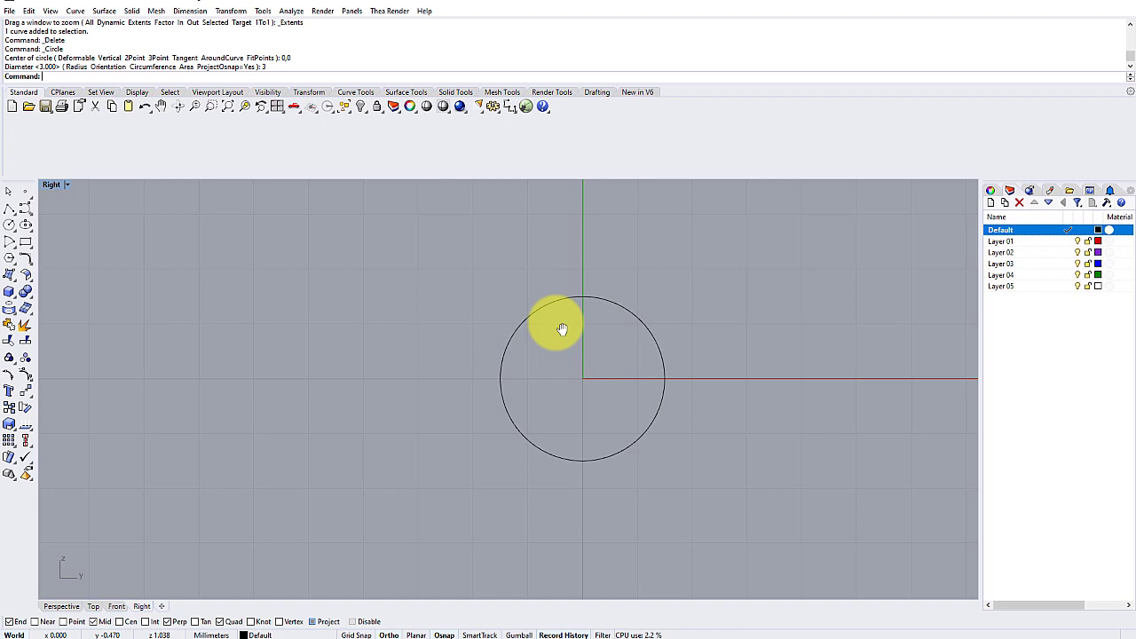
Show the circle's control points and window-select only the leftmost one
left_click(510, 344)
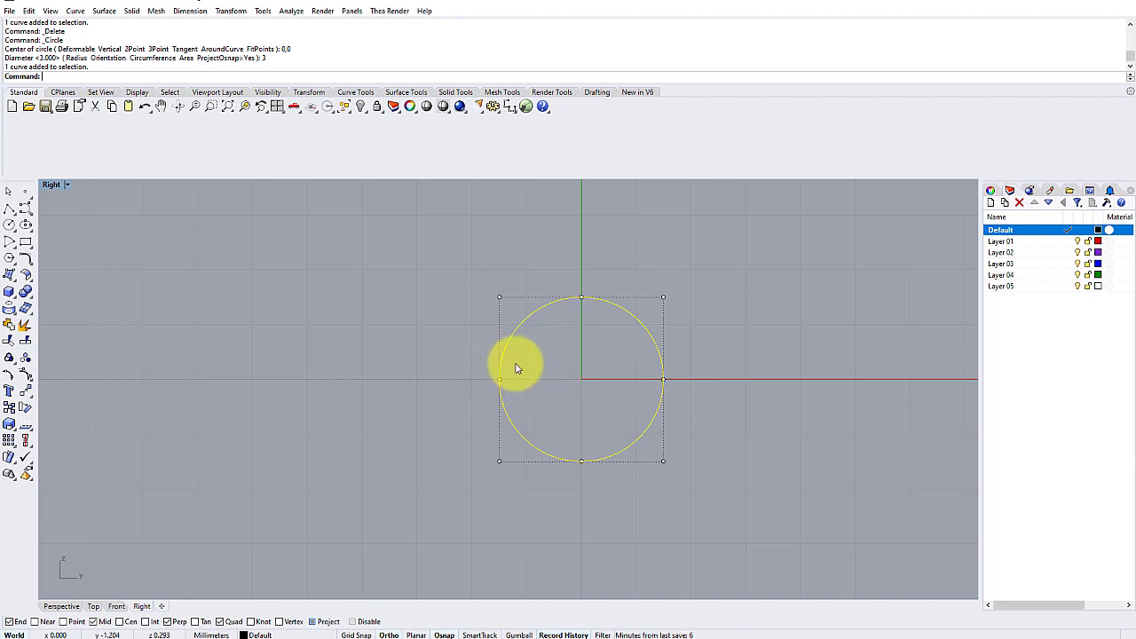
left_click_drag(477, 353, 518, 394)
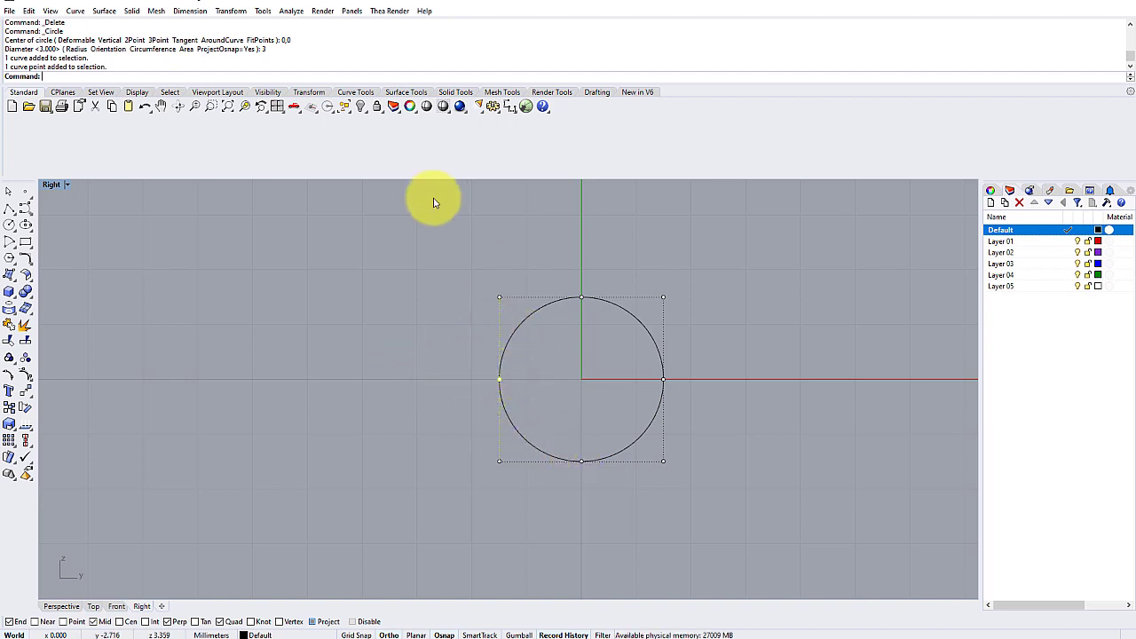
Scale 1-D the left point by 1.666 from the right quadrant, horizontally, into a teardrop
left_click(234, 11)
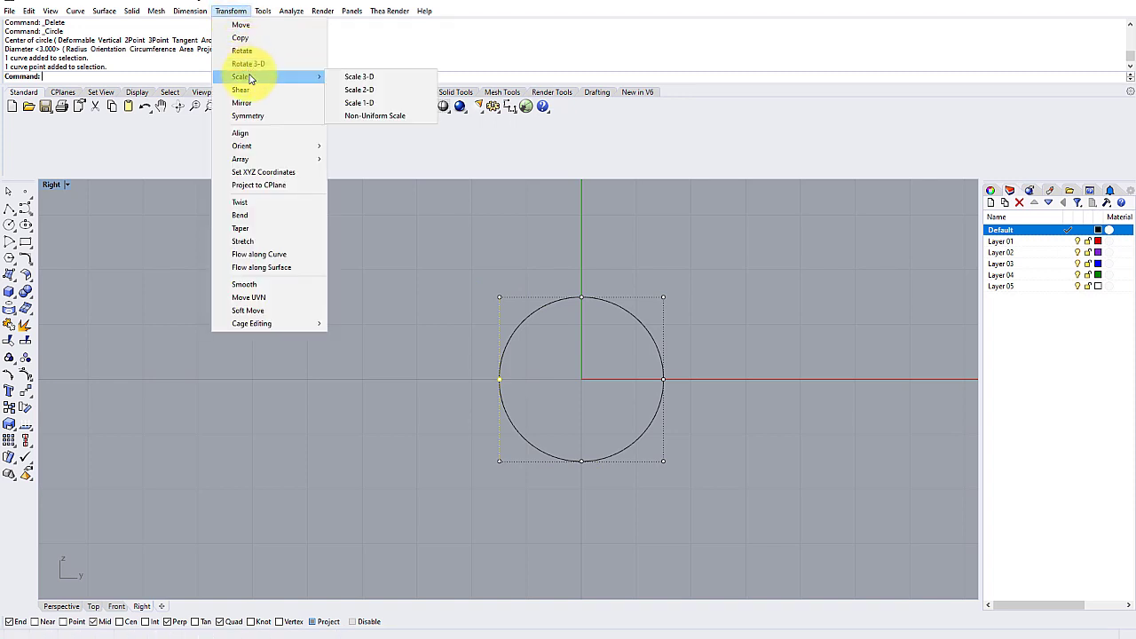
left_click(353, 104)
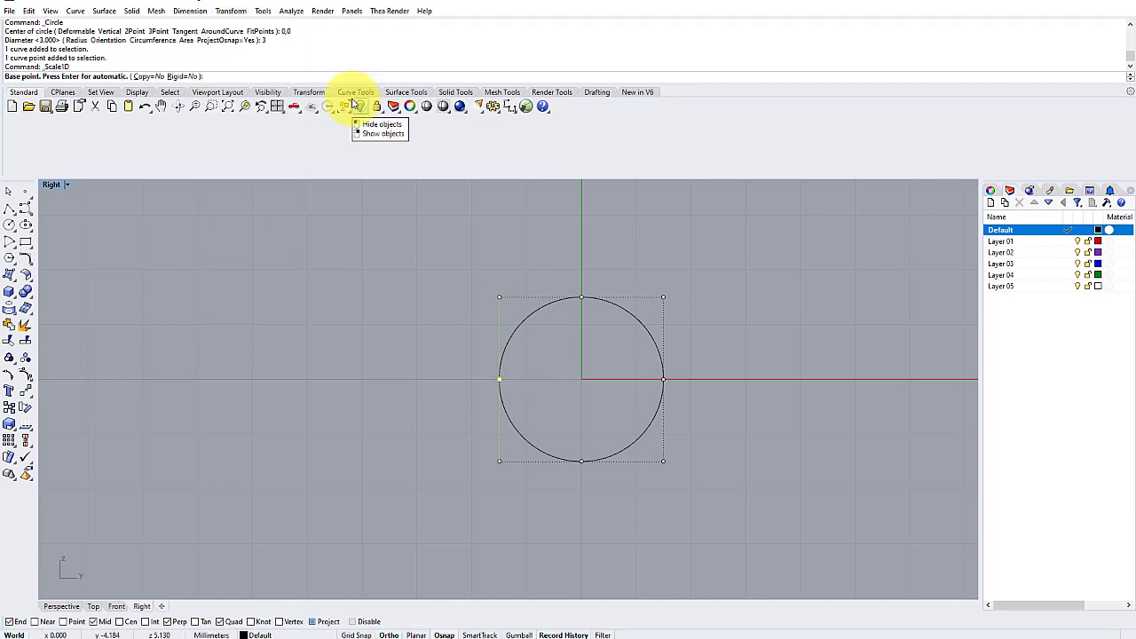
left_click(657, 383)
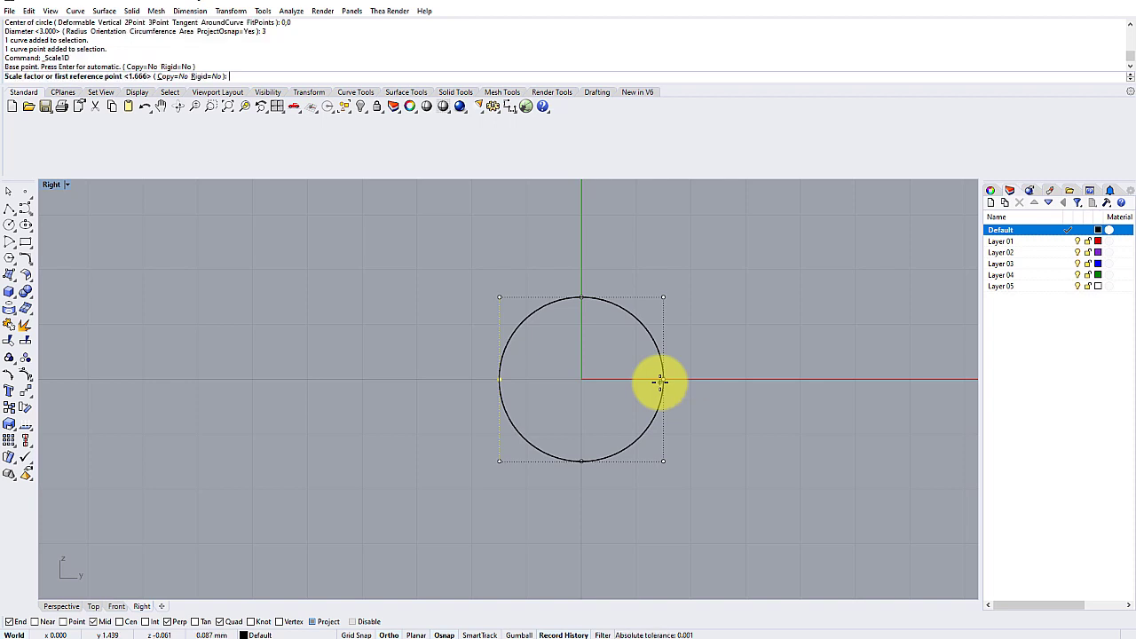
left_click(389, 635)
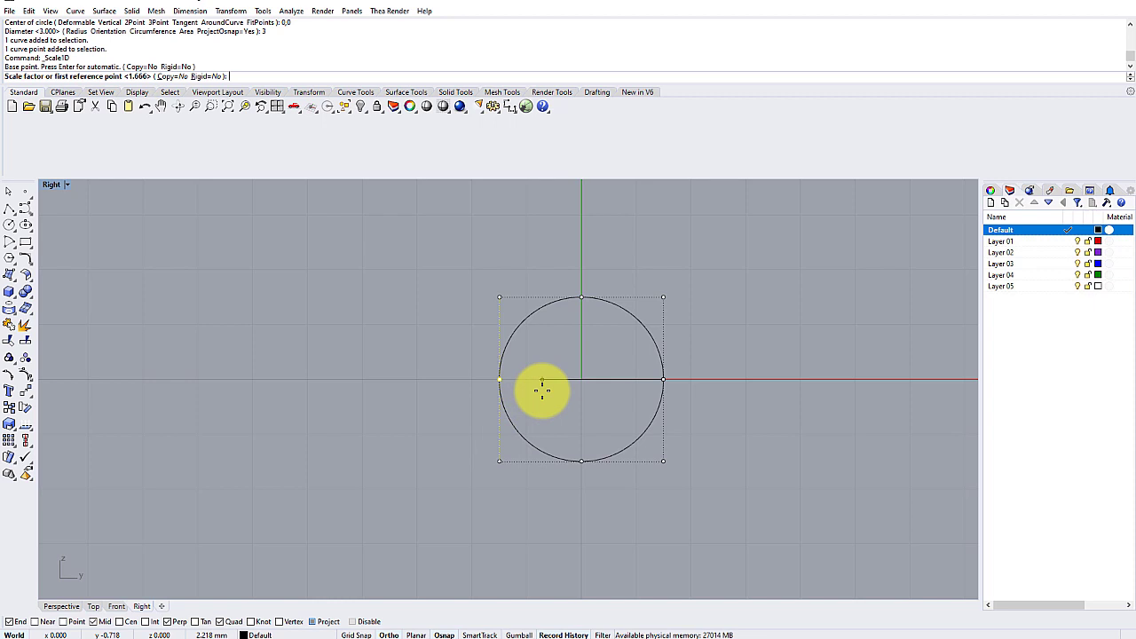
type("1.6")
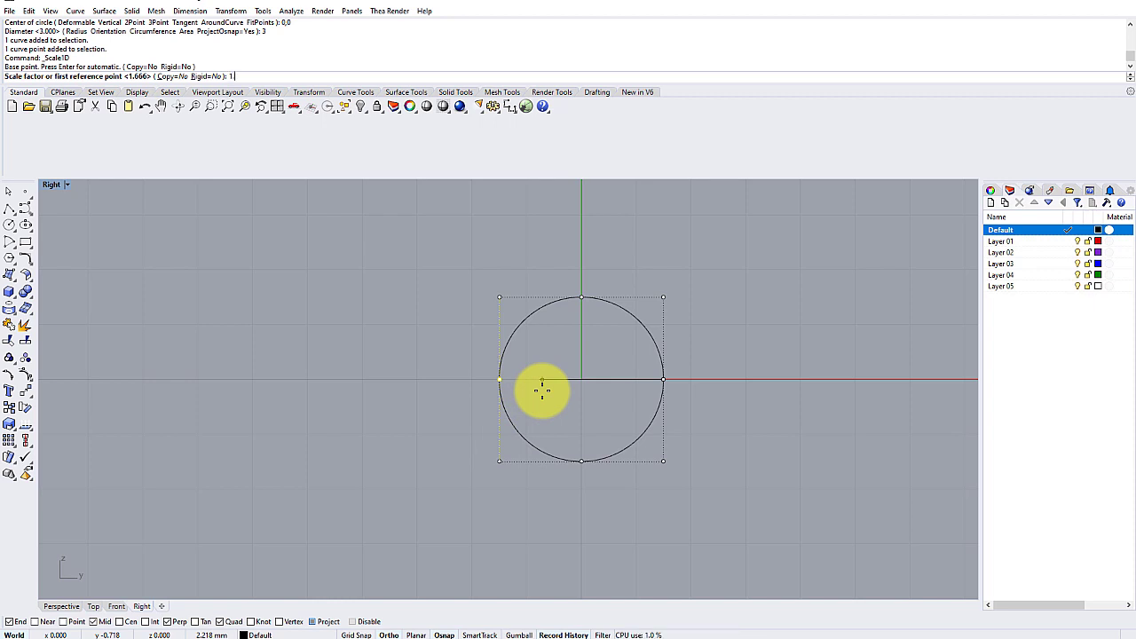
type("66")
key("Return")
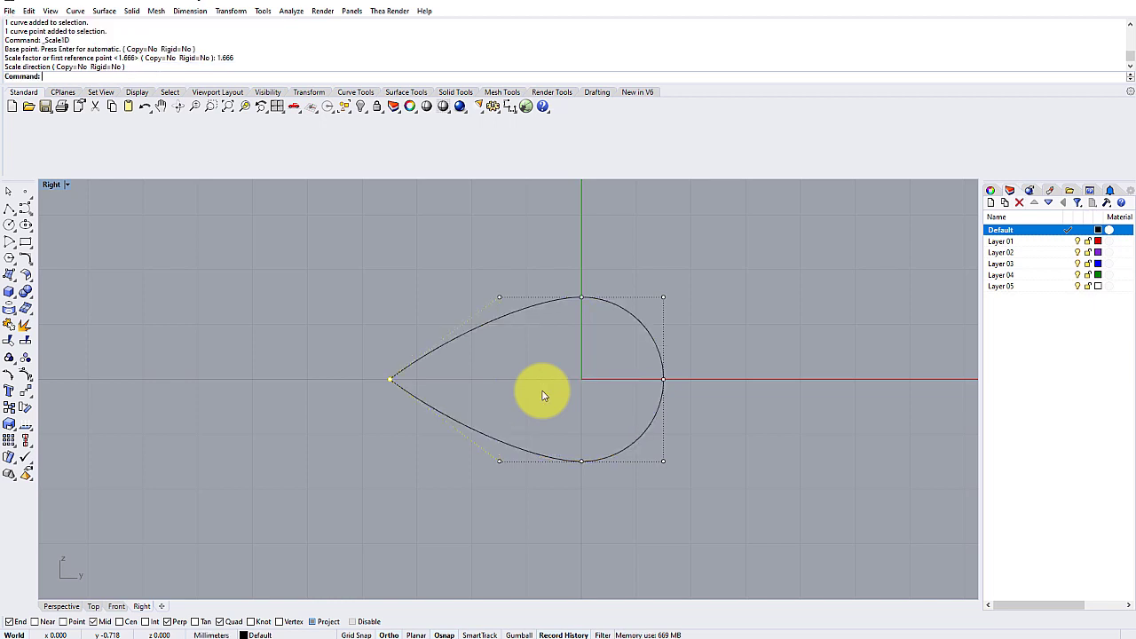
key("Escape")
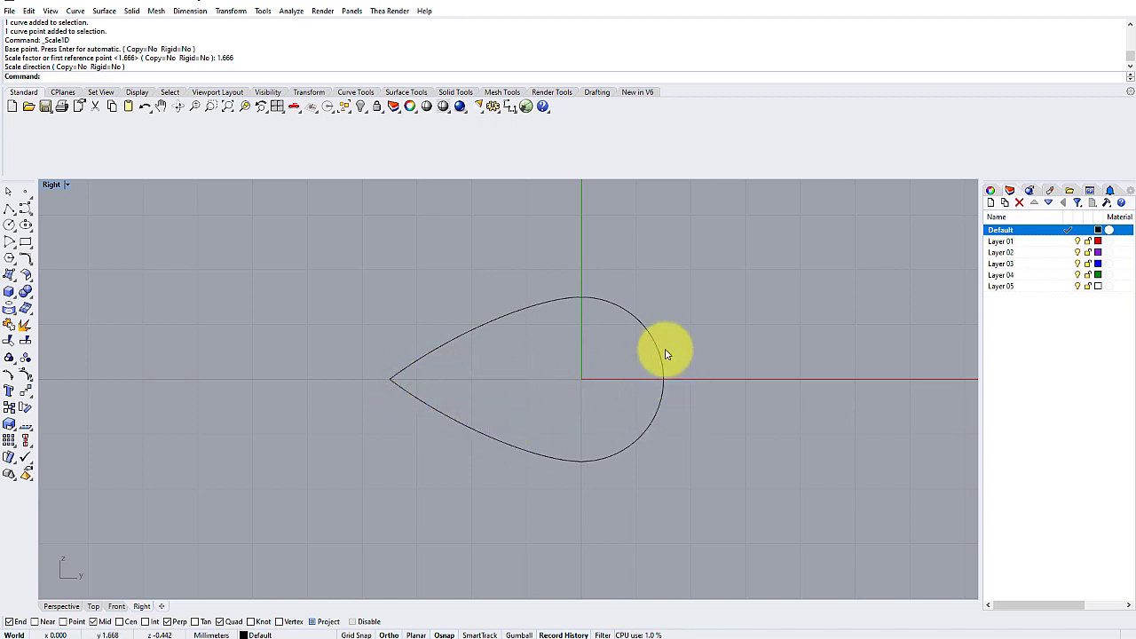
Offset the teardrop curve outward by 1.2 to form the outer outline
left_click(538, 309)
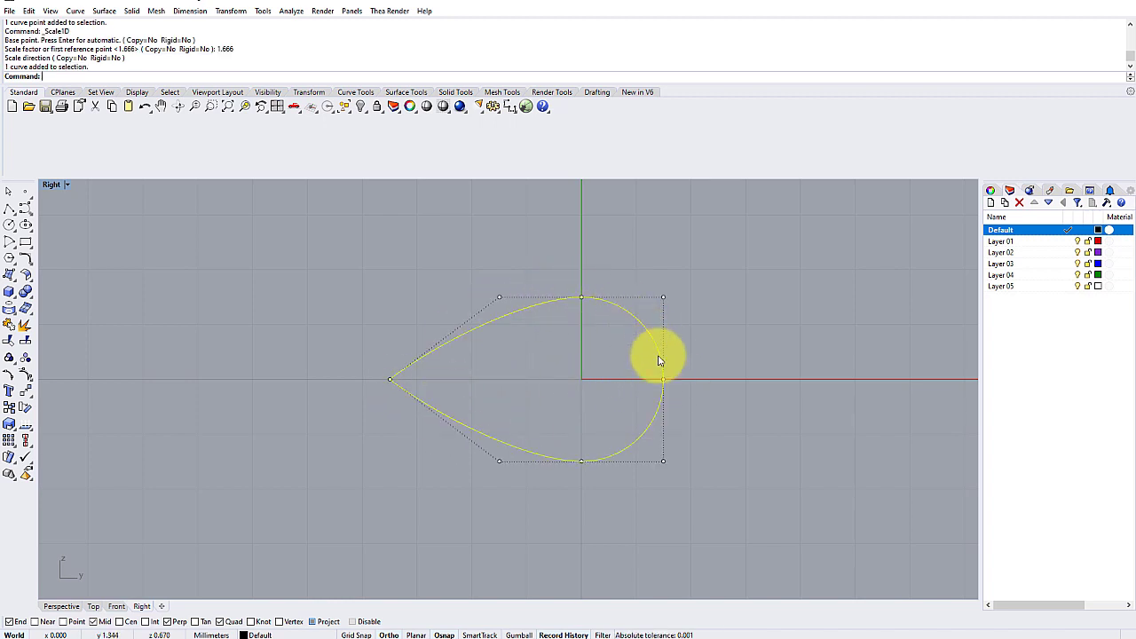
left_click(561, 397)
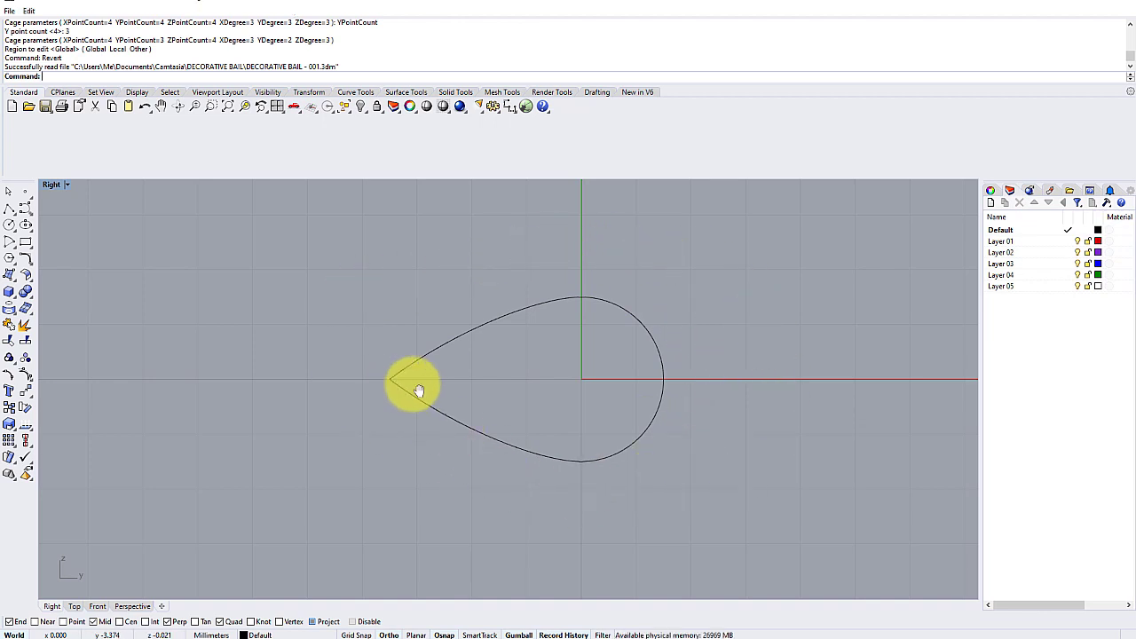
right_click_drag(417, 387, 460, 356)
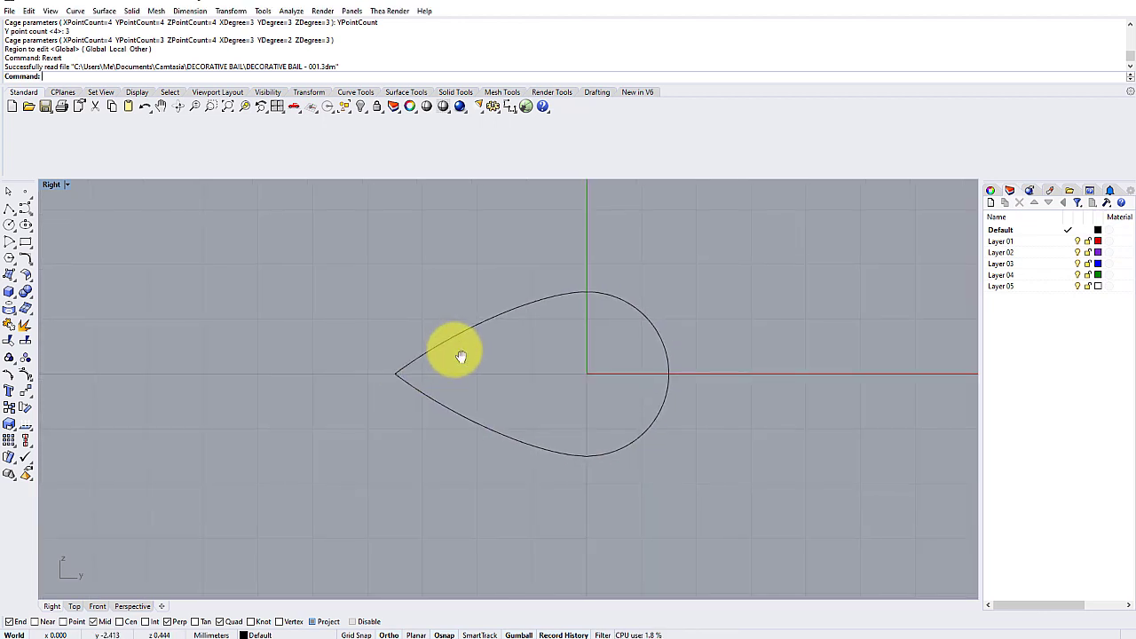
left_click(565, 298)
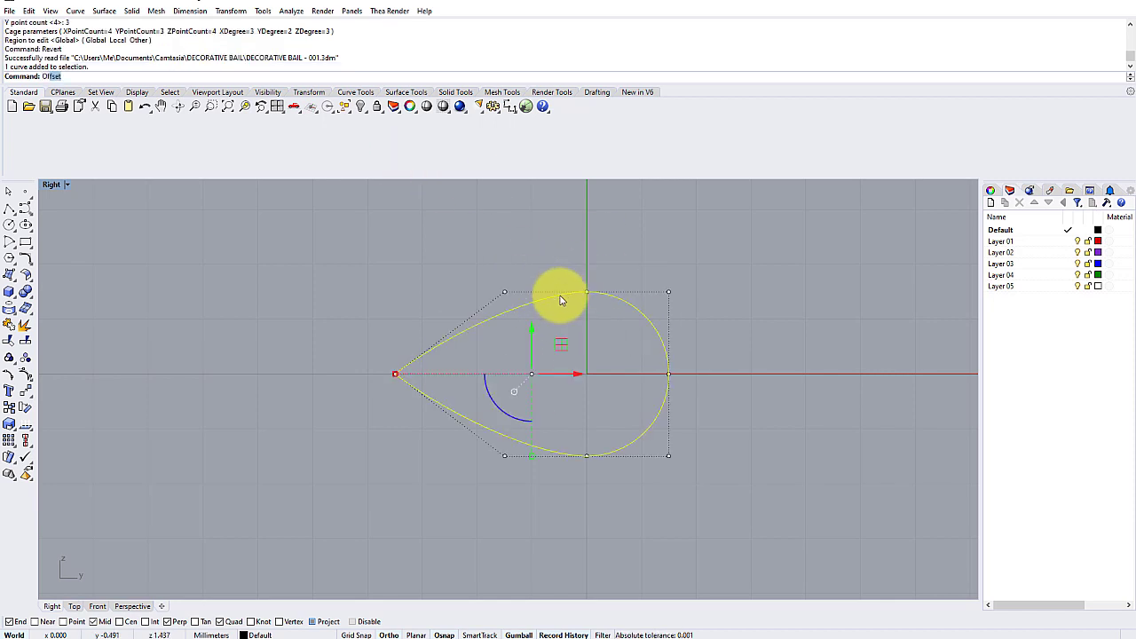
key("Return")
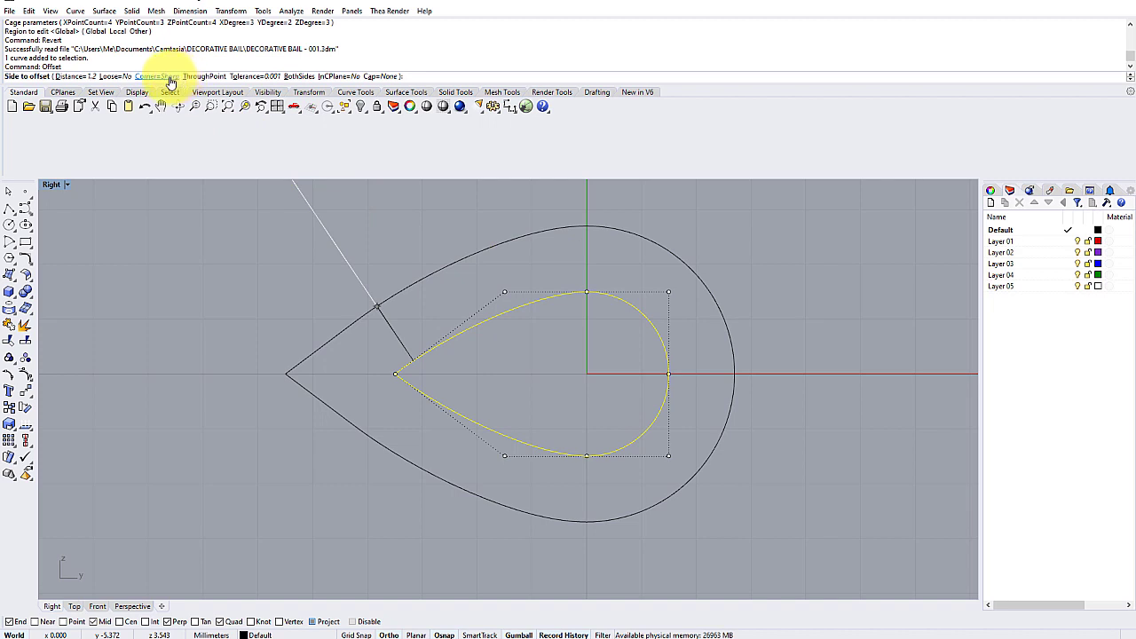
left_click(75, 77)
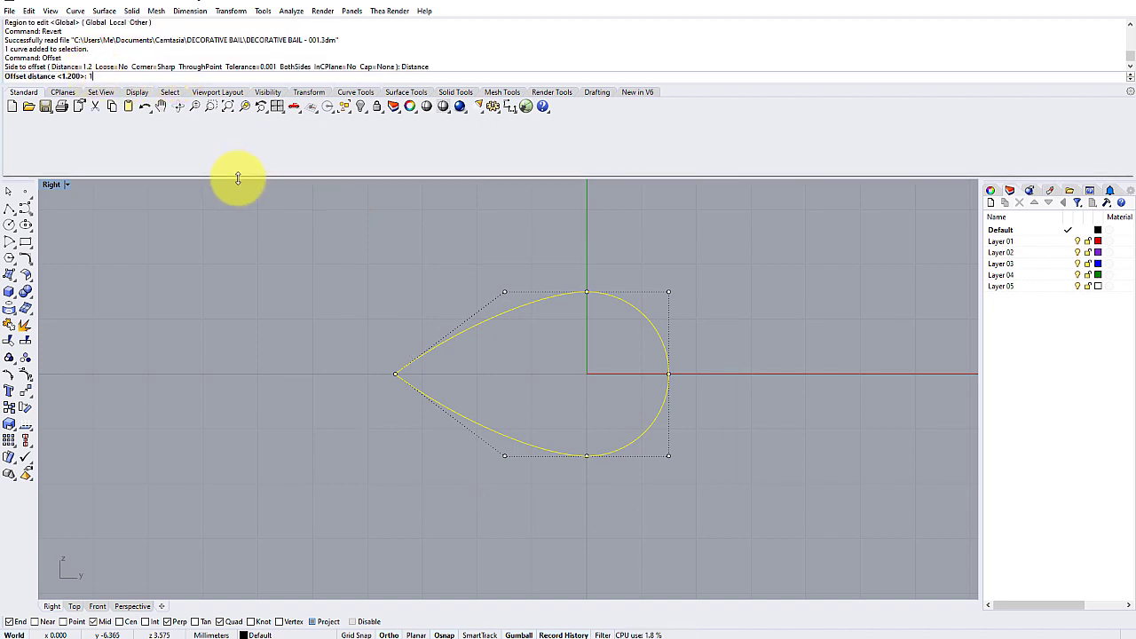
key("Return")
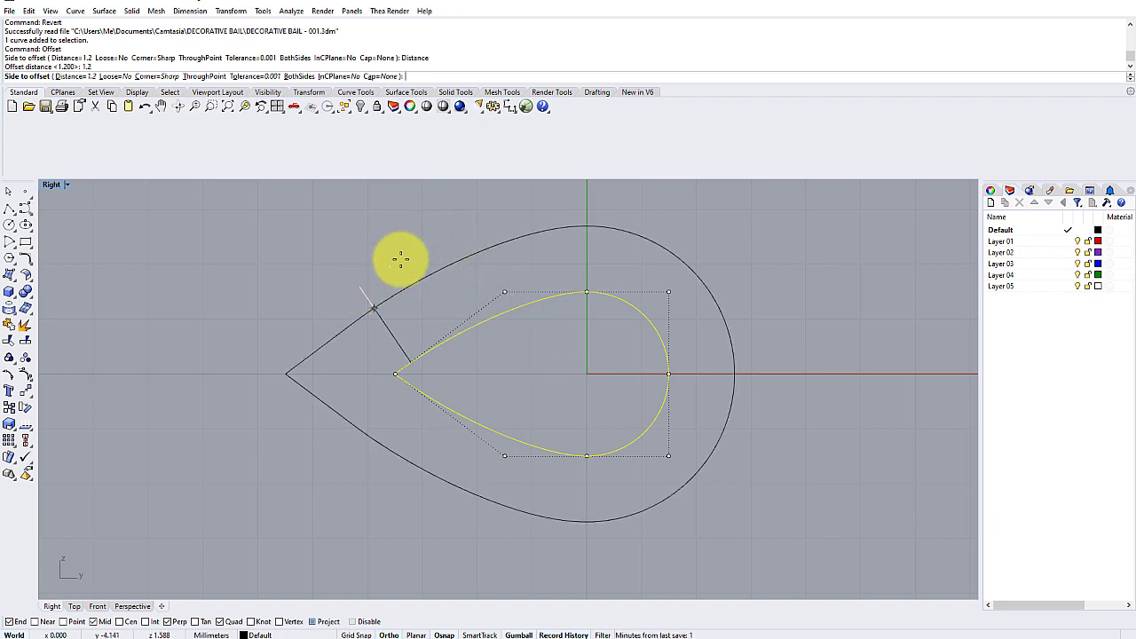
left_click(446, 267)
key("Escape")
right_click_drag(418, 261, 436, 272)
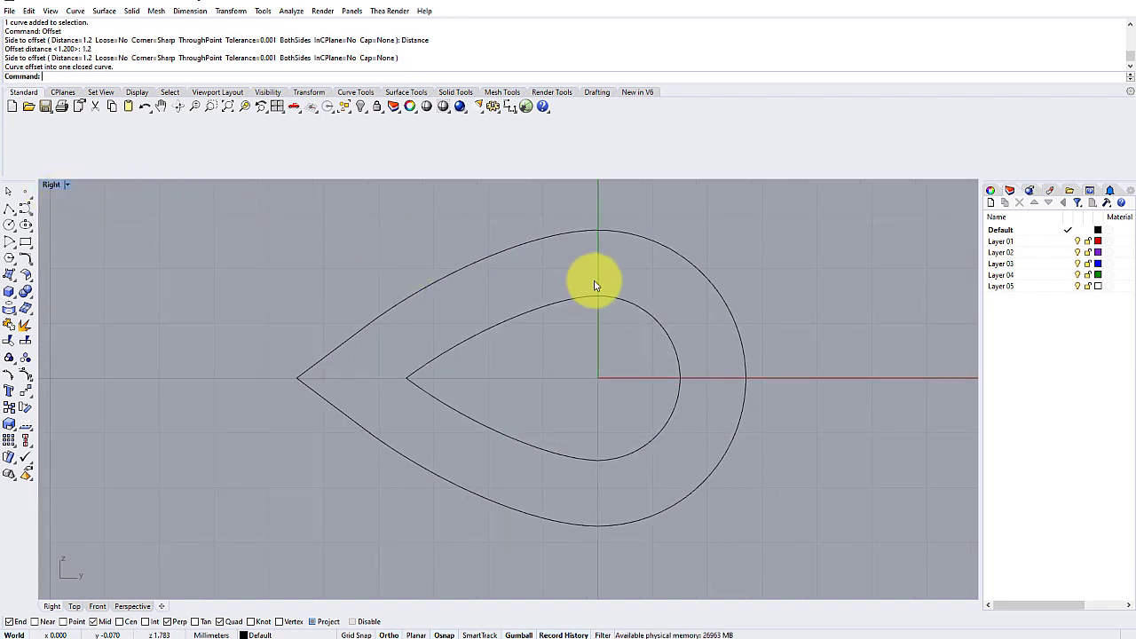
In the Top view, extrude both teardrop curves as a solid, 3.1/2 to each side
double_click(52, 186)
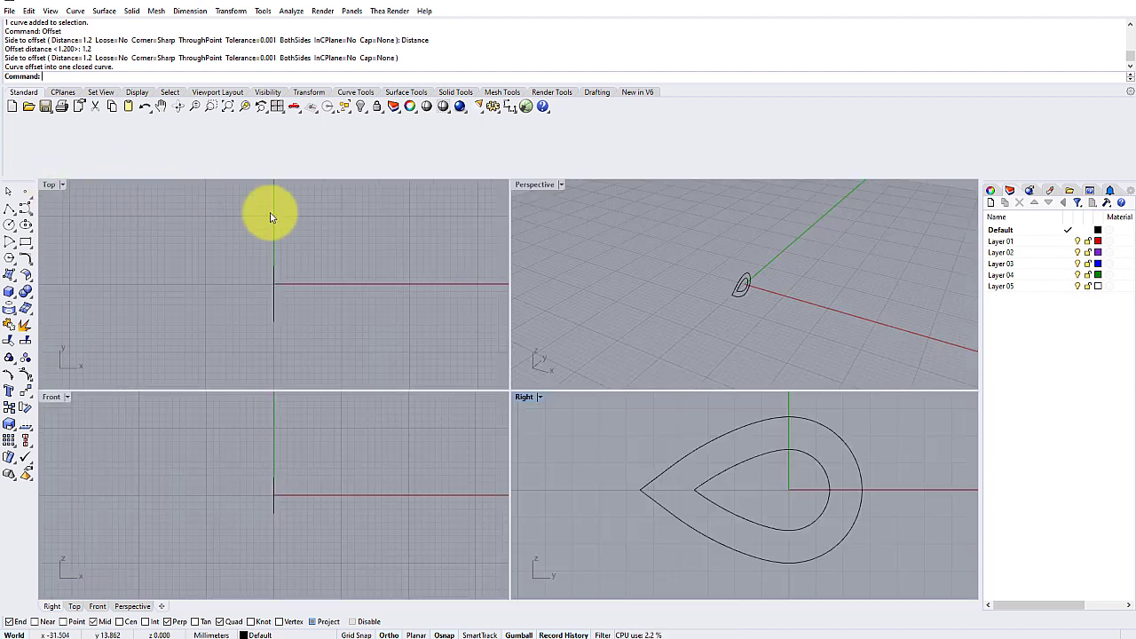
double_click(49, 187)
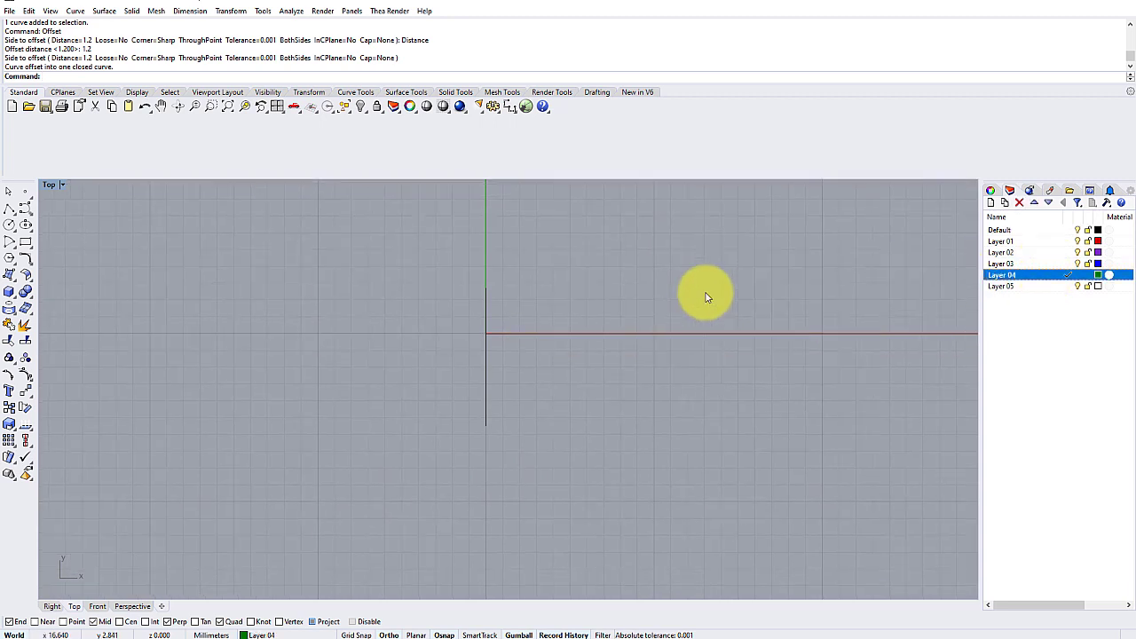
scroll(479, 325, "up", 3)
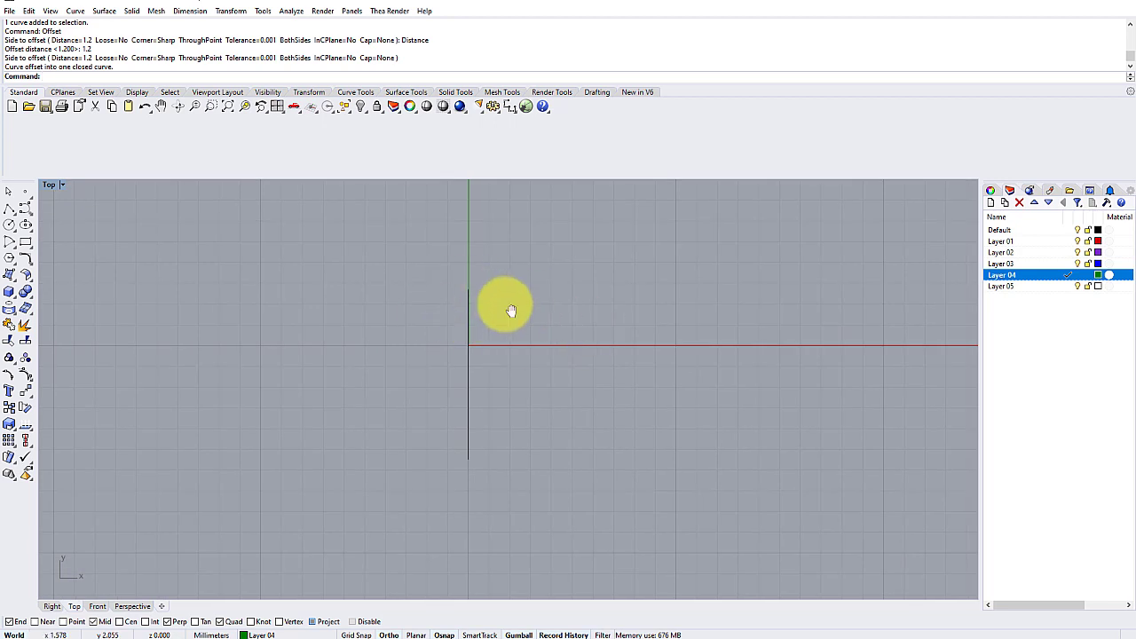
right_click_drag(512, 310, 487, 327)
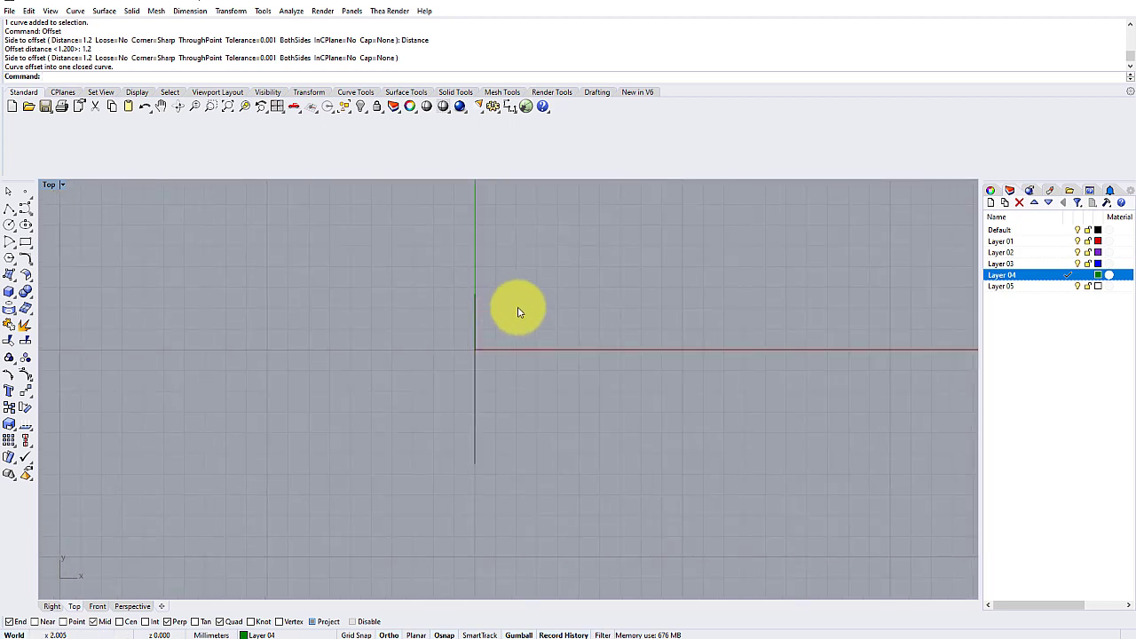
left_click_drag(446, 261, 532, 487)
left_click(131, 12)
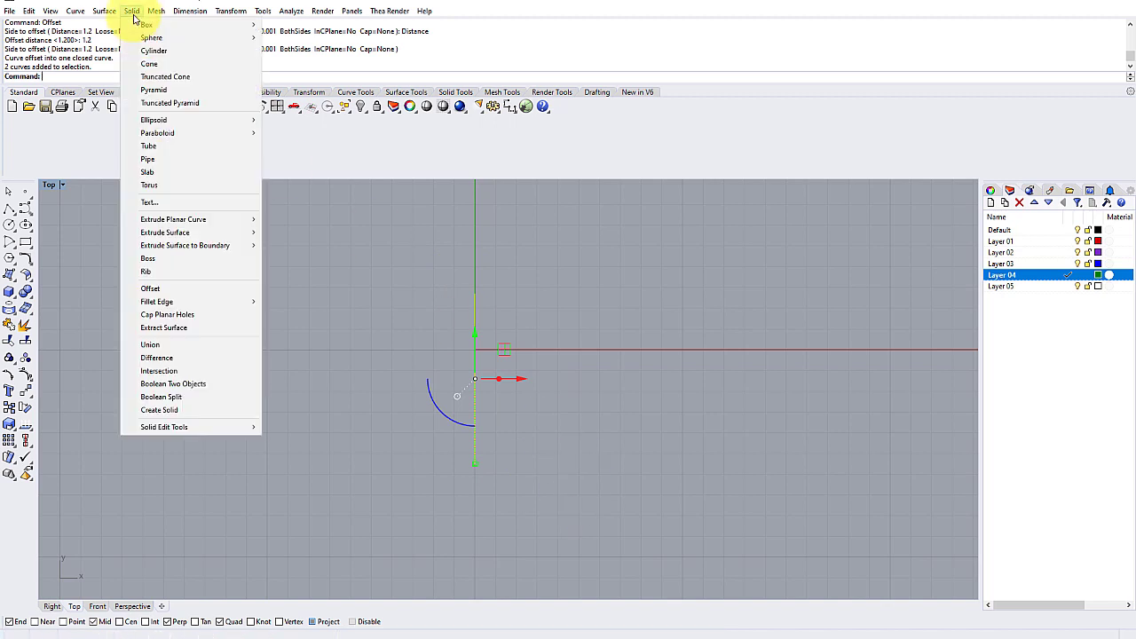
mouse_move(196, 222)
left_click(298, 220)
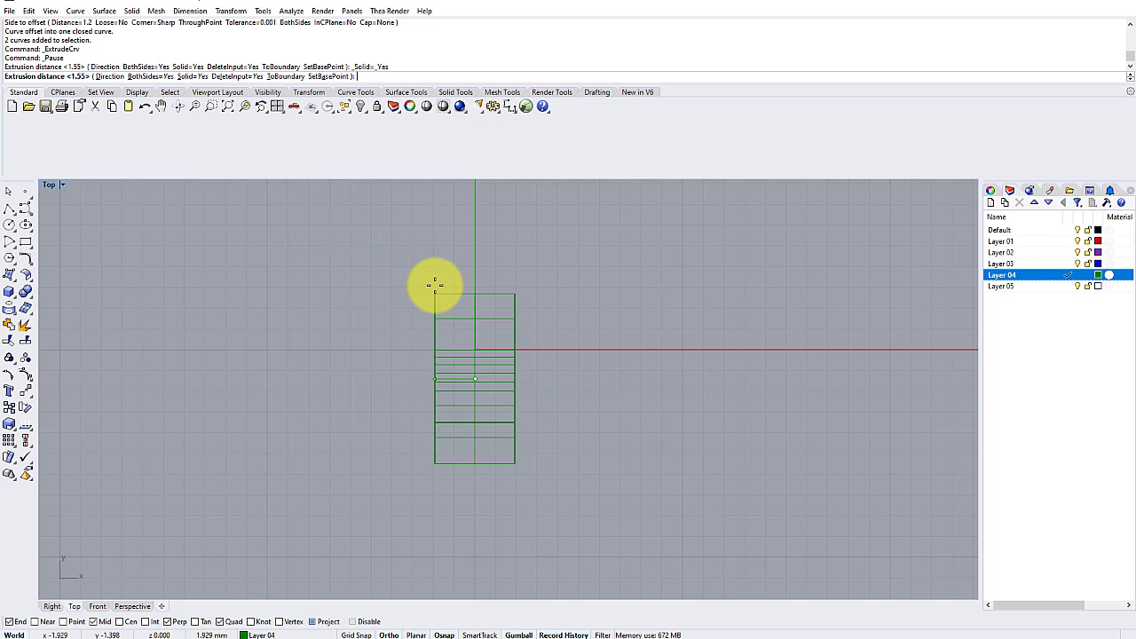
right_click_drag(438, 292, 430, 282)
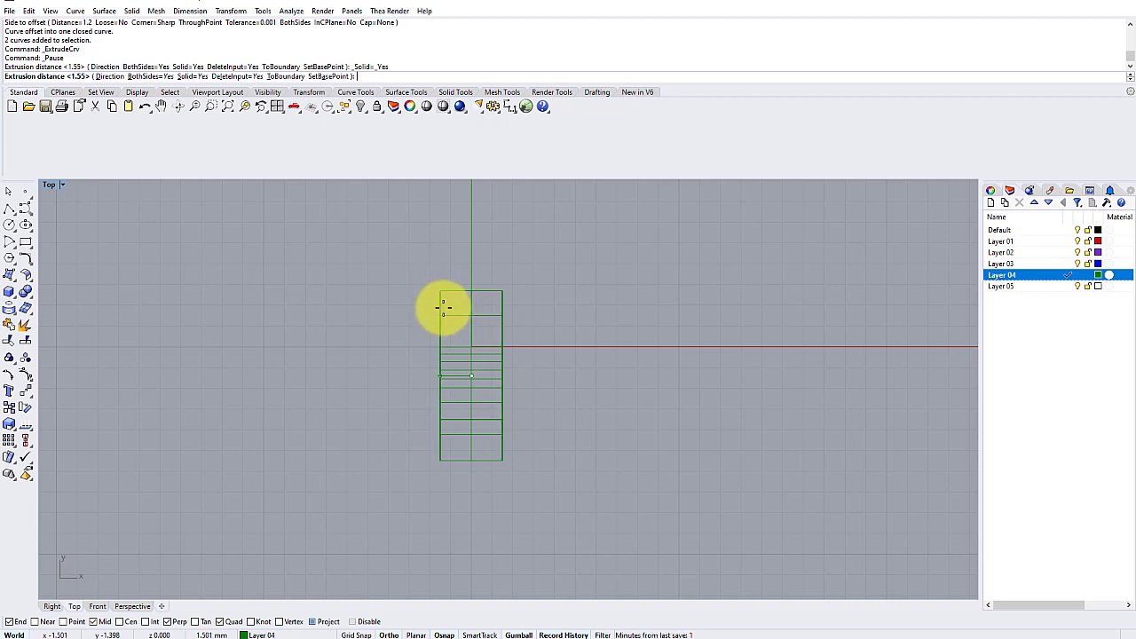
type("3.1/")
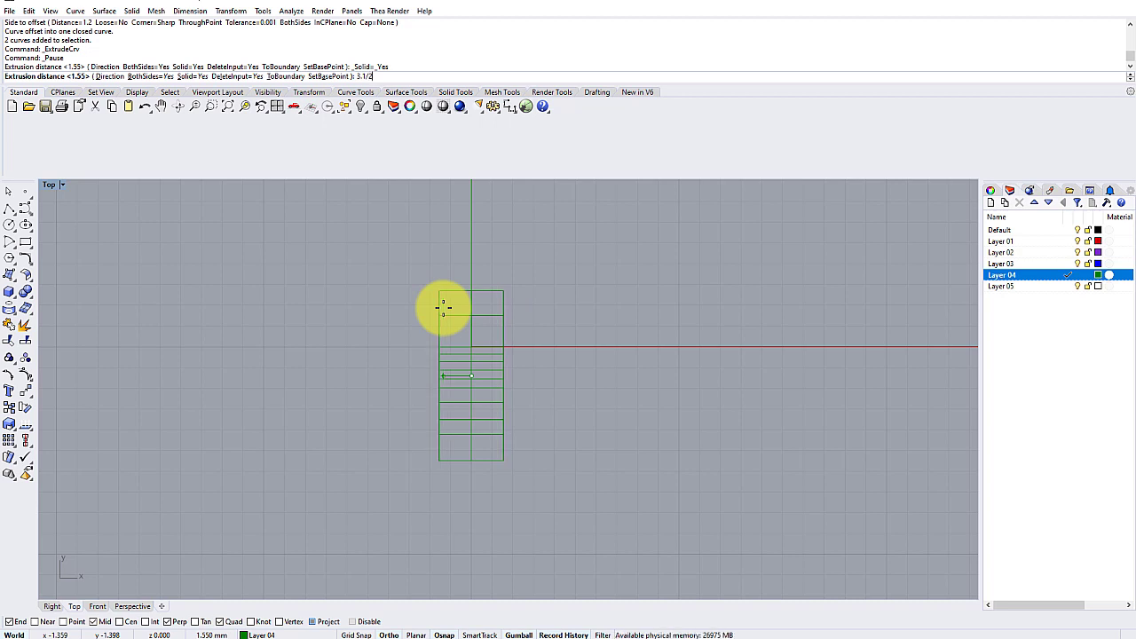
type("2")
key("Return")
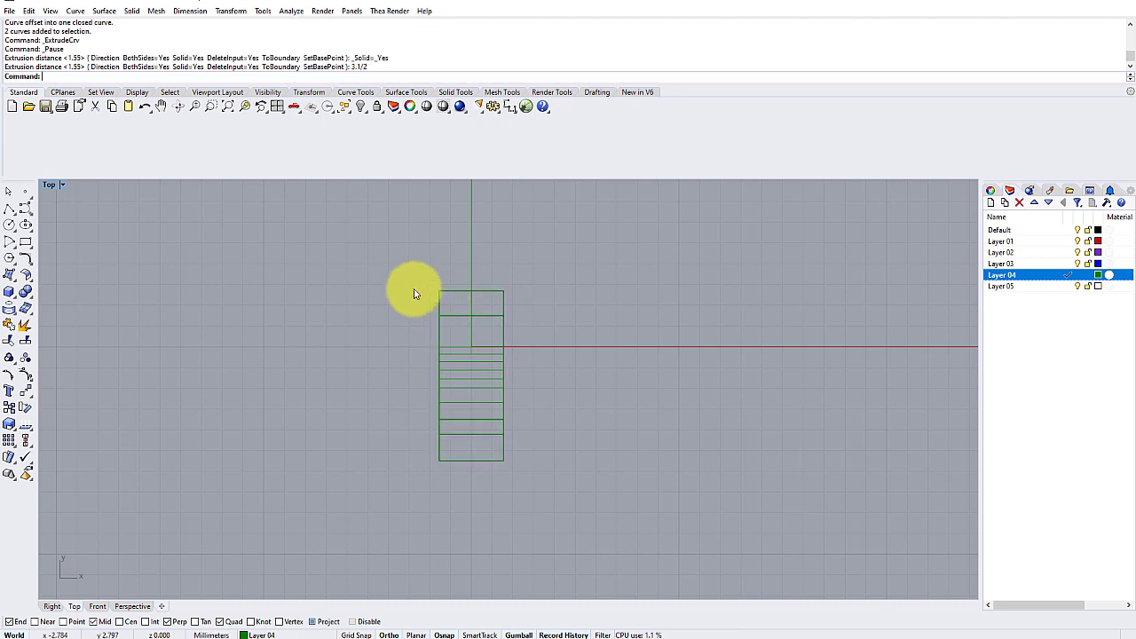
Maximize the Perspective view, set it to Shaded, and orbit to see the band
double_click(50, 186)
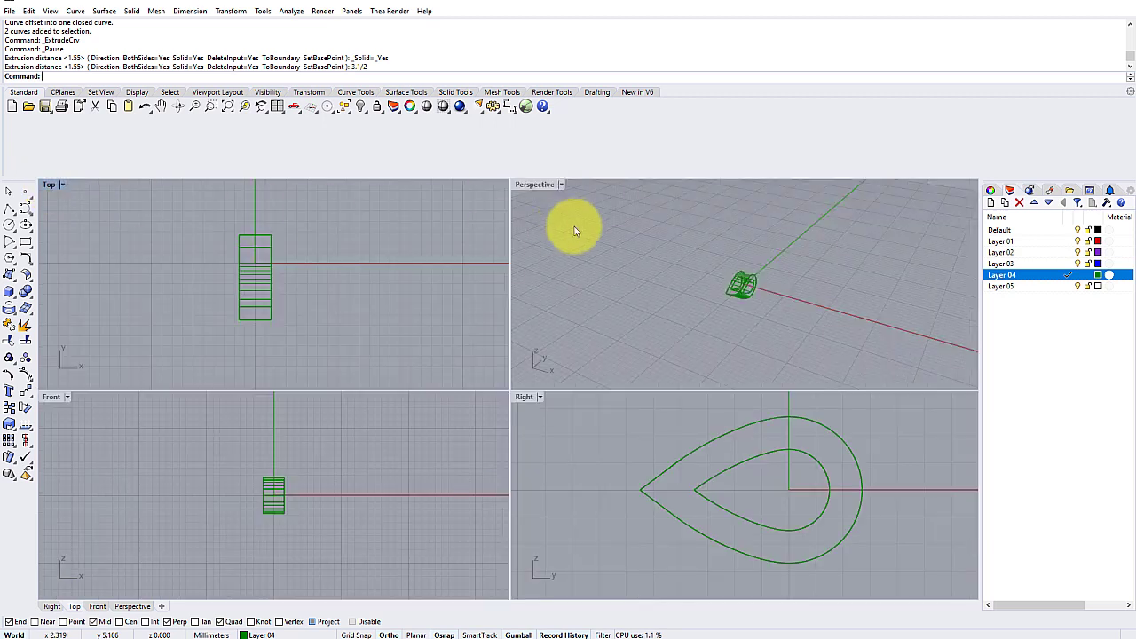
double_click(530, 184)
left_click(62, 184)
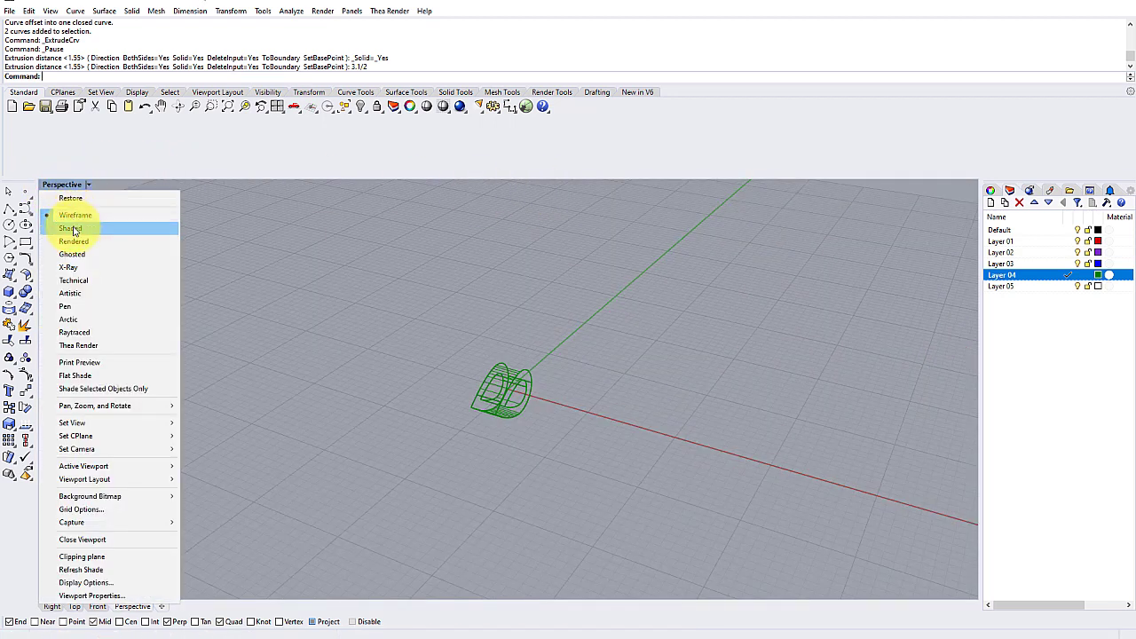
left_click(71, 227)
mouse_move(457, 347)
right_mouse_down()
mouse_move(596, 428)
mouse_move(553, 381)
mouse_move(625, 397)
mouse_move(623, 370)
mouse_move(489, 381)
mouse_move(631, 352)
mouse_move(525, 343)
mouse_move(500, 388)
mouse_move(541, 363)
mouse_move(532, 426)
mouse_move(659, 418)
mouse_move(645, 403)
mouse_move(583, 414)
mouse_move(603, 393)
mouse_move(593, 340)
mouse_move(515, 343)
mouse_move(515, 464)
mouse_move(489, 469)
mouse_move(447, 384)
mouse_move(322, 363)
mouse_move(281, 383)
mouse_move(473, 409)
mouse_move(499, 459)
mouse_move(530, 431)
mouse_move(527, 452)
mouse_move(580, 436)
mouse_move(580, 401)
mouse_move(488, 402)
mouse_move(558, 358)
mouse_move(598, 380)
mouse_move(523, 363)
mouse_move(546, 410)
right_mouse_up()
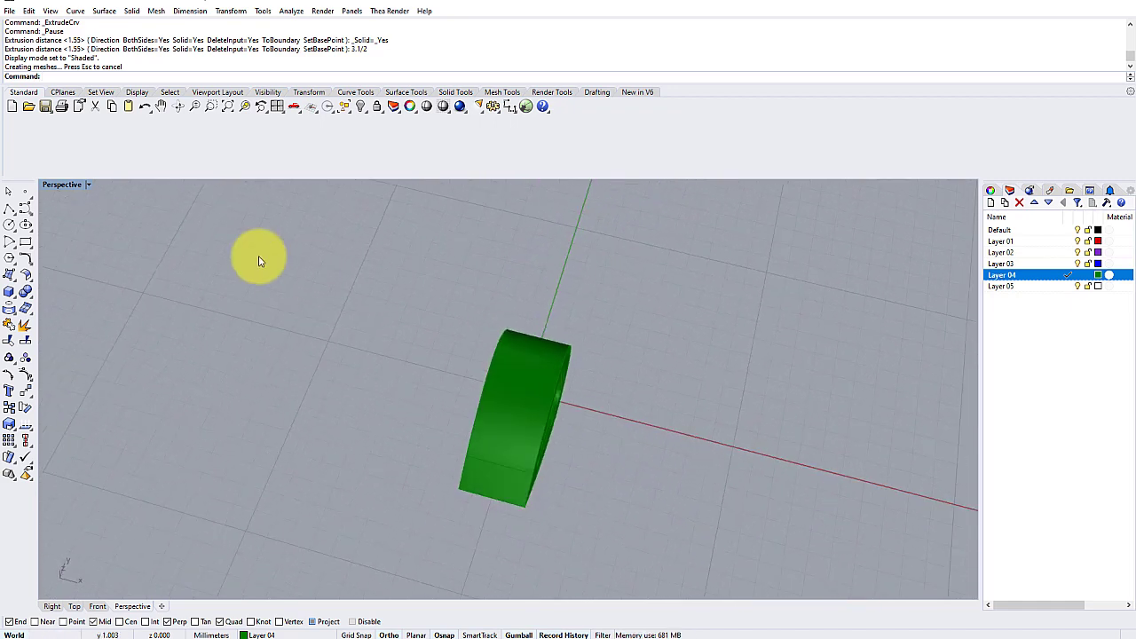
Maximize the Top view and set its display mode to Shaded
double_click(53, 187)
double_click(46, 185)
left_click(49, 185)
left_click(175, 296)
mouse_move(449, 317)
right_mouse_down()
mouse_move(464, 347)
mouse_move(540, 368)
mouse_move(501, 363)
right_mouse_up()
Copy and paste the band, then nudge the copy left with Alt+Shift+Left twice
scroll(520, 326, "up", 3)
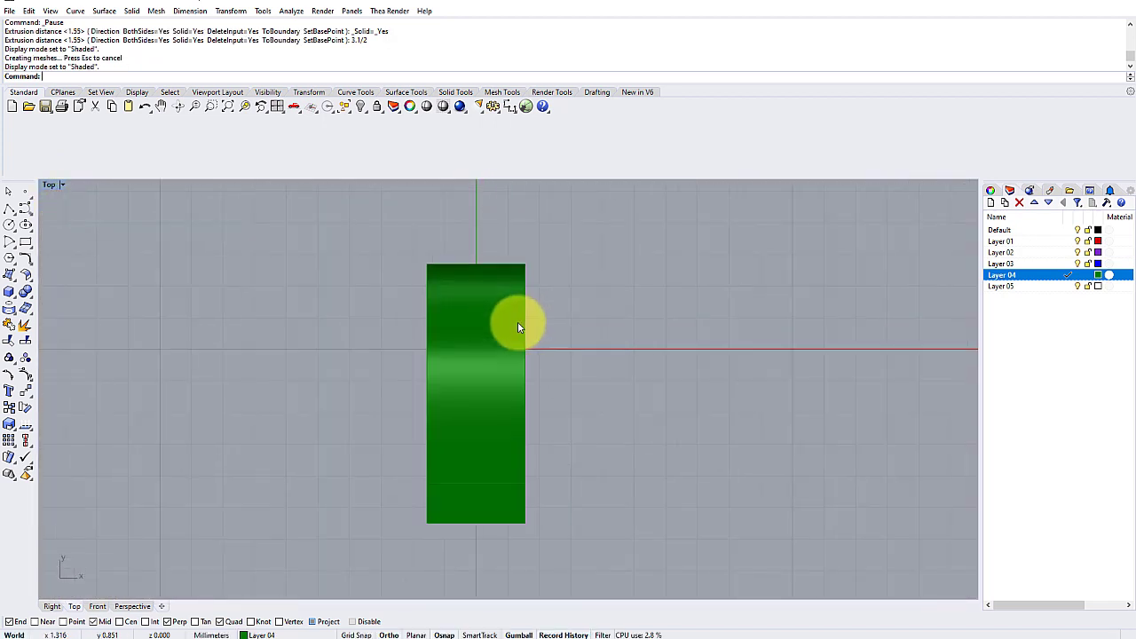
scroll(520, 326, "down", 2)
left_click(538, 331)
key("ctrl+c")
key("ctrl+v")
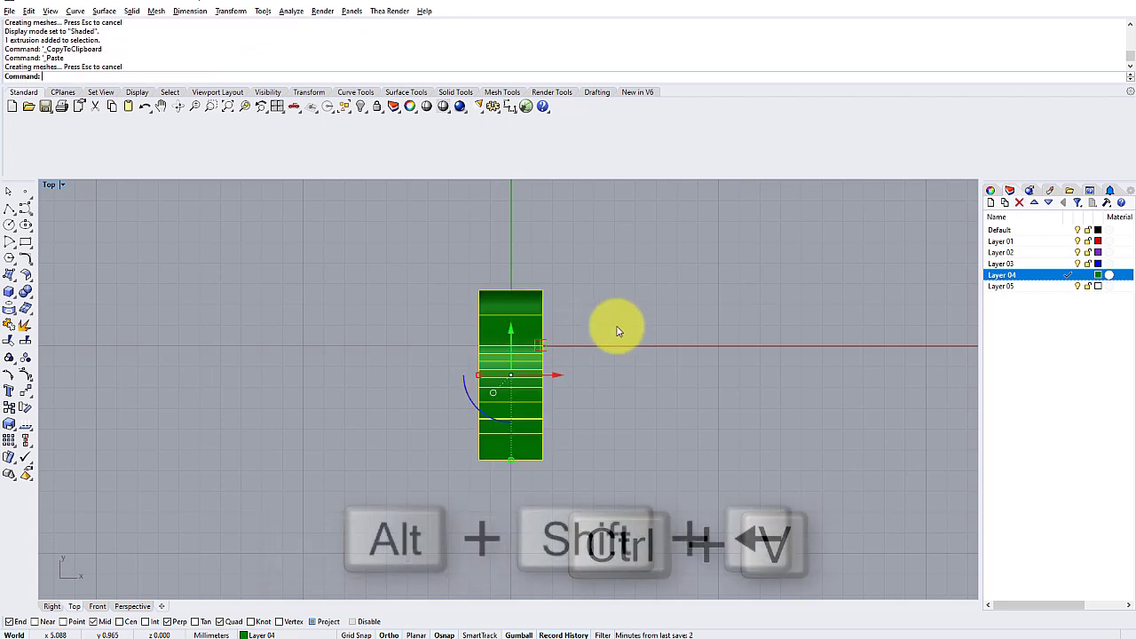
key("alt+shift+Left")
key("alt+shift+Left")
key("alt+shift+Left")
key("alt+shift+Left")
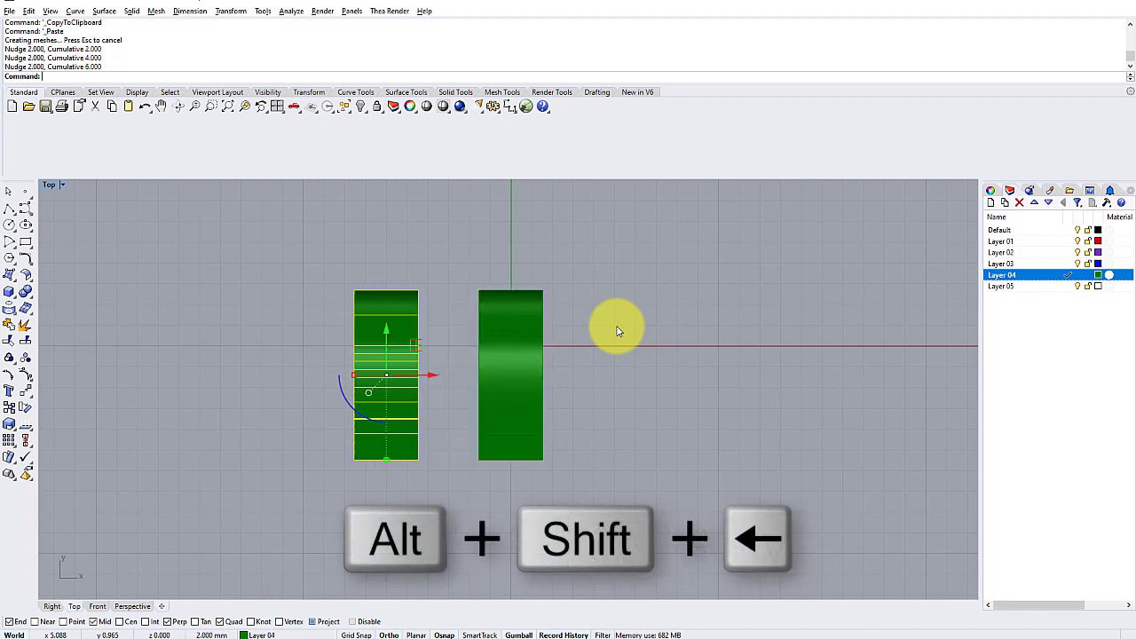
key("alt+shift+Left")
Deselect the copy and pan the Top view to recentre both bands
left_click(563, 314)
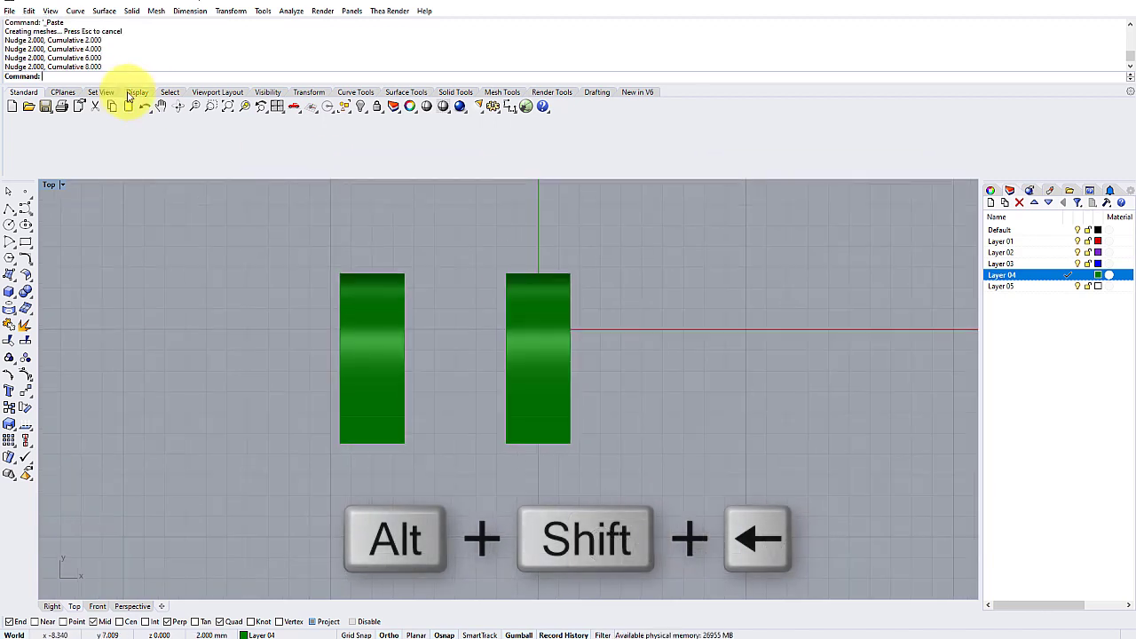
key("Up")
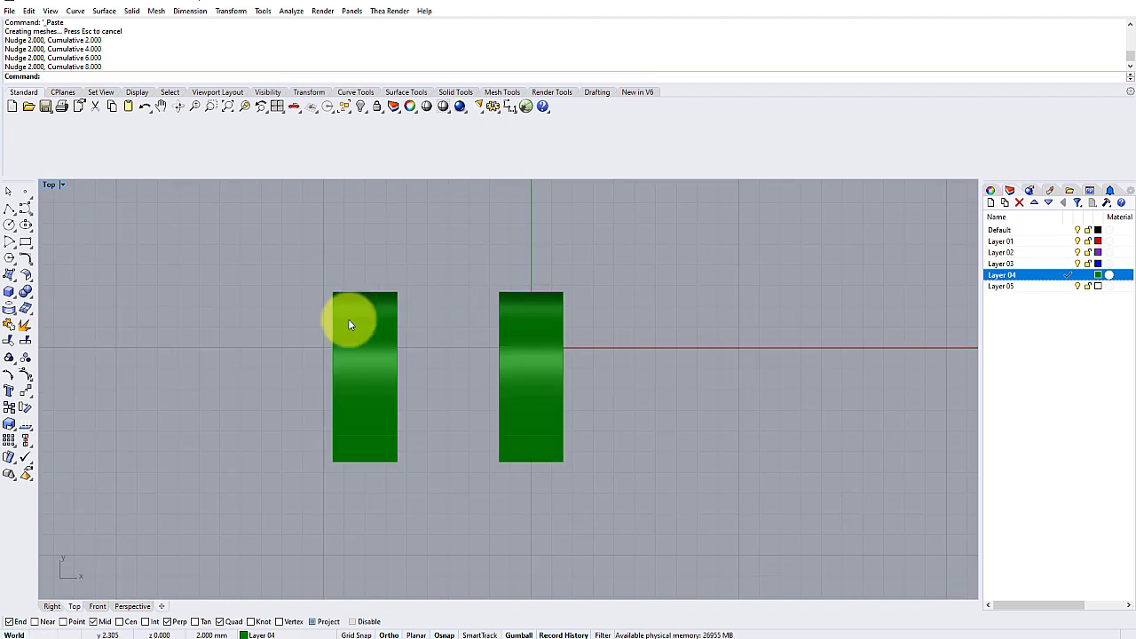
key("Right")
key("Right")
key("Up")
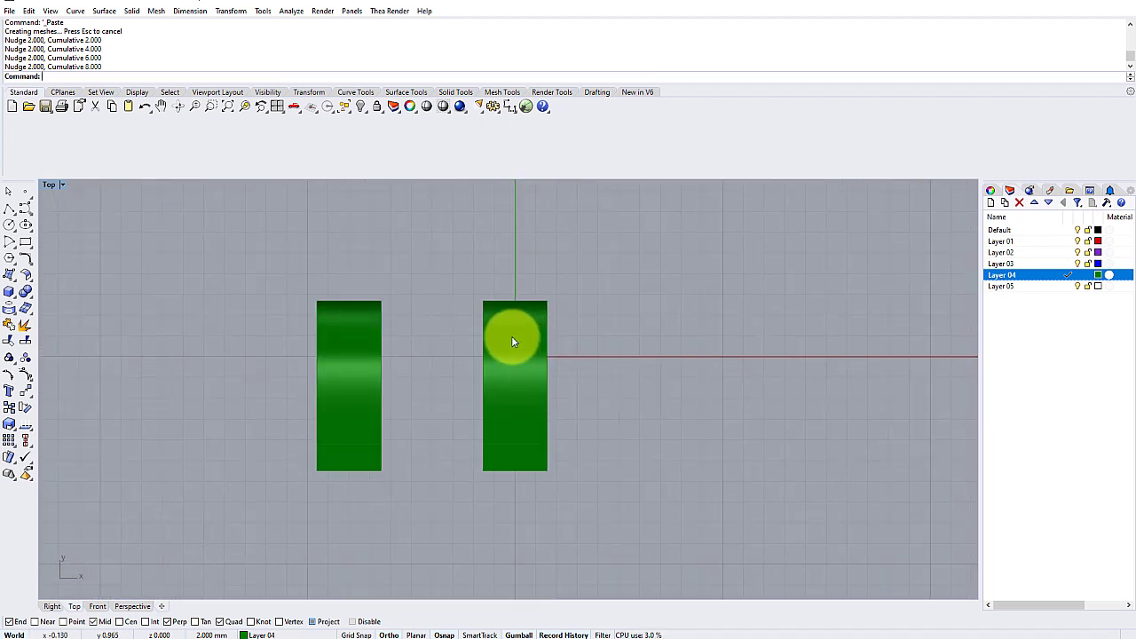
key("Left")
key("Up")
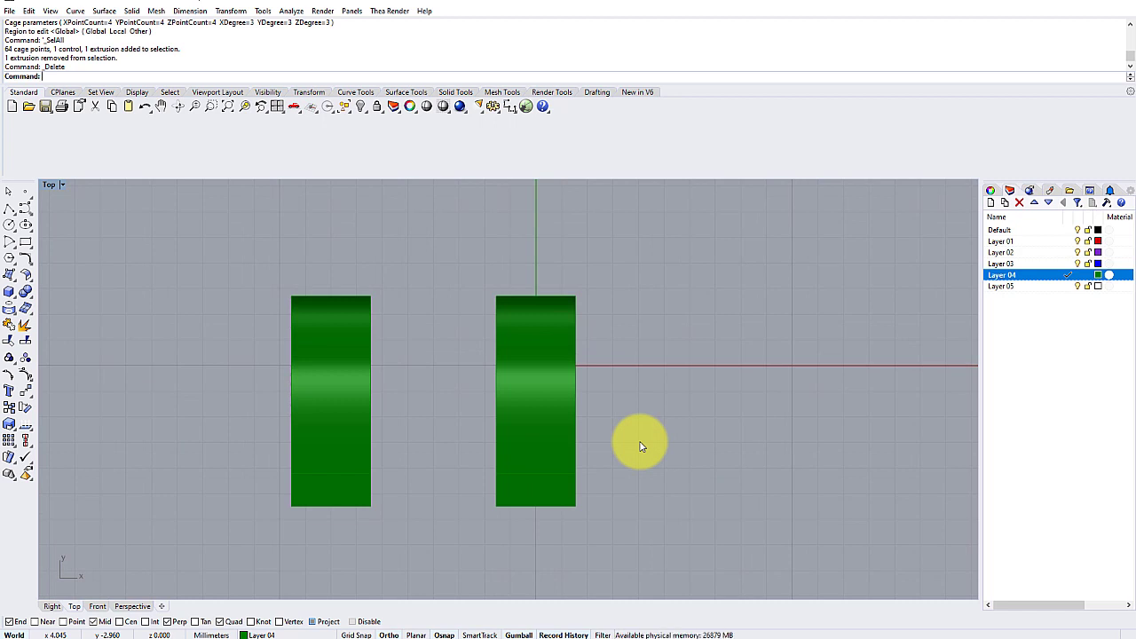
Cage-edit the right band with a World bounding box using Y point count 3
left_click(545, 335)
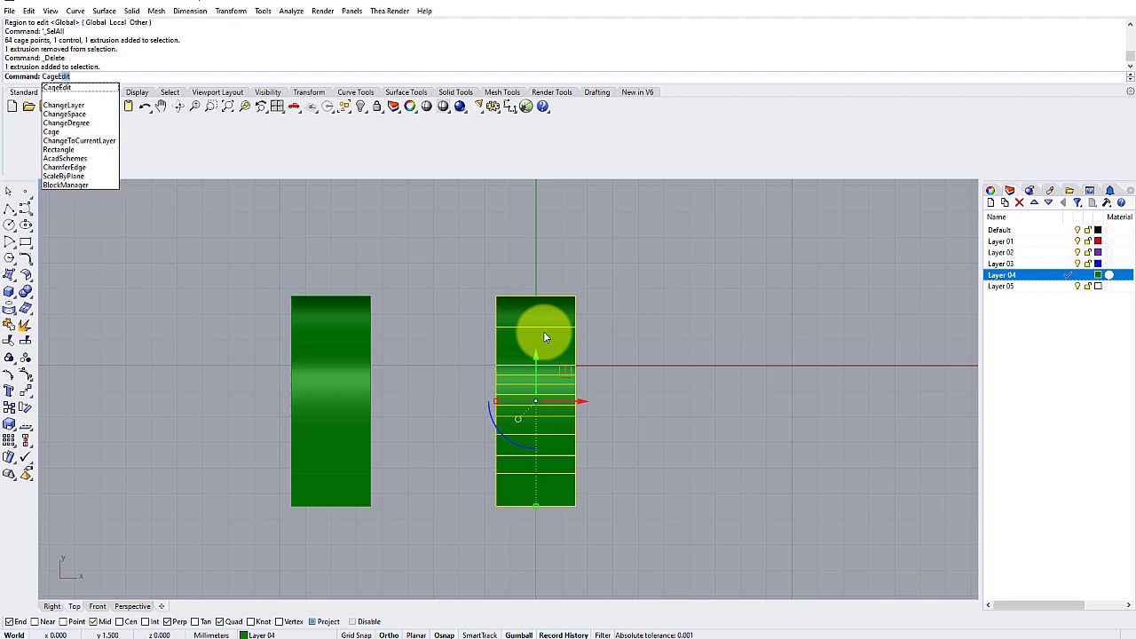
key("Return")
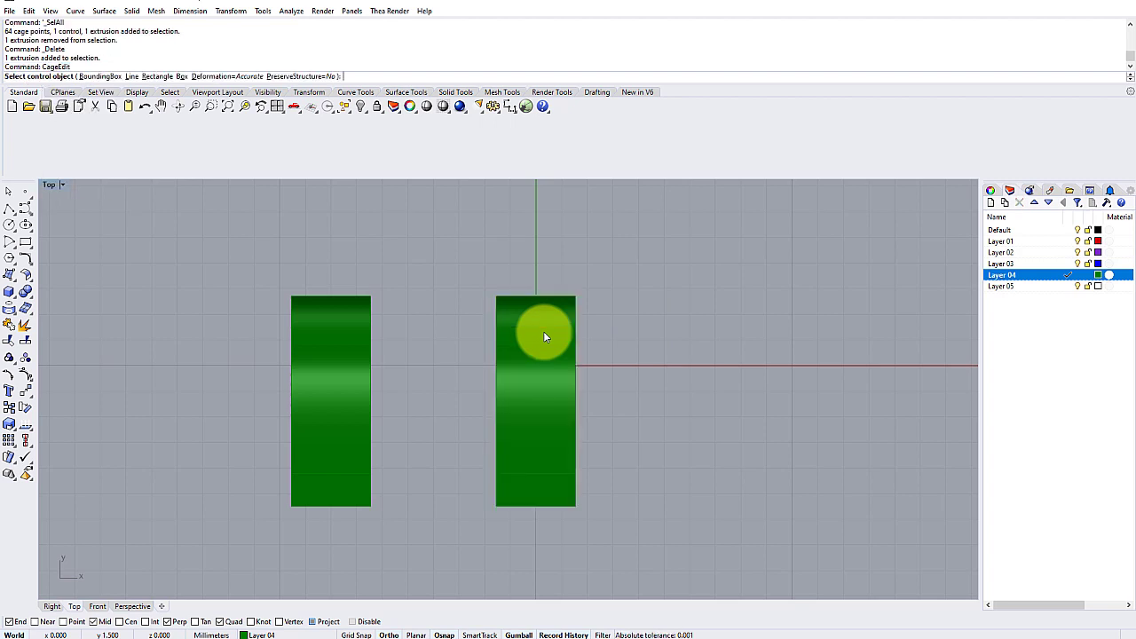
left_click(100, 76)
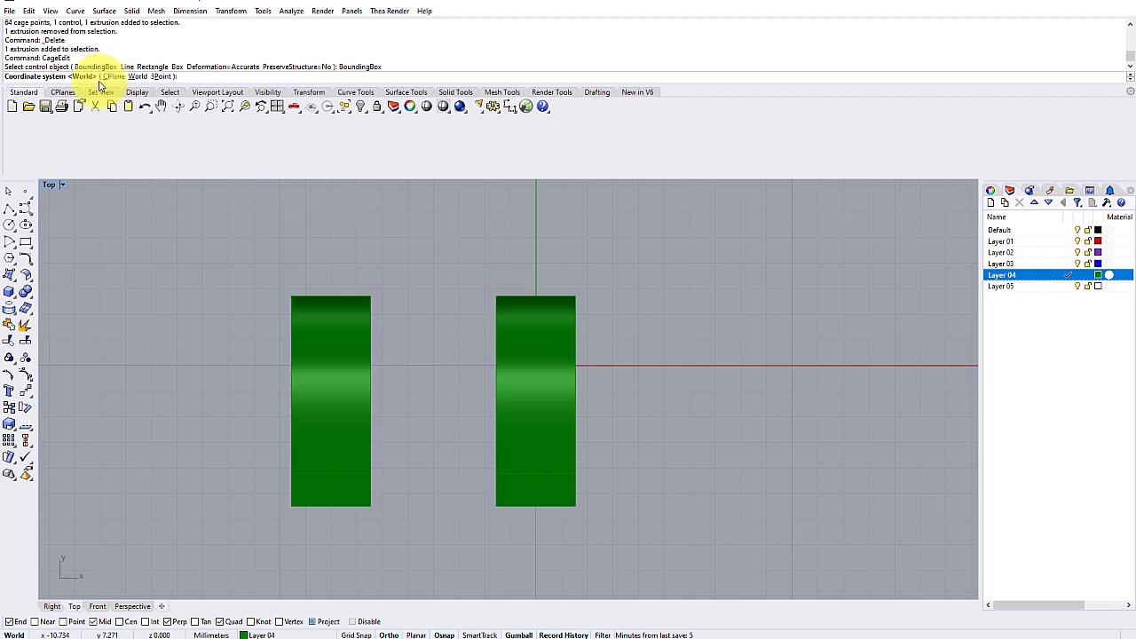
key("Return")
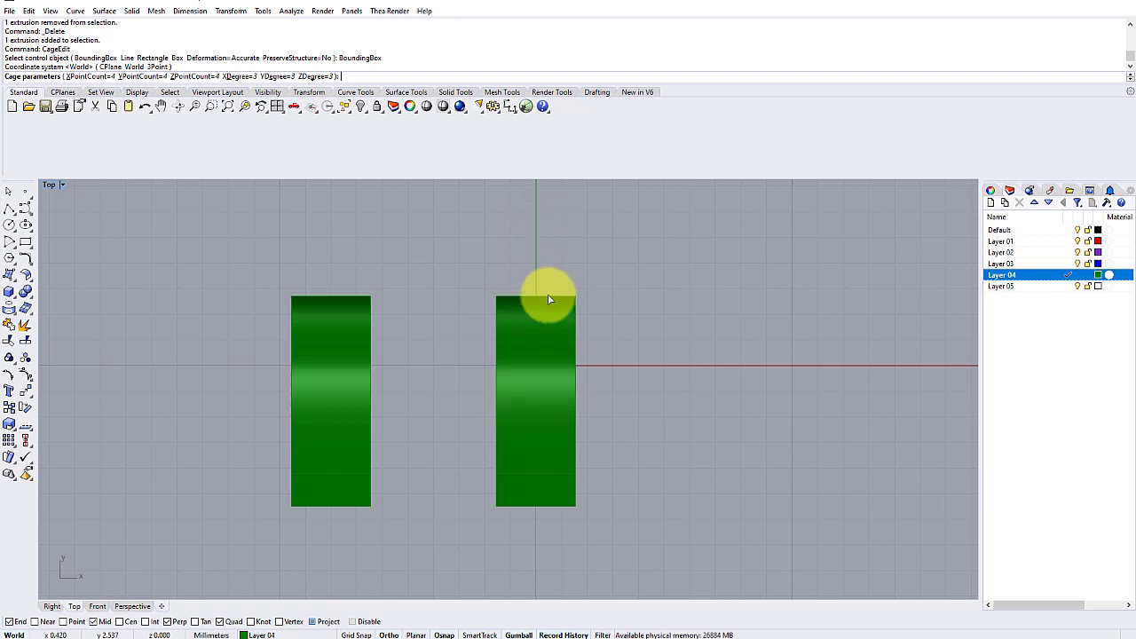
key("Up")
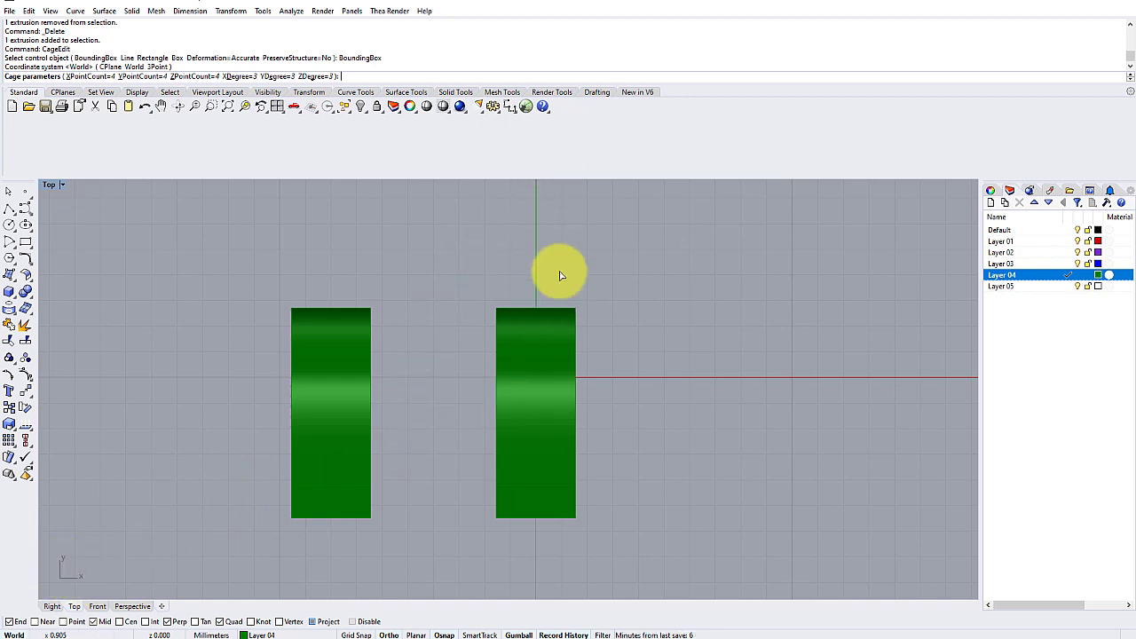
left_click(155, 78)
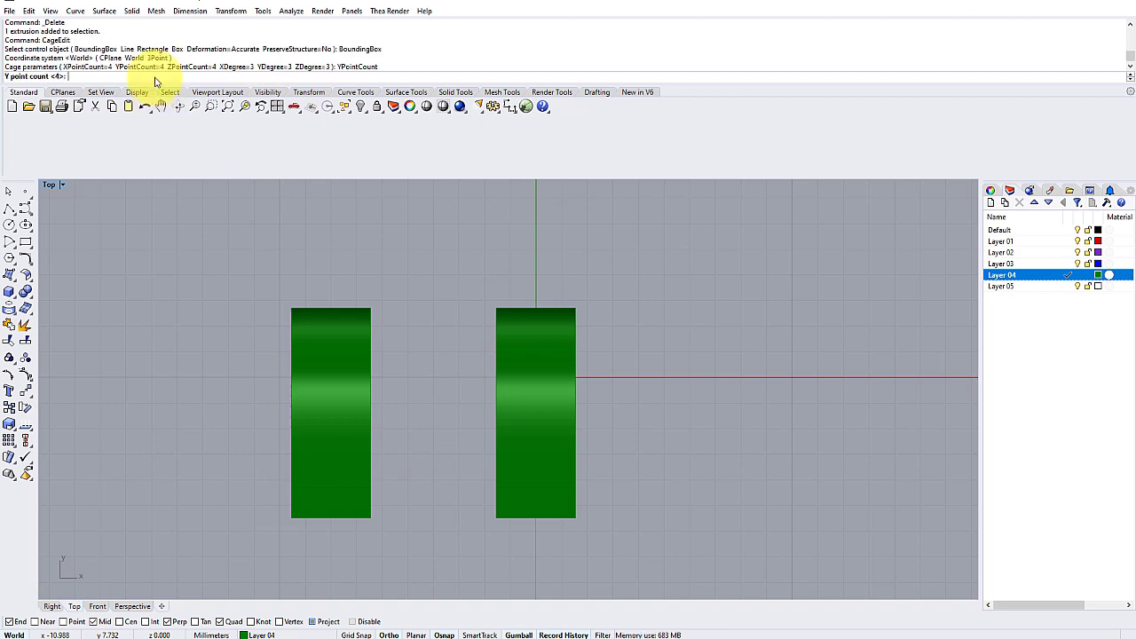
key("Return")
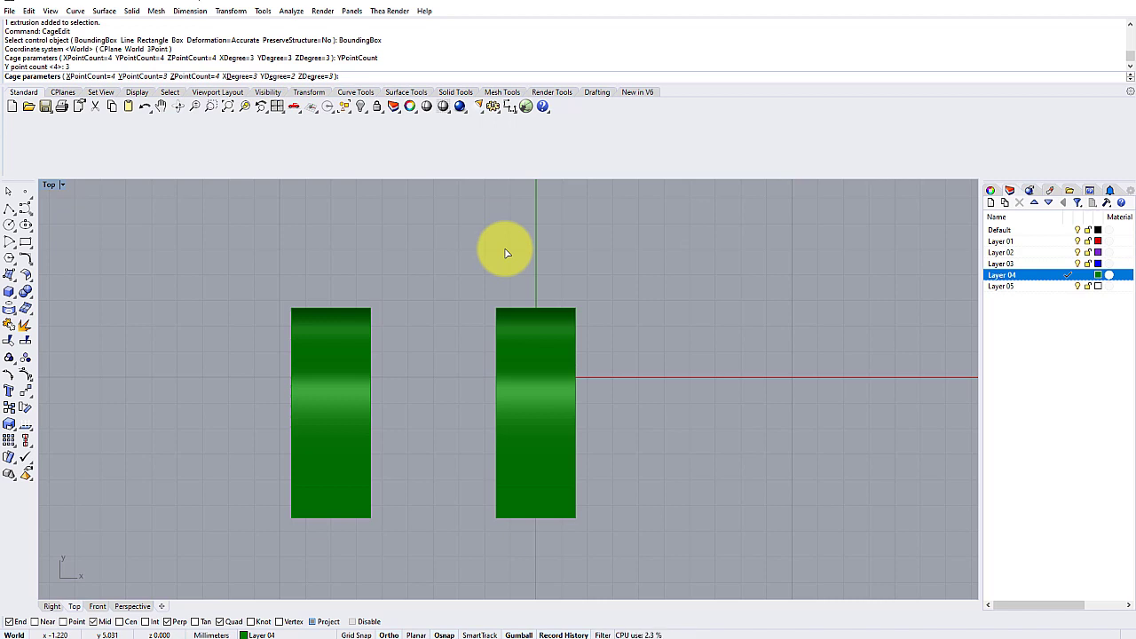
key("Return")
key("Return")
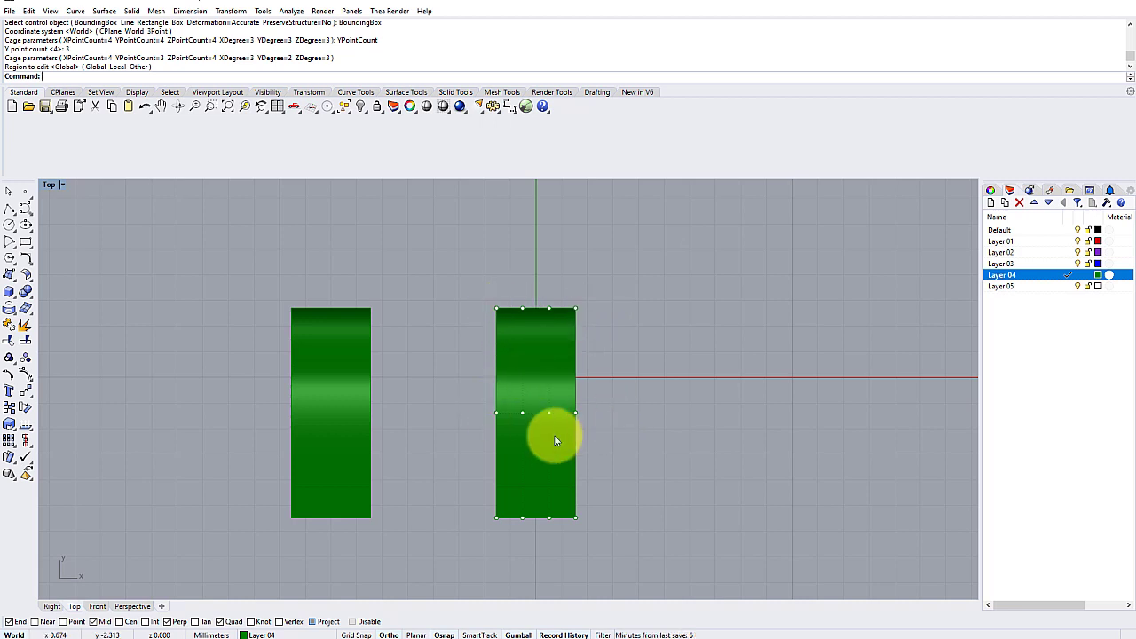
In the maximized Top view, scale the top row of cage points outward to widen the top
double_click(49, 185)
mouse_move(761, 310)
right_mouse_down()
mouse_move(701, 243)
mouse_move(703, 286)
mouse_move(773, 298)
right_mouse_up()
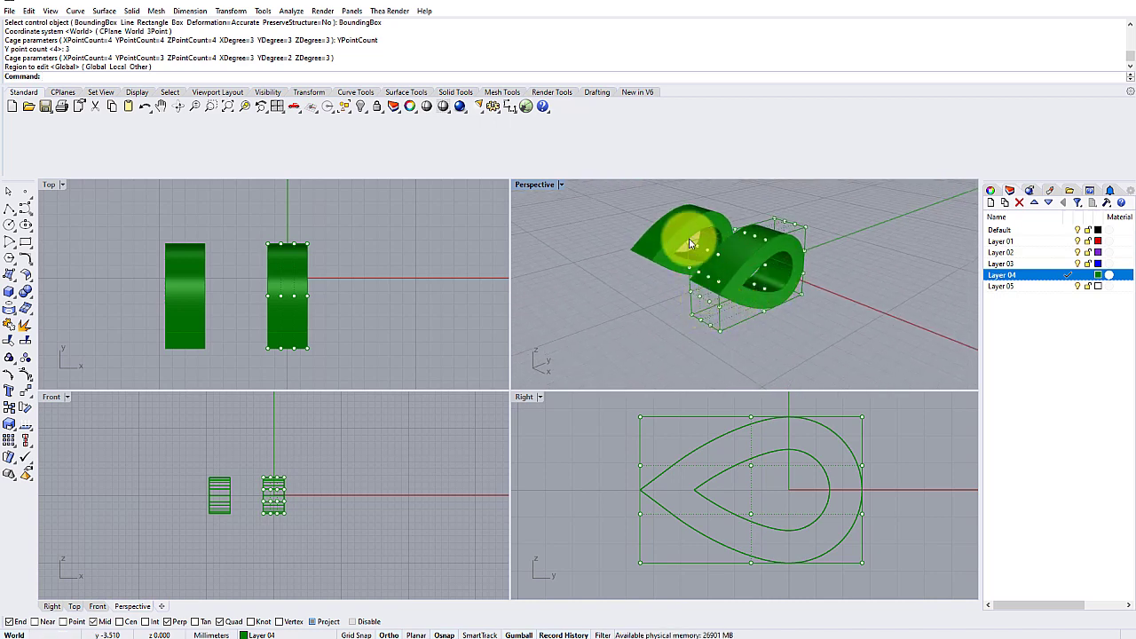
double_click(50, 184)
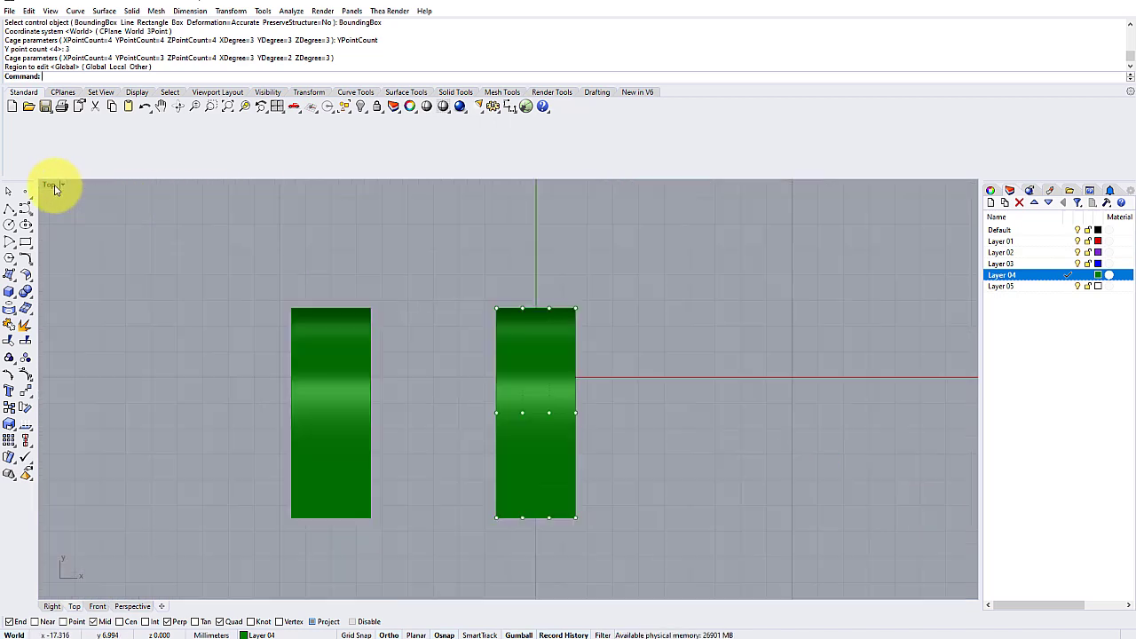
scroll(510, 317, "up", 1)
scroll(520, 312, "down", 2)
scroll(518, 311, "up", 1)
right_click_drag(513, 310, 521, 321)
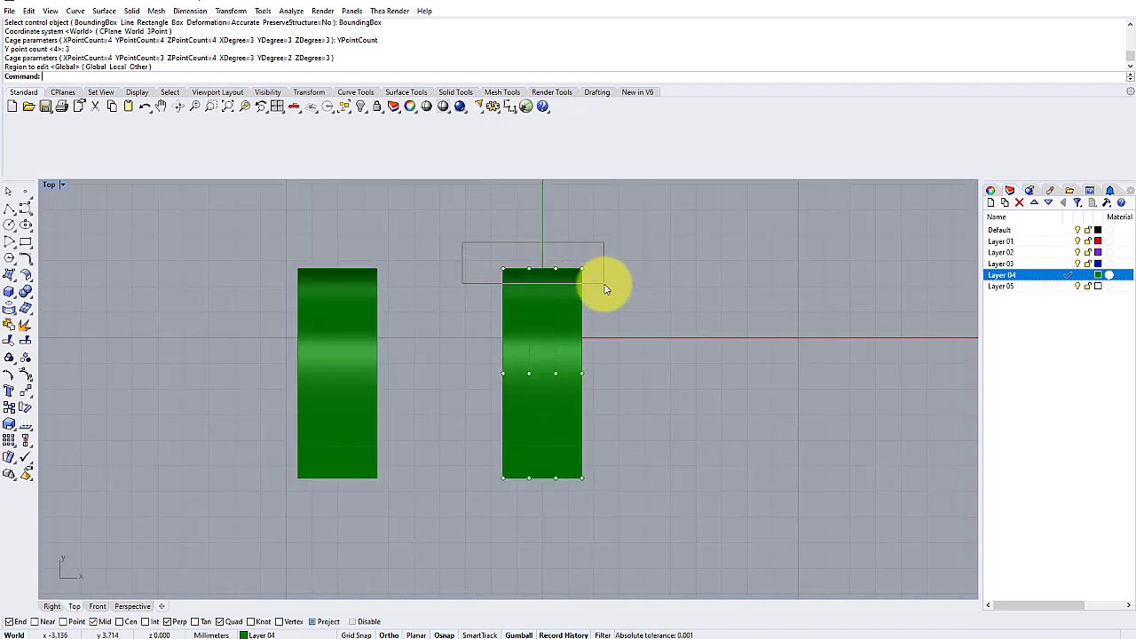
left_click_drag(605, 288, 606, 287)
scroll(515, 246, "up", 2)
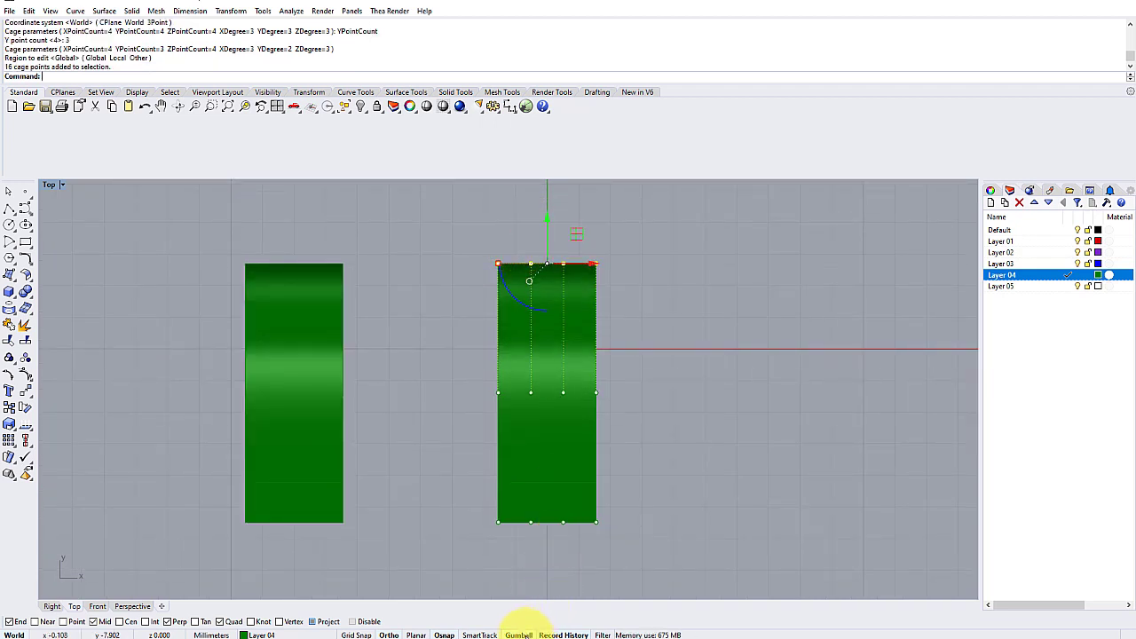
left_click_drag(451, 261, 672, 292)
left_click(520, 635)
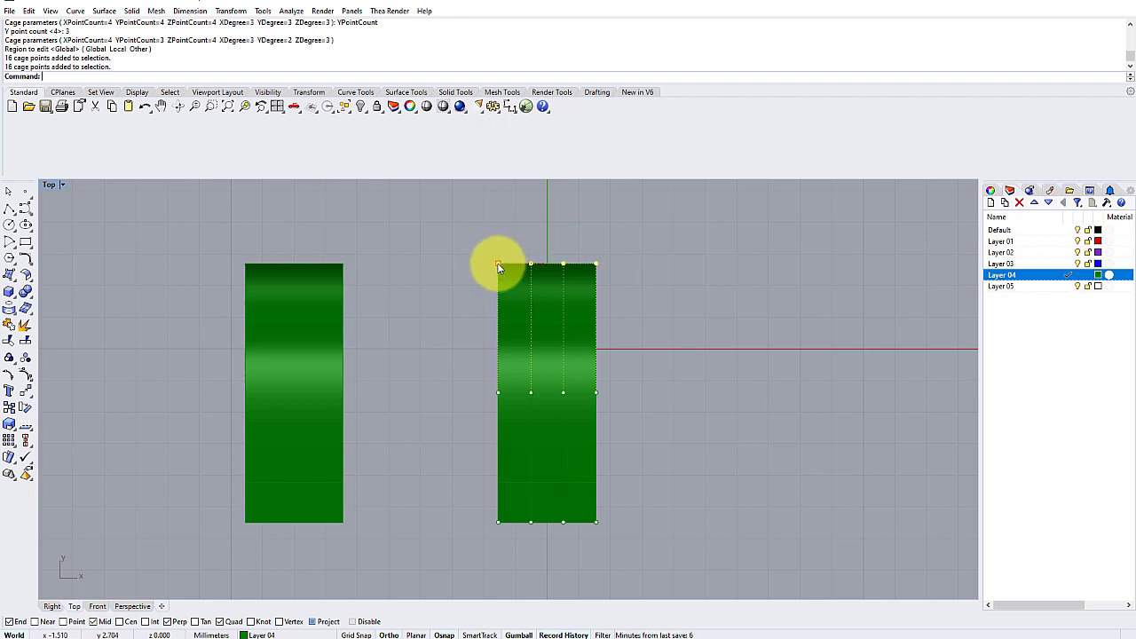
left_click_drag(498, 268, 453, 265)
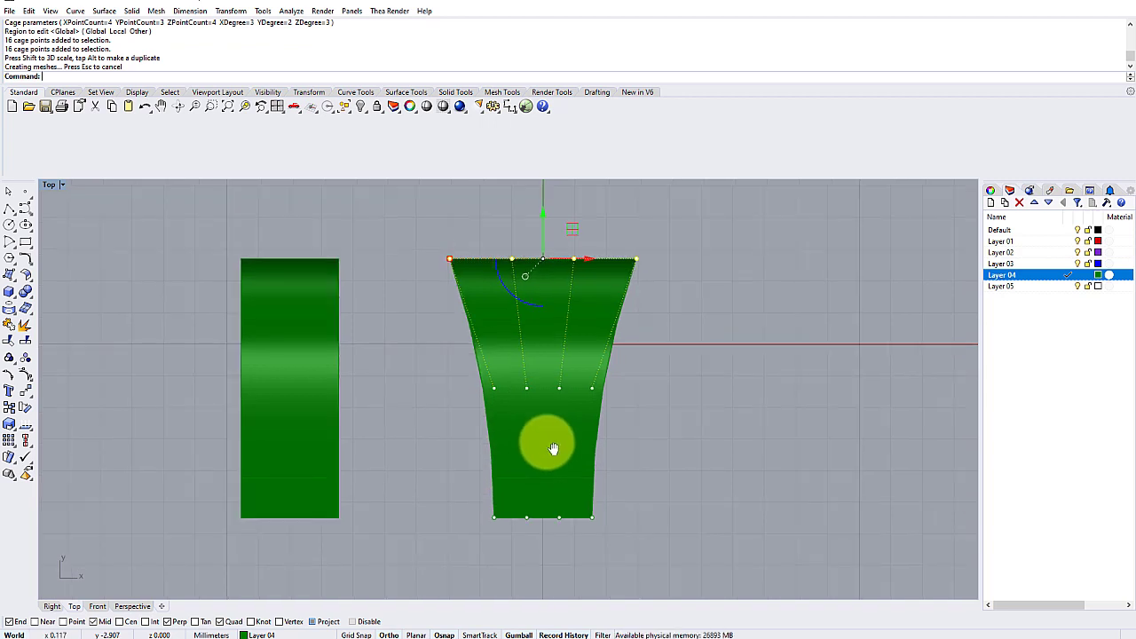
Pull the bottom cage row inward to narrow the base, then widen the top row further
left_click_drag(459, 495, 627, 552)
left_click_drag(494, 524, 510, 525)
left_click_drag(414, 255, 654, 284)
left_click_drag(455, 266, 436, 264)
right_click_drag(466, 278, 469, 280)
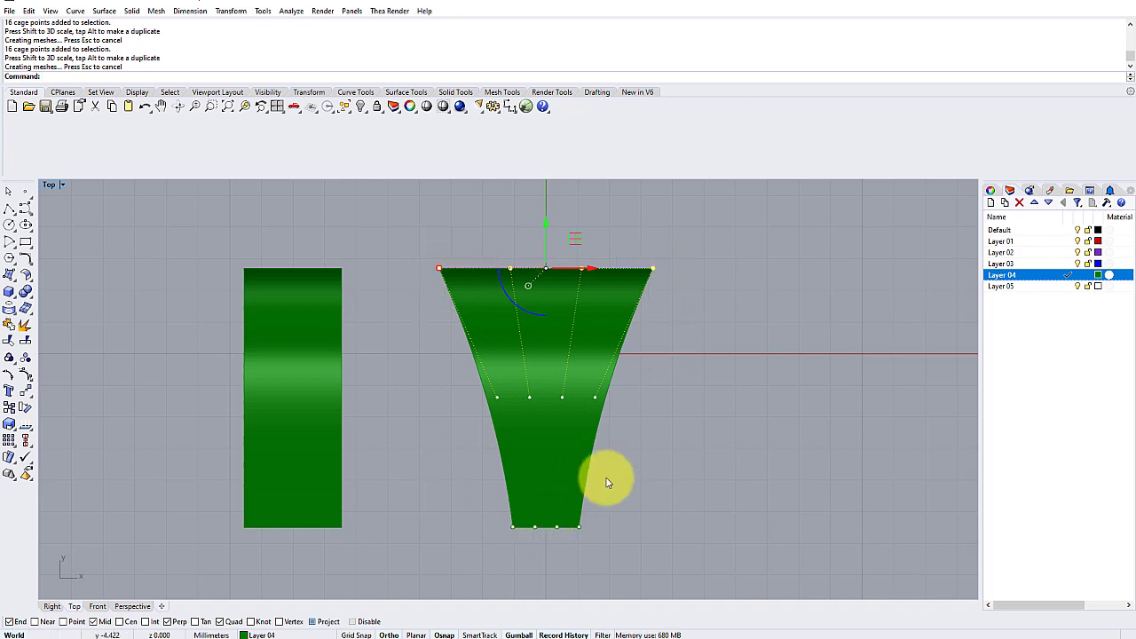
right_click_drag(521, 381, 514, 379)
left_click_drag(404, 249, 661, 289)
left_click_drag(432, 270, 445, 269)
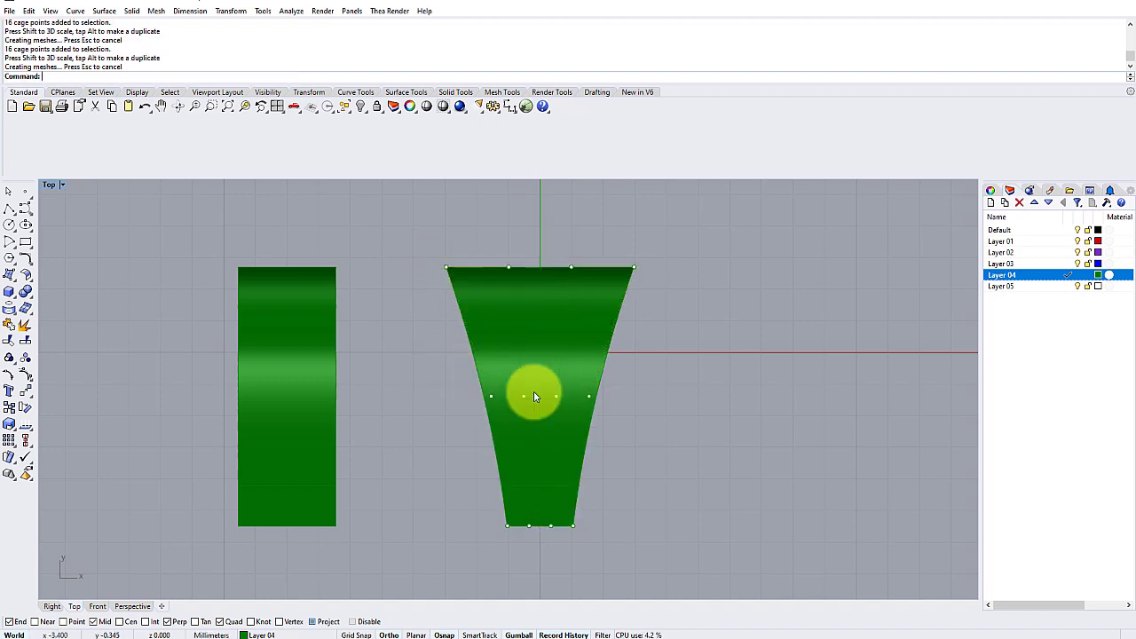
Scale the middle cage row outward and pull the top row slightly inward
left_click_drag(578, 406, 626, 423)
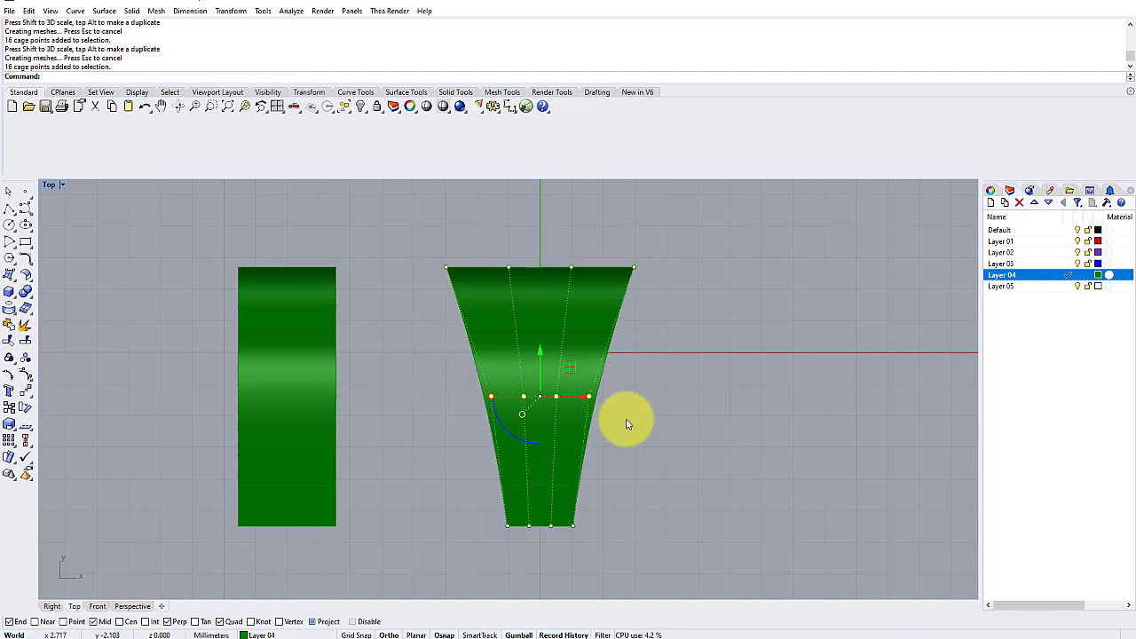
left_click_drag(492, 397, 411, 397)
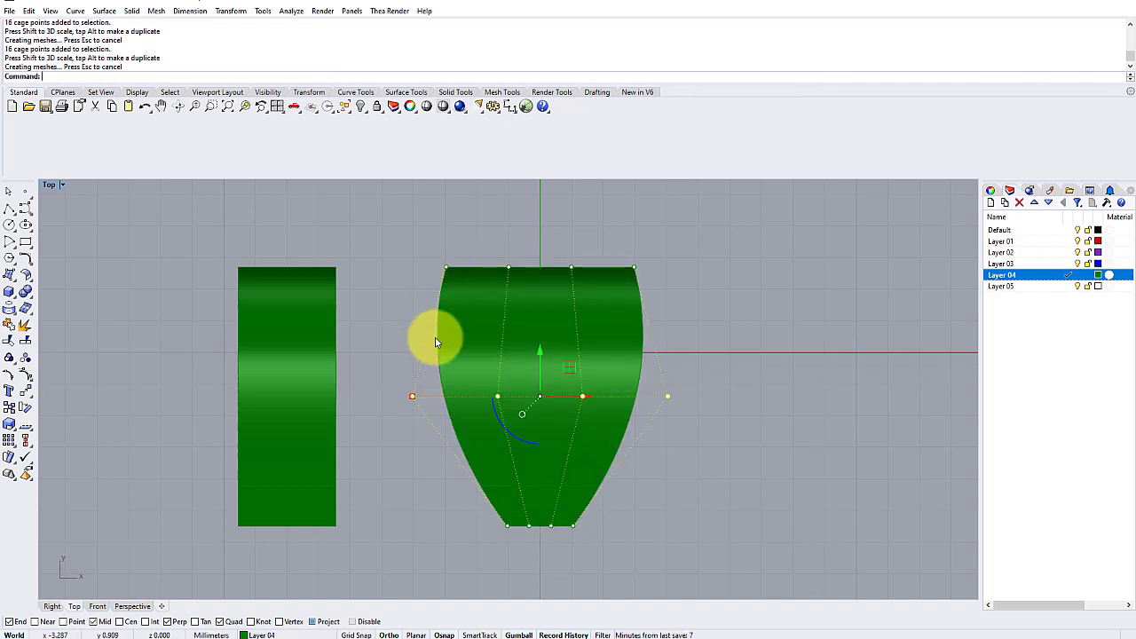
left_click_drag(423, 260, 524, 281)
left_click_drag(448, 266, 510, 264)
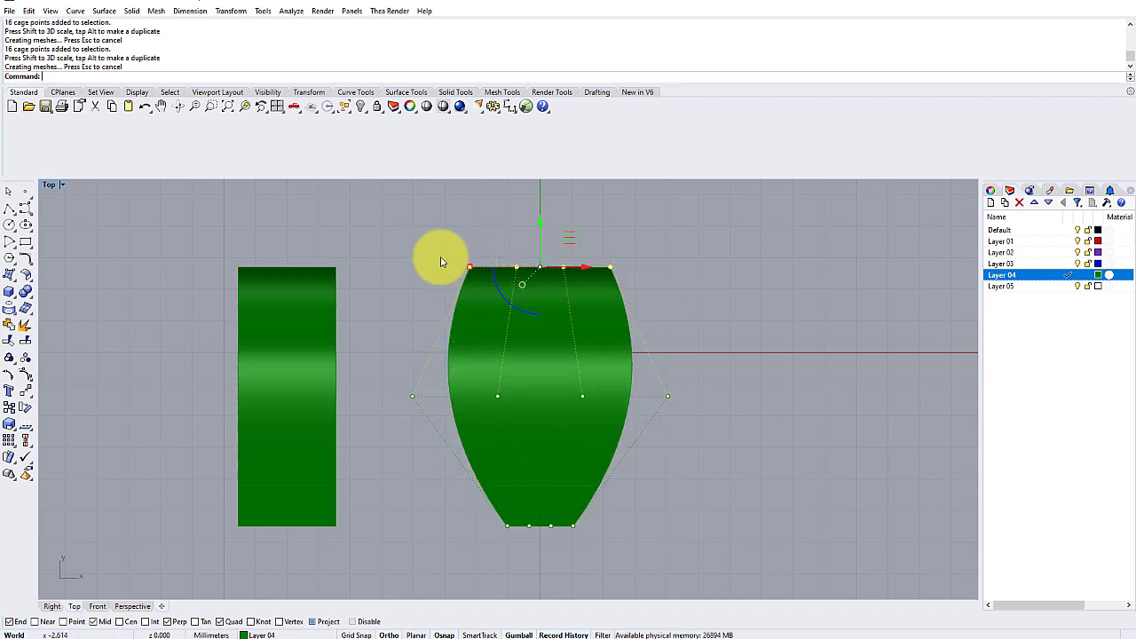
left_click_drag(433, 257, 461, 282)
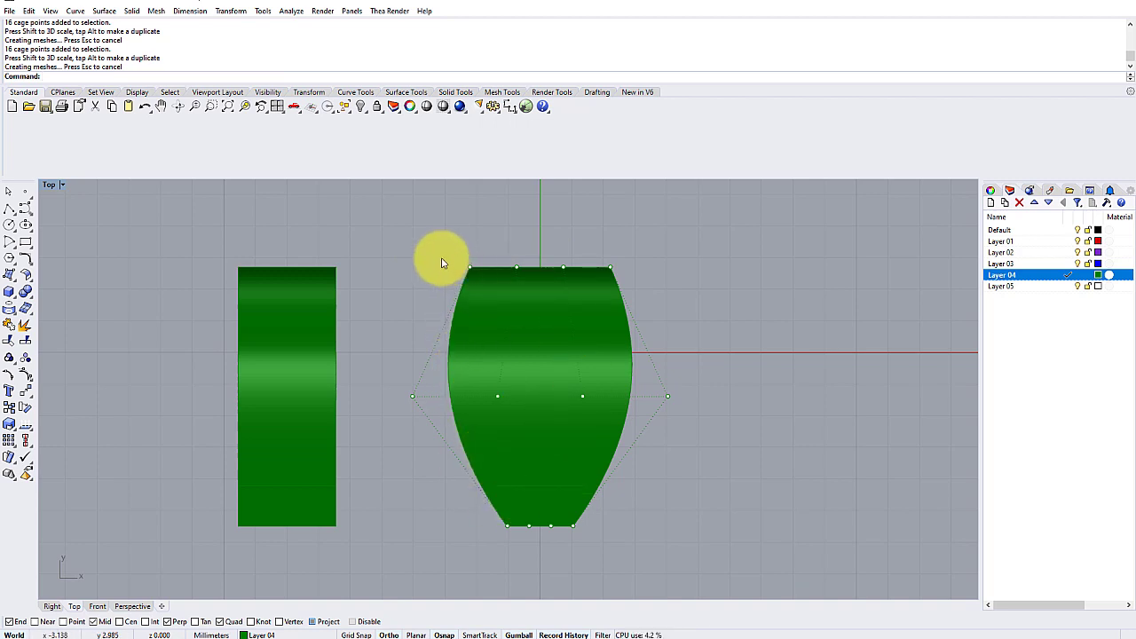
left_click_drag(466, 269, 437, 268)
Tighten the bottom cage row and re-widen the middle row for bowed cup sides
left_click_drag(380, 370, 680, 405)
left_click_drag(414, 398, 429, 398)
left_click_drag(470, 494, 618, 541)
left_click_drag(506, 524, 513, 526)
left_click_drag(398, 381, 700, 433)
left_click_drag(430, 402, 443, 395)
left_click_drag(562, 242, 418, 257)
right_click_drag(452, 368, 499, 359)
left_click_drag(420, 355, 705, 411)
left_click_drag(448, 389, 440, 386)
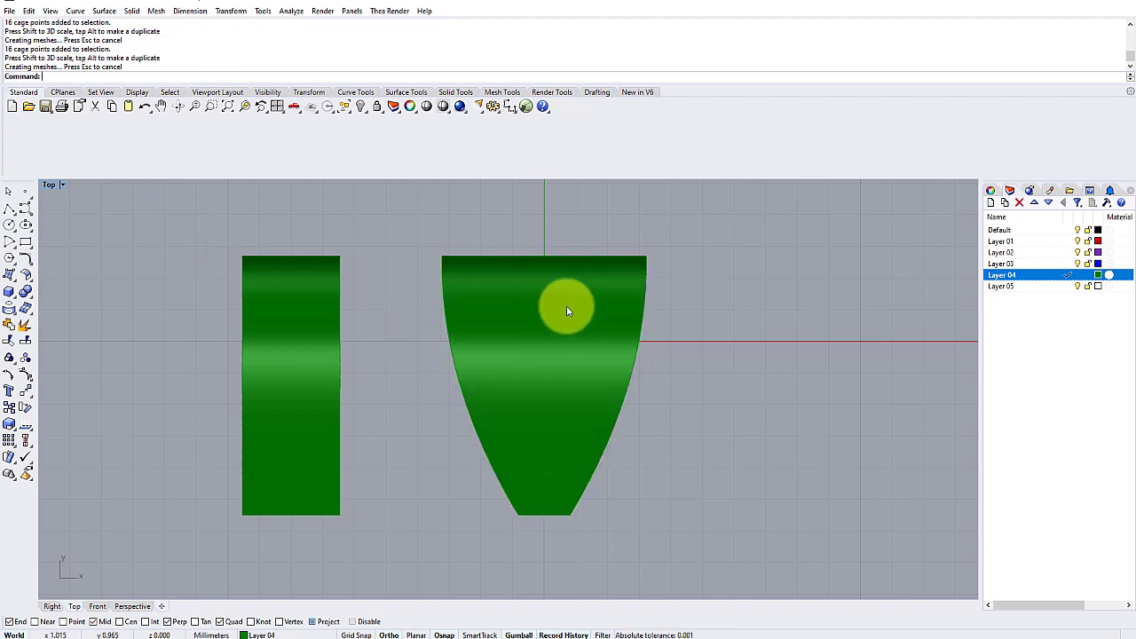
Delete the deformation cage around the cup-shaped band in the maximized Perspective view
double_click(60, 189)
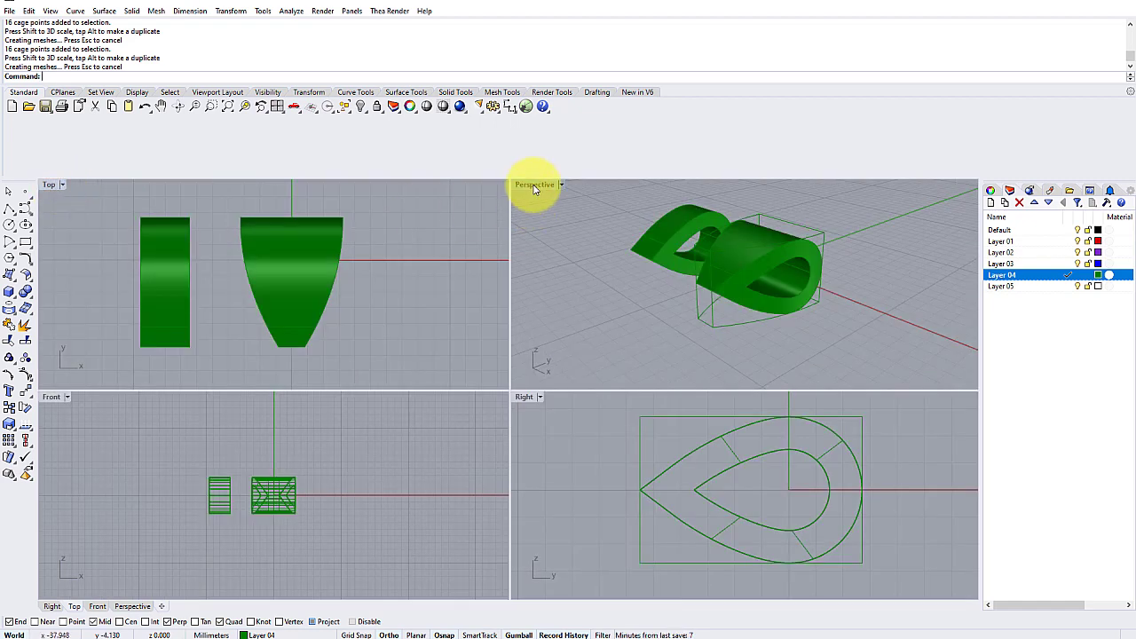
double_click(534, 189)
right_click_drag(562, 356, 539, 444)
left_click(544, 450)
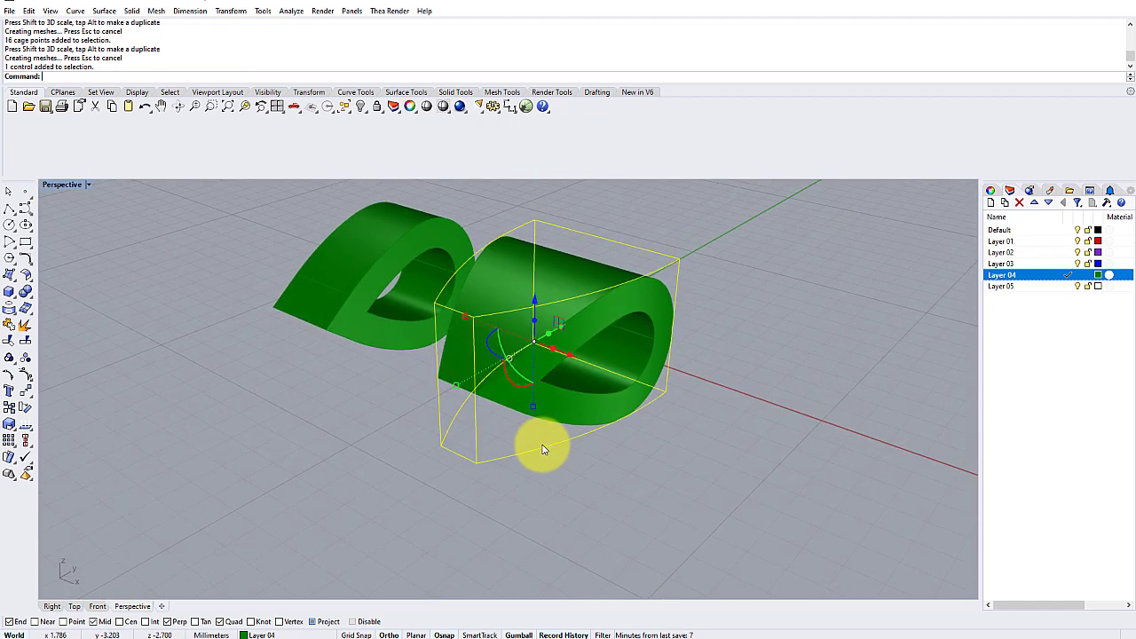
key("Delete")
right_click_drag(525, 398, 497, 410)
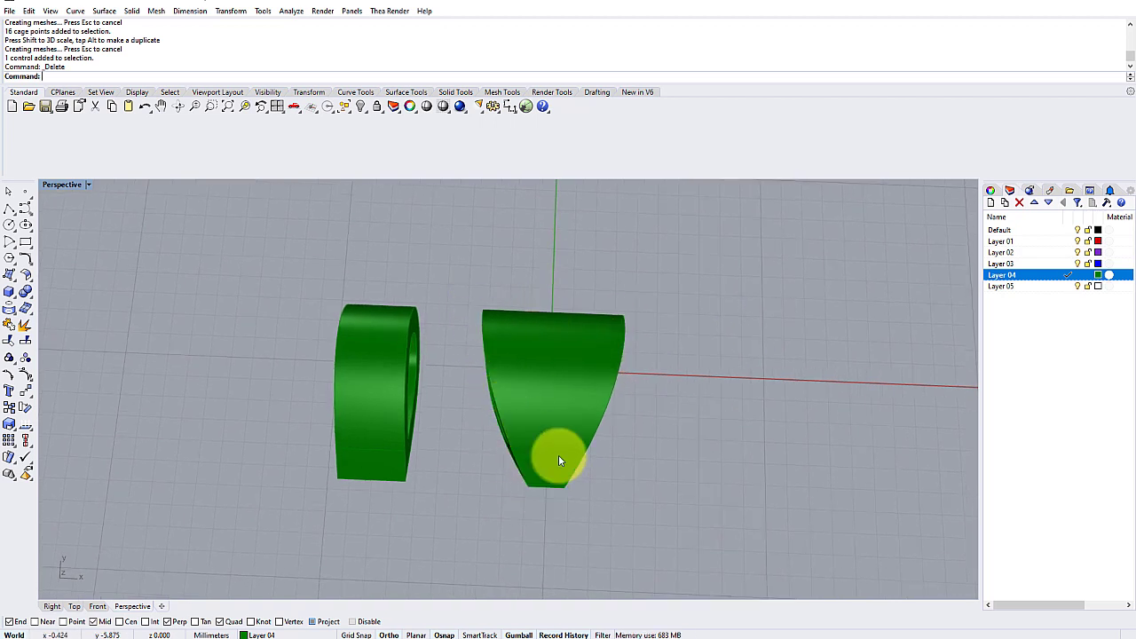
right_click_drag(578, 423, 526, 345)
Copy-paste the straight left band in Top view and nudge the duplicate 16 mm right
double_click(55, 186)
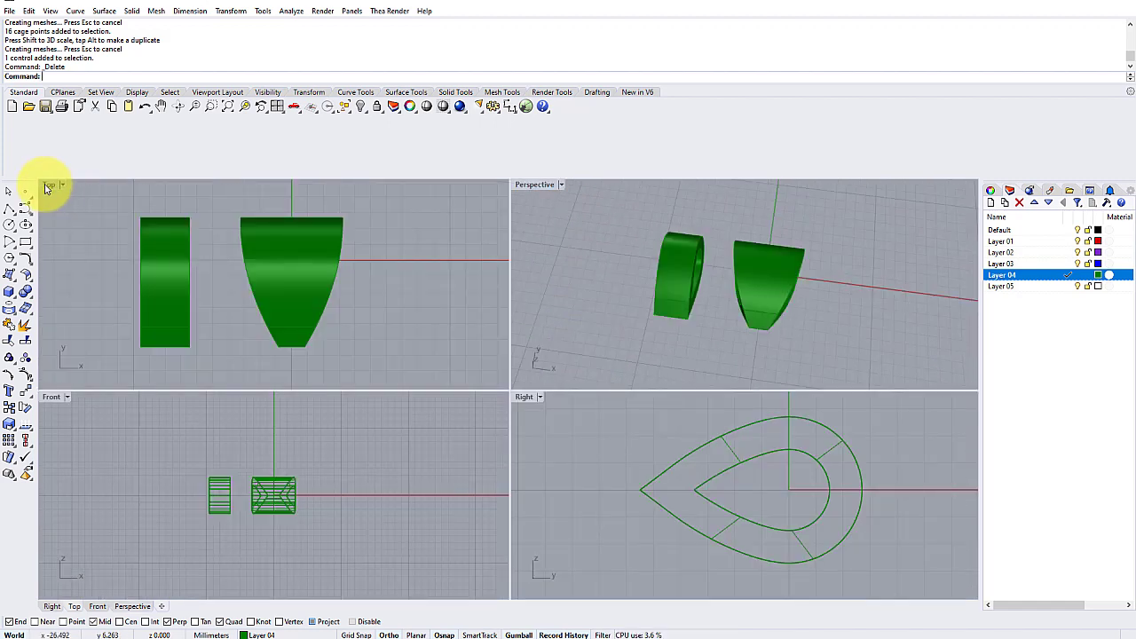
double_click(49, 185)
scroll(324, 297, "up", 3)
left_click(299, 332)
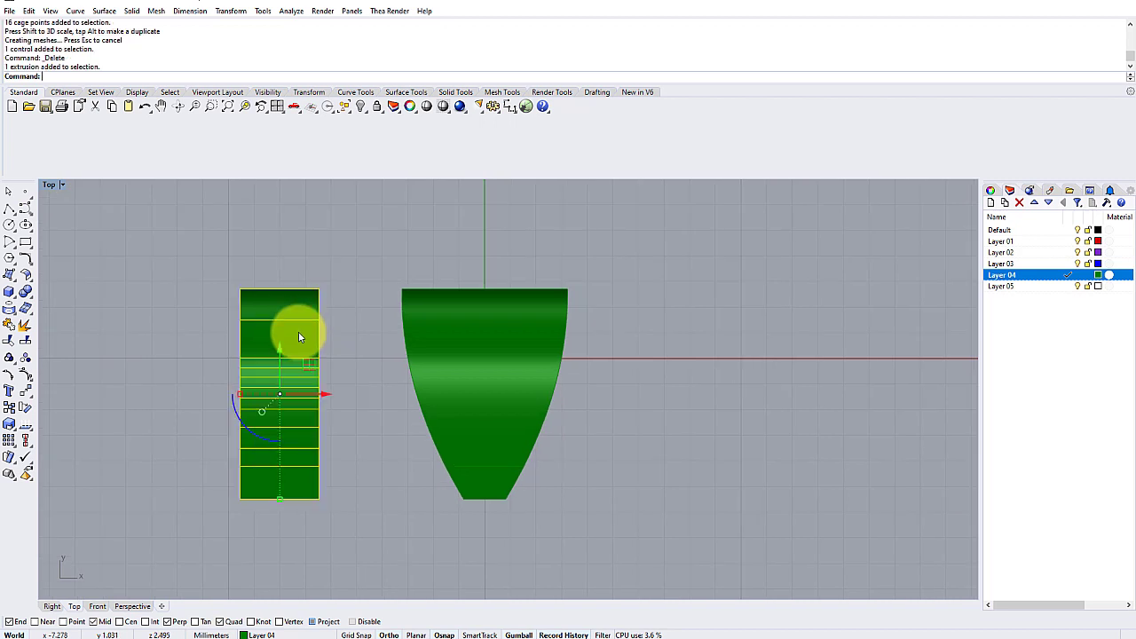
scroll(300, 337, "down", 3)
key("ctrl+c")
key("ctrl+v")
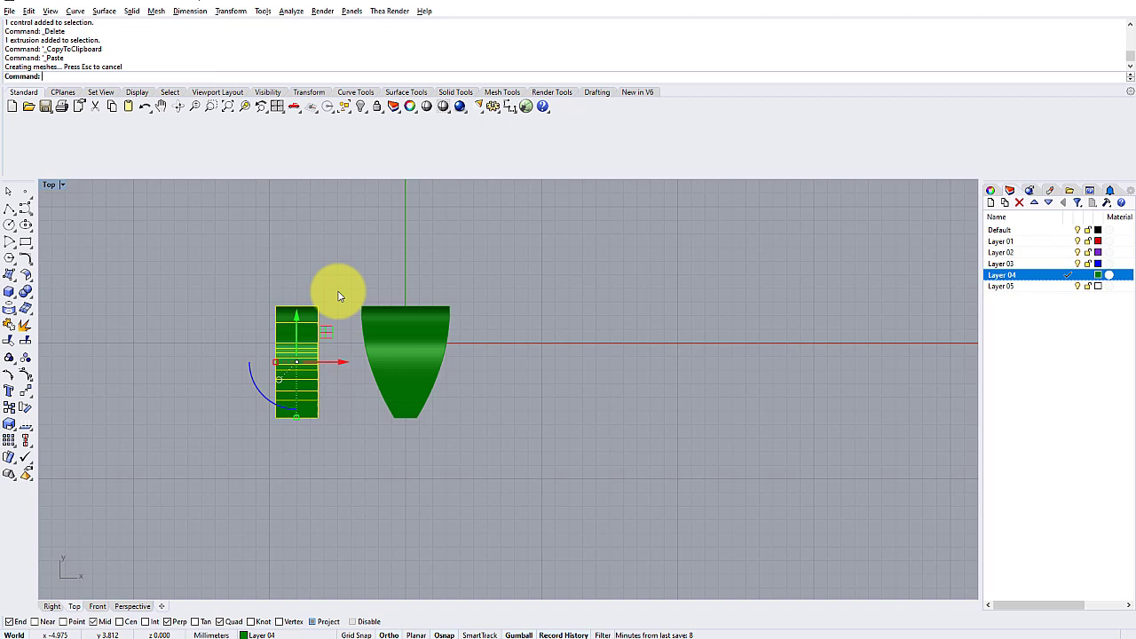
key("alt+Right")
key("alt+Right")
key("alt+Right")
key("alt+Right")
key("alt+Right")
key("alt+Right")
key("alt+Right")
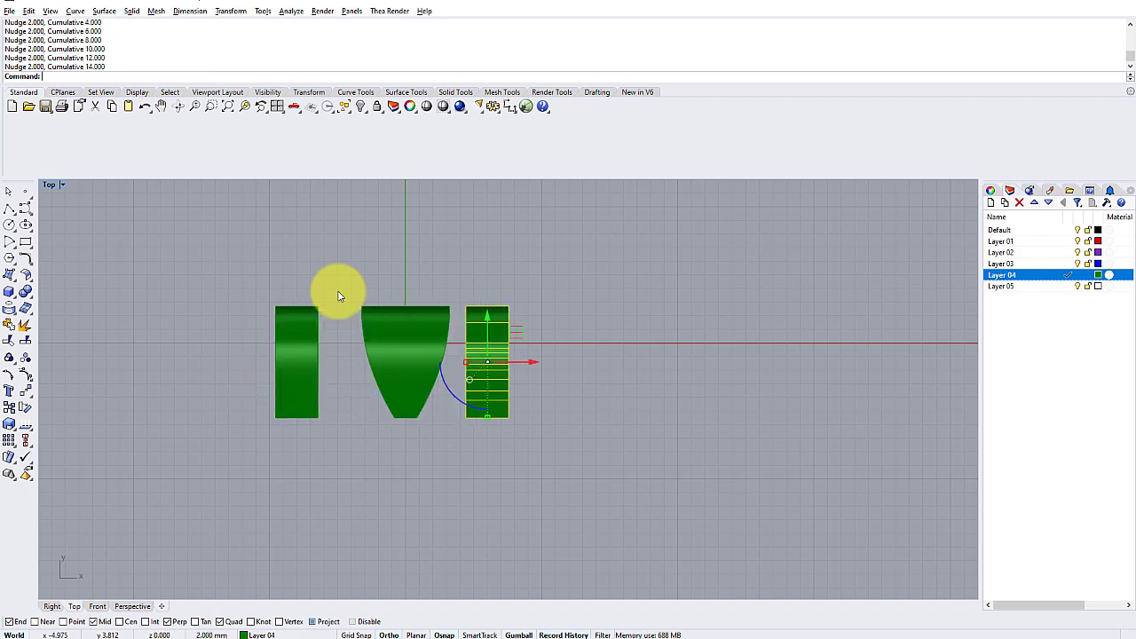
key("alt+Right")
left_click(338, 296)
Pan the Top view and select the right-hand copy of the band
right_click_drag(406, 299, 602, 328)
scroll(578, 335, "up", 2)
scroll(557, 307, "up", 2)
scroll(609, 317, "down", 2)
left_click(611, 322)
scroll(601, 328, "up", 3)
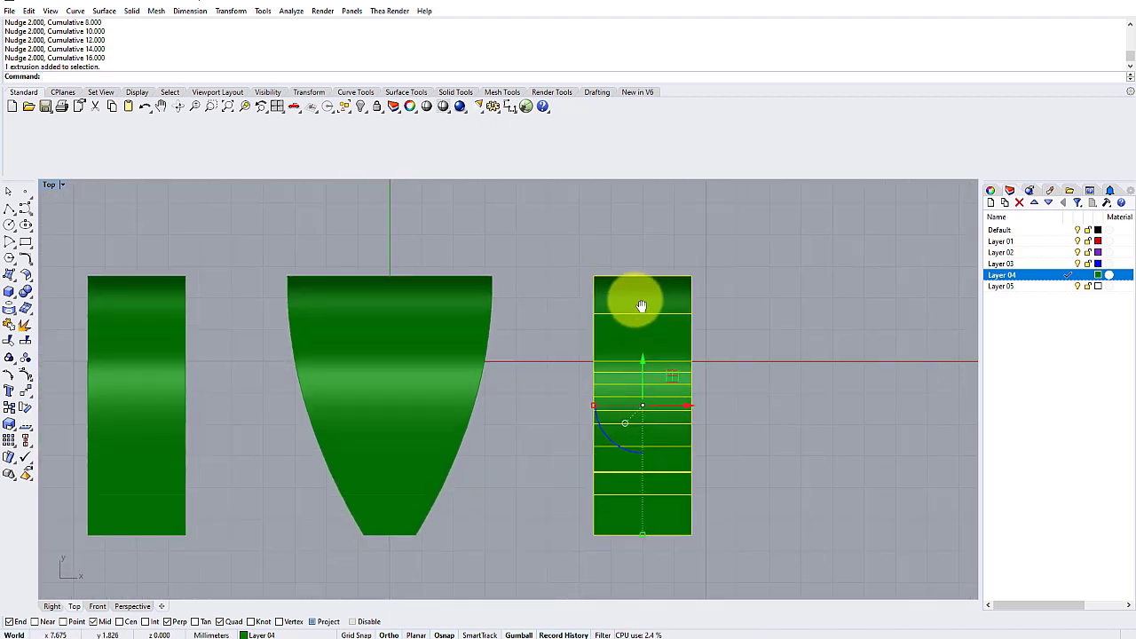
Cage-edit the right copy with a World bounding-box cage, Y point count 2, global region
key("Return")
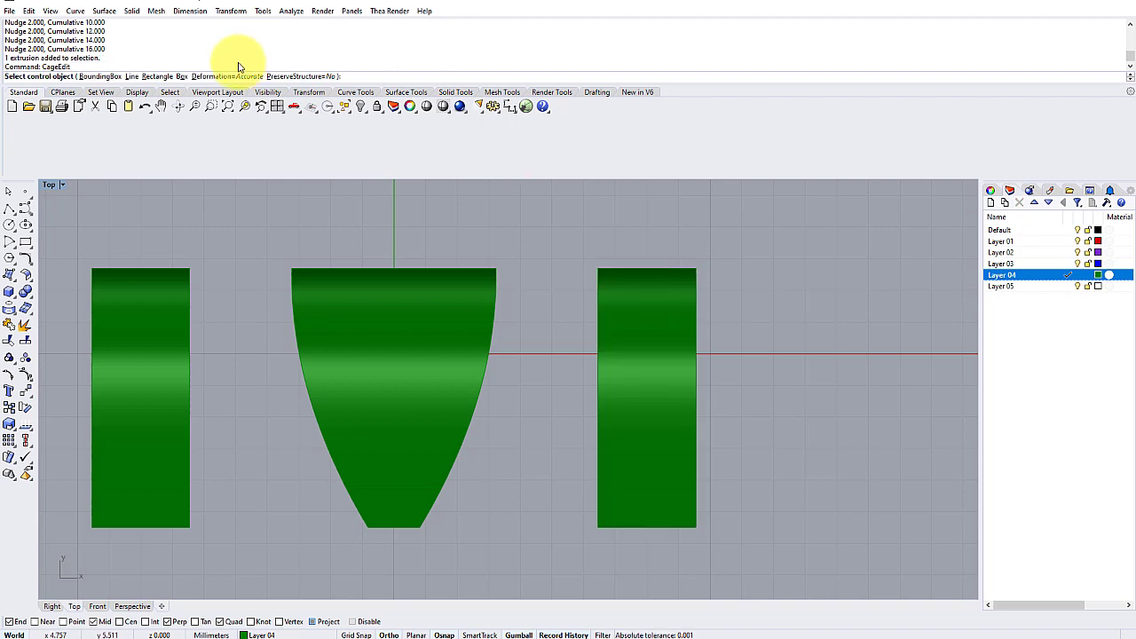
left_click(100, 76)
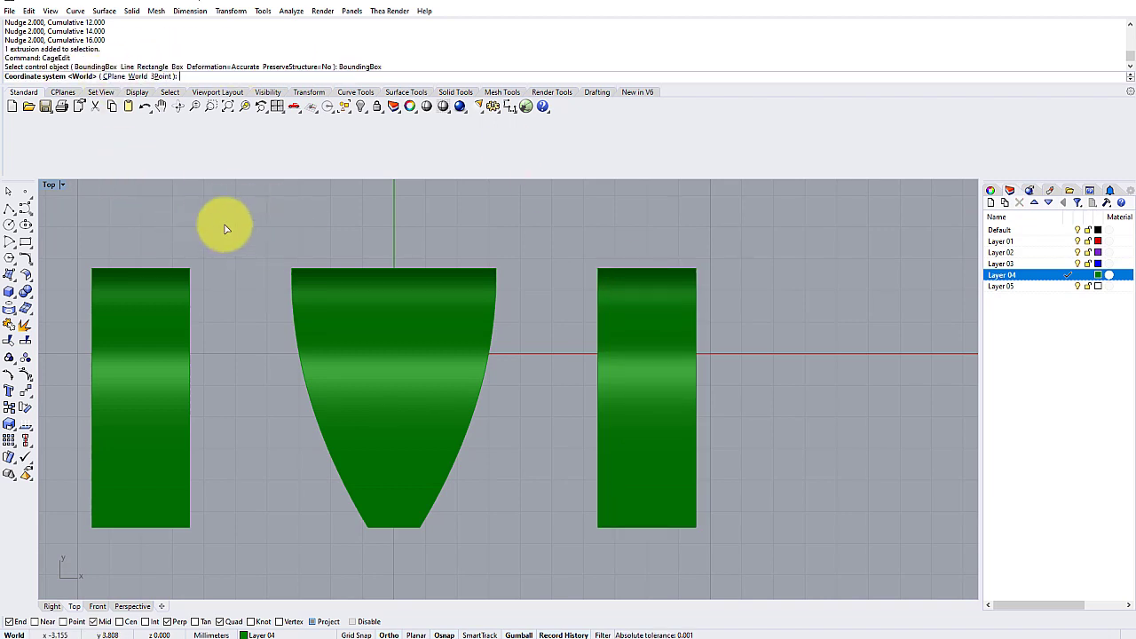
key("Return")
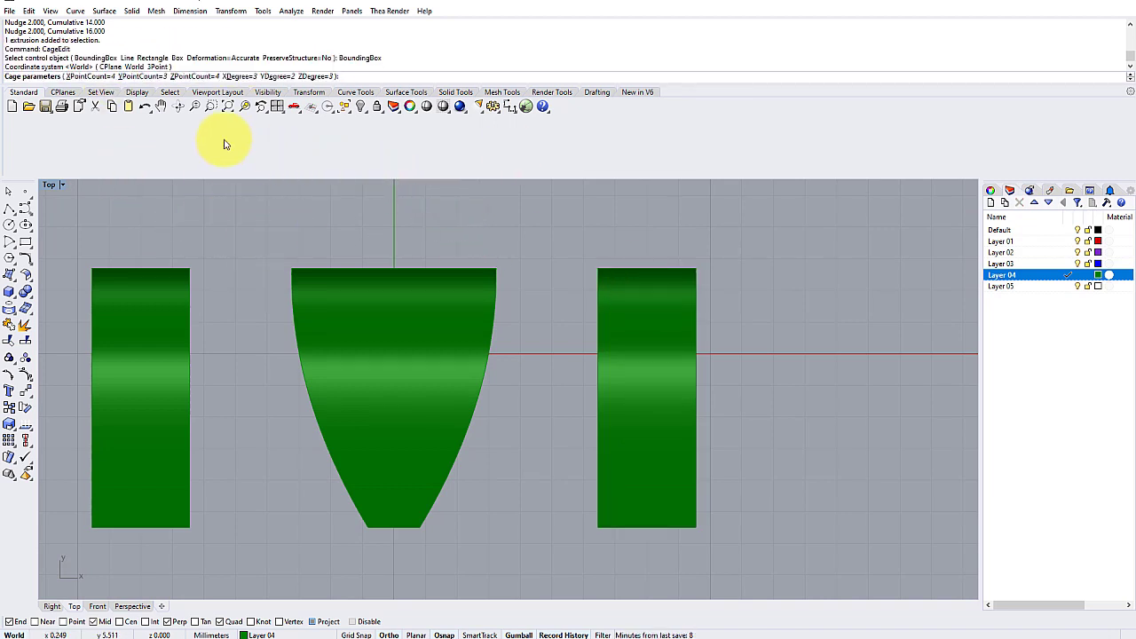
left_click(142, 77)
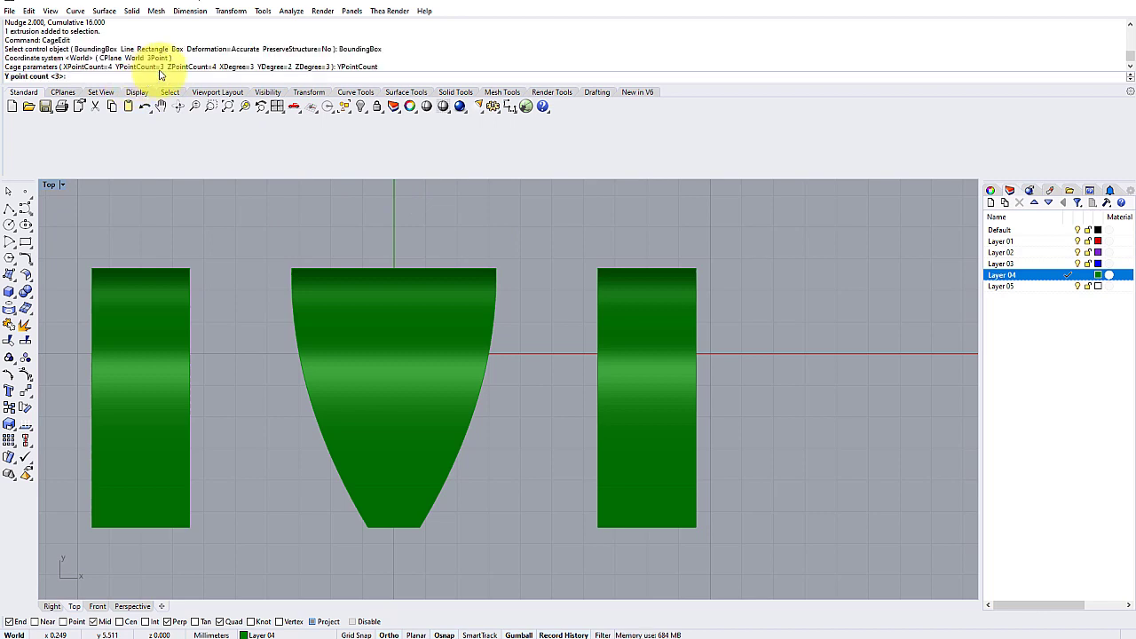
type("2")
key("Return")
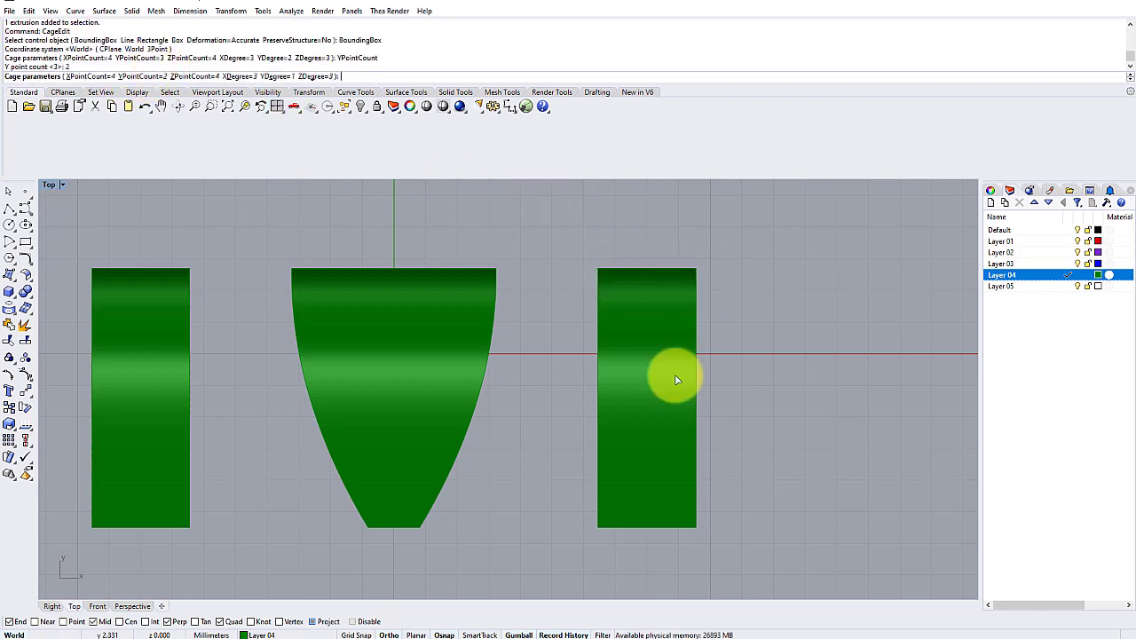
key("Return")
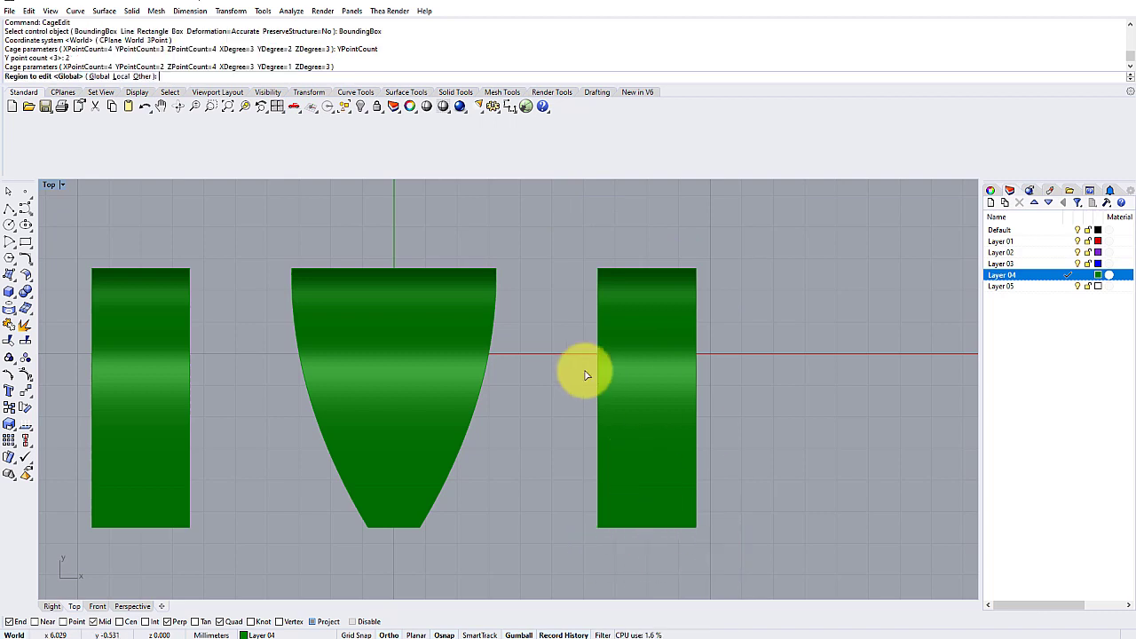
key("Return")
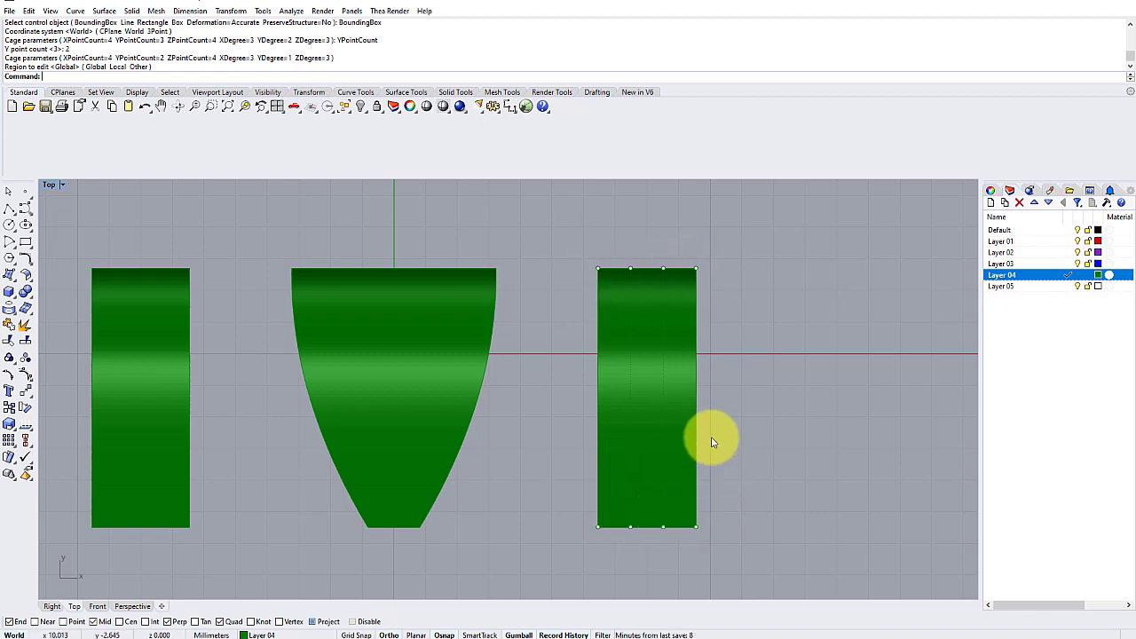
Scale the bottom cage row inward and the top row outward to taper the band
left_click_drag(525, 514, 792, 562)
left_click_drag(600, 531, 620, 531)
left_click_drag(553, 306, 756, 258)
left_click_drag(595, 266, 583, 269)
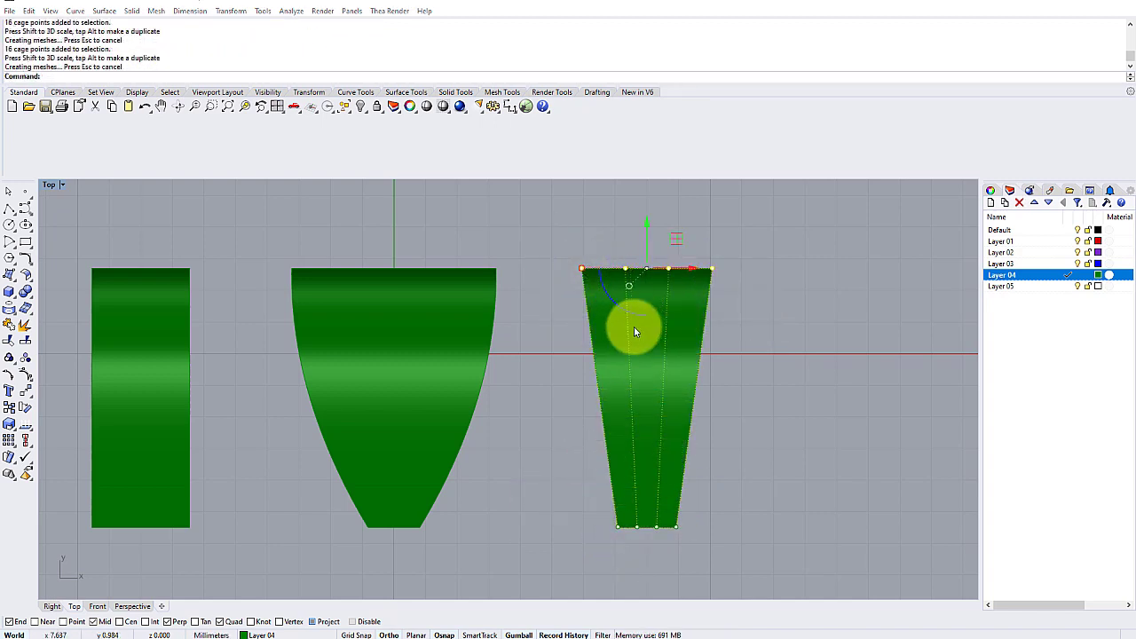
Widen the top cage row further, then clear the selection and fit all three shapes
key("Escape")
left_click_drag(726, 287, 728, 285)
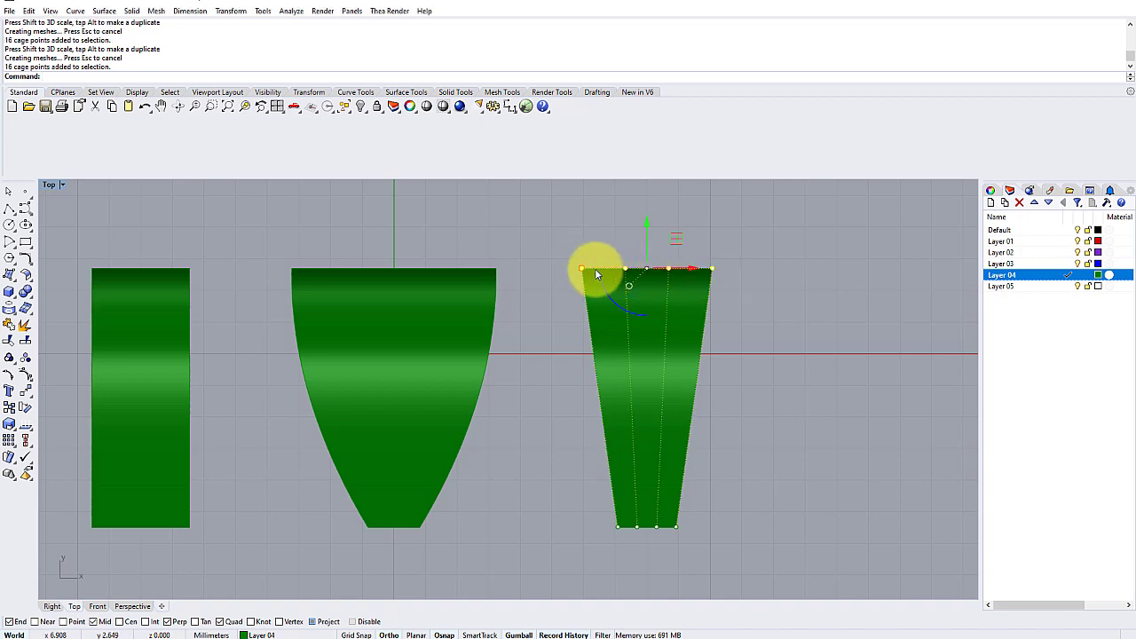
left_click_drag(578, 270, 565, 272)
left_click_drag(576, 451, 621, 524)
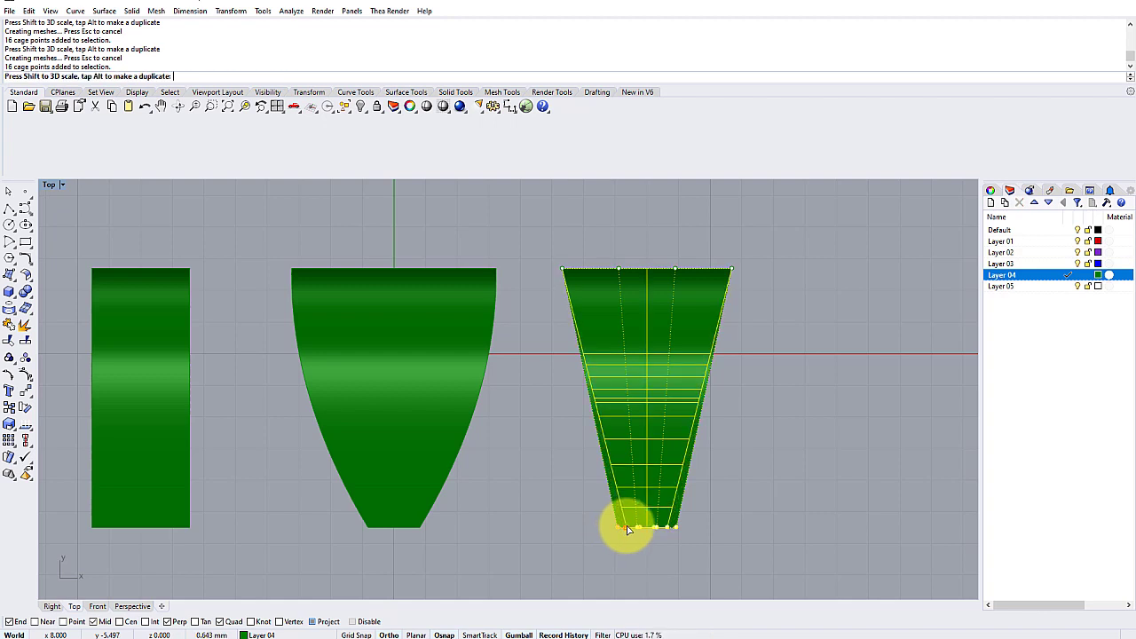
left_click(739, 521)
scroll(612, 359, "down", 3)
key("Escape")
Delete the cage around the tapered piece in the maximized Perspective view
double_click(58, 186)
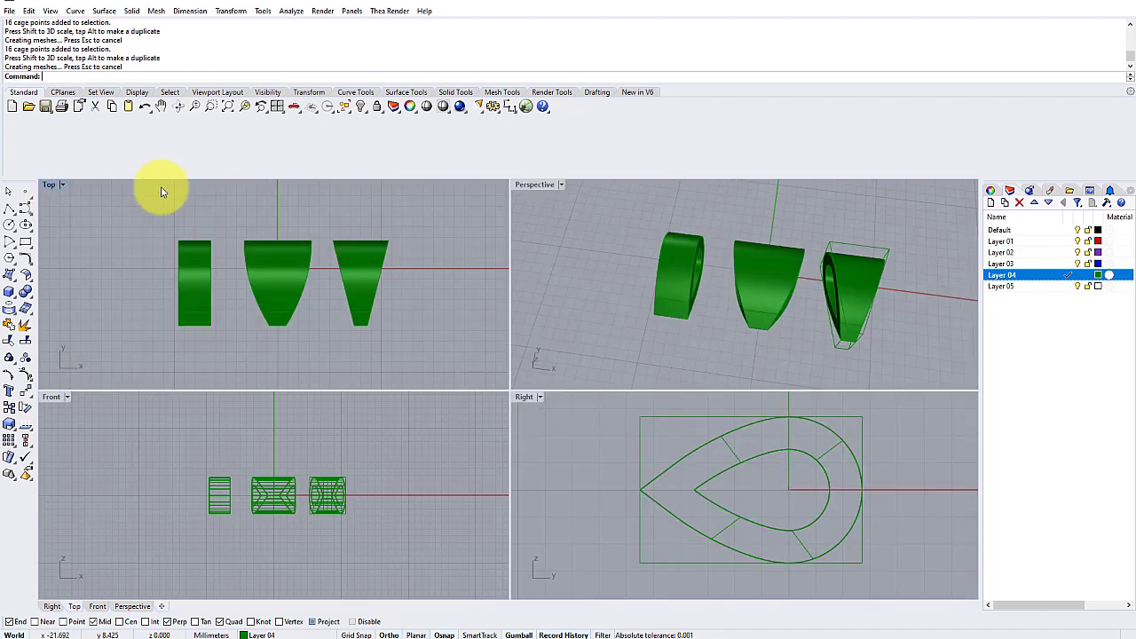
double_click(540, 186)
right_click_drag(612, 323, 600, 305)
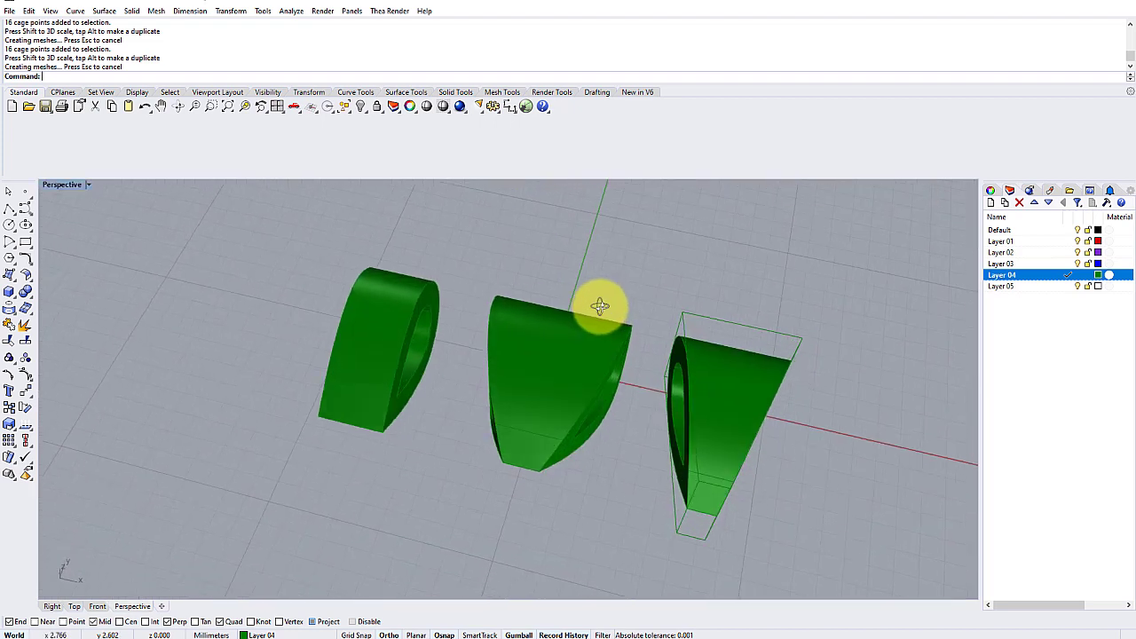
left_click(742, 329)
key("Delete")
Orbit and select the straight, cup-shaped and tapered bands in turn to compare them
right_click_drag(706, 341, 568, 346)
left_click(382, 331)
right_click_drag(376, 329, 407, 334)
left_click(535, 264)
right_click_drag(535, 263, 541, 363)
left_click(542, 364)
left_click(657, 391)
right_click_drag(657, 391, 626, 317)
left_click(647, 316)
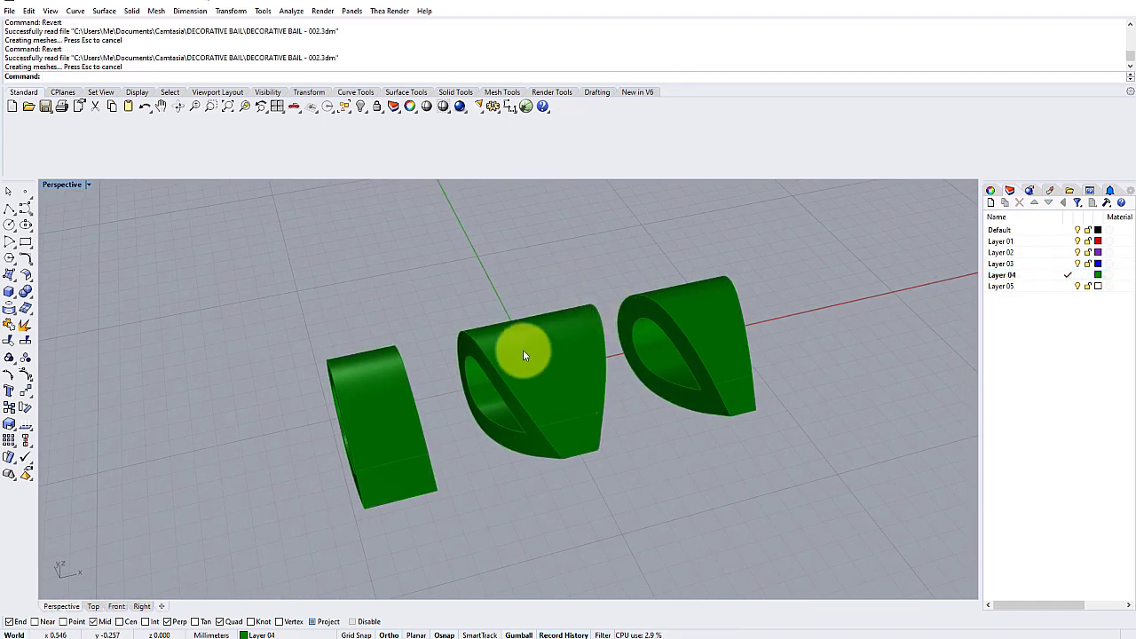
right_click_drag(566, 325, 497, 373)
Delete the straight left band and the tapered right piece
left_click(387, 374)
key("Delete")
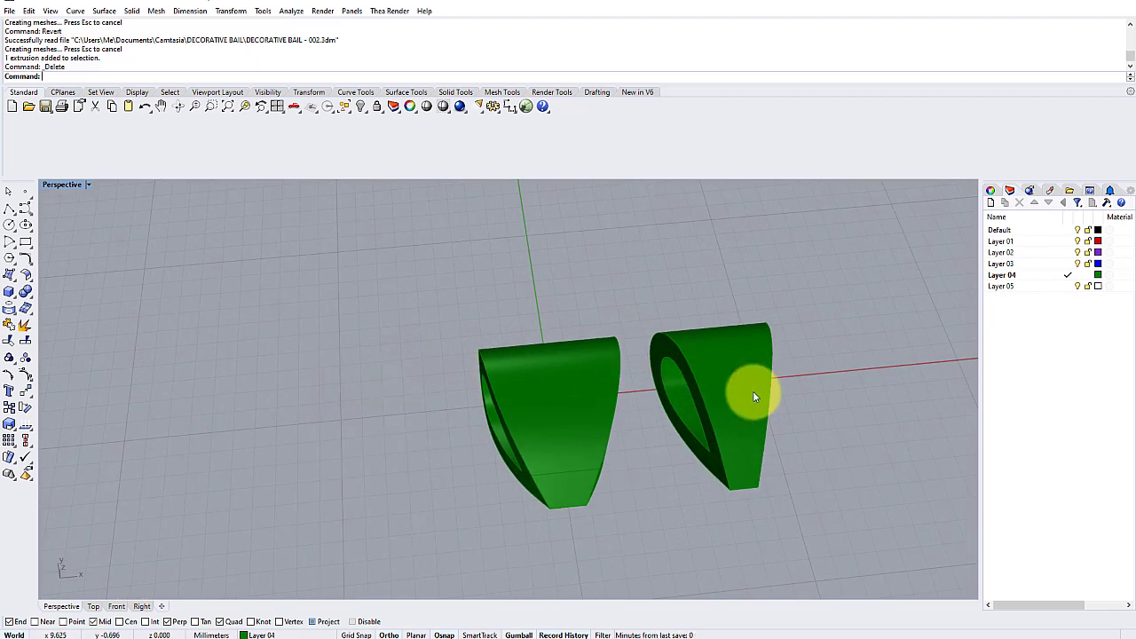
left_click(753, 393)
key("Delete")
Orbit around the remaining cup-shaped bail to view it from the side
right_click_drag(568, 431, 579, 377)
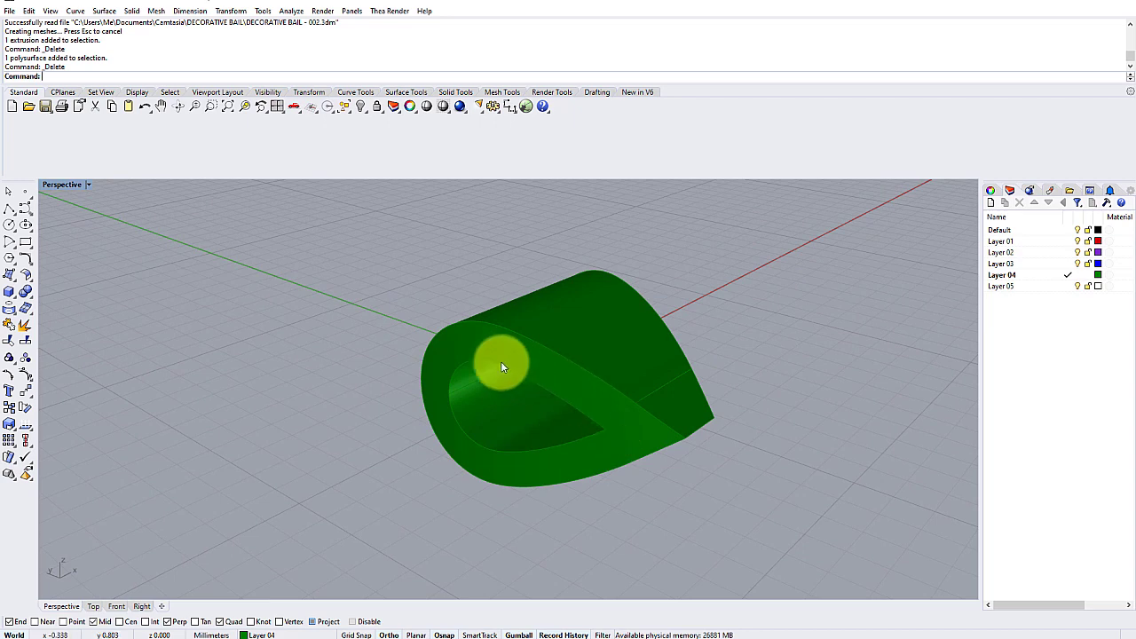
right_click_drag(592, 431, 623, 404)
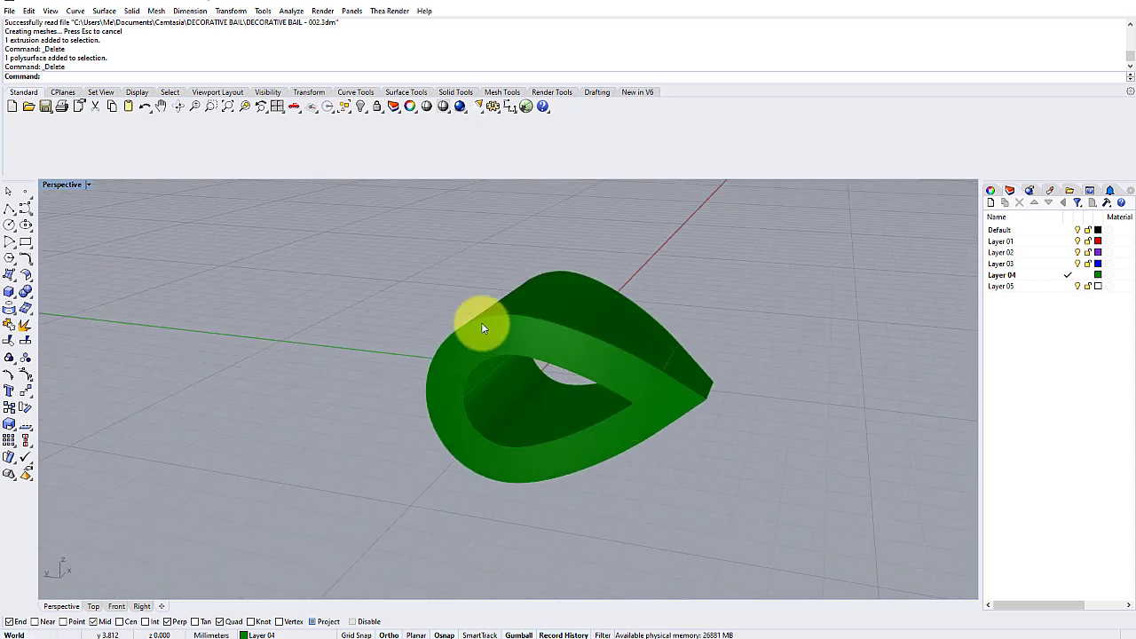
right_click_drag(491, 323, 532, 407)
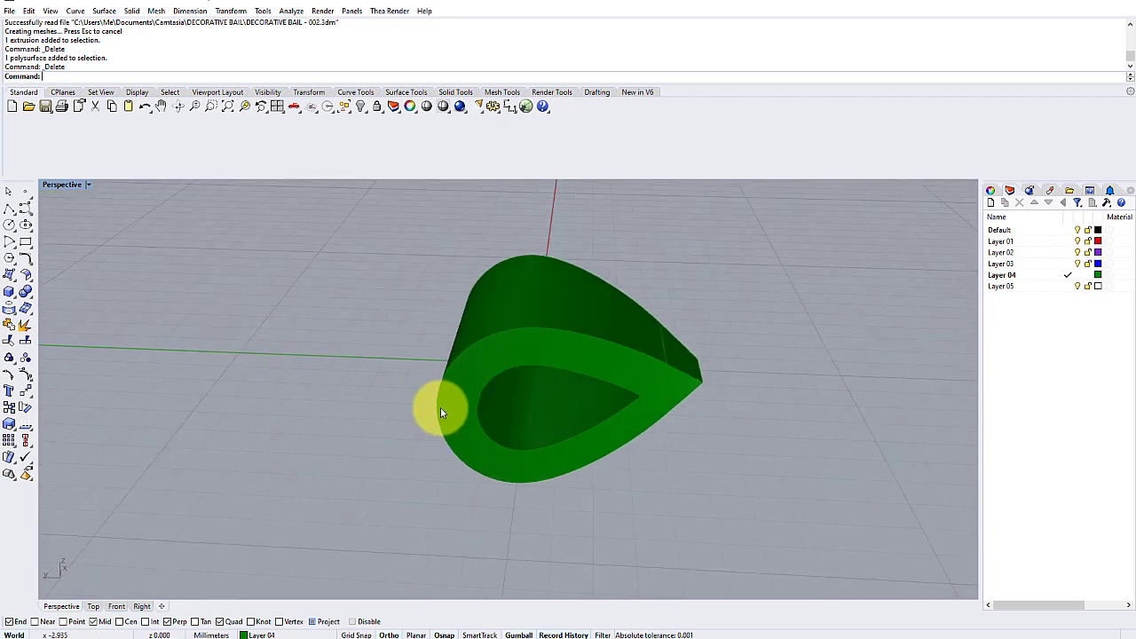
right_click_drag(455, 407, 453, 409)
right_click_drag(603, 336, 636, 346)
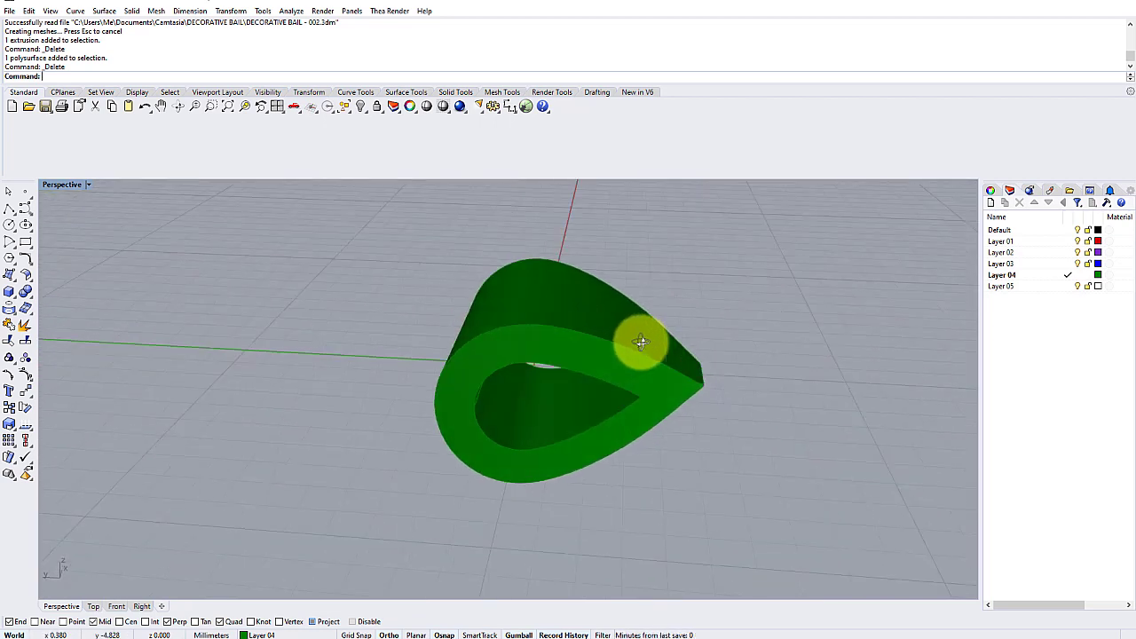
right_click_drag(704, 389, 550, 371)
Start the edge fillet from the Solid menu with a 0.5 radius
left_click(131, 11)
mouse_move(173, 303)
left_click(289, 311)
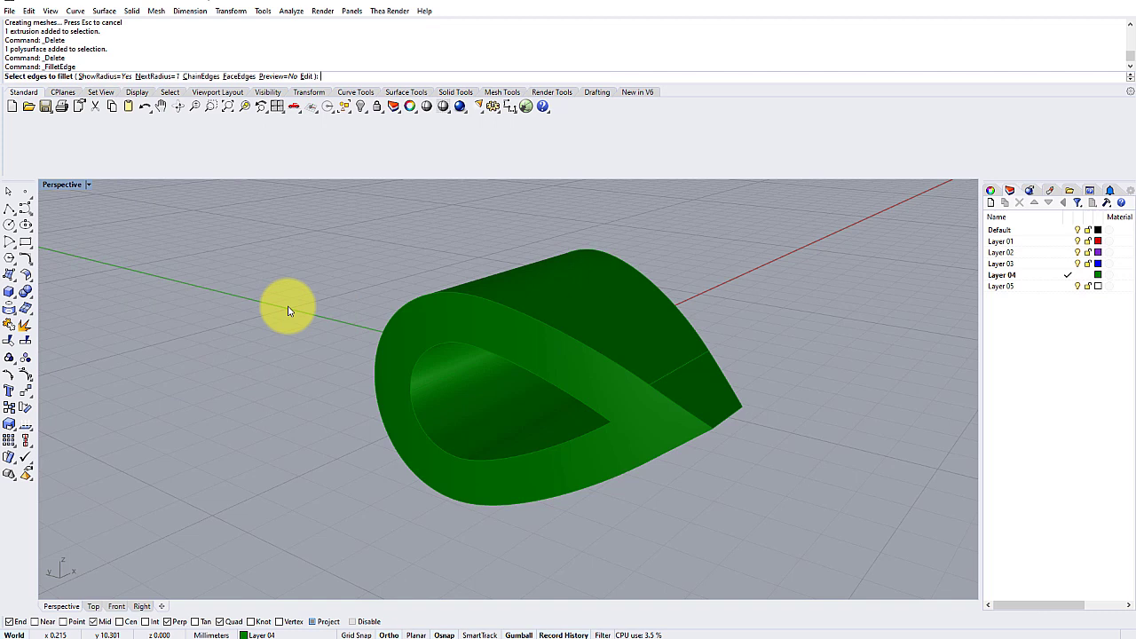
left_click(150, 76)
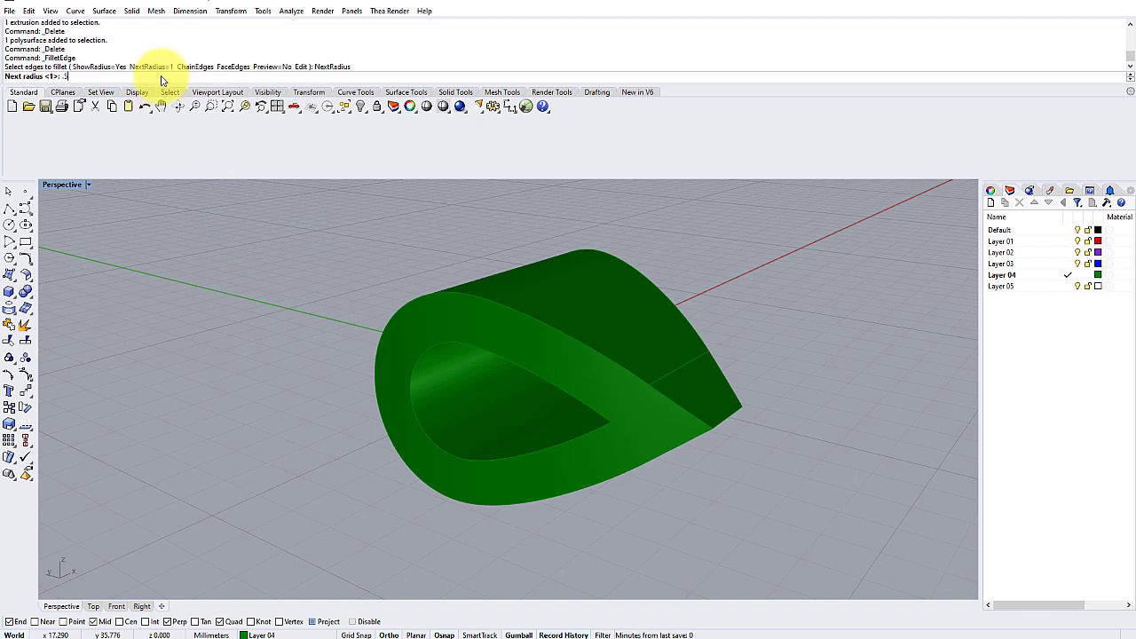
type(".5")
key("Return")
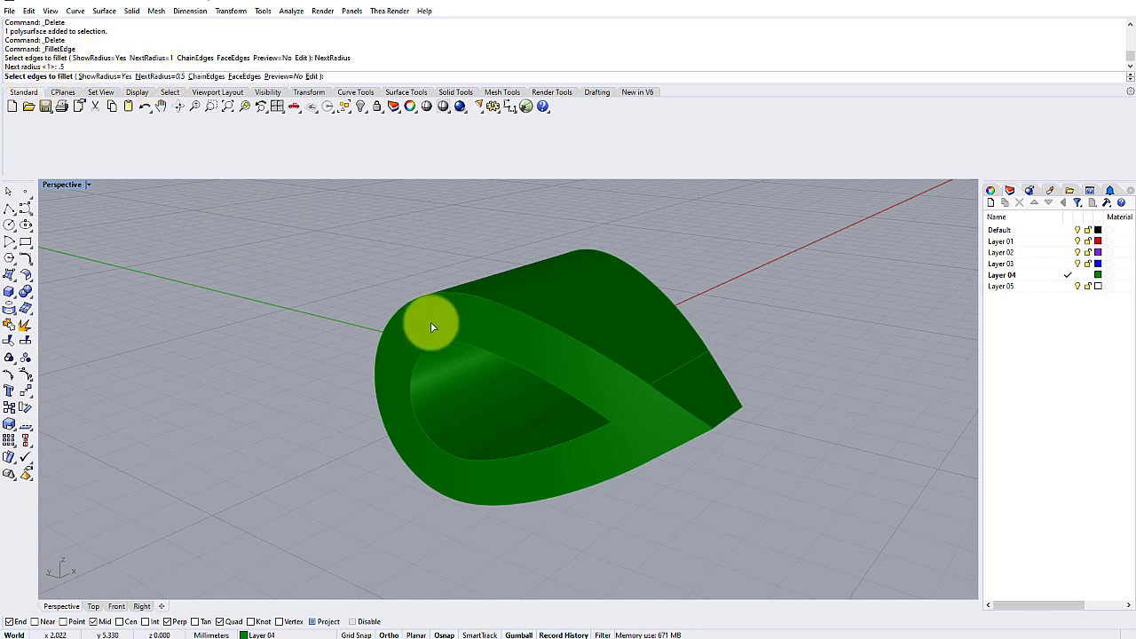
Fillet the upper, lower and far inner teardrop opening edges at 0.5 and inspect them
left_click(431, 352)
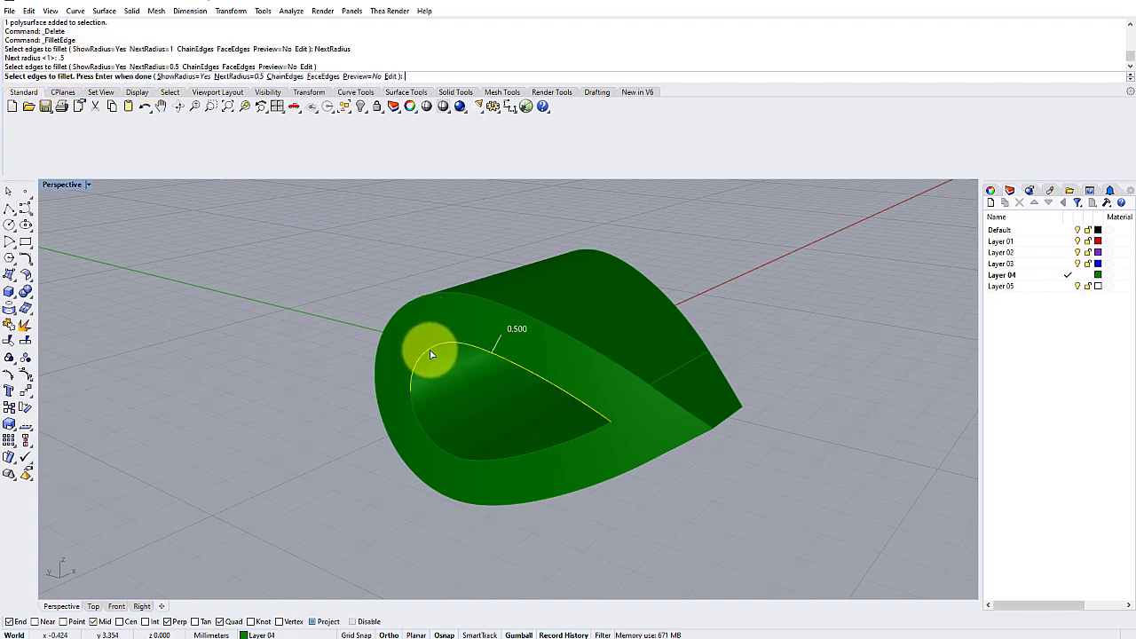
left_click(411, 407)
right_click_drag(536, 367, 559, 379)
left_click(557, 384)
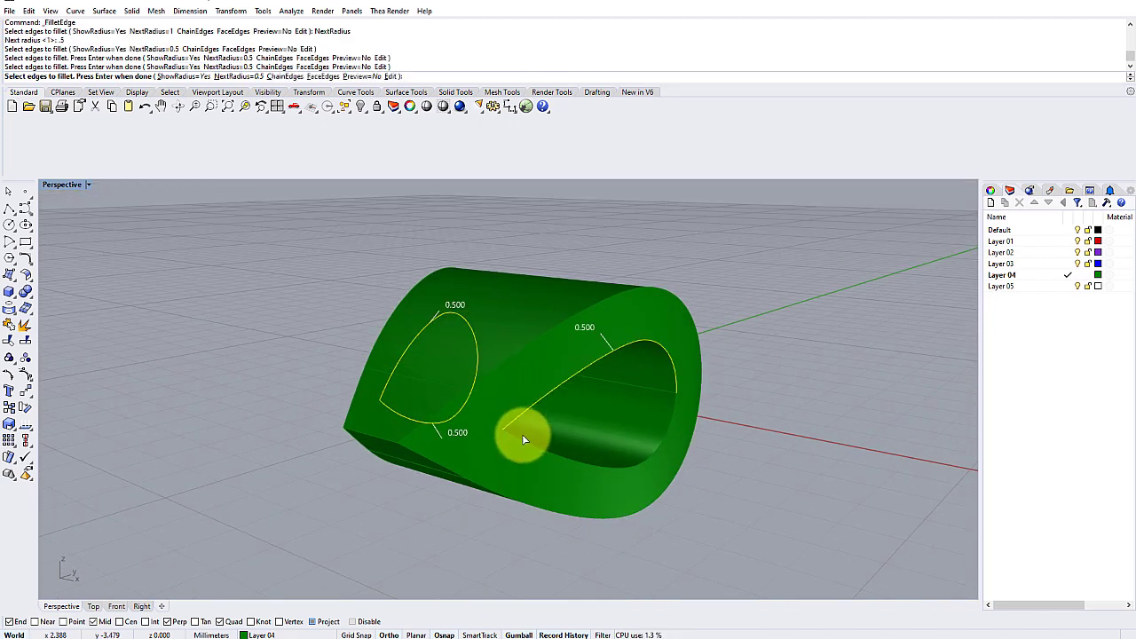
key("Return")
right_click_drag(493, 431, 592, 407)
key("Return")
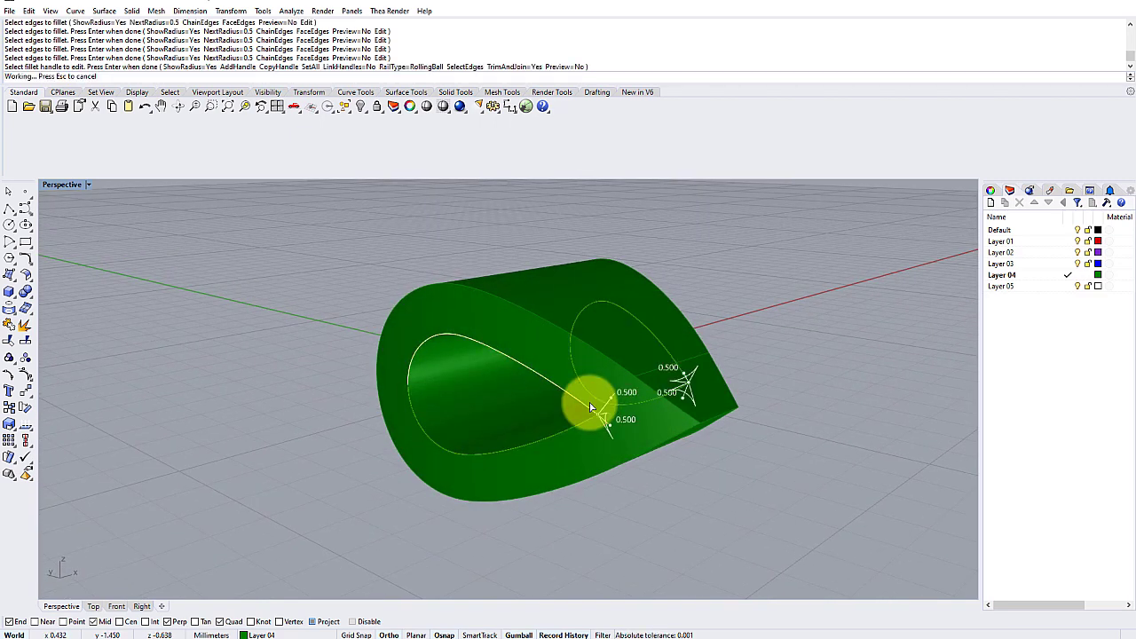
right_click_drag(591, 398, 459, 307)
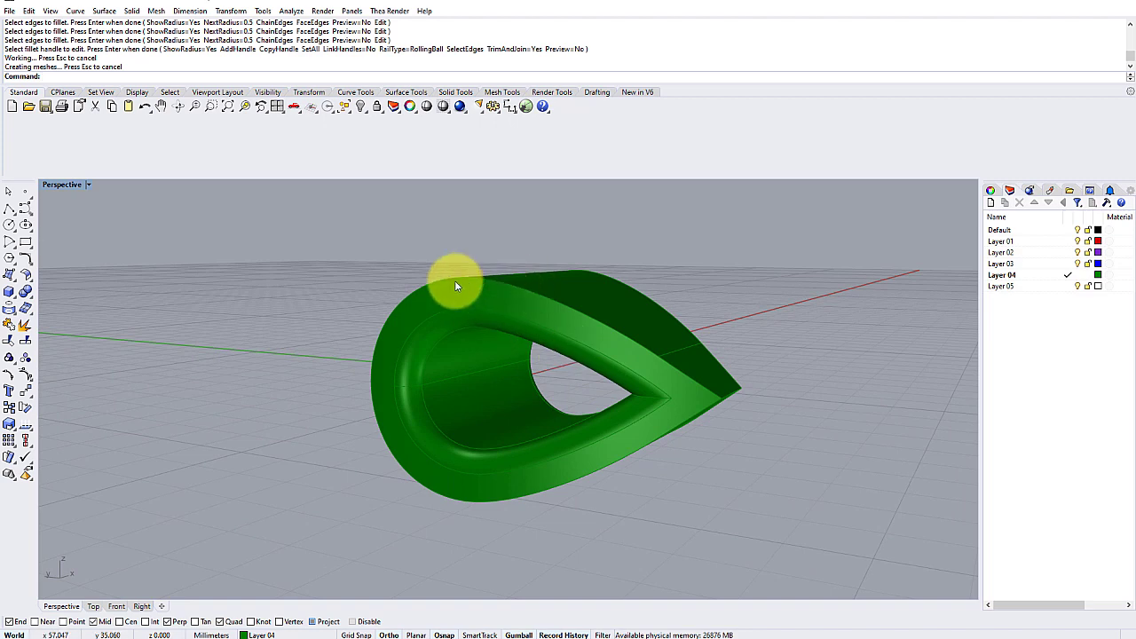
right_click_drag(574, 358, 568, 383)
Repeat FilletEdge and select the upper, tip and bottom outer rim edges
right_click(355, 261)
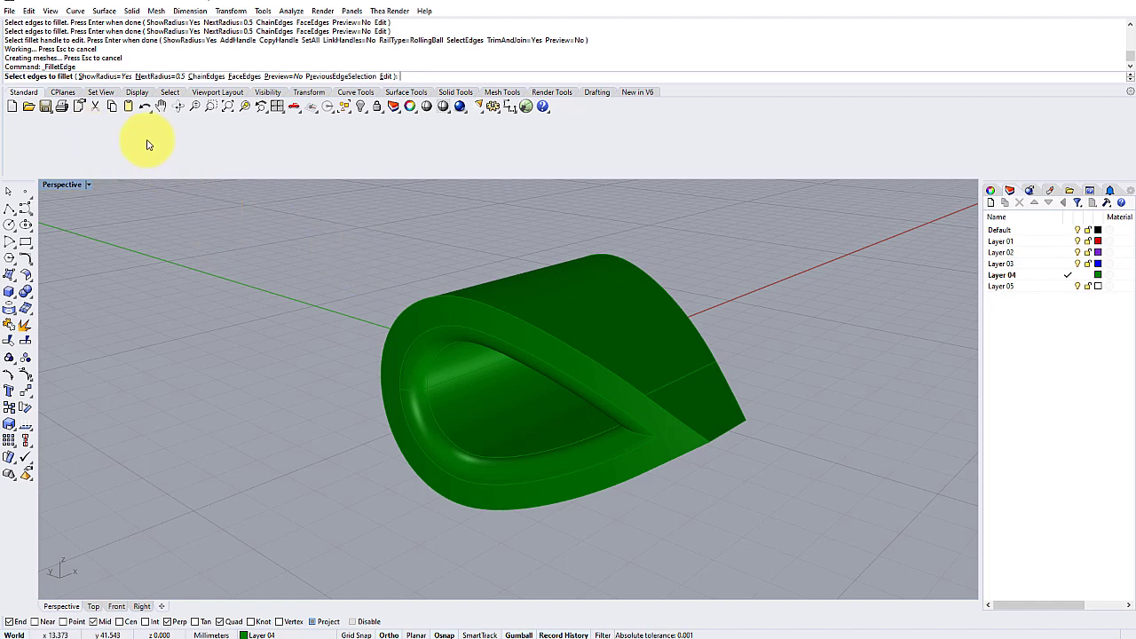
right_click_drag(322, 268, 363, 349)
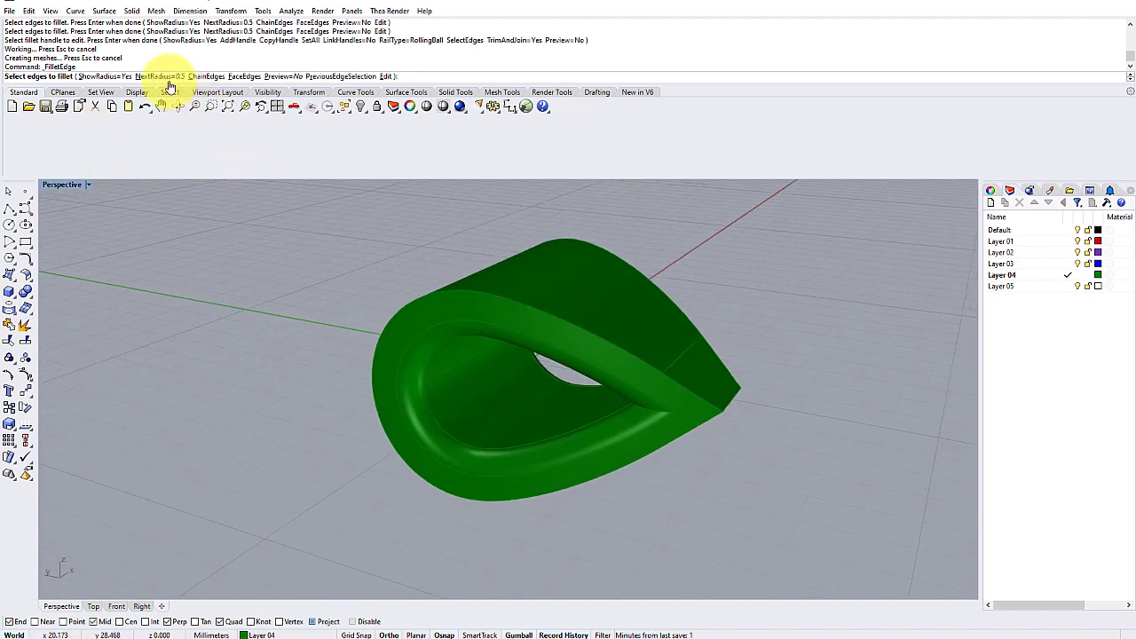
left_click(392, 314)
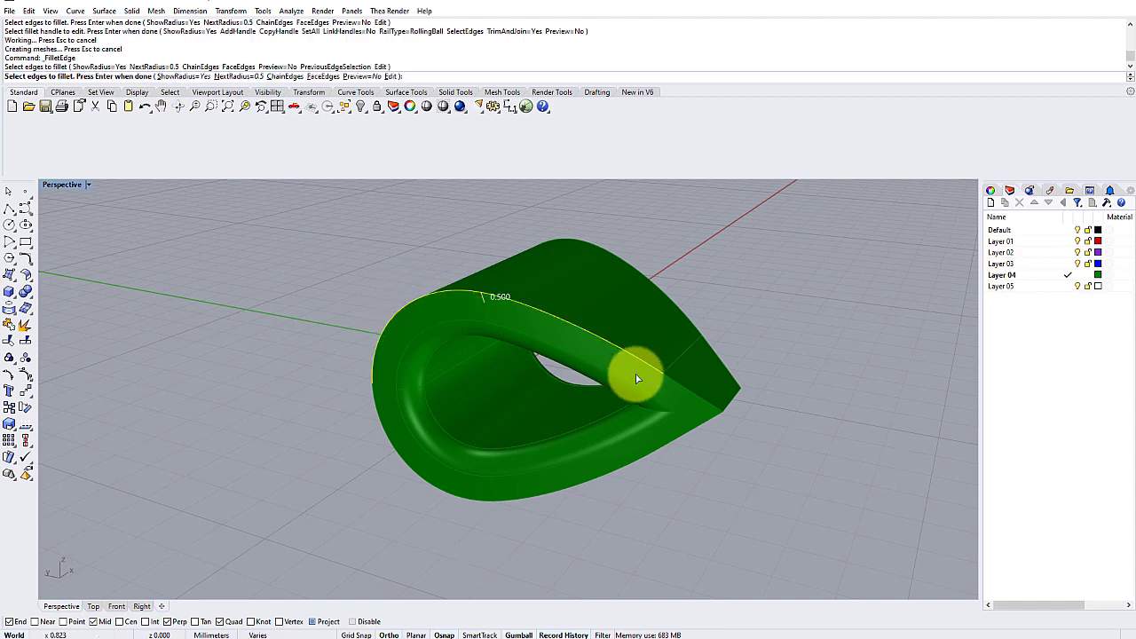
left_click(677, 384)
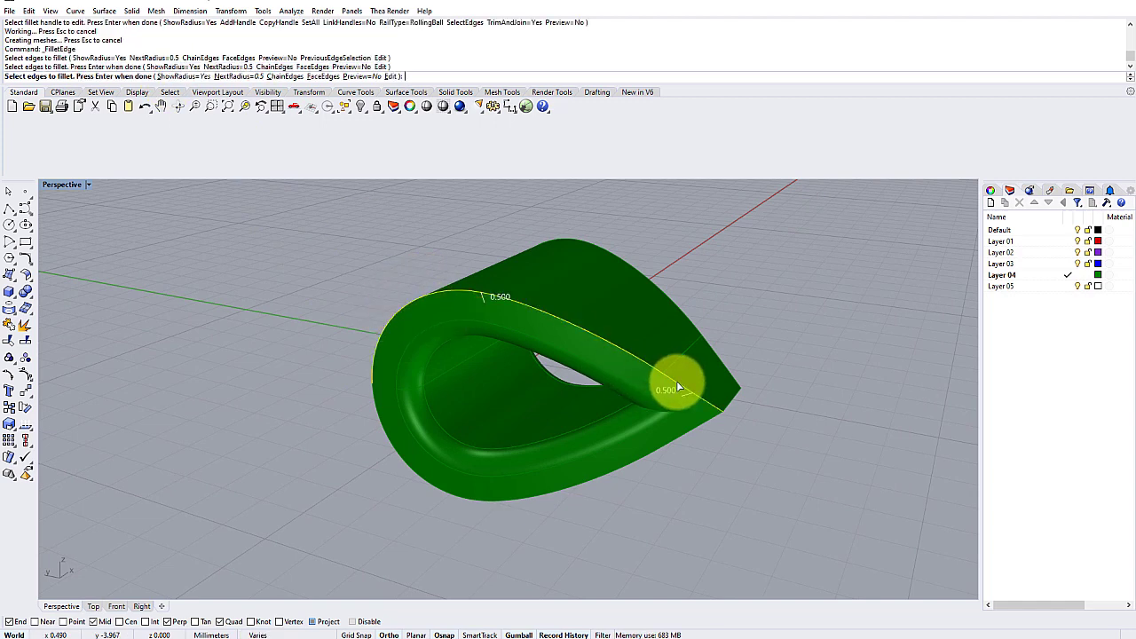
left_click(477, 499)
right_click_drag(507, 436, 657, 406)
right_click(475, 429)
scroll(657, 405, "up", 5)
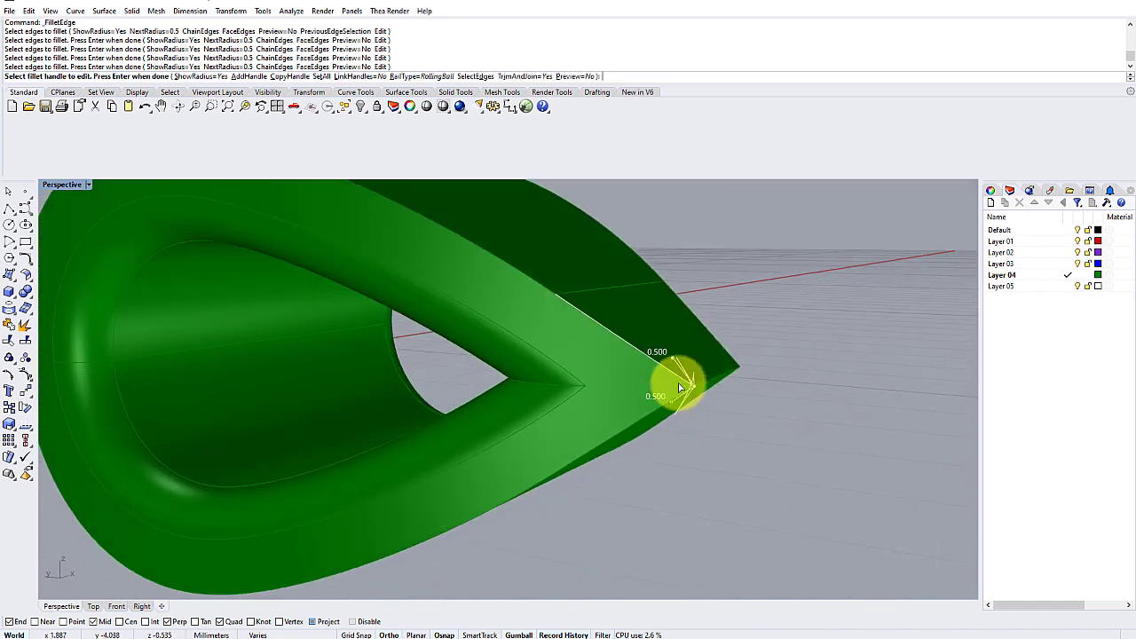
scroll(689, 404, "down", 4)
right_click_drag(697, 381, 303, 376)
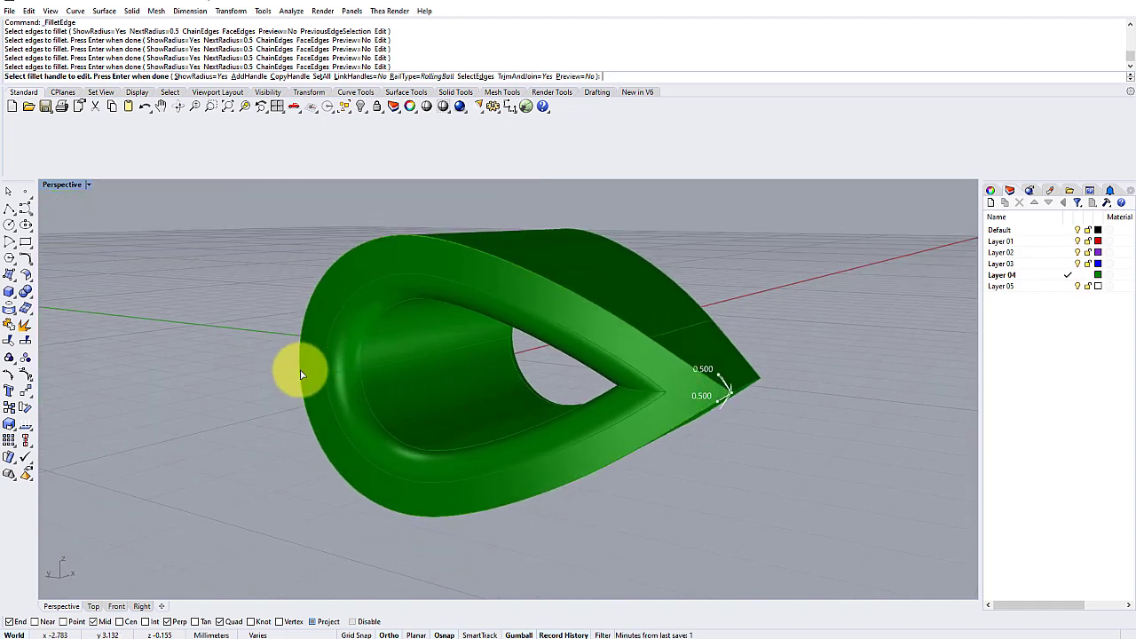
scroll(306, 370, "down", 3)
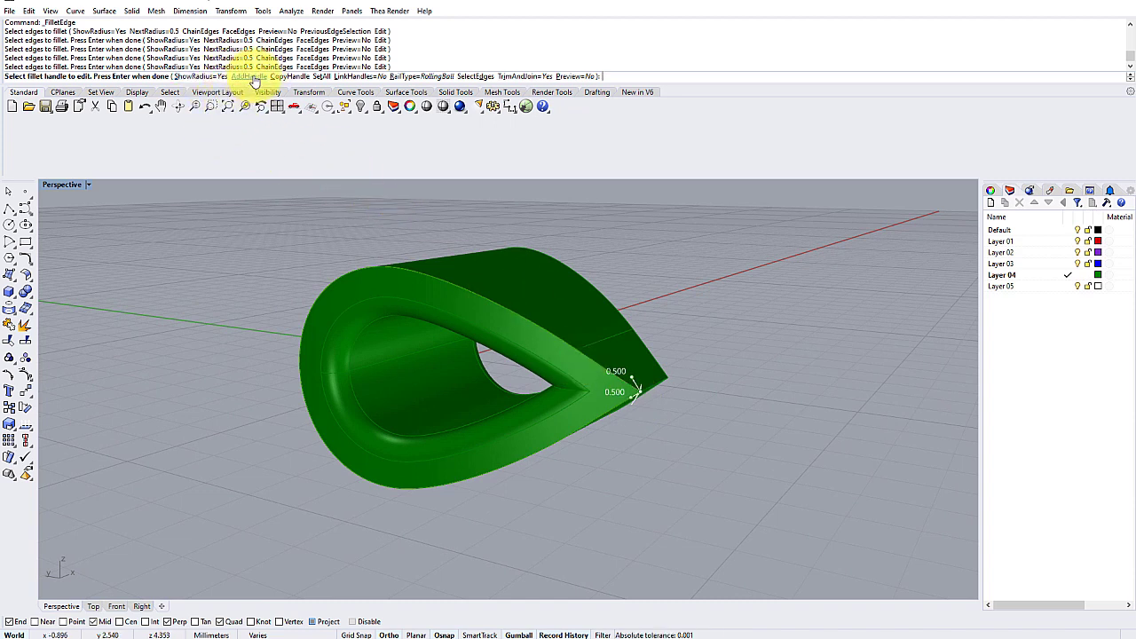
Add extra 0.5 radius handles at the rim's end point, top and bottom
left_click(249, 76)
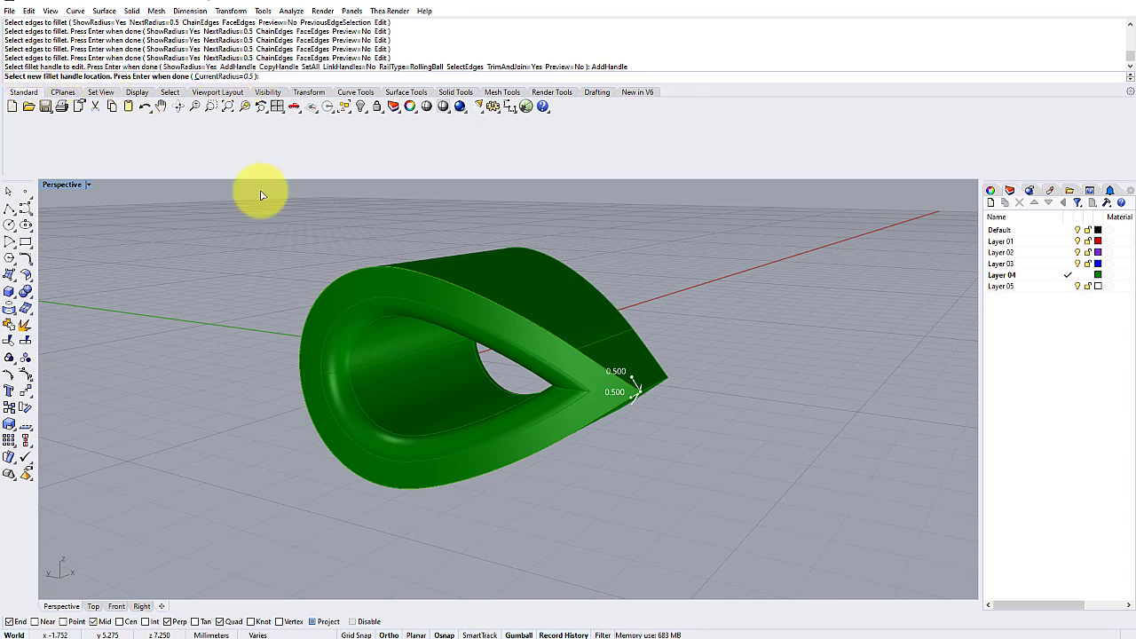
left_click(302, 369)
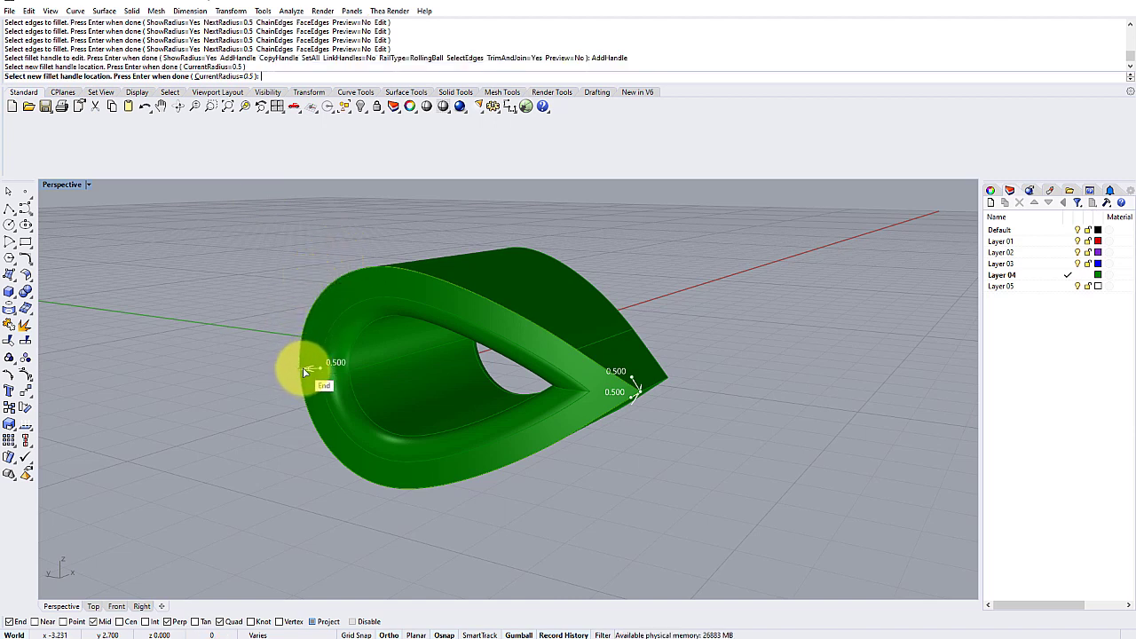
left_click(386, 277)
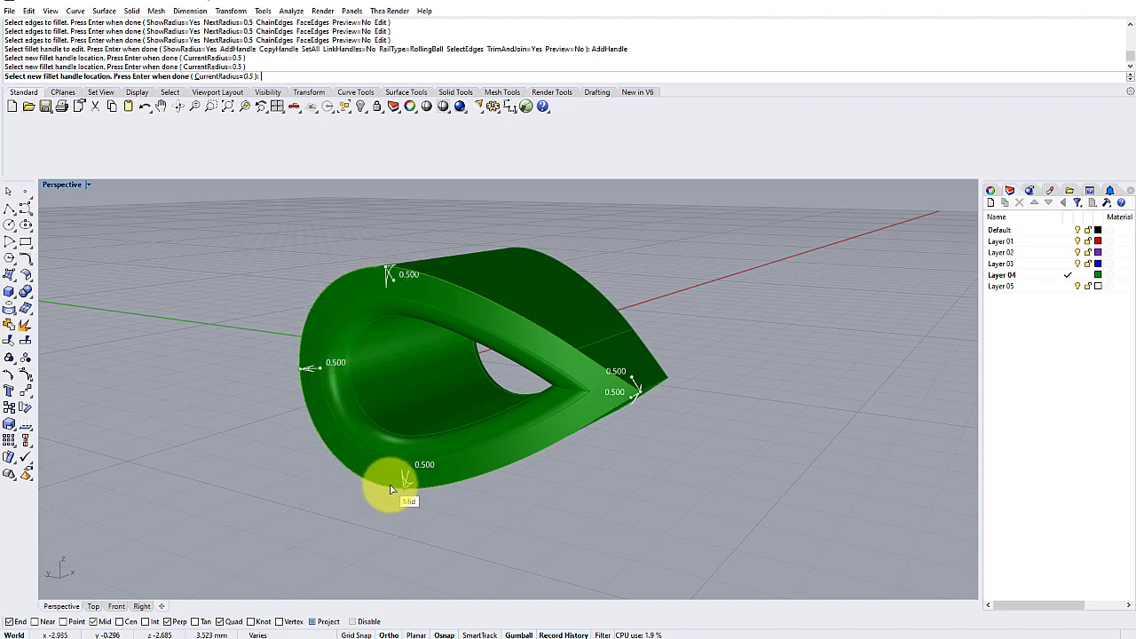
right_click_drag(384, 482, 396, 483)
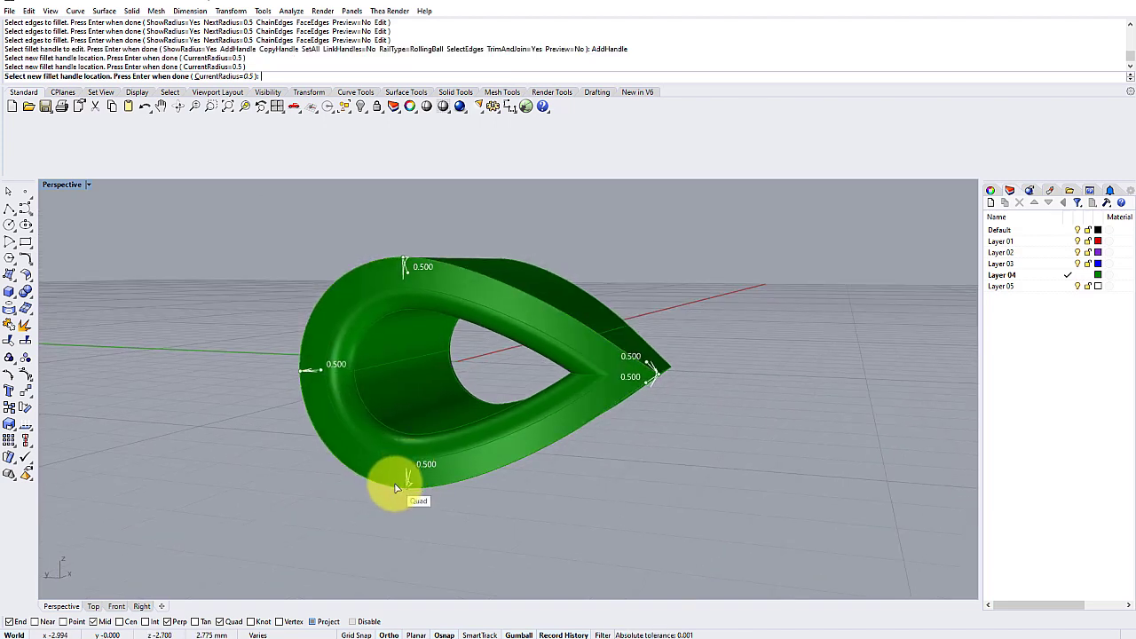
left_click(397, 487)
right_click_drag(404, 440, 383, 450)
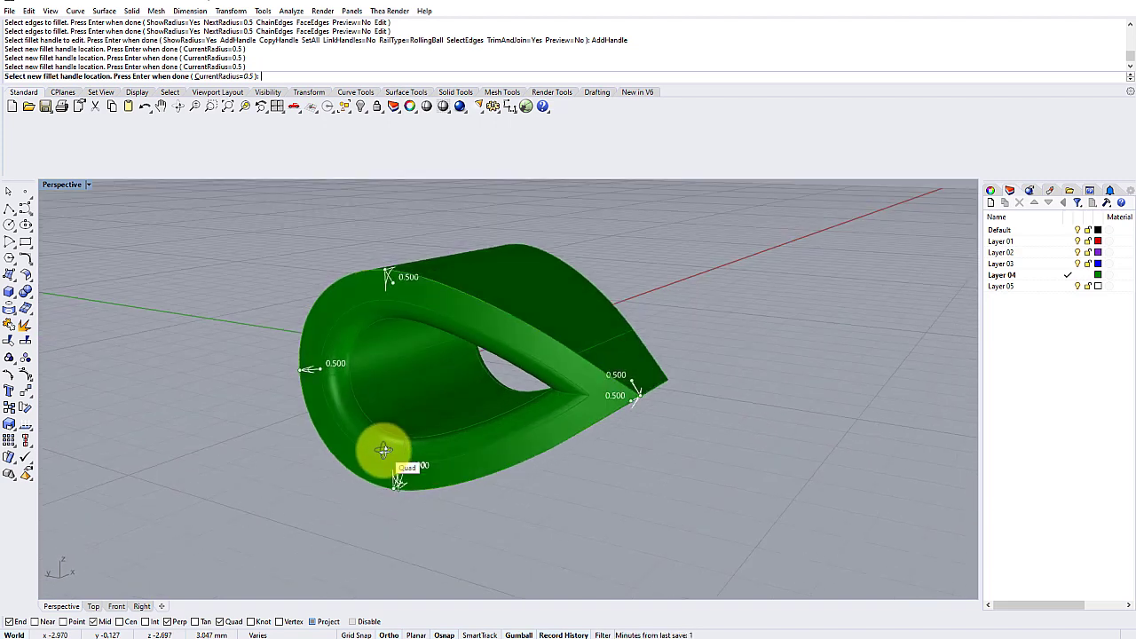
Finish adding handles and slide the tip radius handle along the rim edge
key("Return")
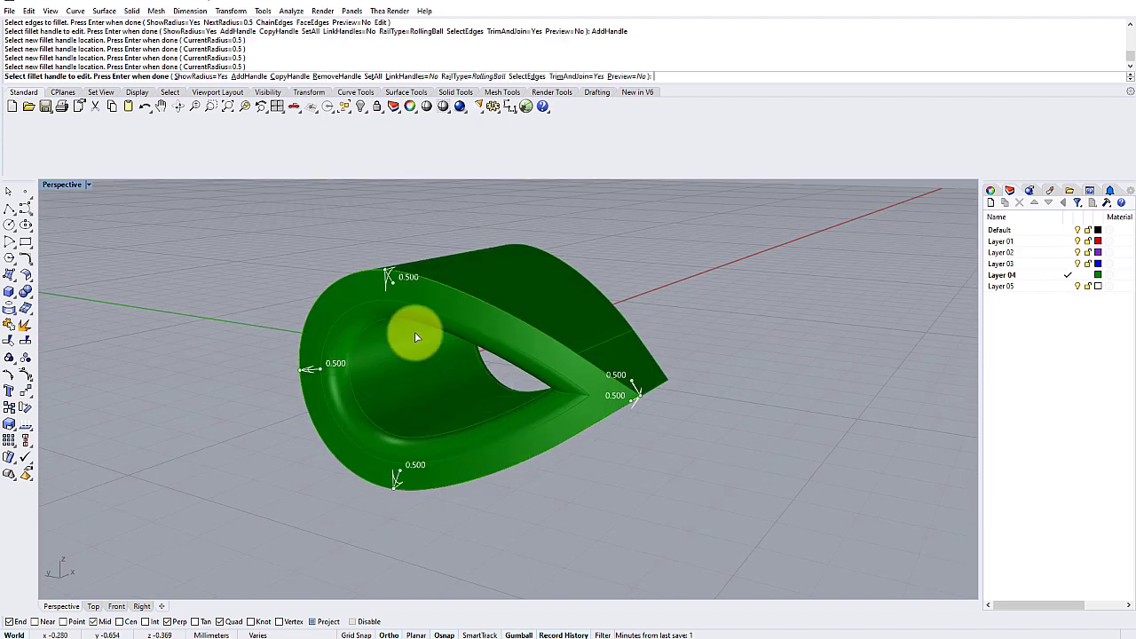
mouse_move(366, 327)
right_mouse_down()
mouse_move(343, 317)
mouse_move(352, 341)
right_mouse_up()
scroll(351, 341, "up", 2)
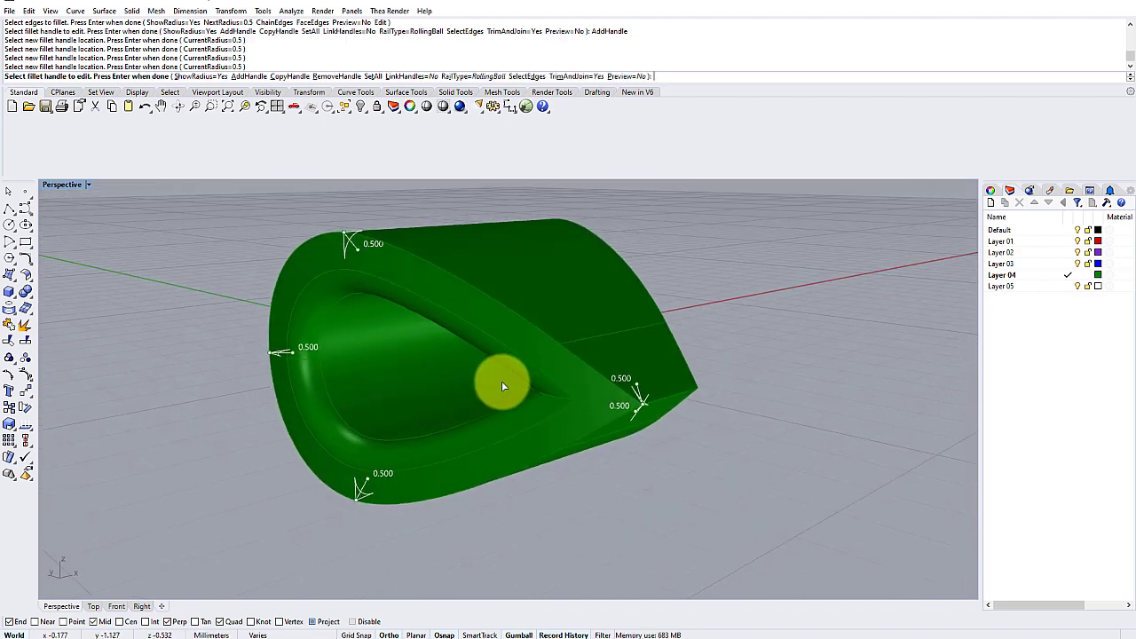
left_click_drag(652, 406, 630, 397)
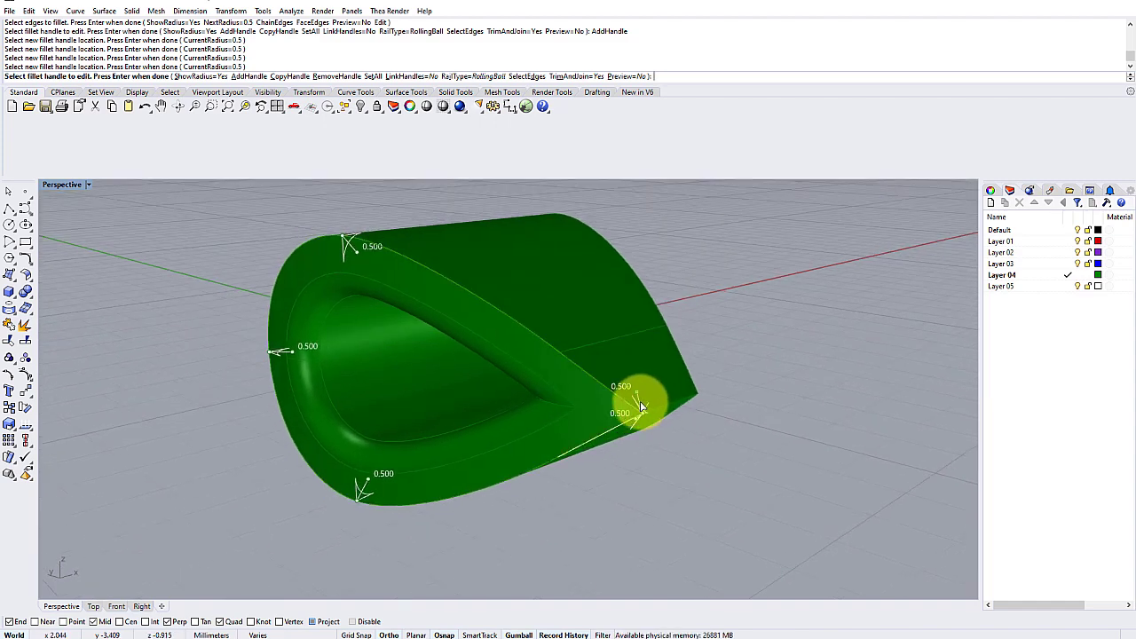
scroll(632, 396, "up", 3)
scroll(645, 368, "up", 2)
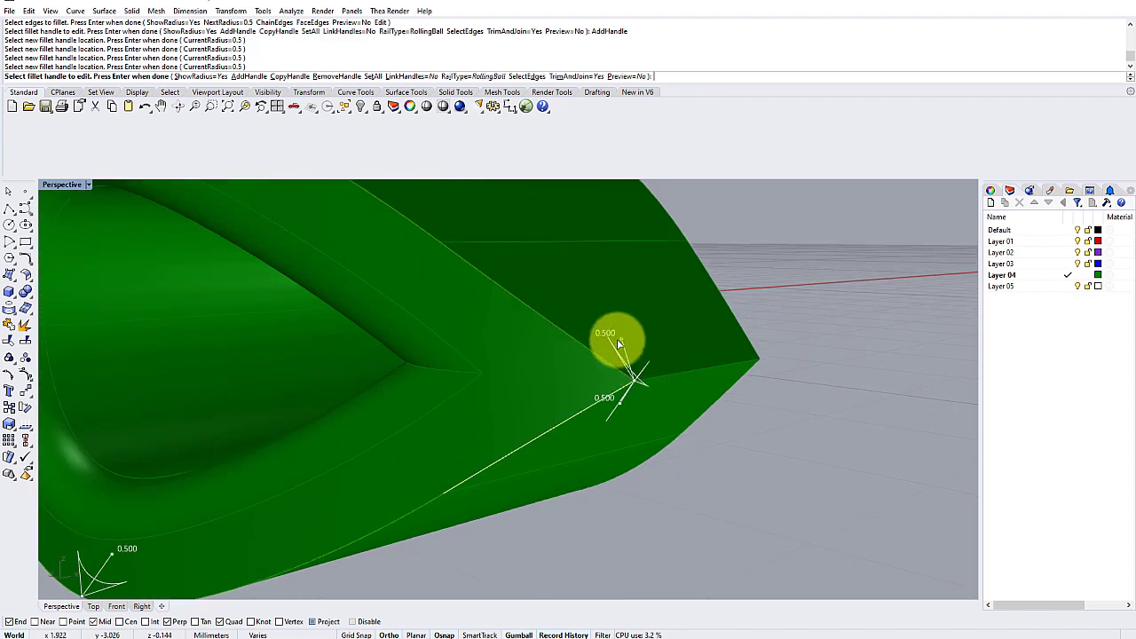
Set the upper and lower tip fillet handles to radius 0
left_click(621, 339)
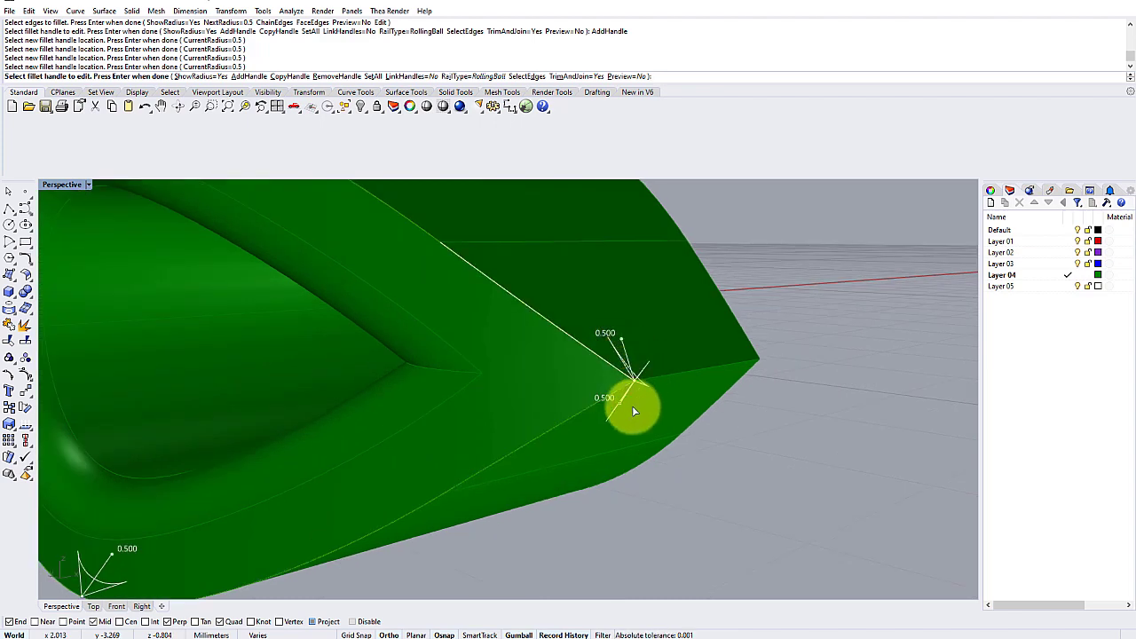
right_click_drag(629, 337, 532, 364)
right_click_drag(443, 433, 490, 355)
left_click(494, 375)
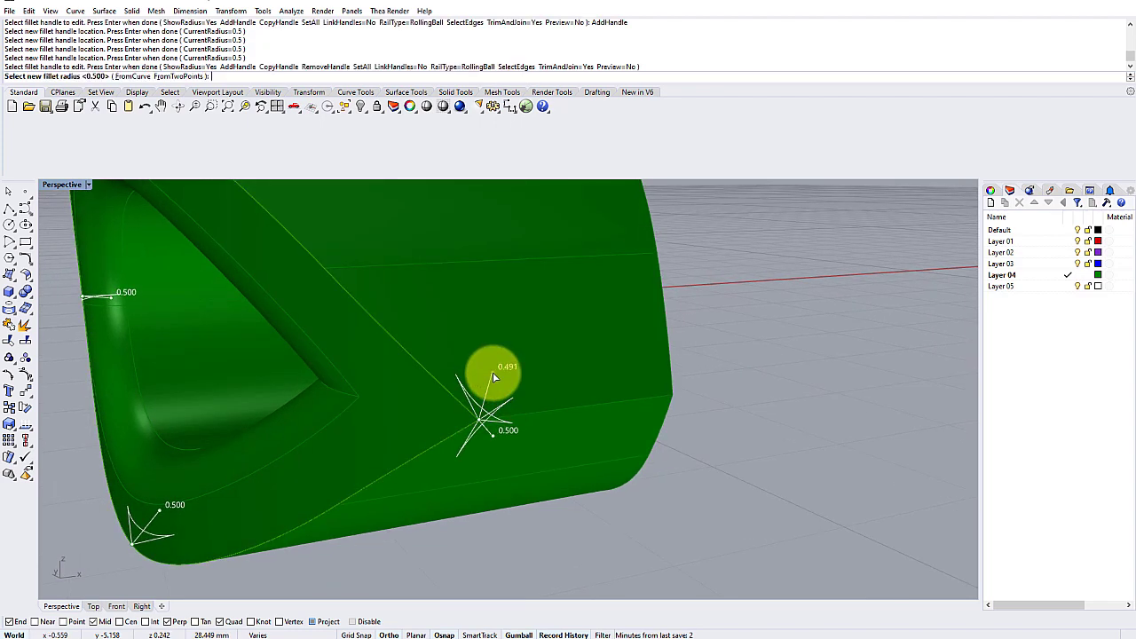
type("0")
key("Return")
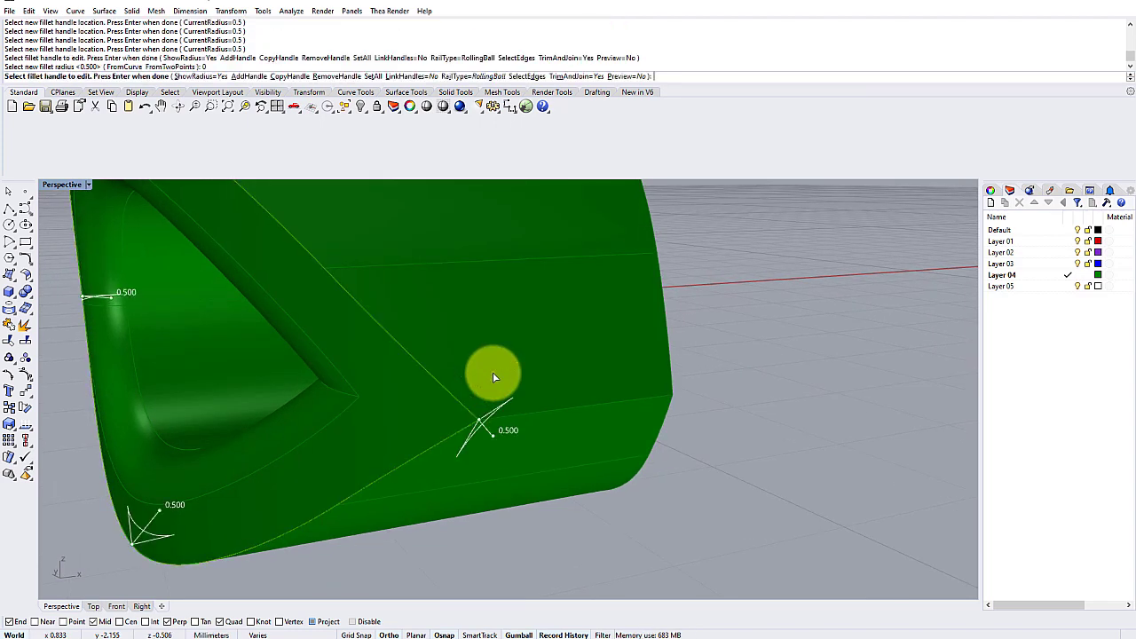
left_click(494, 436)
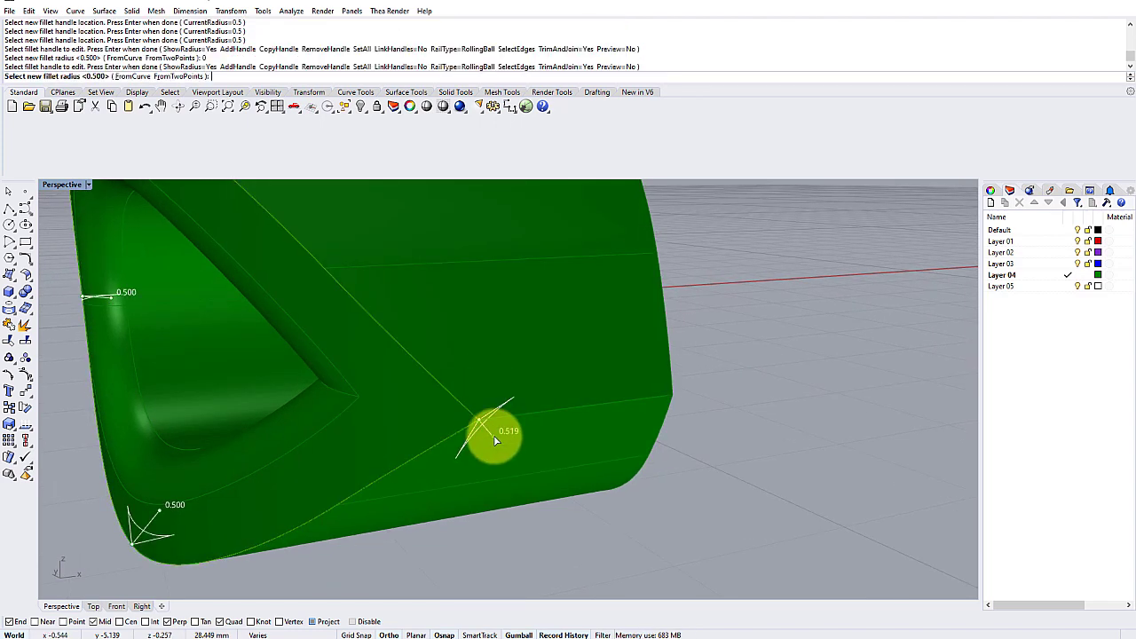
type("0")
key("Return")
right_click_drag(494, 439, 464, 434)
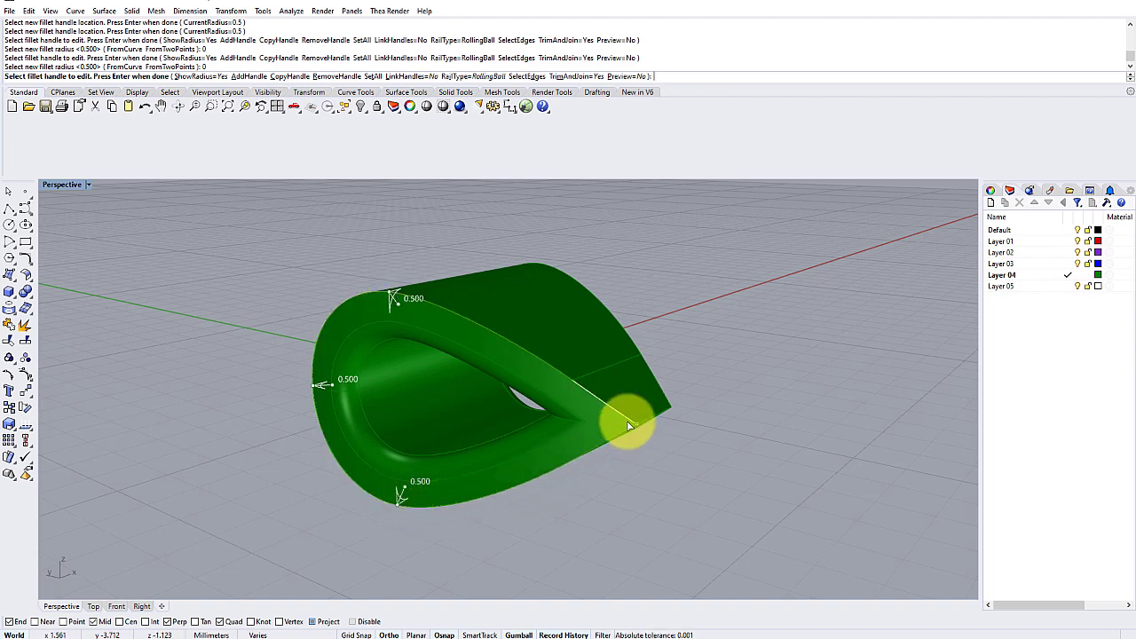
scroll(588, 421, "up", 2)
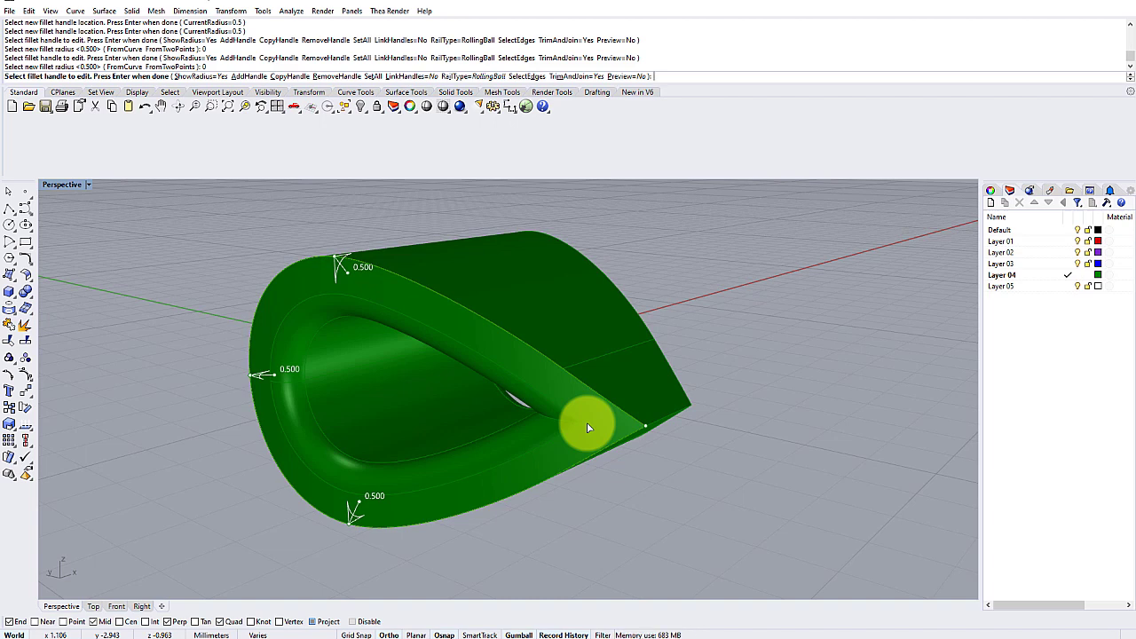
Apply the variable rim fillet and orbit around the loop to check the sharp tip
key("Return")
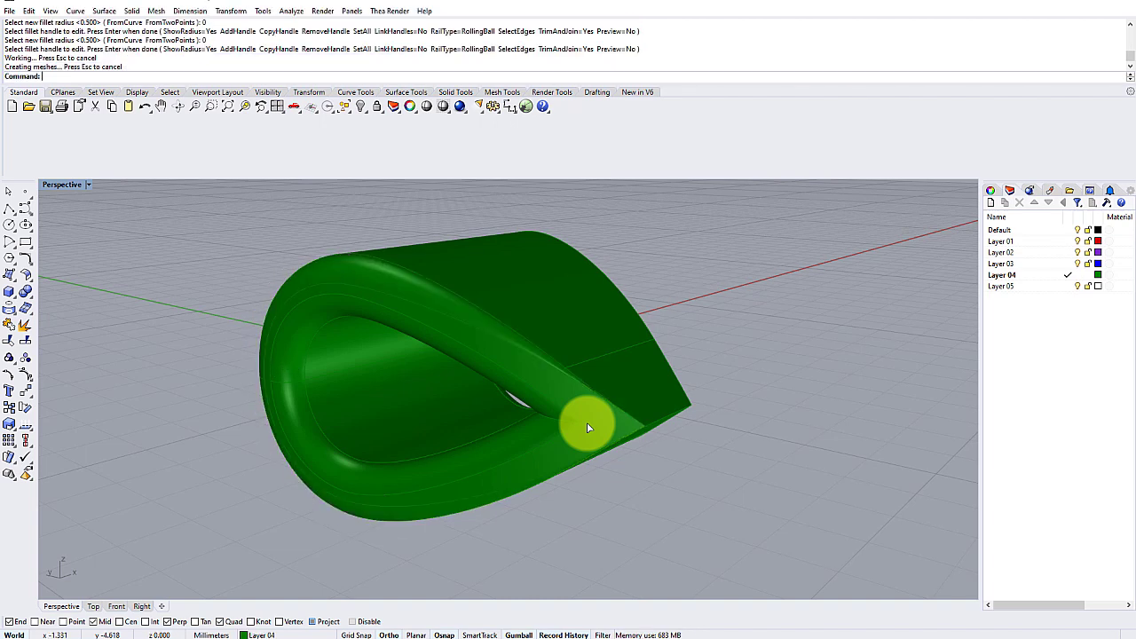
right_click_drag(587, 426, 570, 351)
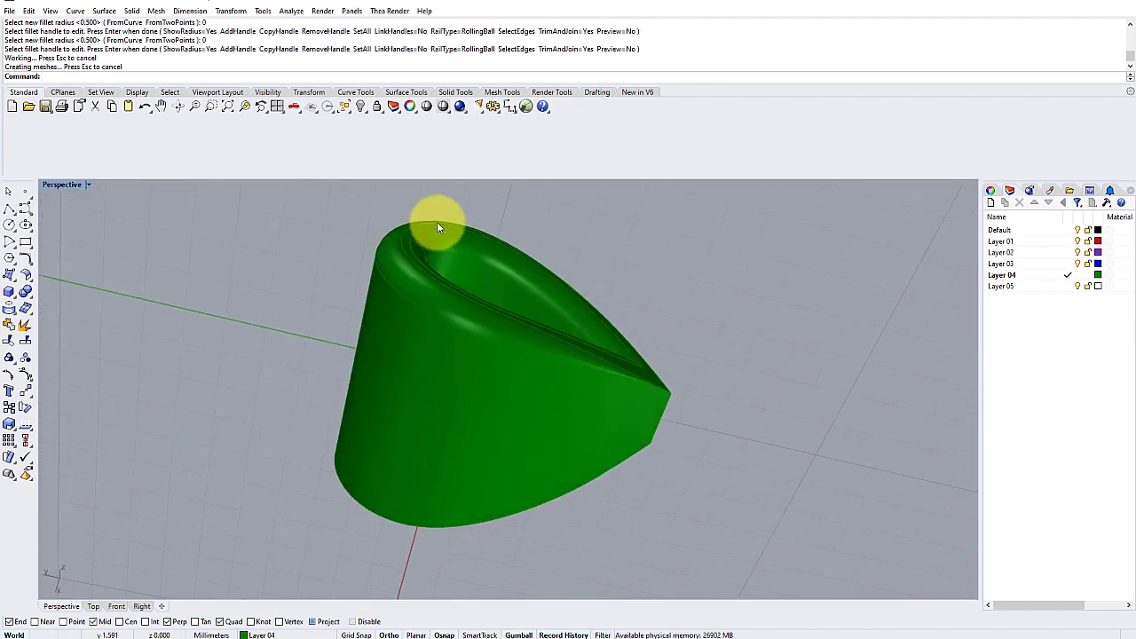
right_click_drag(651, 381, 371, 398)
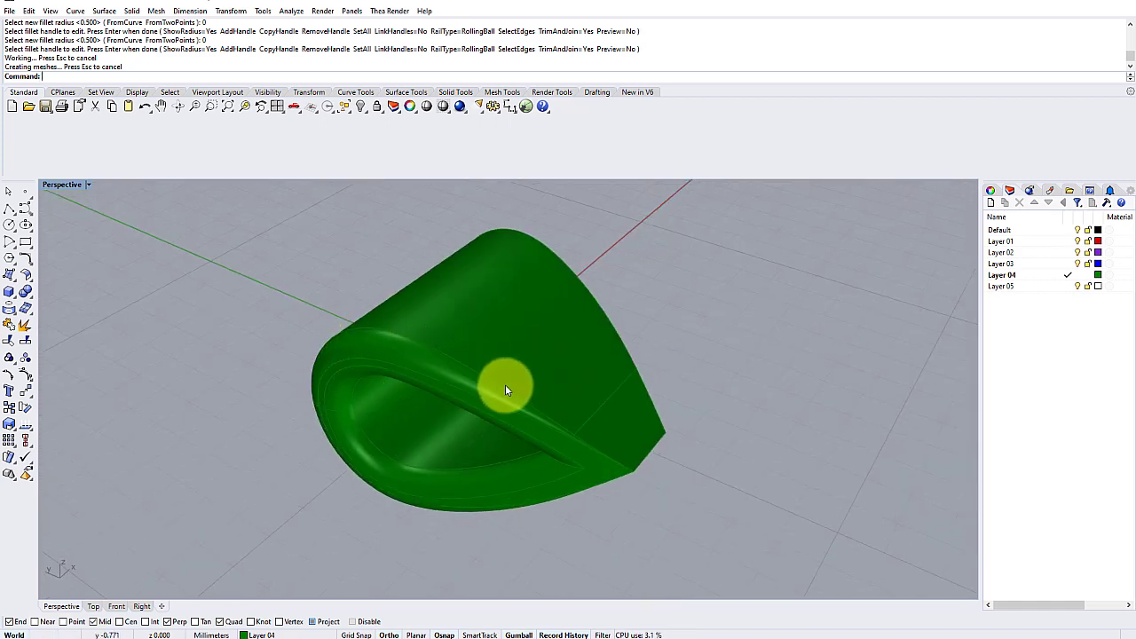
right_click_drag(639, 461, 508, 281)
right_click_drag(565, 426, 511, 326)
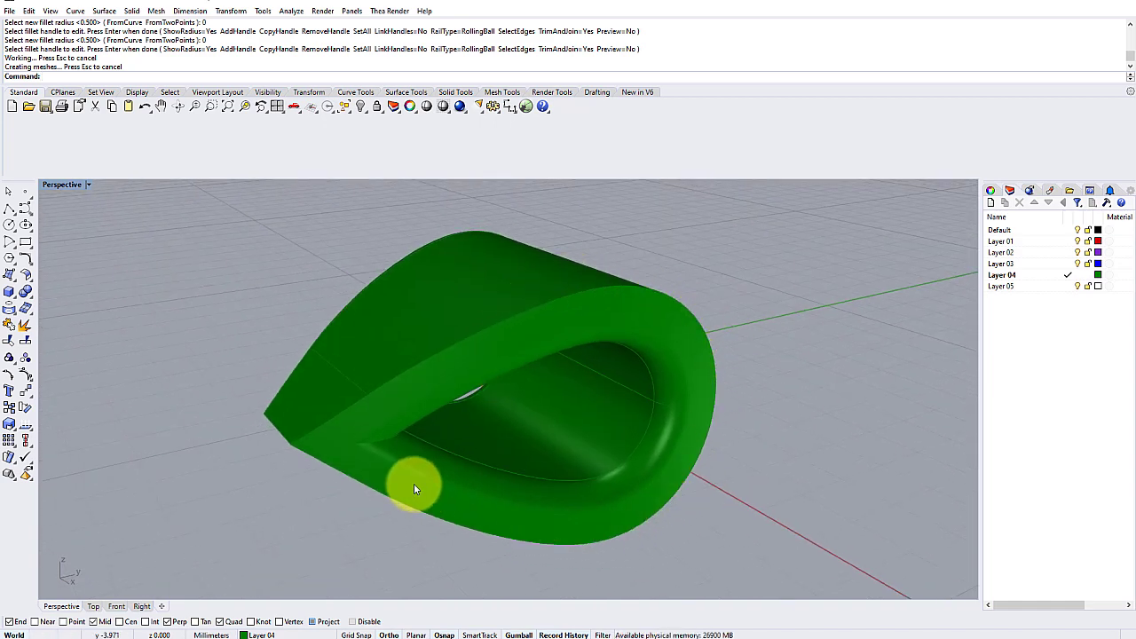
right_click_drag(329, 451, 310, 352)
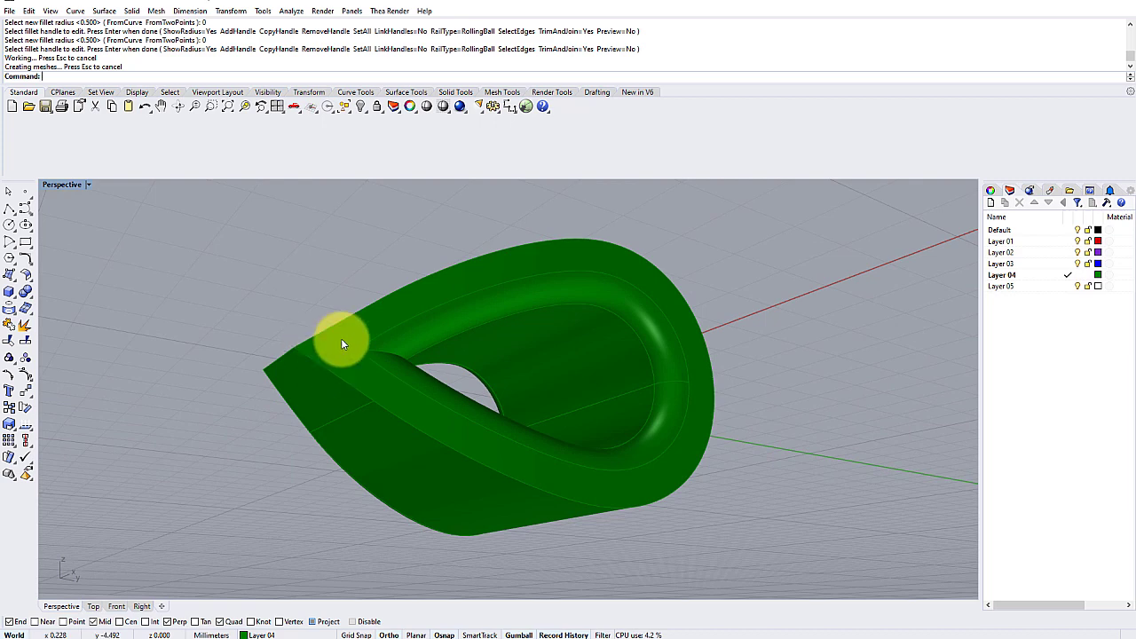
right_click_drag(522, 370, 629, 322)
right_click_drag(540, 477, 458, 362)
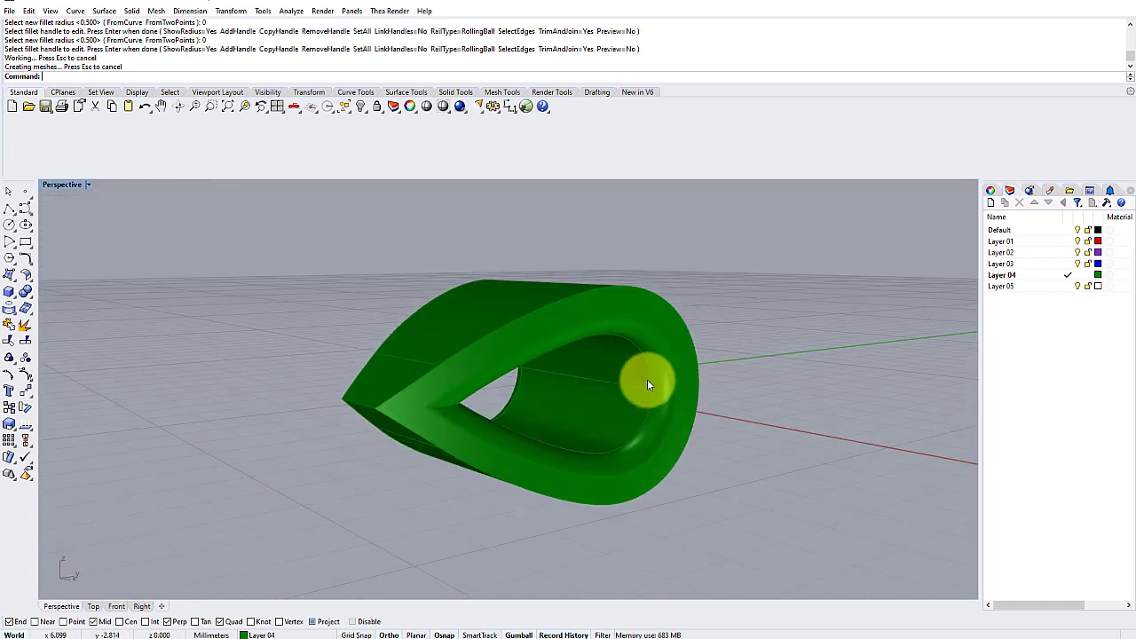
right_click_drag(628, 358, 487, 383)
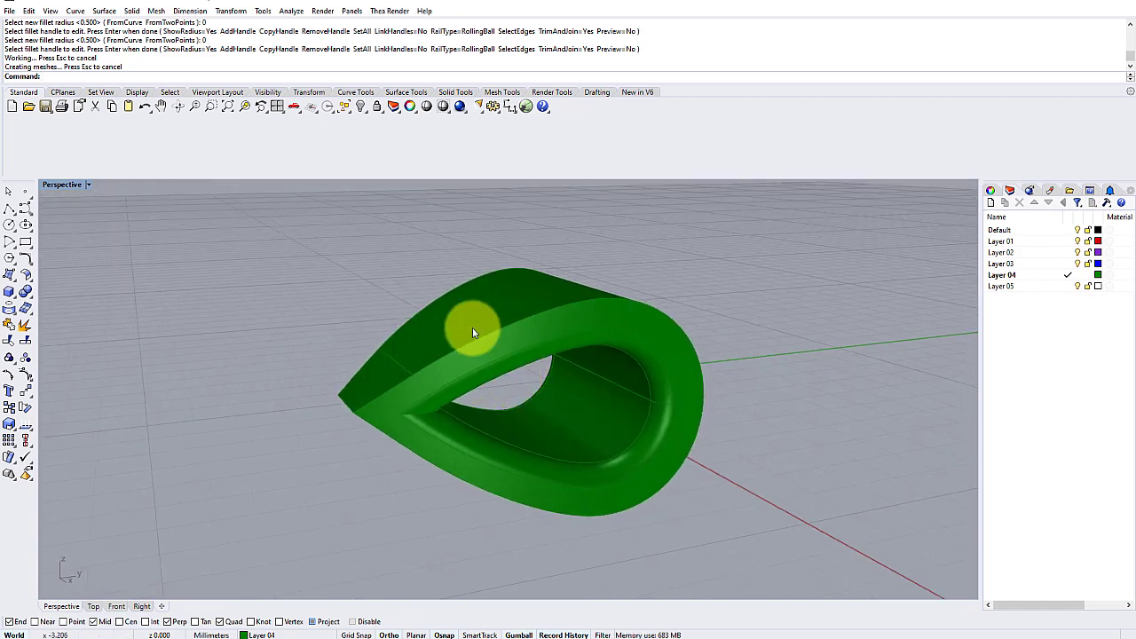
Start another FilletEdge and chain-select the teardrop's outer top edges at radius 0.5
key("Return")
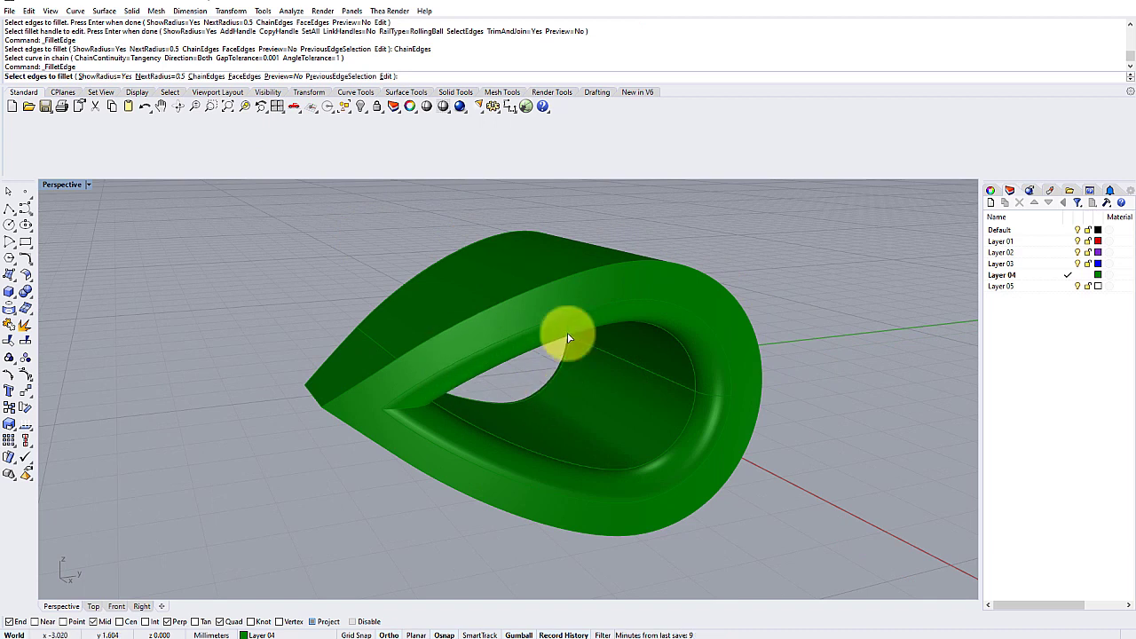
left_click(201, 76)
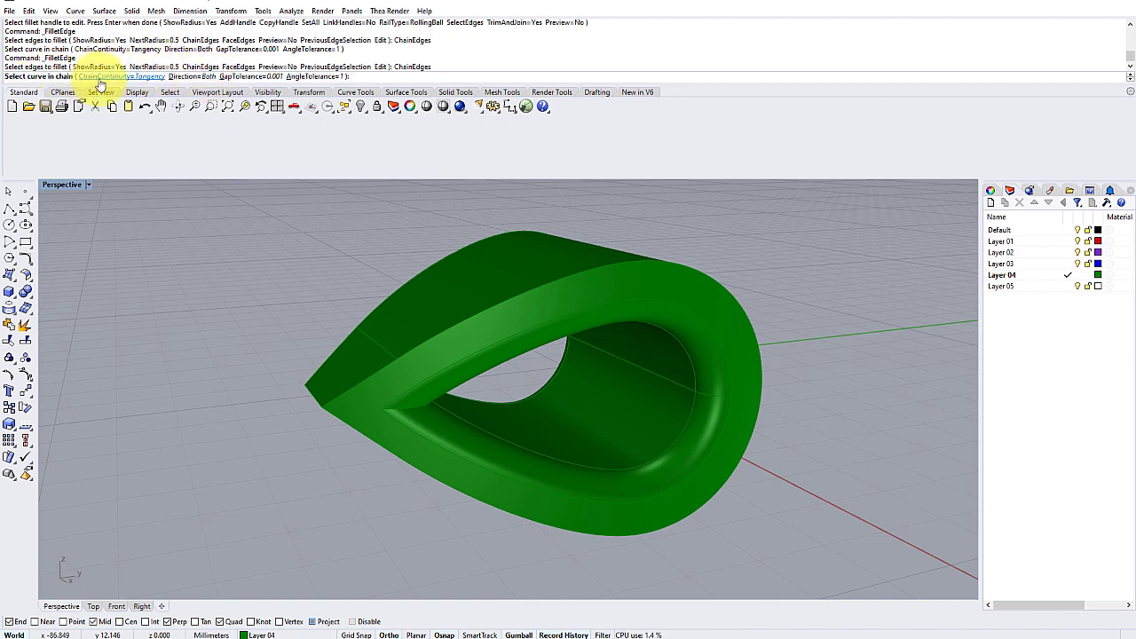
left_click(549, 282)
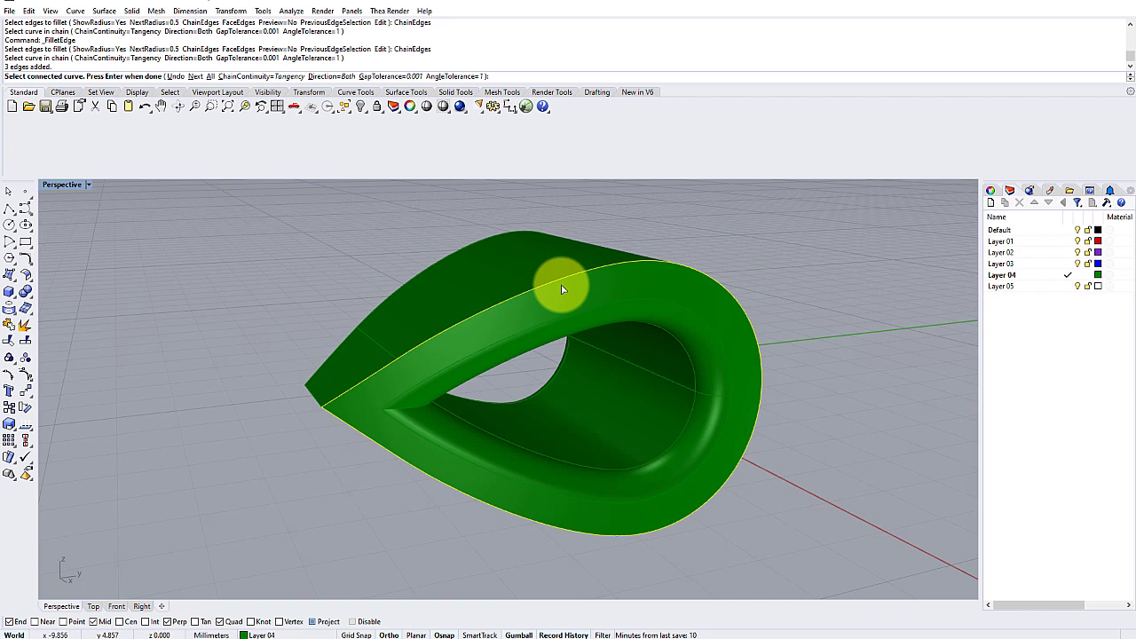
key("Return")
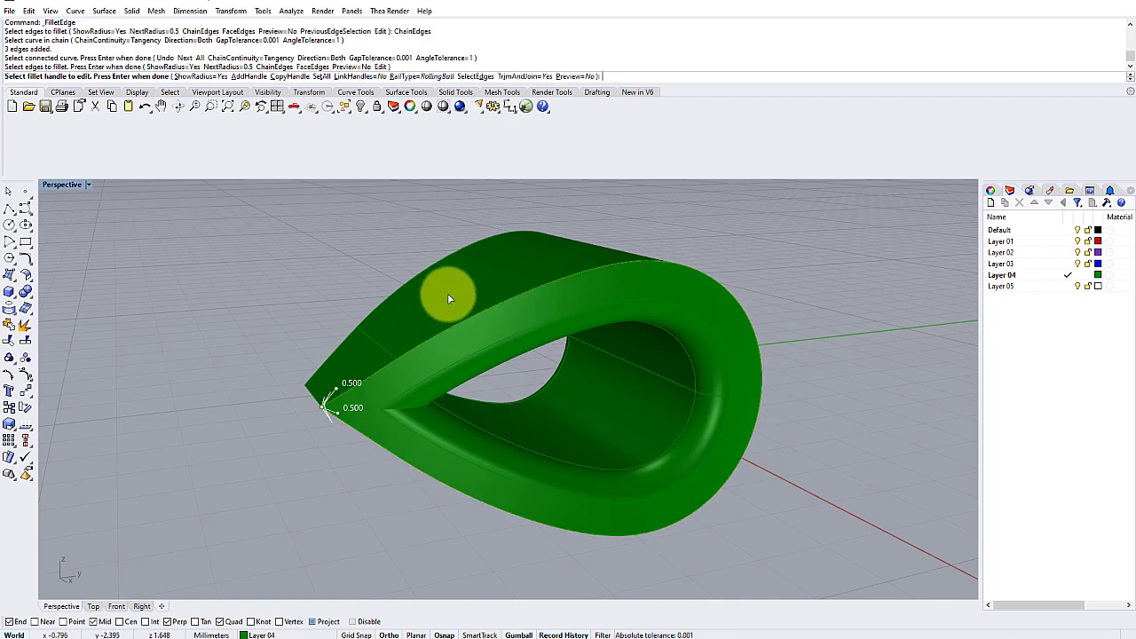
right_click_drag(537, 349, 418, 376)
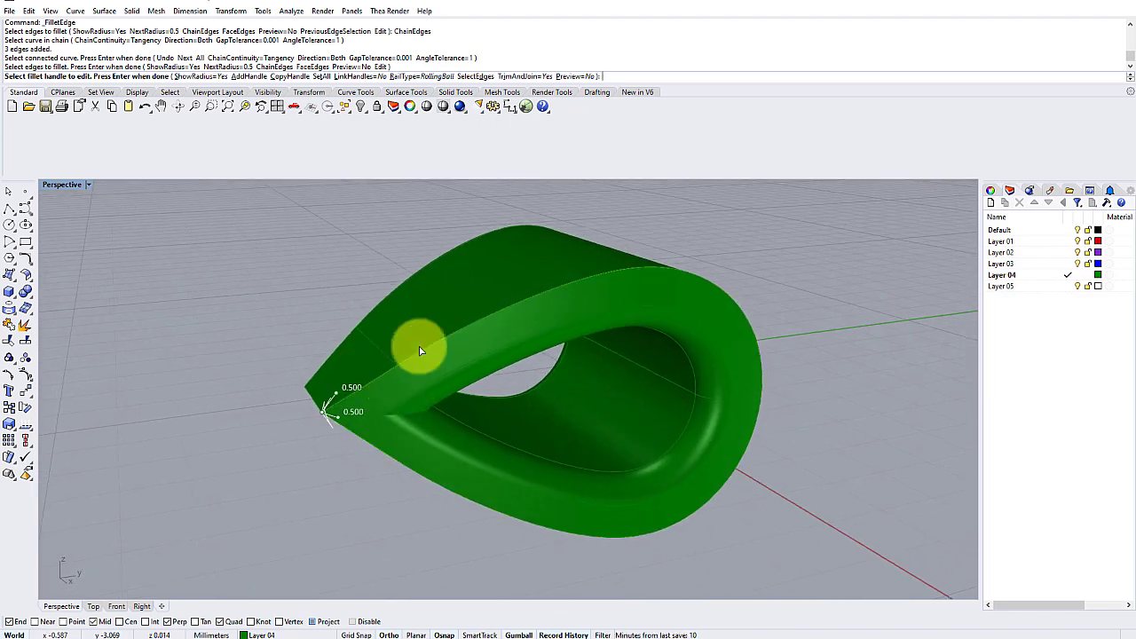
Add fillet radius handles at the top midpoint, rounded end and bottom midpoint of the edge
left_click(248, 76)
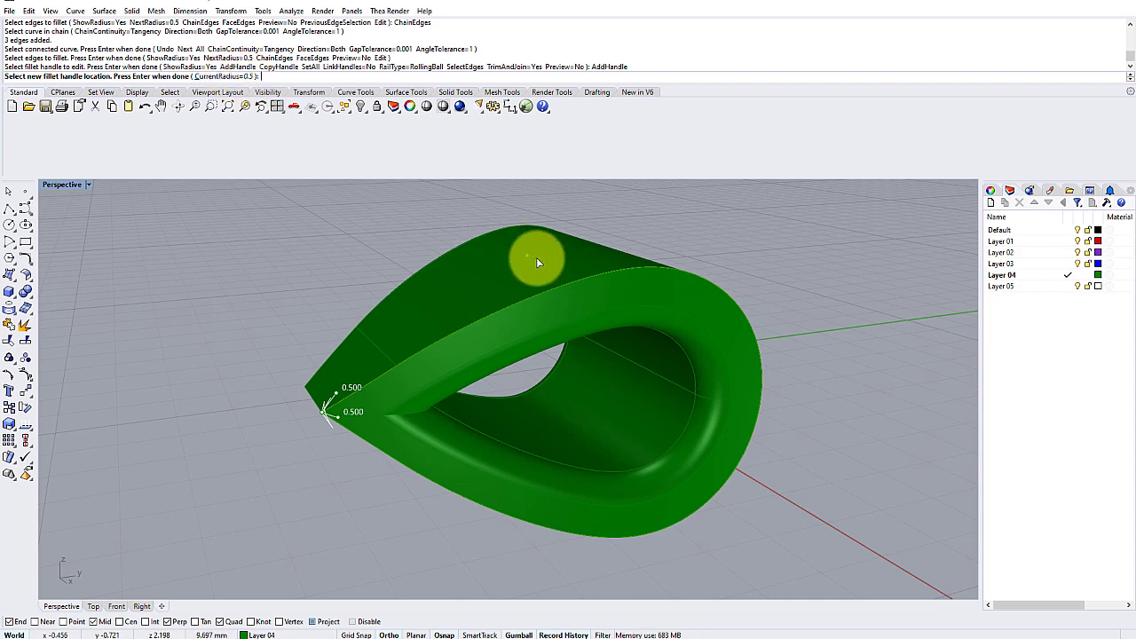
left_click(626, 278)
left_click(768, 396)
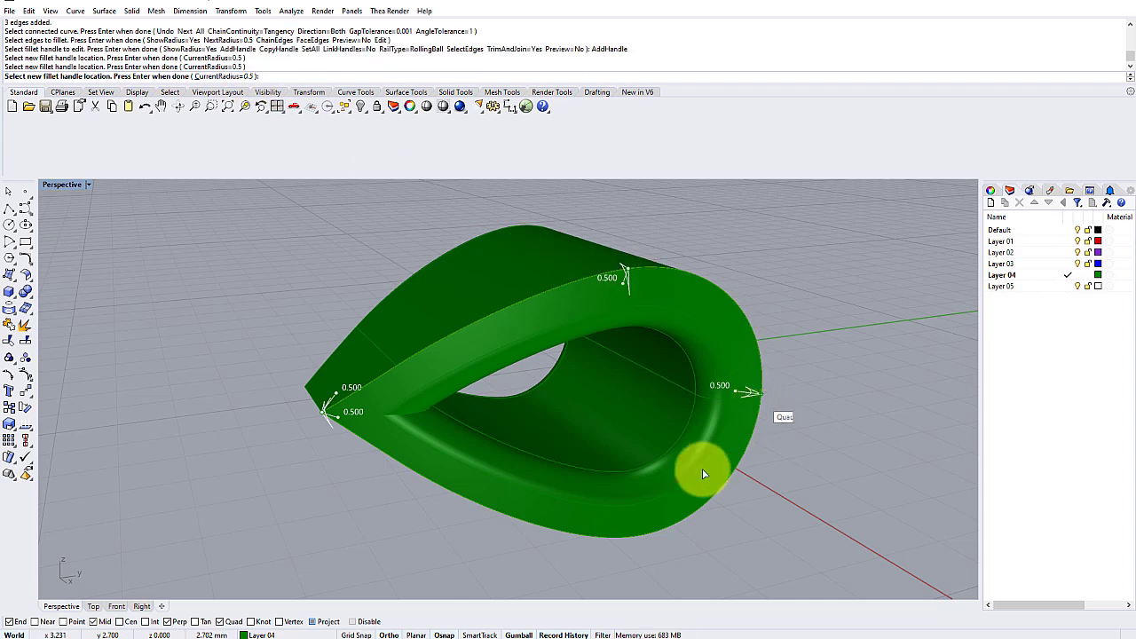
left_click(622, 539)
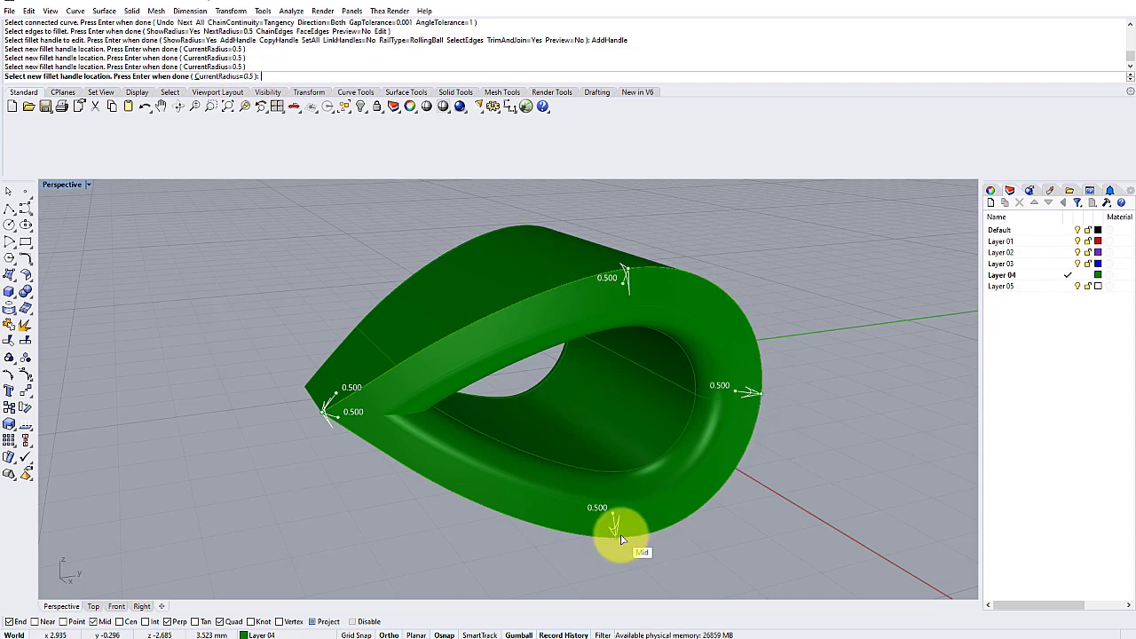
key("Return")
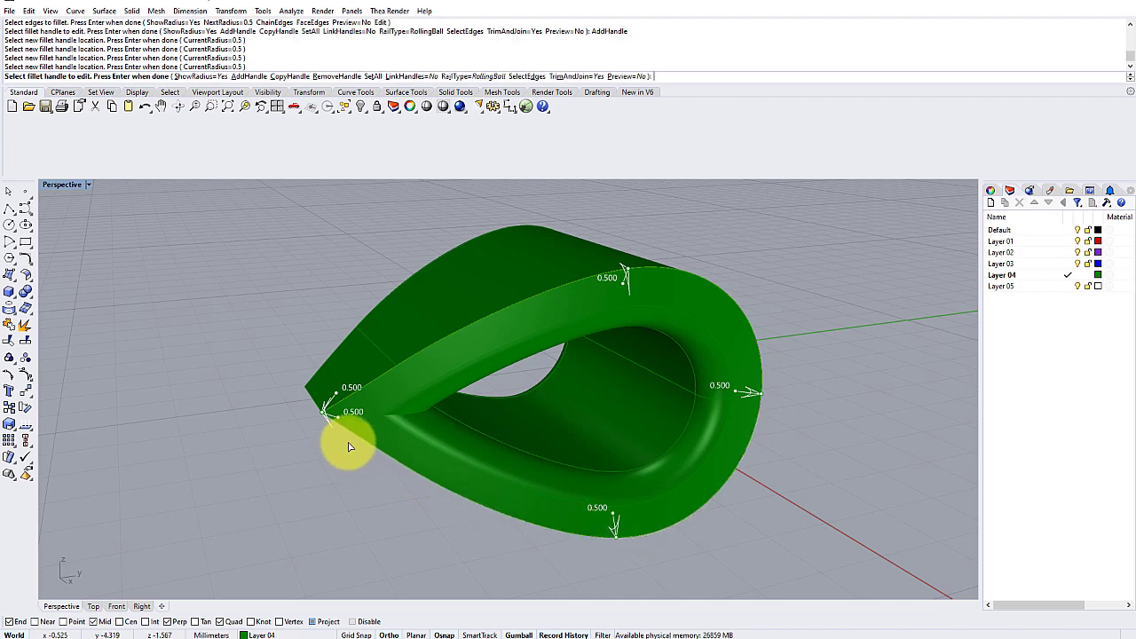
Set both tip handles to radius 0 and apply the tapering 0.5 fillet
scroll(353, 412, "up", 4)
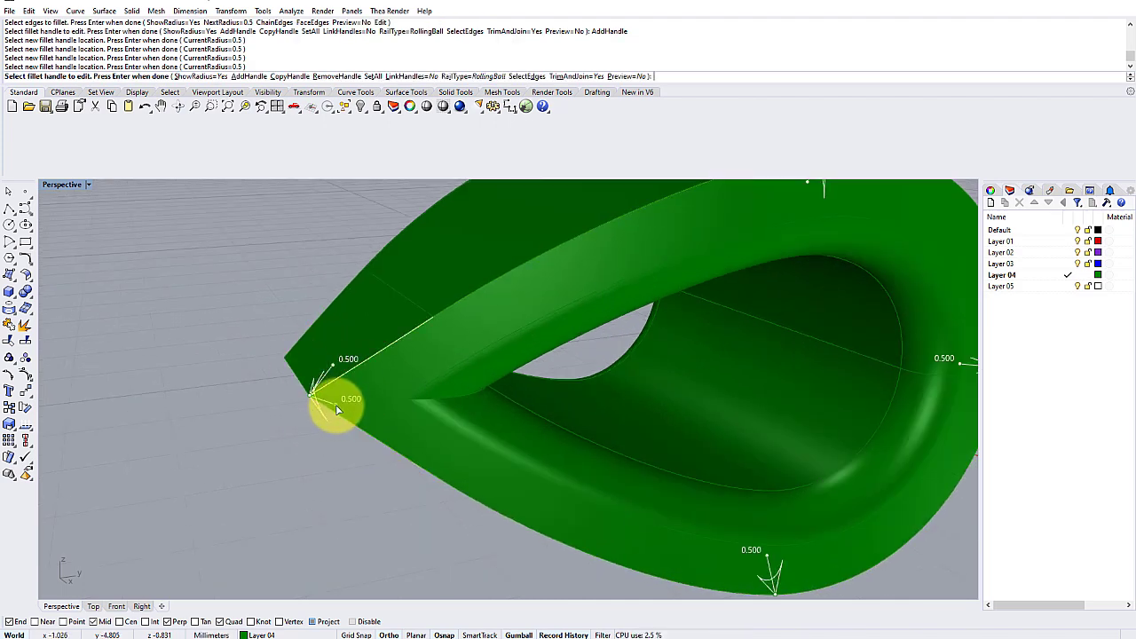
left_click(336, 410)
key("Return")
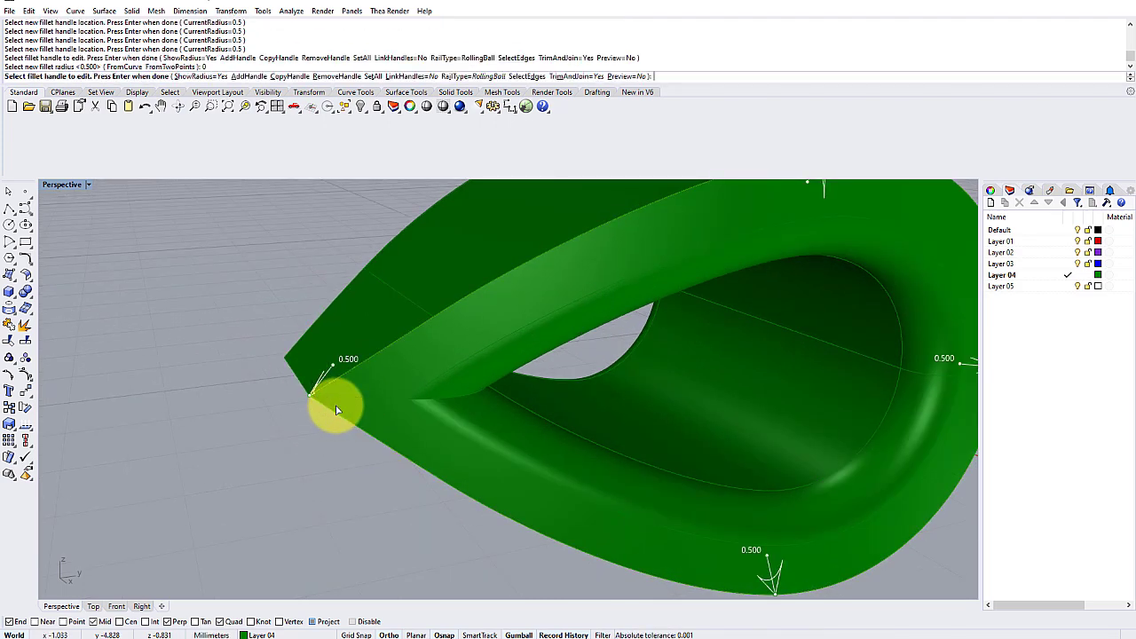
left_click(330, 380)
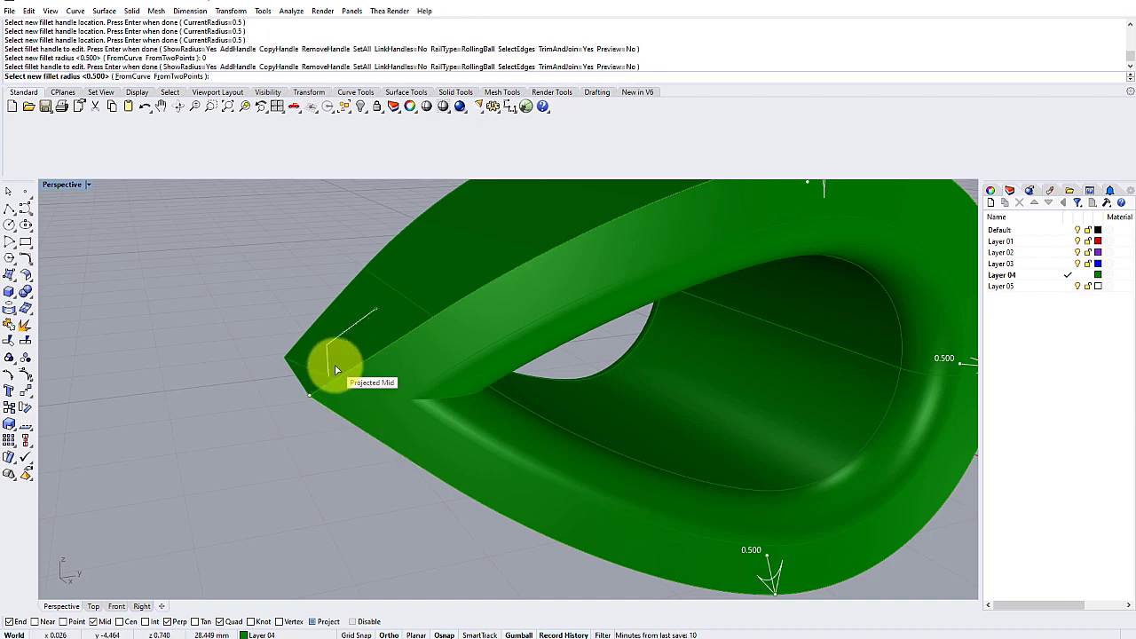
type("0")
key("Return")
scroll(336, 370, "down", 5)
right_click_drag(388, 338, 470, 354)
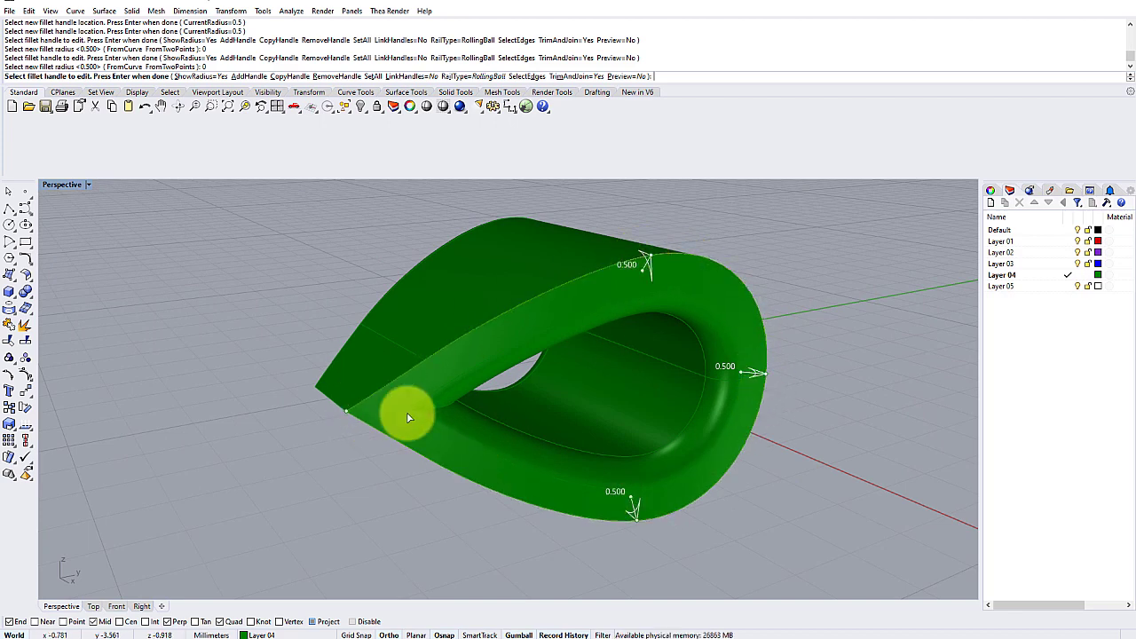
key("Return")
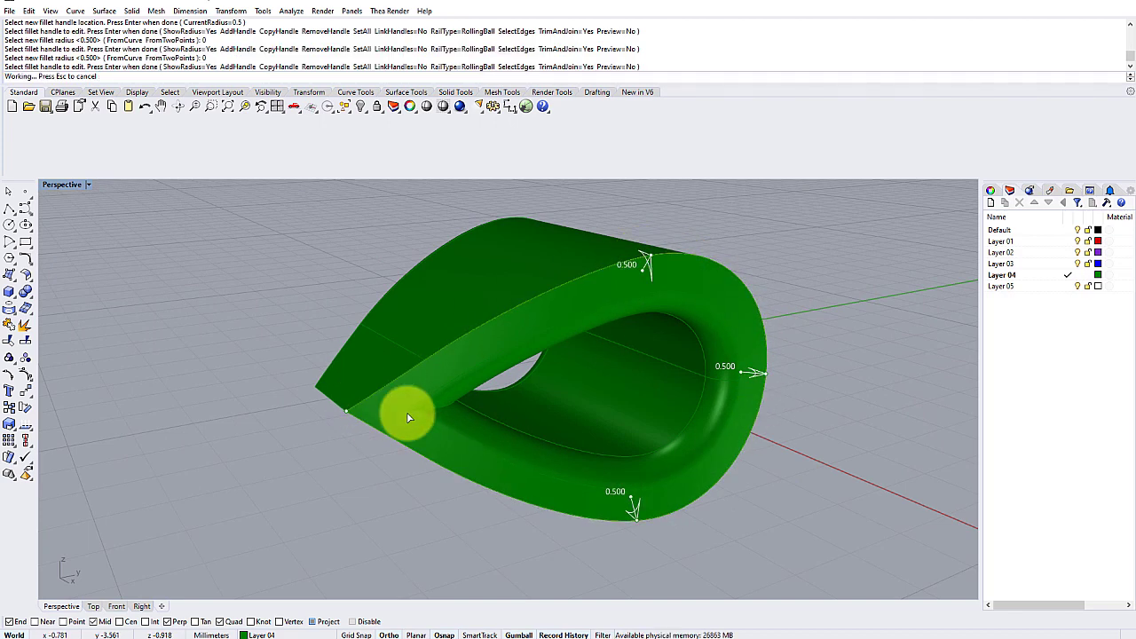
right_click_drag(406, 412, 571, 492)
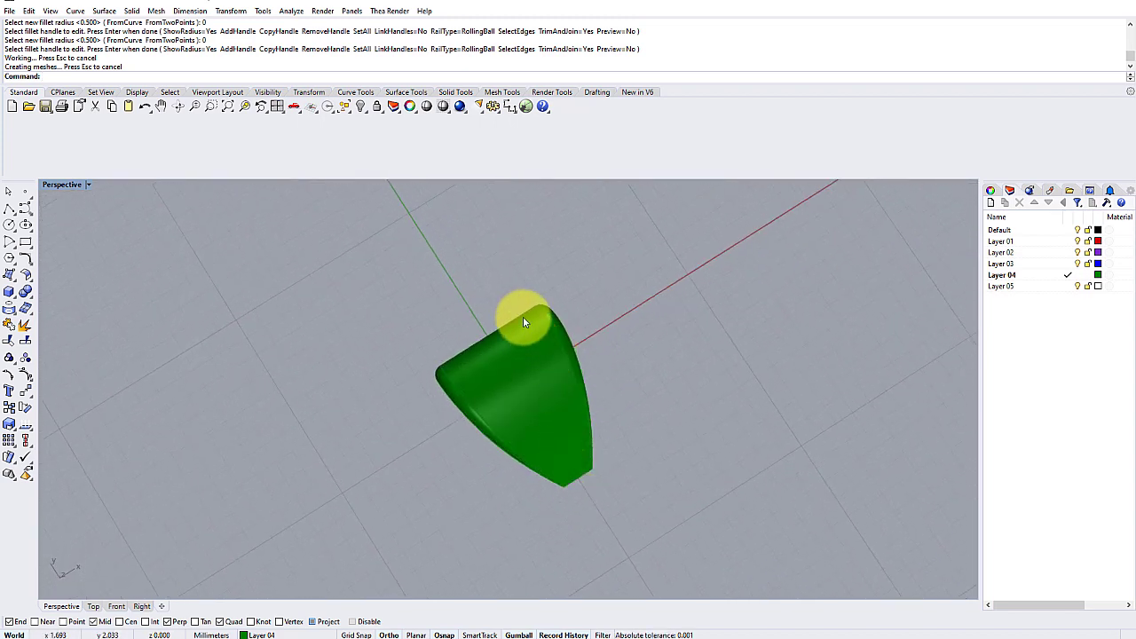
right_click_drag(524, 299, 544, 339)
Incrementally save as DECORATIVE BAIL - 003.3dm and orbit to inspect the filleted bail
key("ctrl+s")
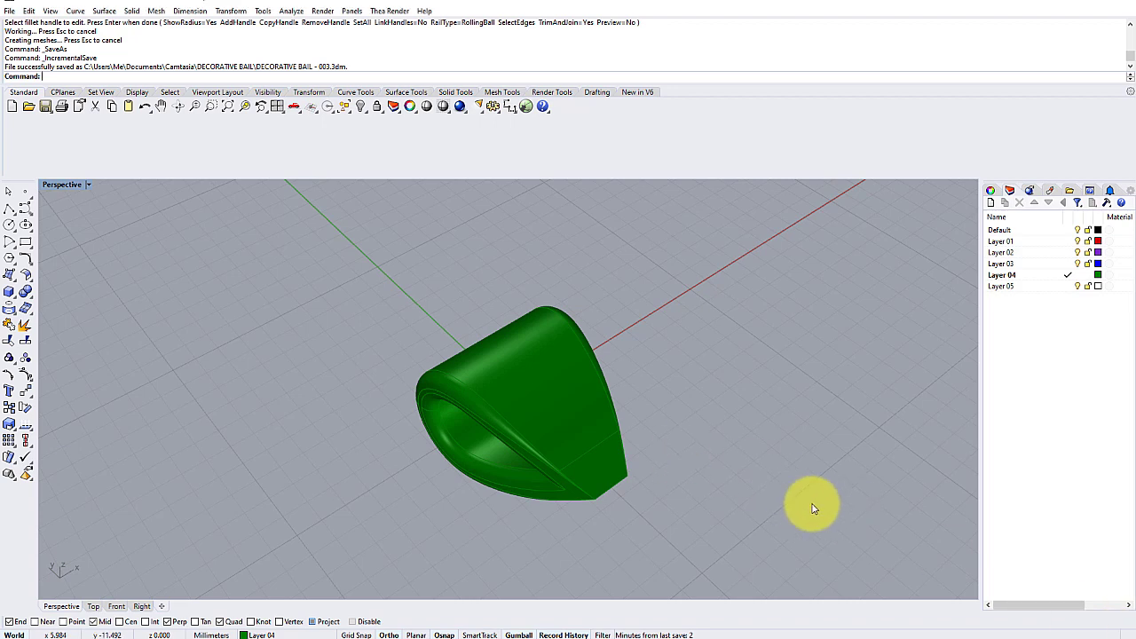
right_click_drag(667, 452, 563, 427)
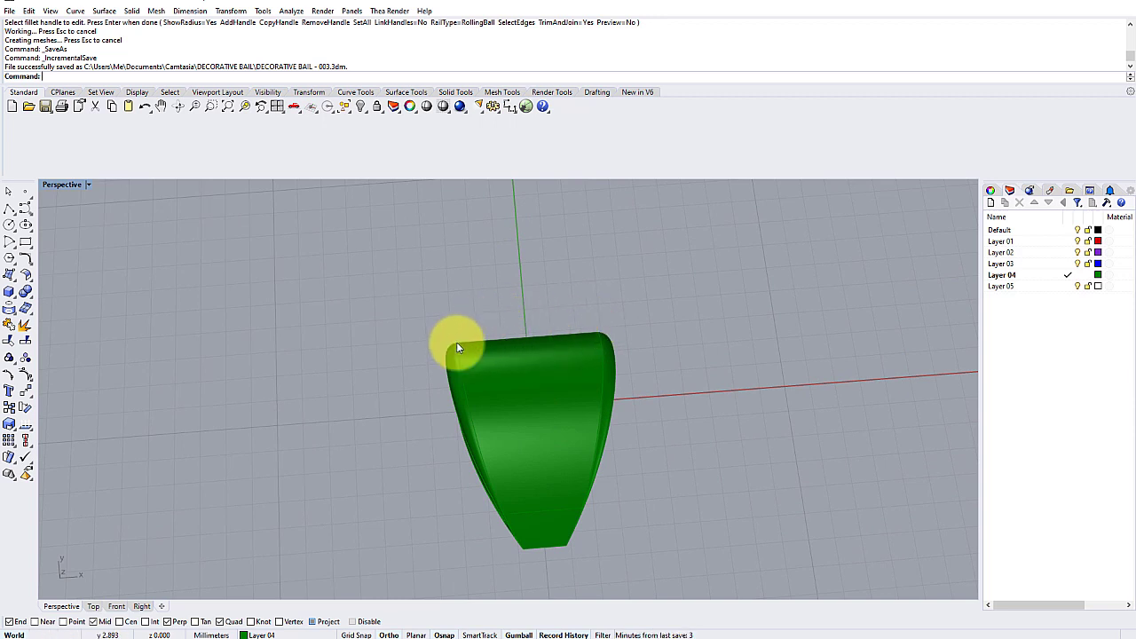
right_click_drag(460, 346, 456, 398)
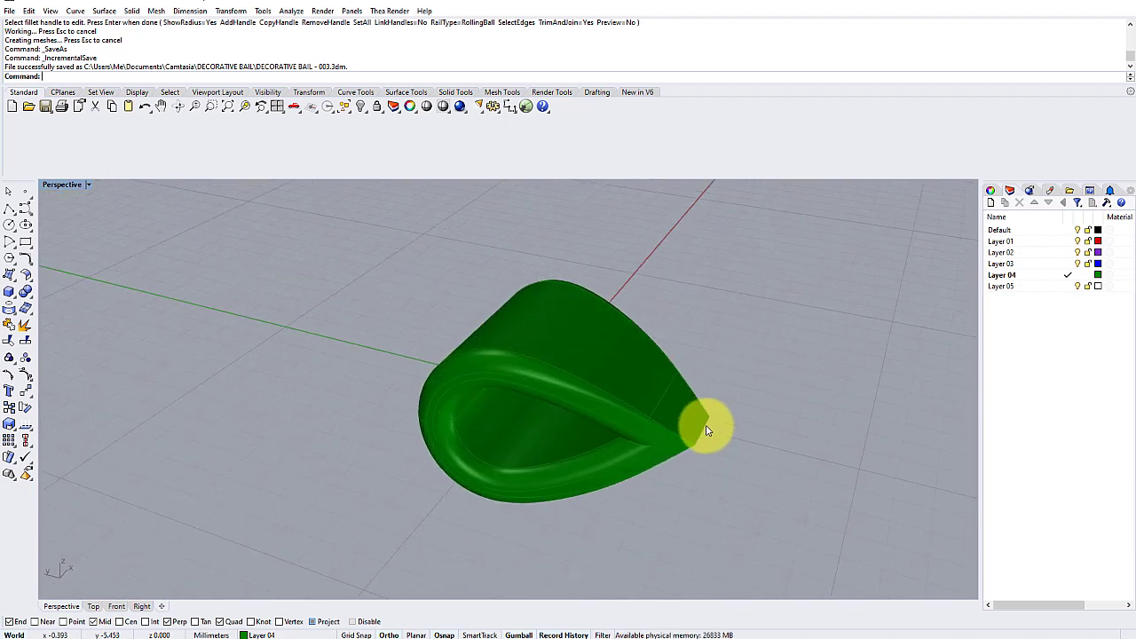
right_click_drag(720, 413, 493, 339)
right_click_drag(525, 405, 414, 345)
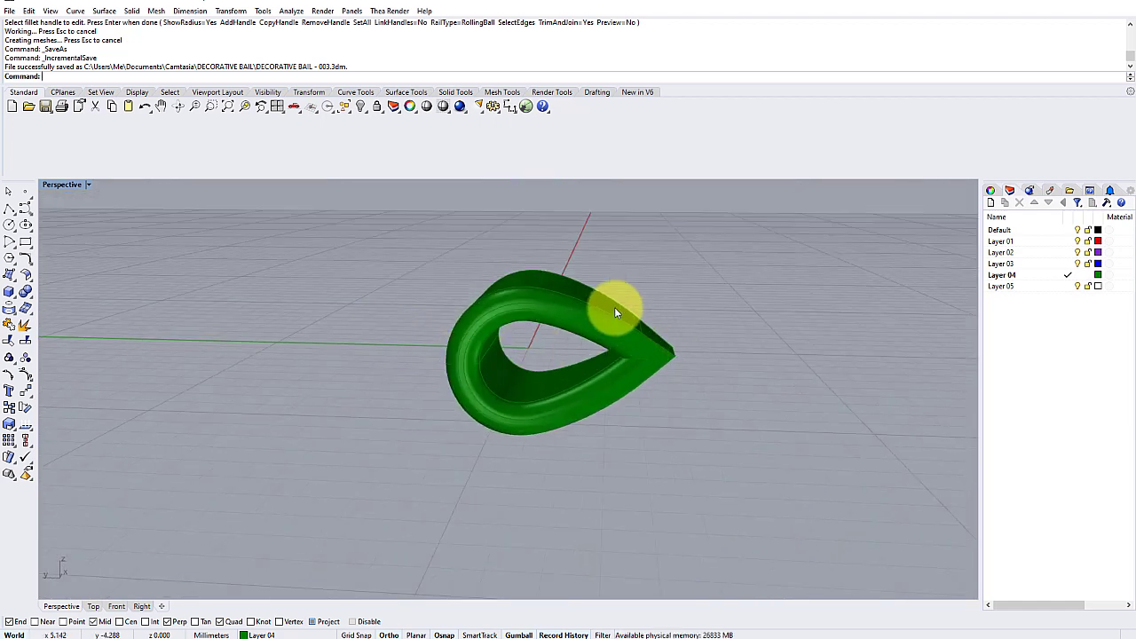
Maximize the side view, make Layer 01 current and switch the view to shaded
double_click(71, 186)
double_click(524, 397)
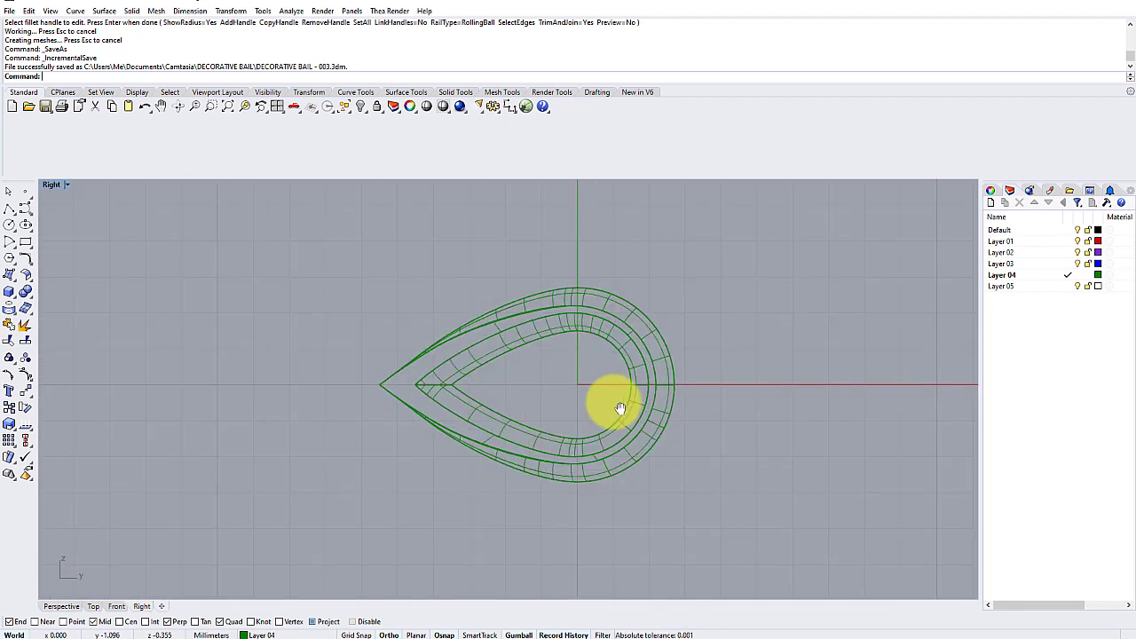
left_click(1044, 243)
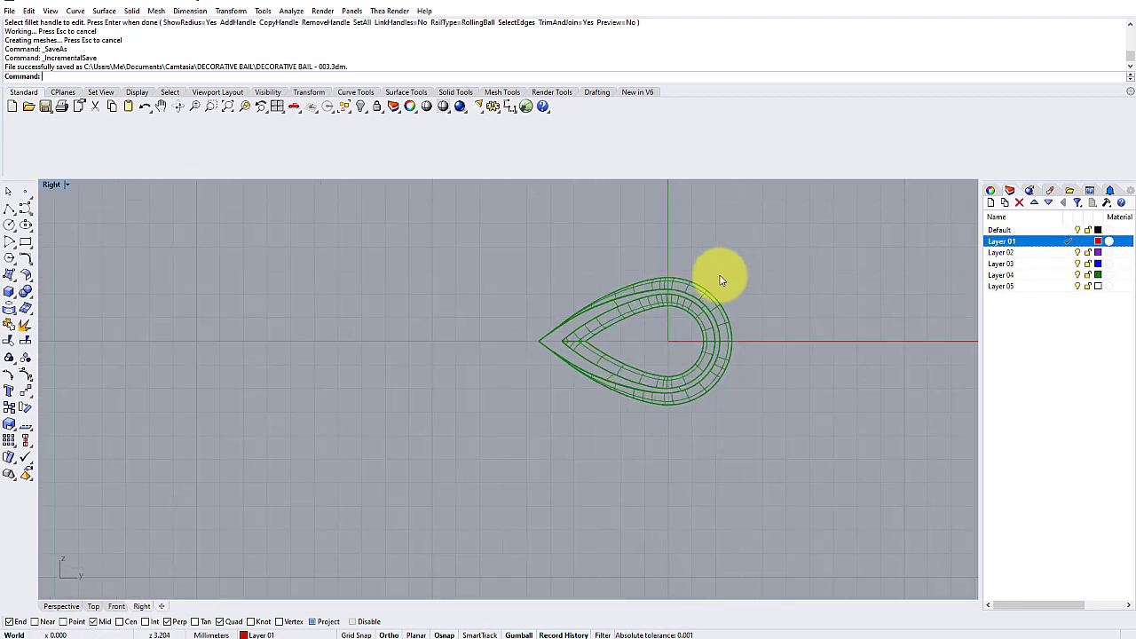
left_click(54, 185)
left_click(62, 220)
right_click_drag(545, 355, 451, 334)
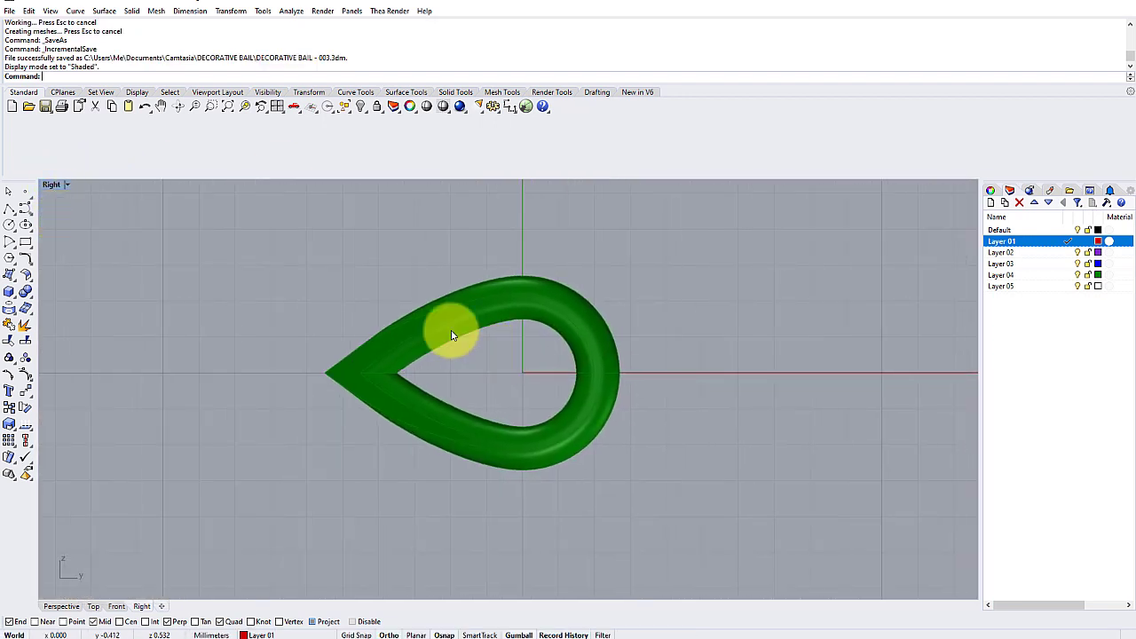
Draw a horizontal line through 0,0,0 extending equally both ways
left_click(17, 220)
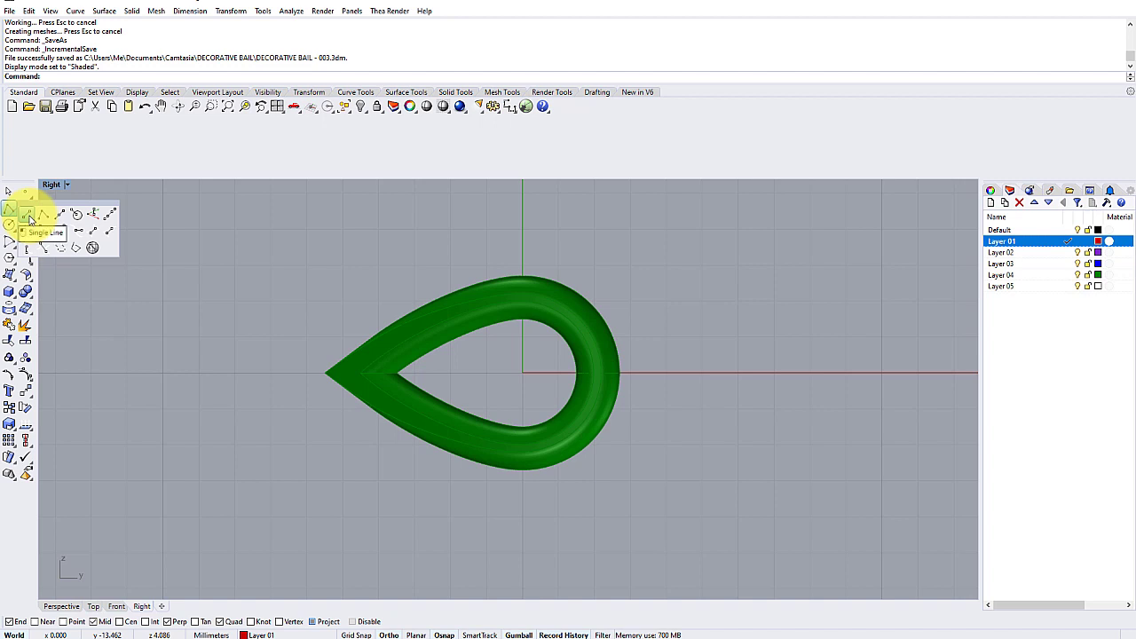
left_click(29, 218)
right_click_drag(233, 251, 241, 253)
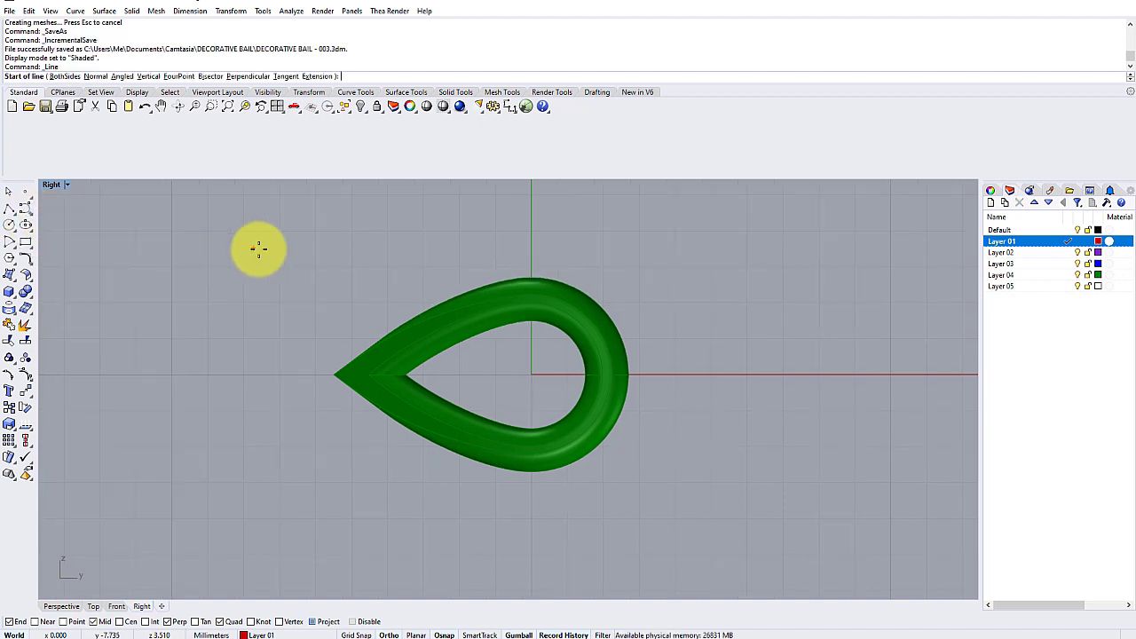
type("0,0,0")
key("Return")
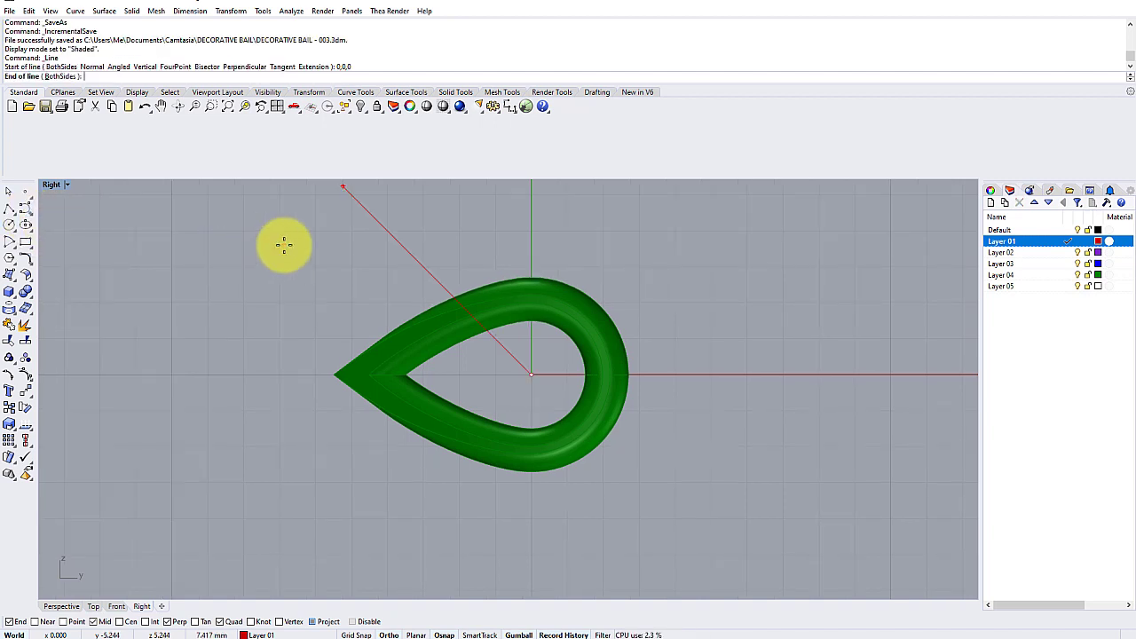
scroll(284, 242, "down", 2)
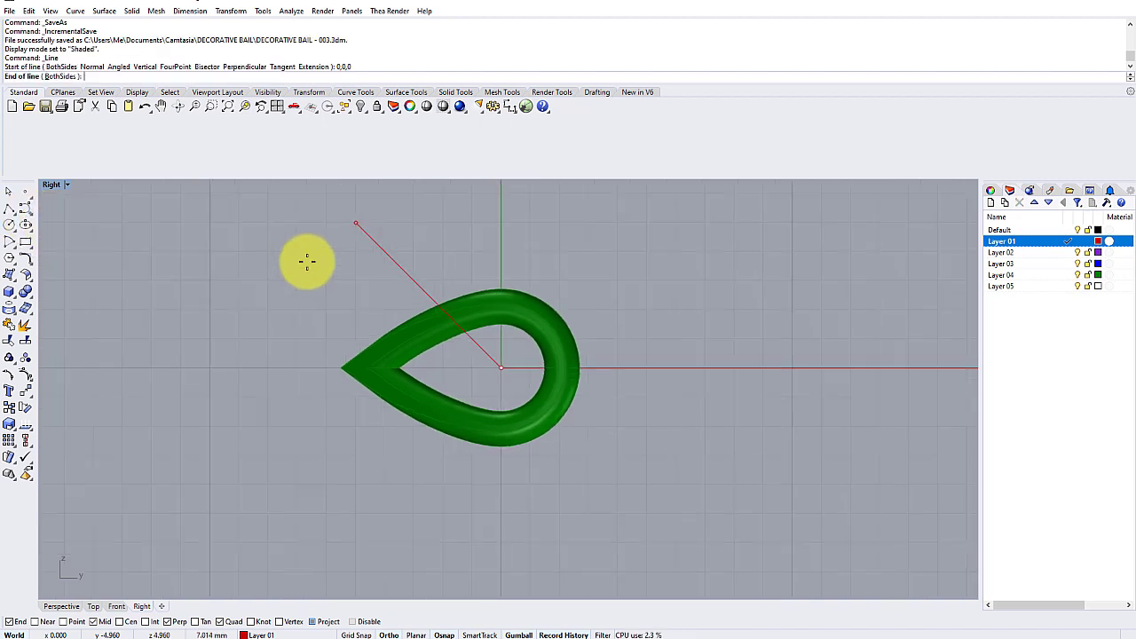
left_click(78, 78)
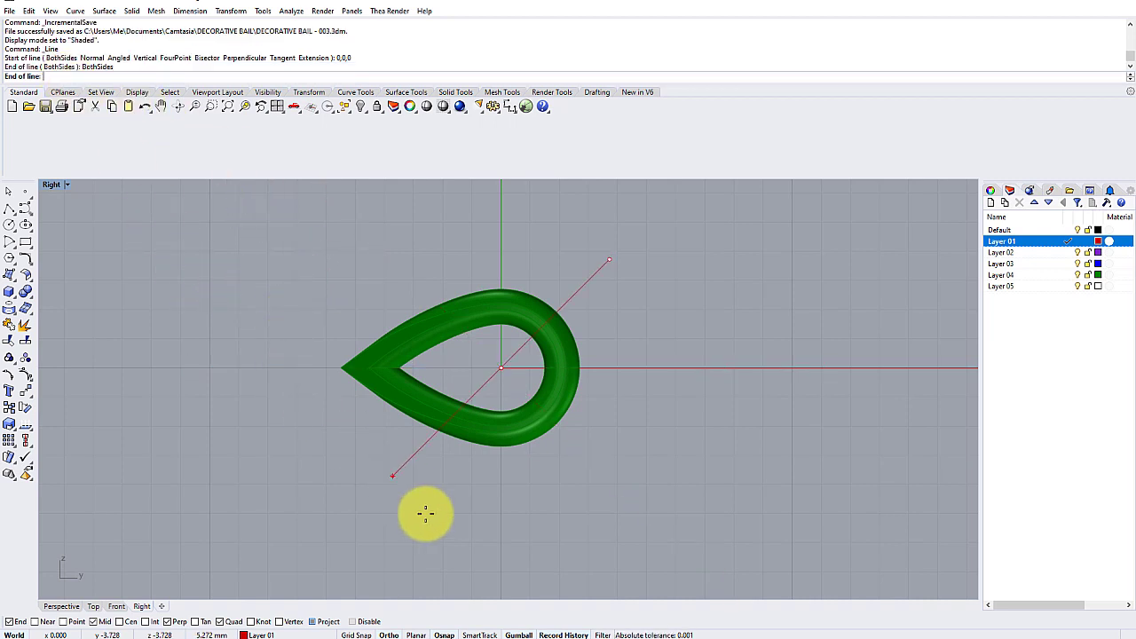
left_click(390, 636)
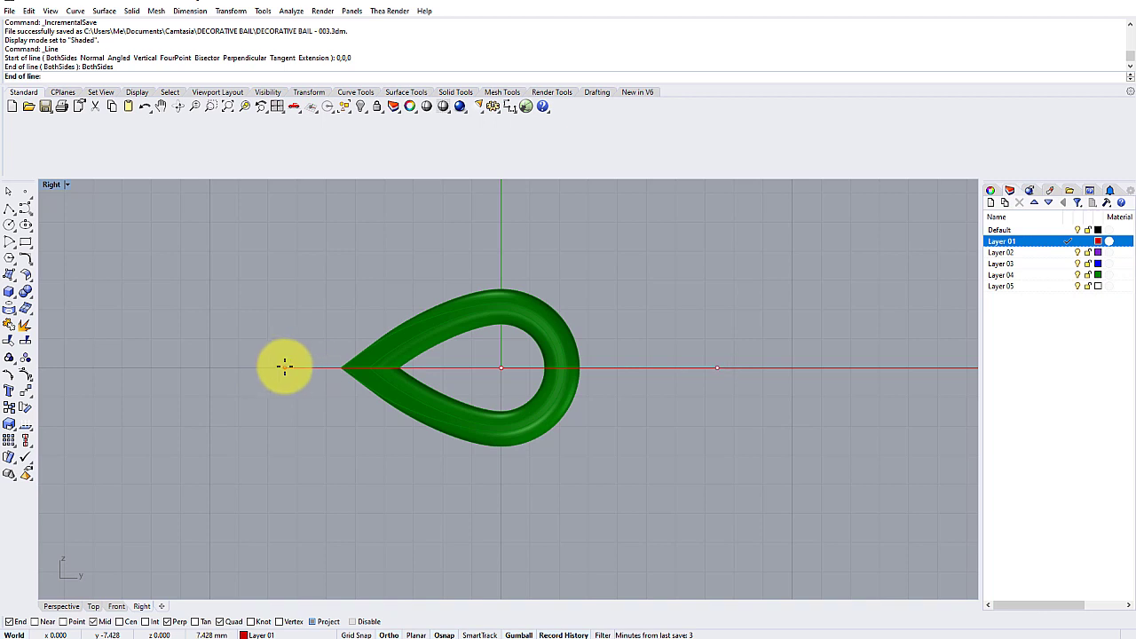
left_click(284, 366)
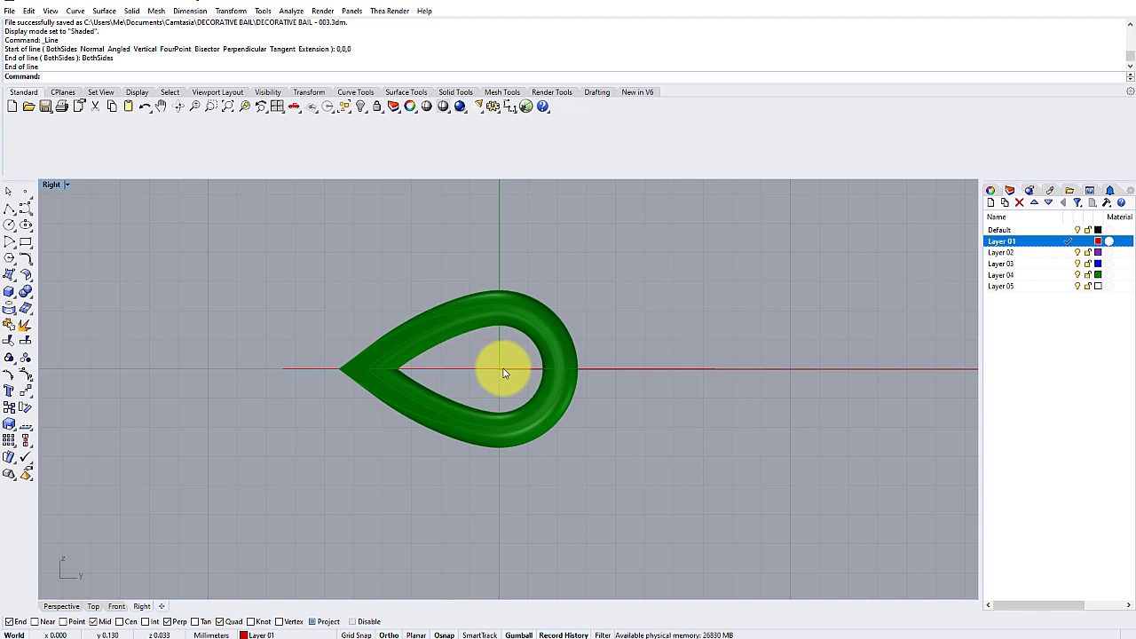
Trim away the loop's lower half with the line, then delete the line
right_click_drag(520, 373, 550, 372)
scroll(573, 378, "up", 3)
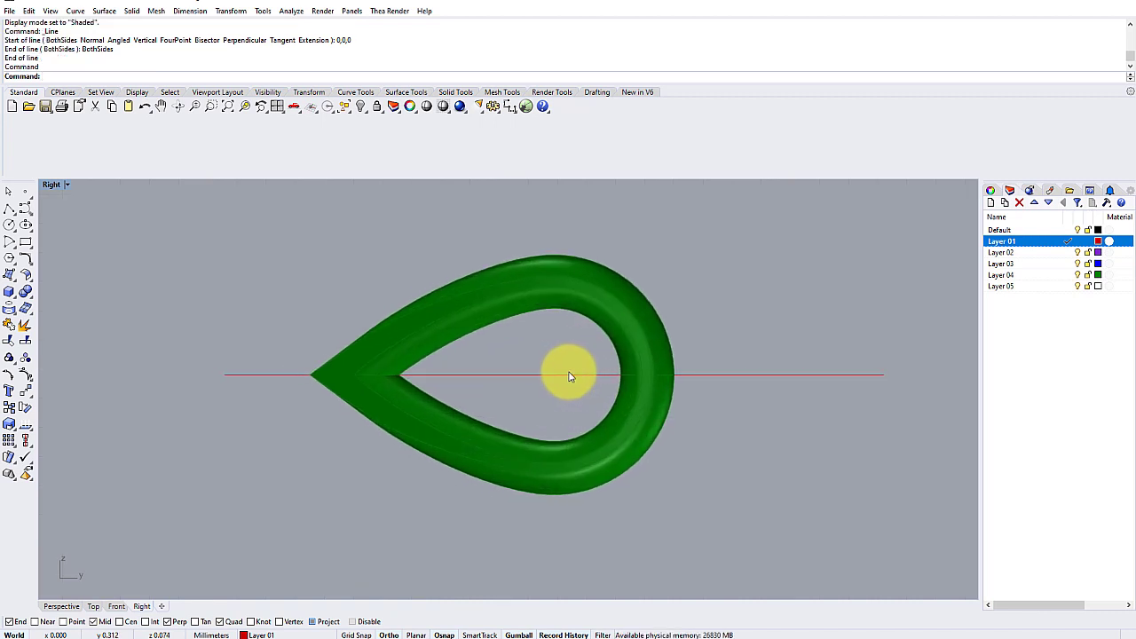
left_click(570, 376)
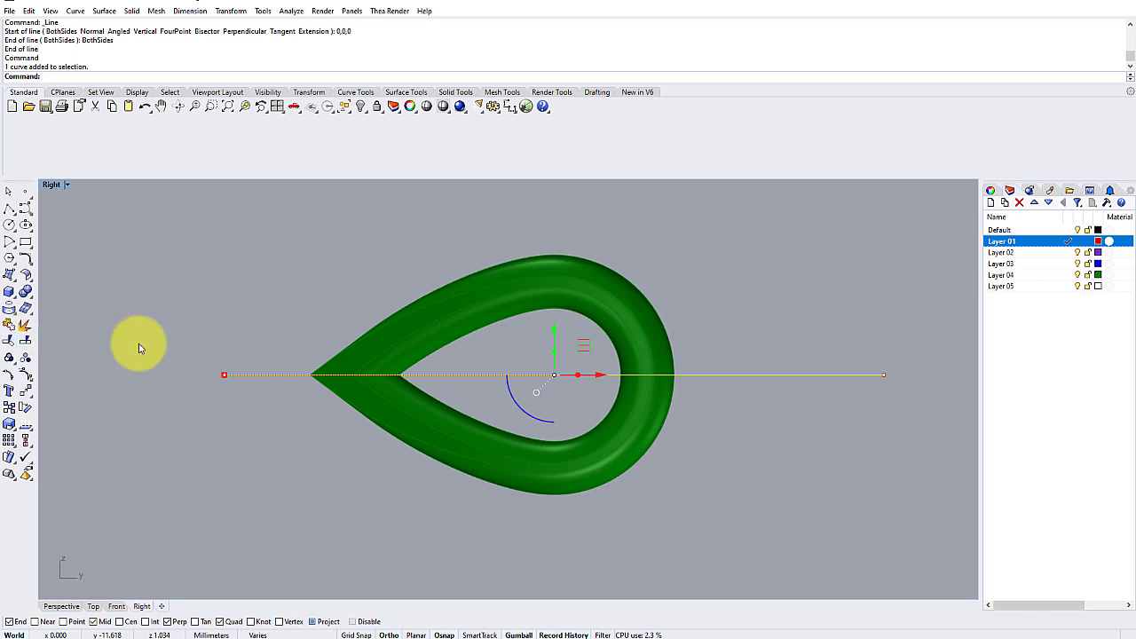
left_click(24, 325)
left_click(414, 435)
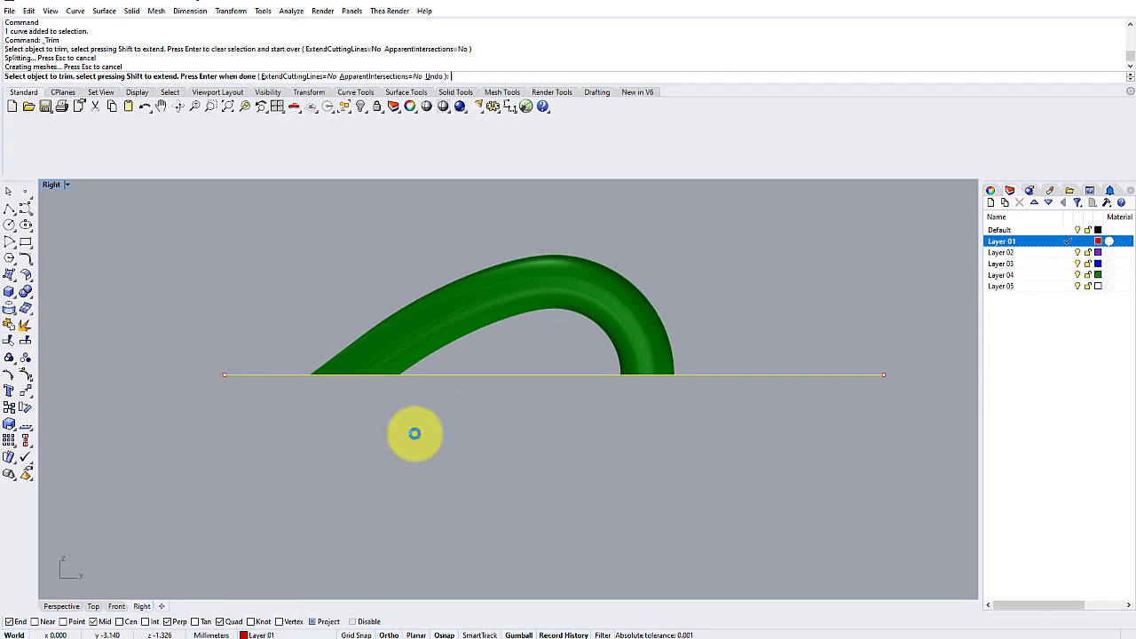
key("Return")
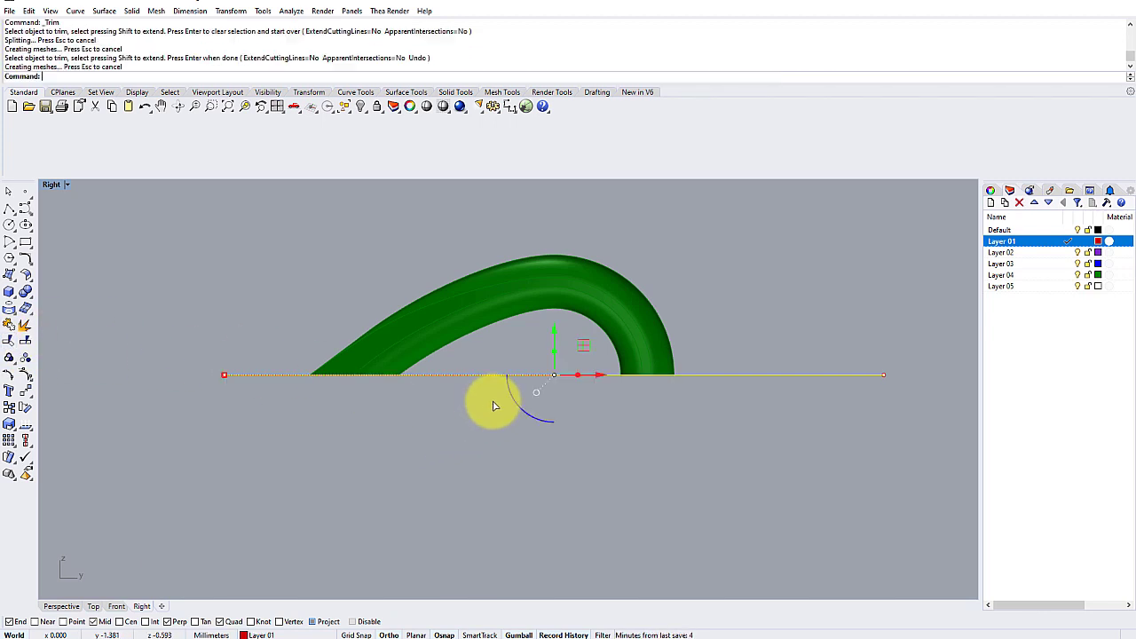
left_click(508, 379)
key("Delete")
Maximize the Perspective view and orbit around the trimmed green half-arch
double_click(51, 186)
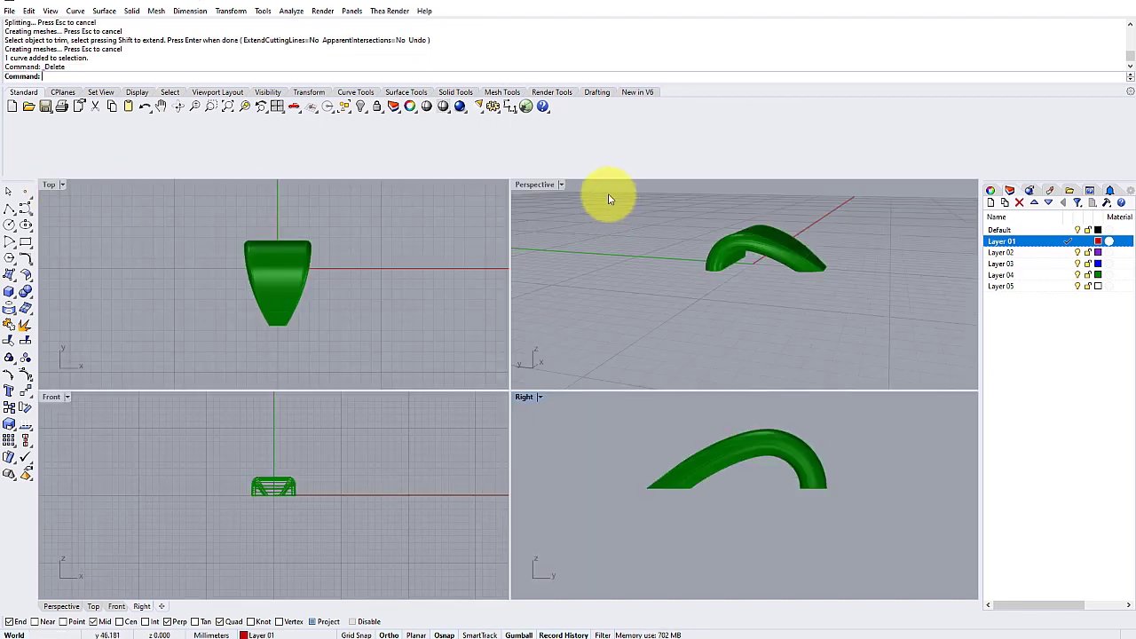
double_click(541, 187)
right_click_drag(553, 297, 600, 304)
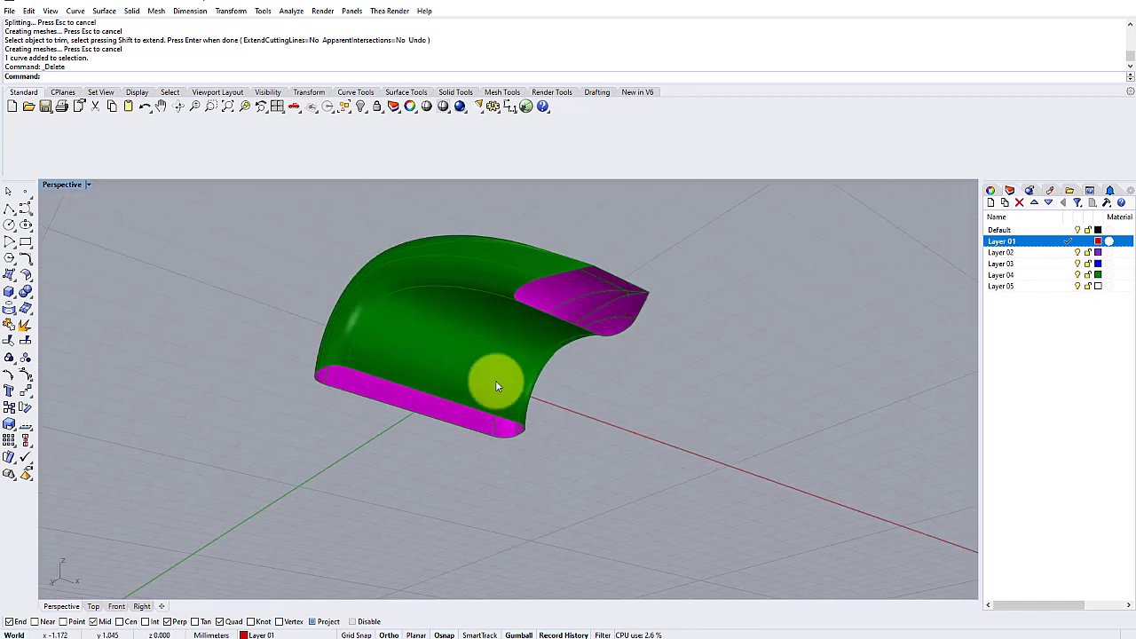
right_click_drag(562, 386, 494, 369)
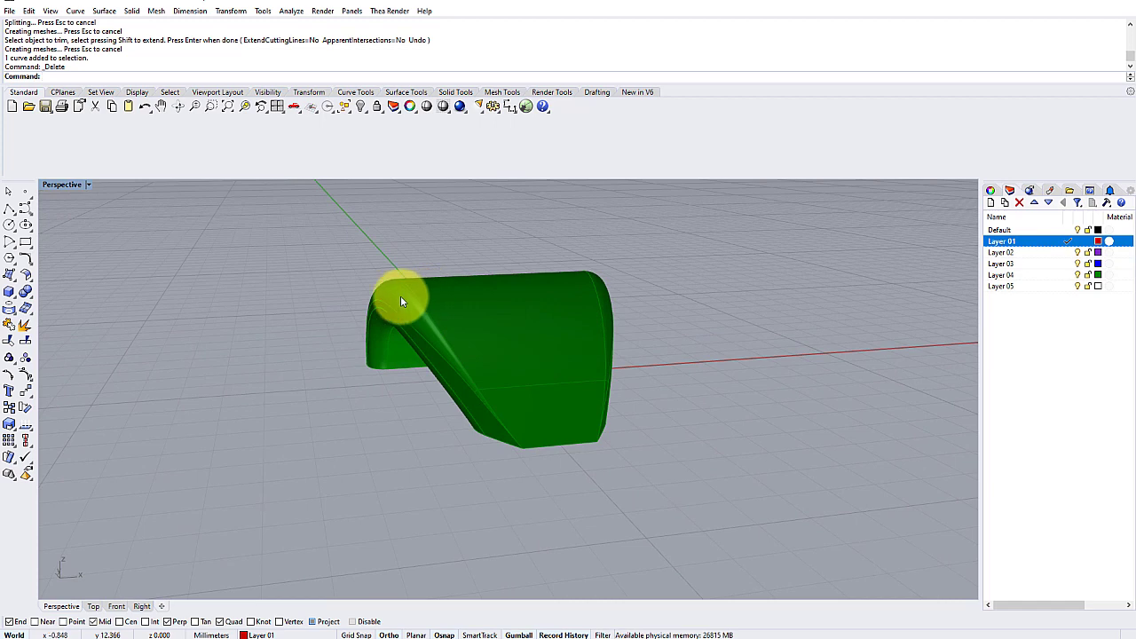
right_click_drag(402, 300, 588, 476)
right_click_drag(434, 428, 695, 381)
double_click(1021, 240)
right_click_drag(744, 338, 658, 383)
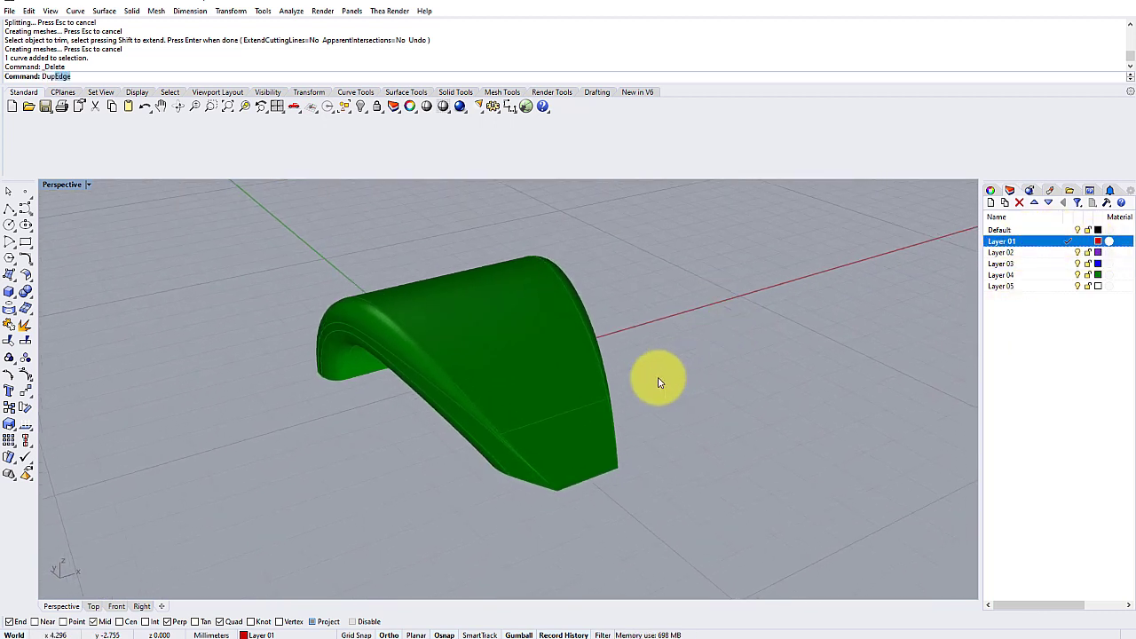
Duplicate the green part's flat base edge as a separate curve with DupEdge
key("Return")
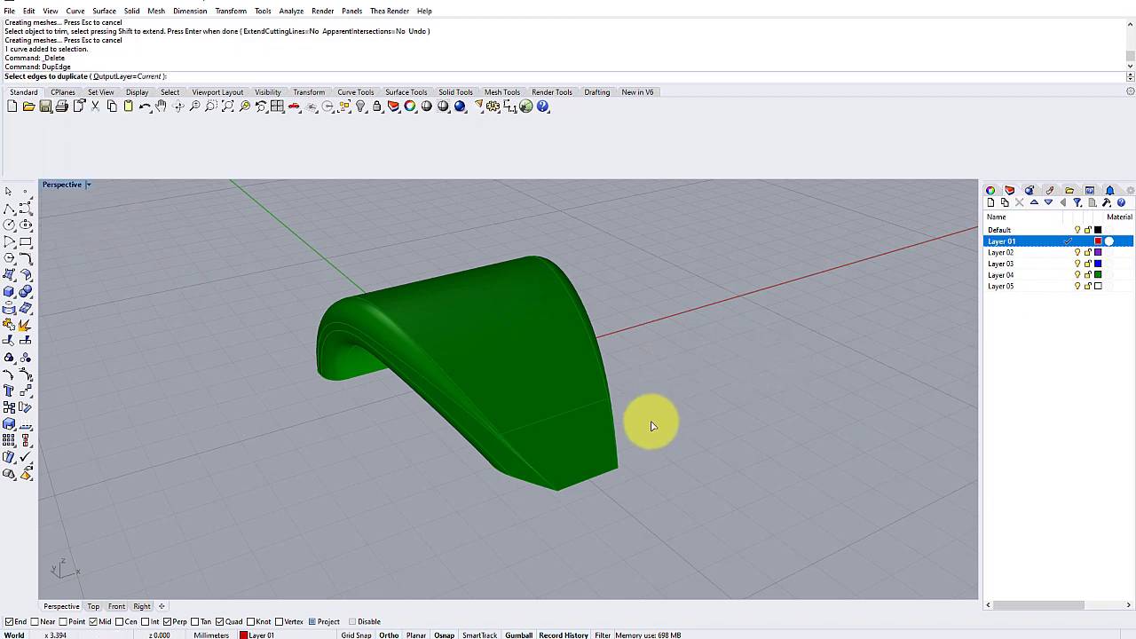
left_click(574, 478)
right_click_drag(429, 421, 651, 430)
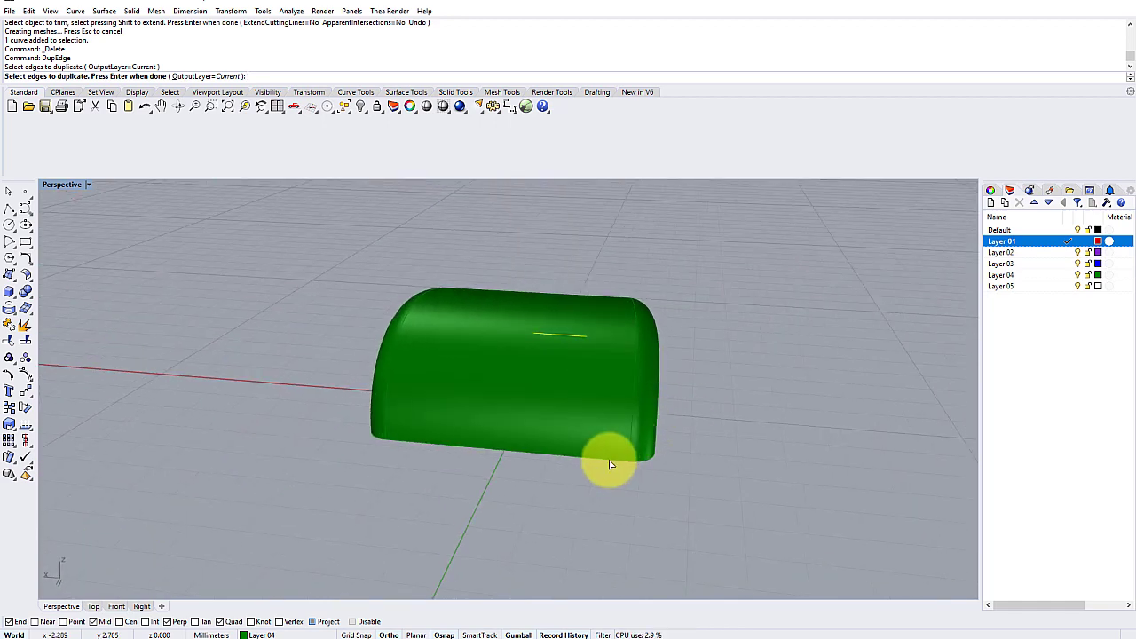
right_click_drag(611, 464, 558, 464)
right_click_drag(645, 434, 571, 384)
key("Return")
left_click(661, 427)
right_click_drag(464, 346, 474, 335)
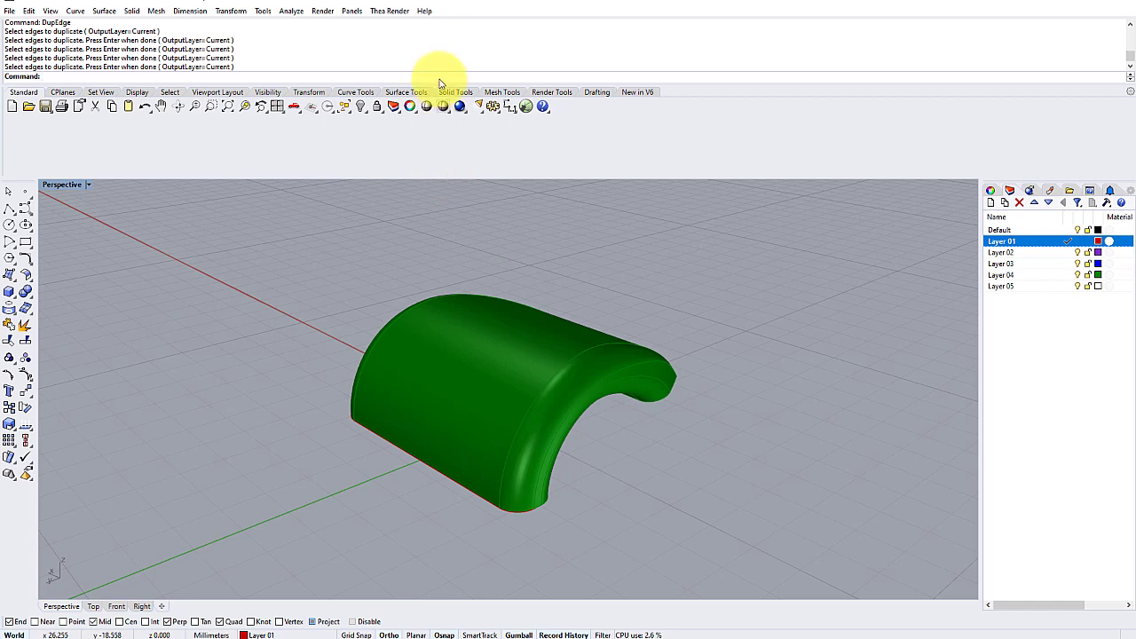
Extract the upper faces of the green polysurface with ExtractSrf
type("ractSrf")
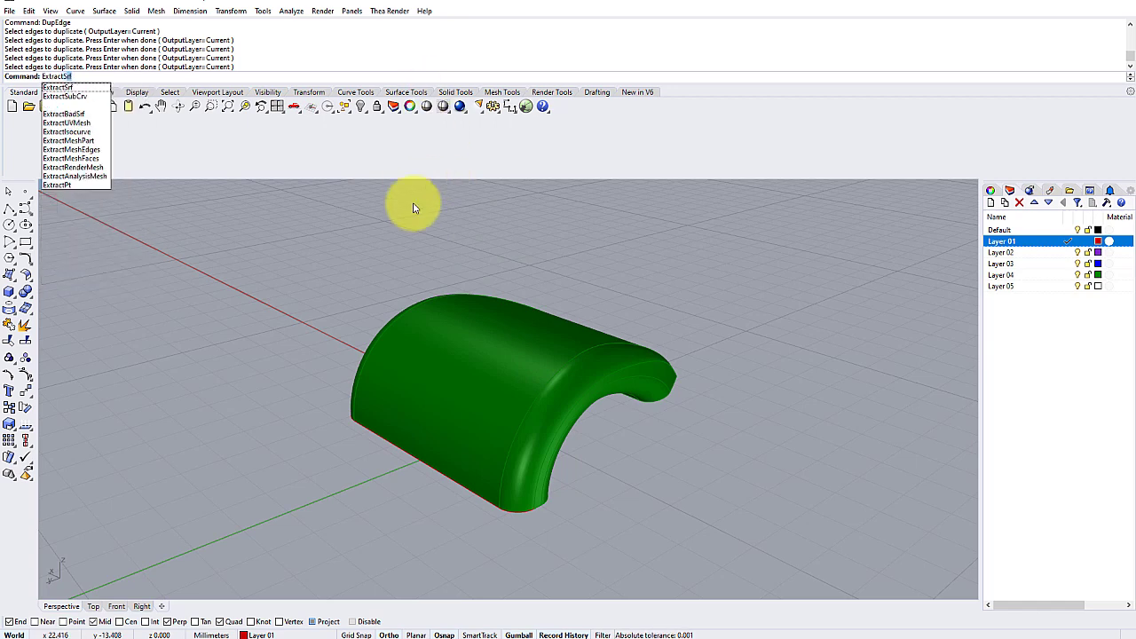
key("Return")
right_click_drag(456, 241, 467, 256)
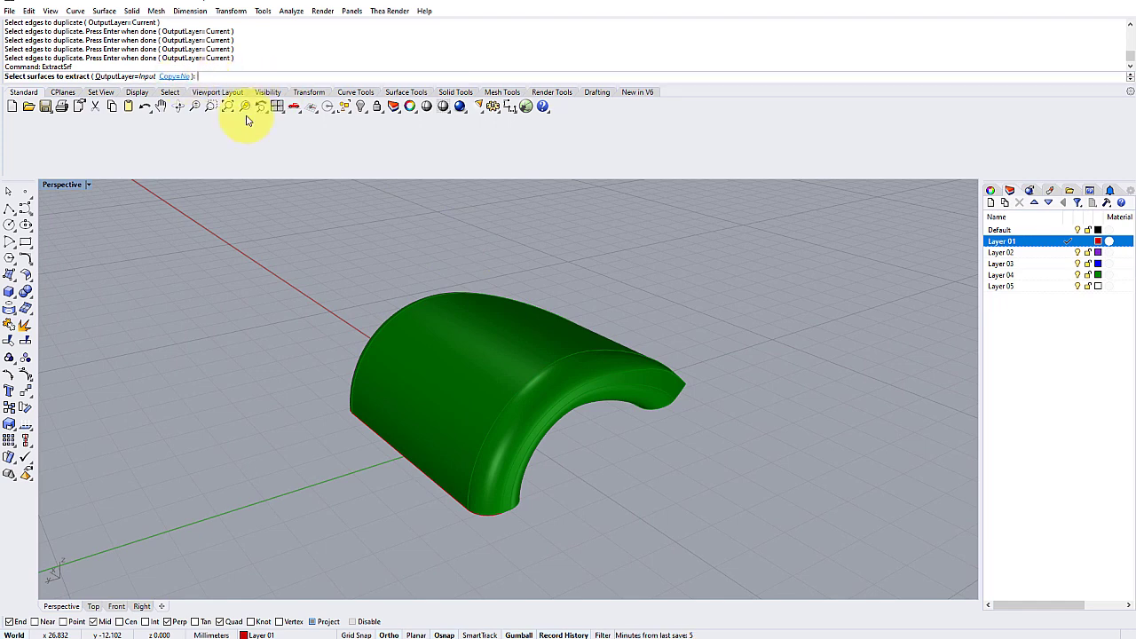
left_click(551, 383)
left_click(482, 363)
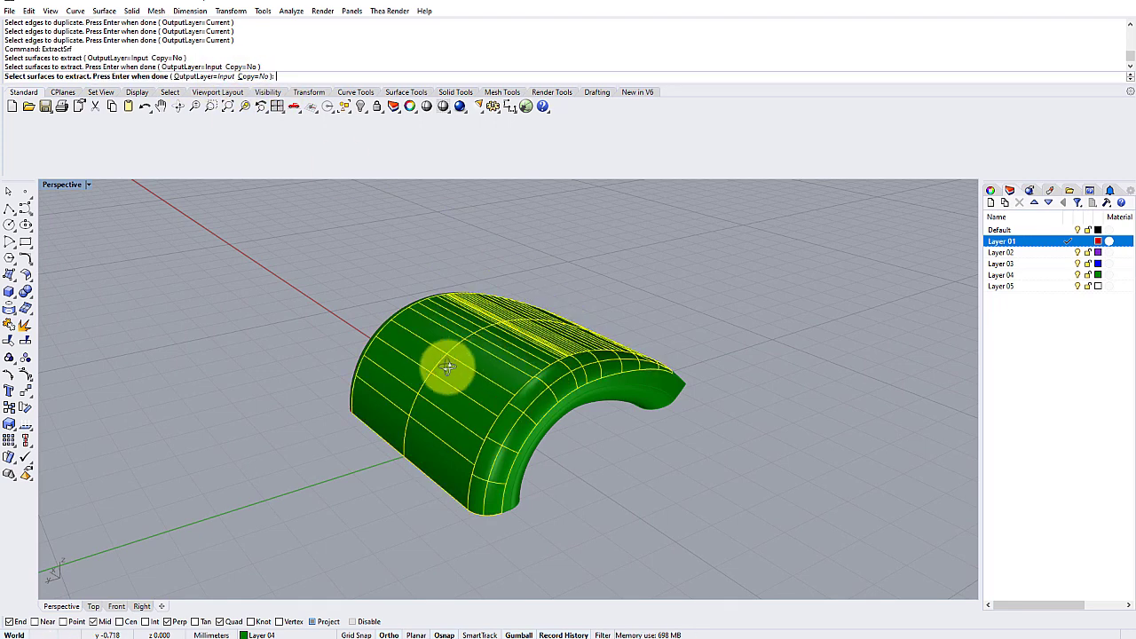
right_click_drag(469, 363, 639, 356)
left_click(484, 363)
scroll(474, 368, "up", 6)
scroll(482, 373, "down", 5)
left_click(482, 364)
scroll(547, 358, "up", 5)
left_click(543, 355)
scroll(541, 355, "down", 5)
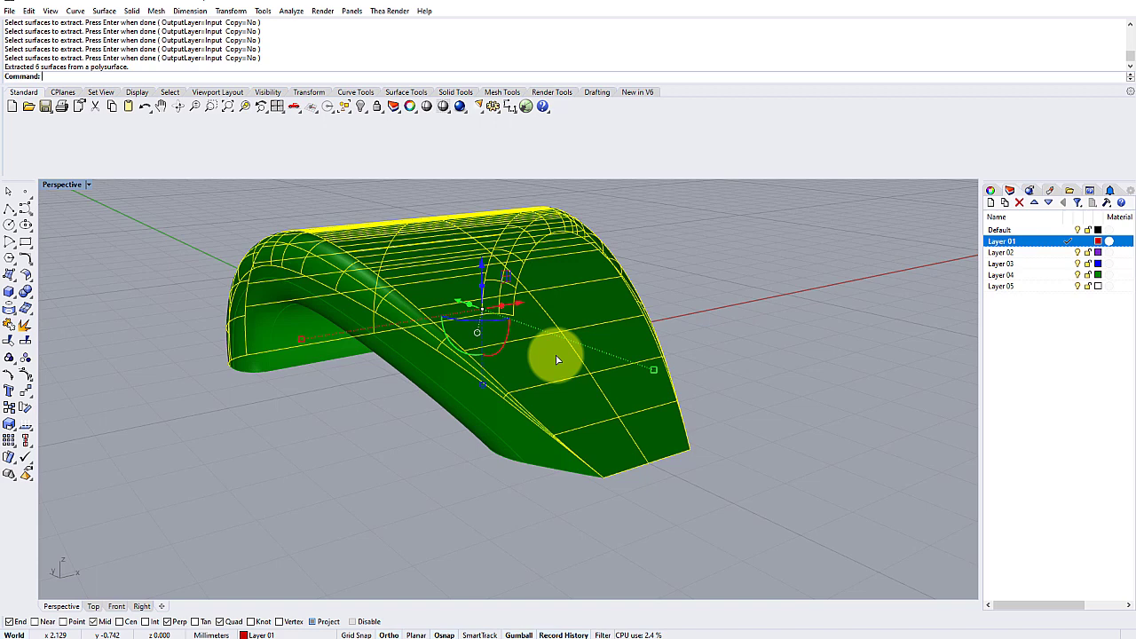
Move the extracted faces aside, delete them, and check the remaining magenta and green surfaces
left_click_drag(518, 302, 649, 284)
key("Delete")
right_click_drag(513, 355, 613, 452)
right_click_drag(583, 310, 601, 461)
right_click_drag(462, 407, 435, 395)
Draw a straight line across the arch's base opening from corner to corner
left_click(10, 212)
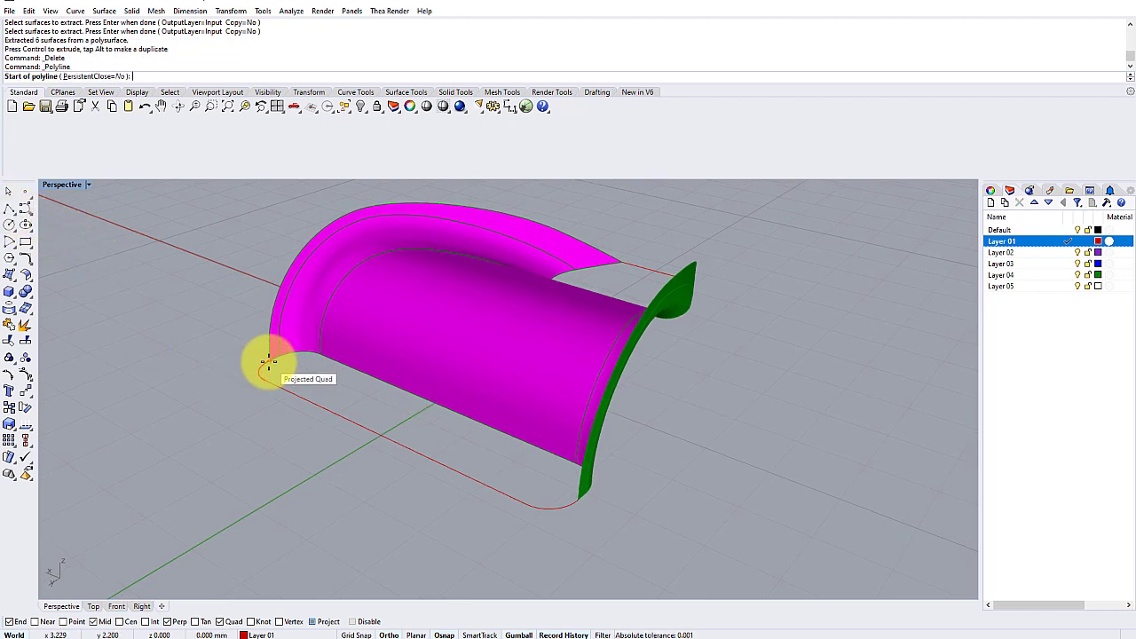
left_click(269, 361)
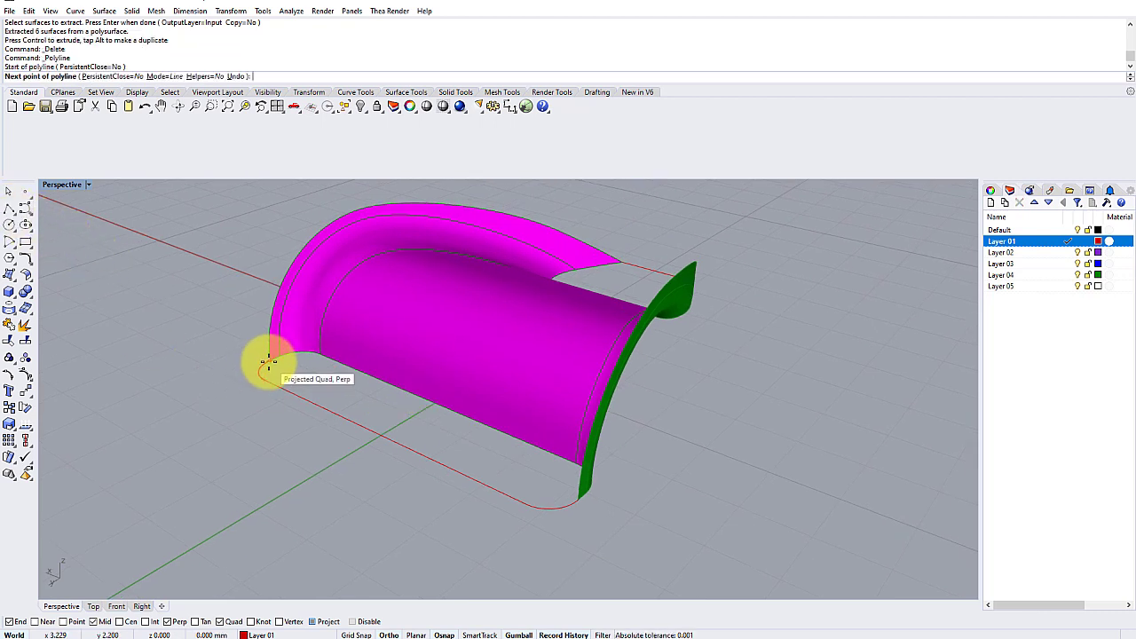
left_click(572, 497)
key("Return")
mouse_move(573, 487)
right_mouse_down()
mouse_move(560, 472)
mouse_move(554, 481)
right_mouse_up()
left_click(527, 479)
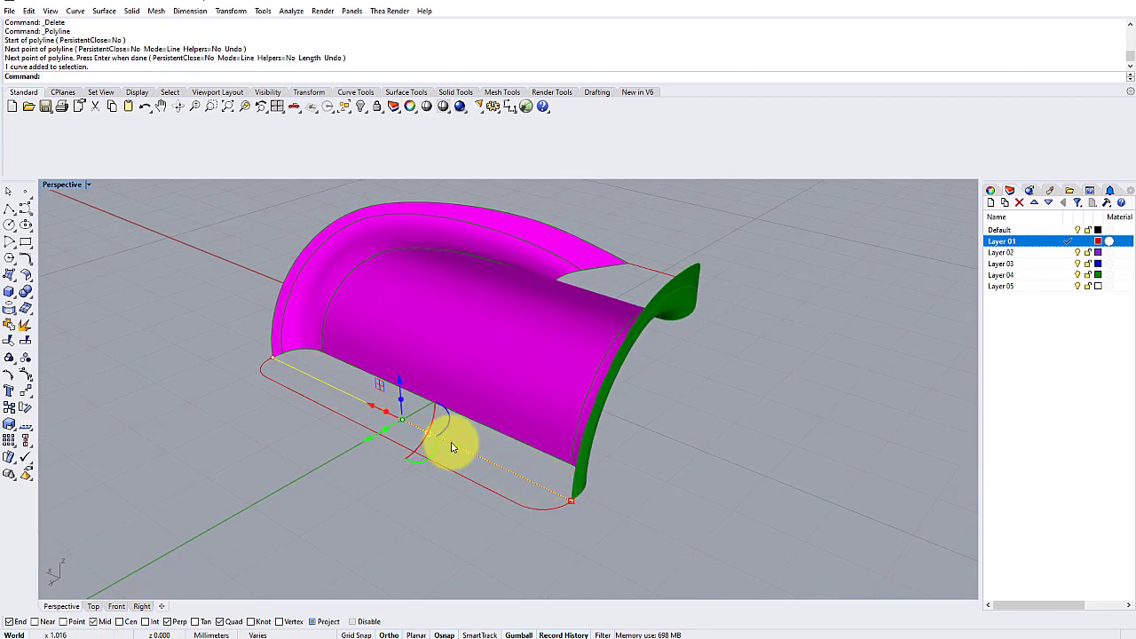
right_click_drag(369, 412, 399, 423)
left_click(410, 422)
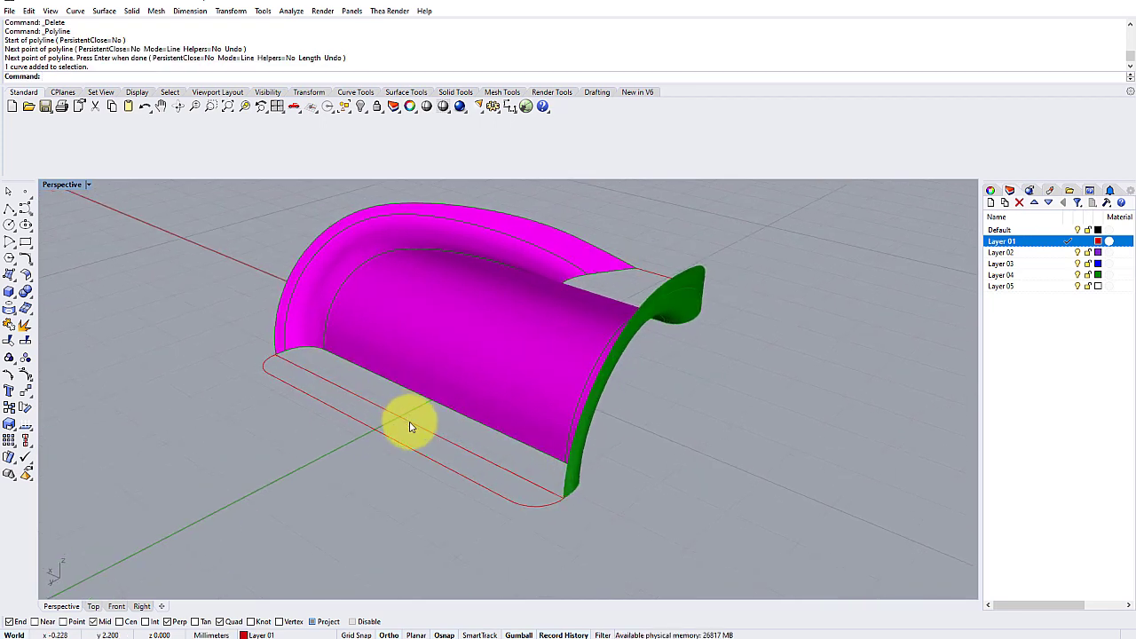
left_click(409, 427)
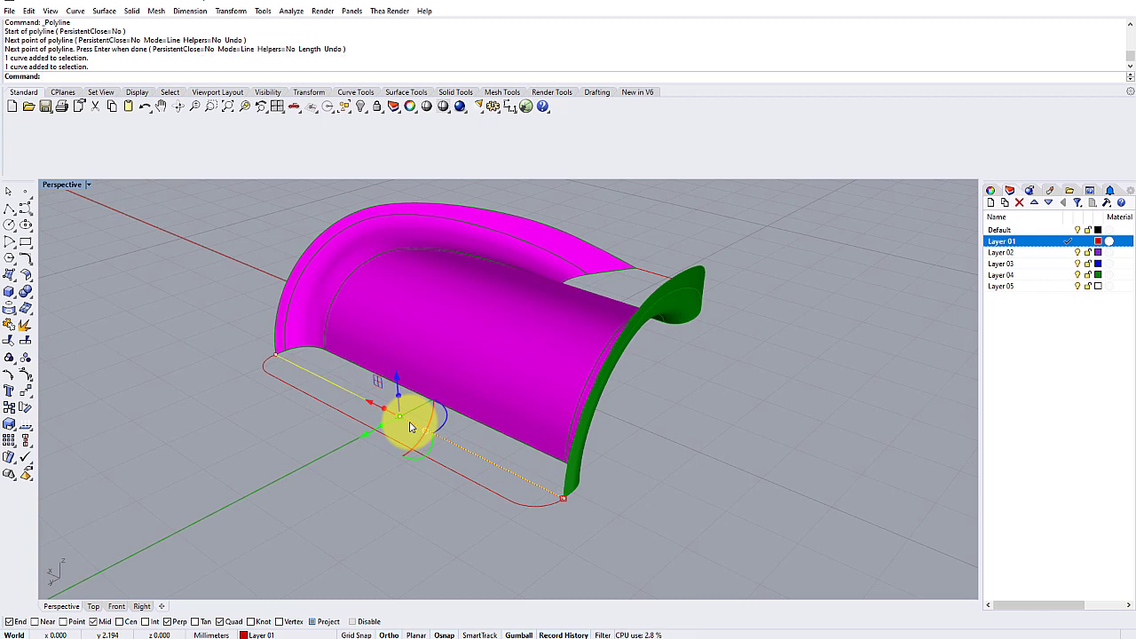
Divide the base line into 3 split segments and check each piece
type("di")
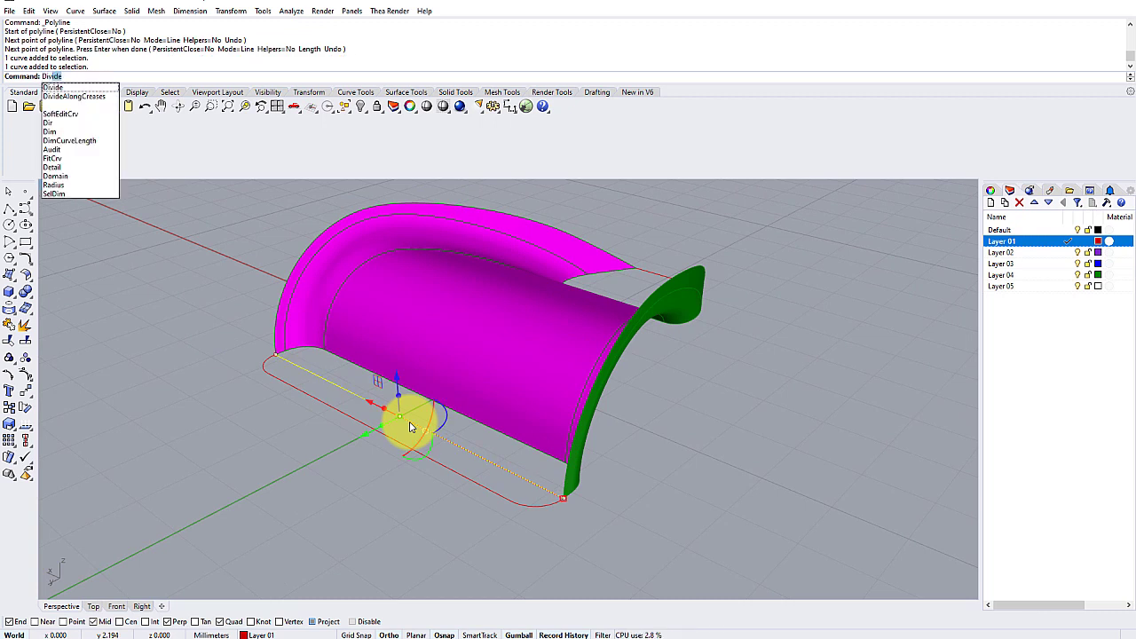
key("Return")
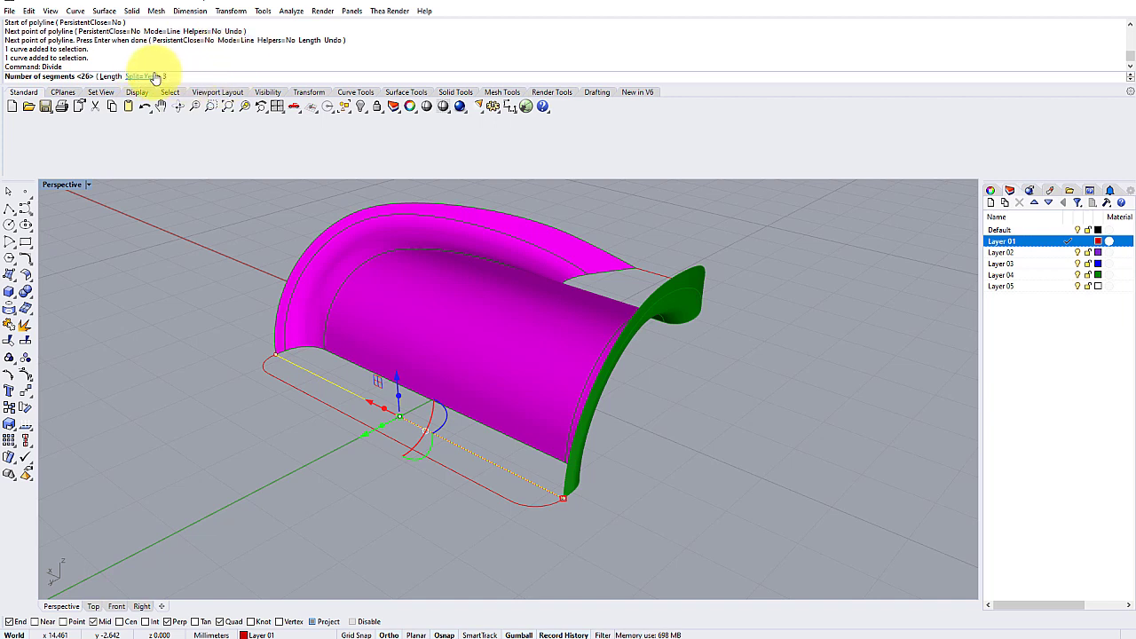
key("Return")
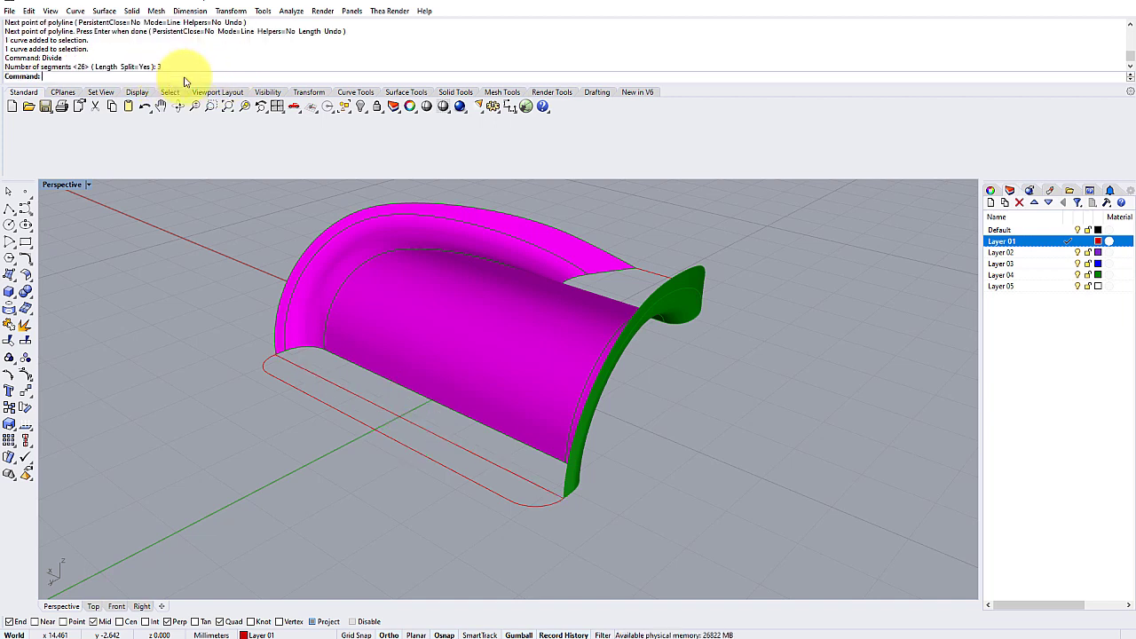
left_click(307, 377)
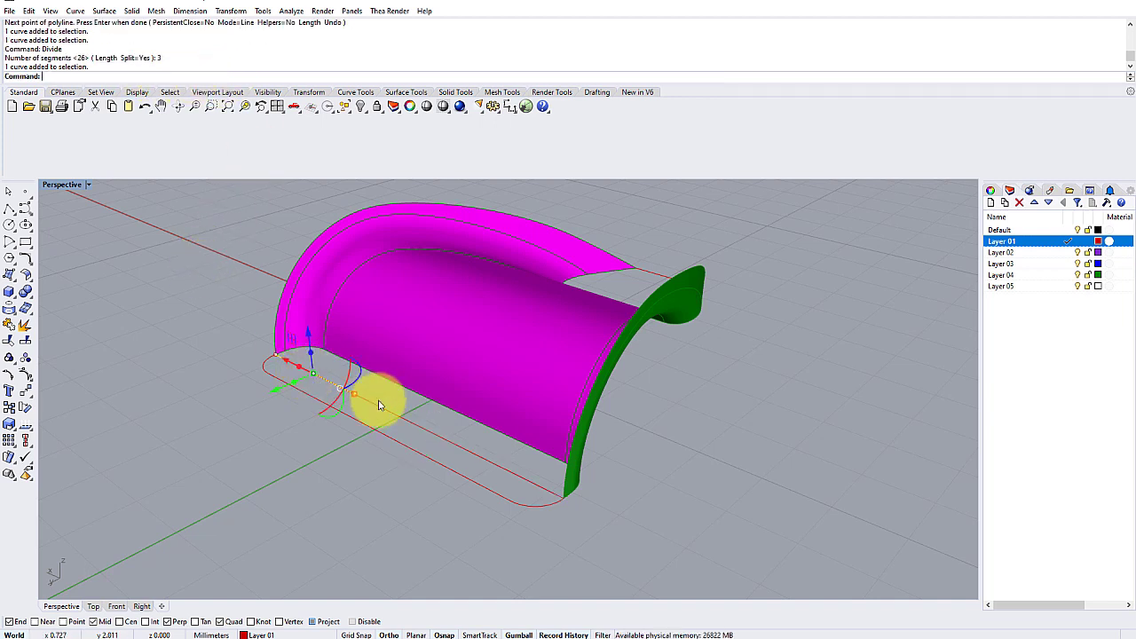
left_click(379, 410)
left_click(444, 433)
left_click(330, 384)
left_click(422, 557)
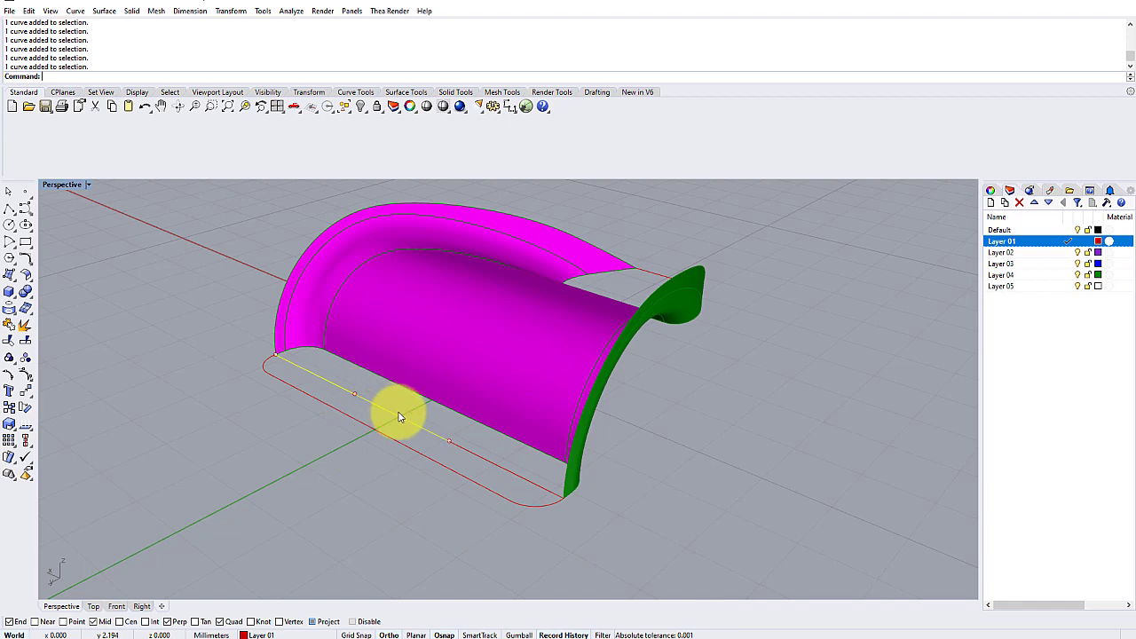
left_click(469, 451)
right_click_drag(462, 468, 410, 459)
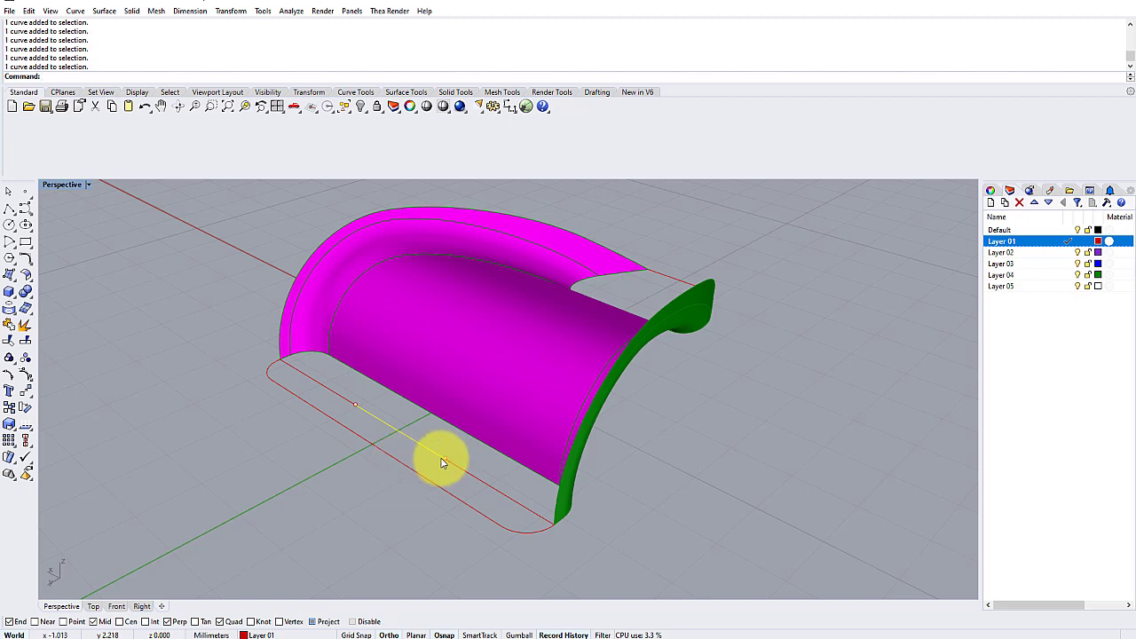
right_click_drag(451, 476, 411, 495)
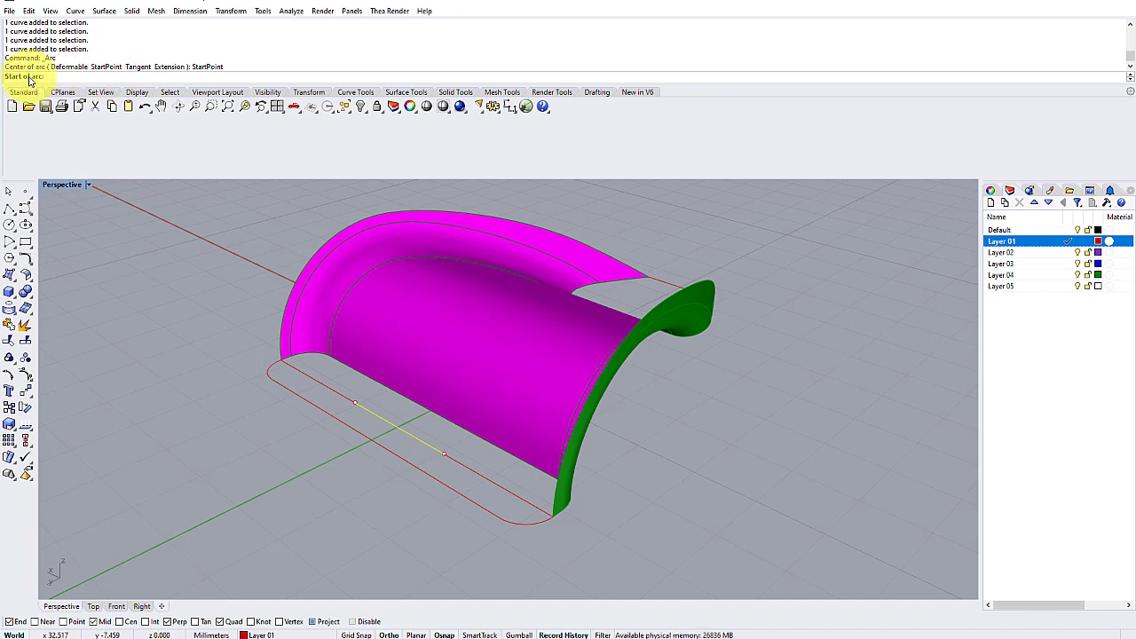
Draw an arc spanning the first third of the base line
left_click(353, 401)
left_click(441, 451)
scroll(417, 439, "up", 3)
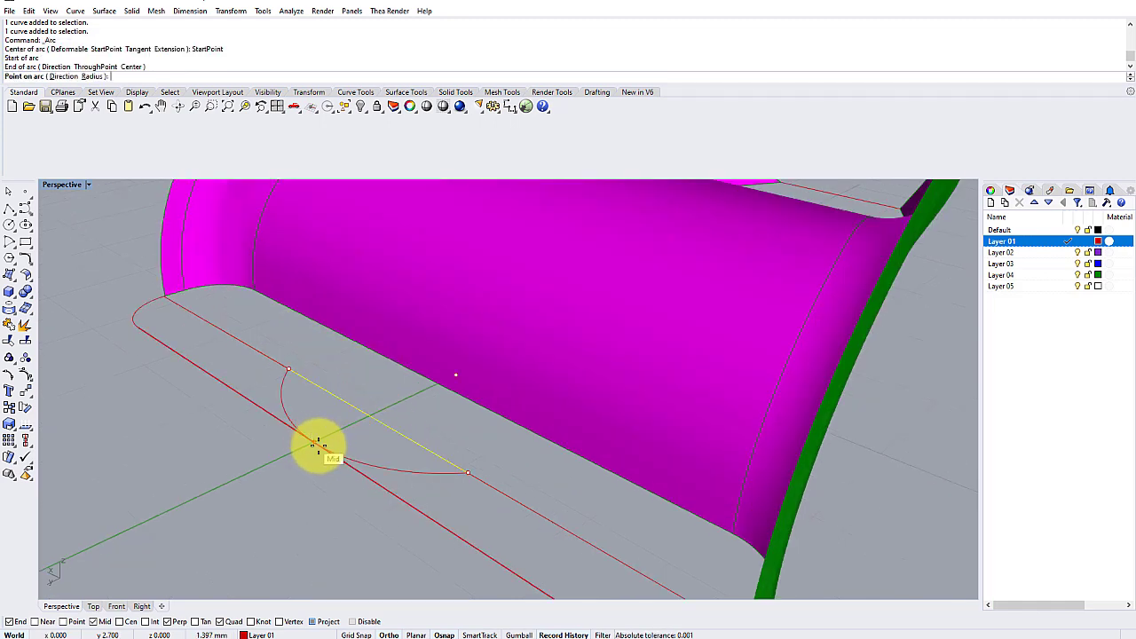
scroll(315, 441, "down", 3)
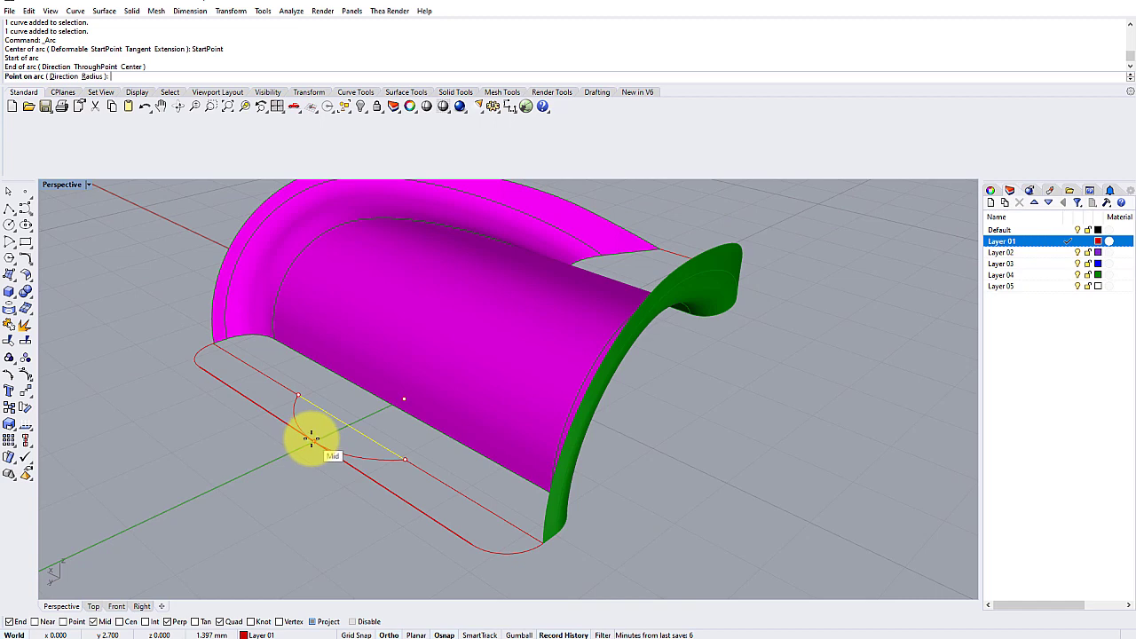
left_click(311, 438)
right_click_drag(312, 438, 375, 474)
left_click(516, 487)
left_click(443, 491)
left_click(325, 457)
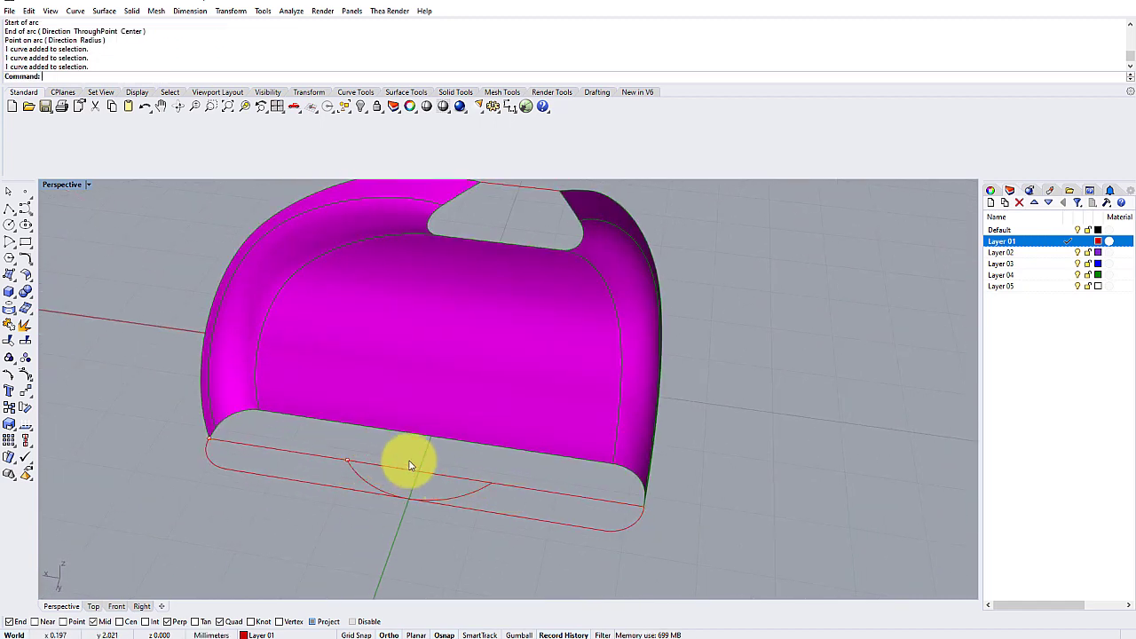
left_click(422, 475)
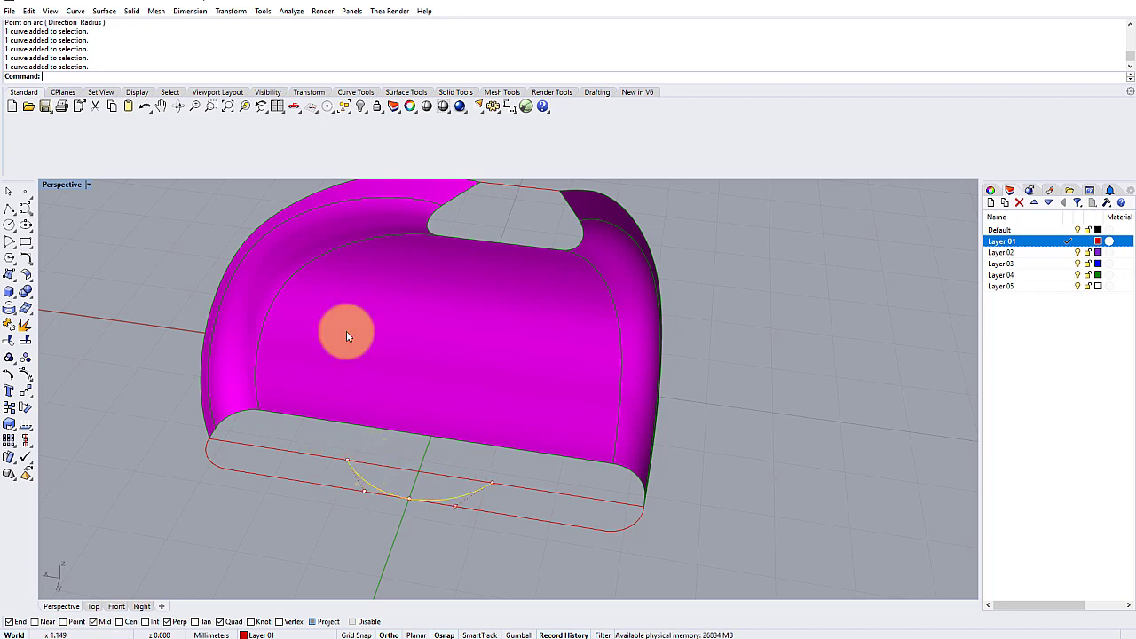
Copy the arc twice across the remaining thirds, snapping to arc ends, forming three scallops
left_click(230, 10)
left_click(236, 40)
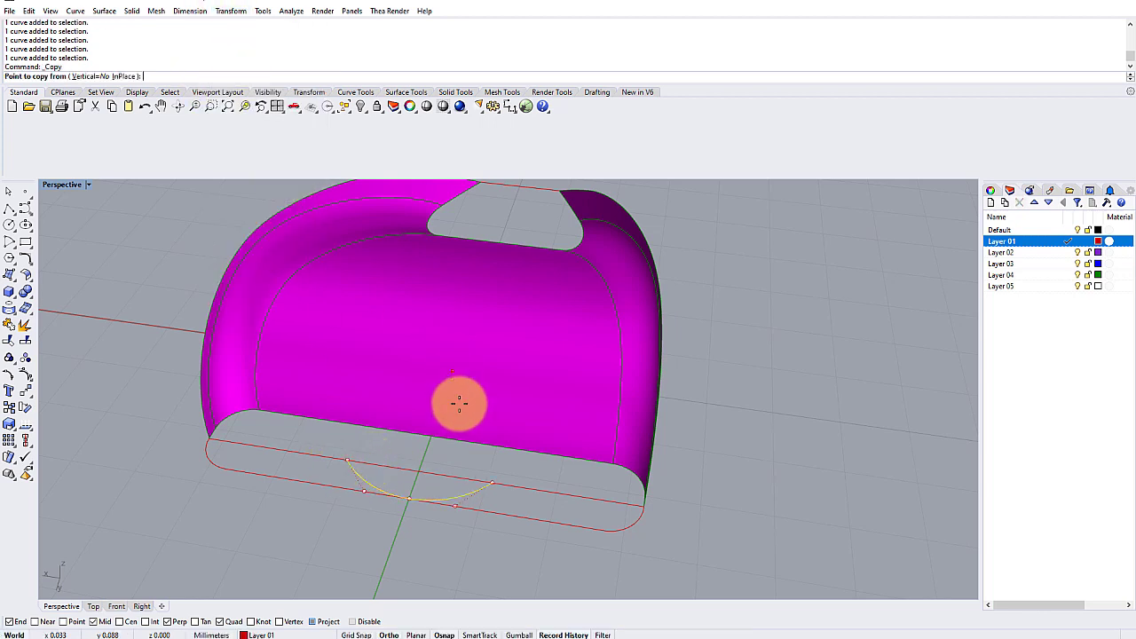
left_click(494, 480)
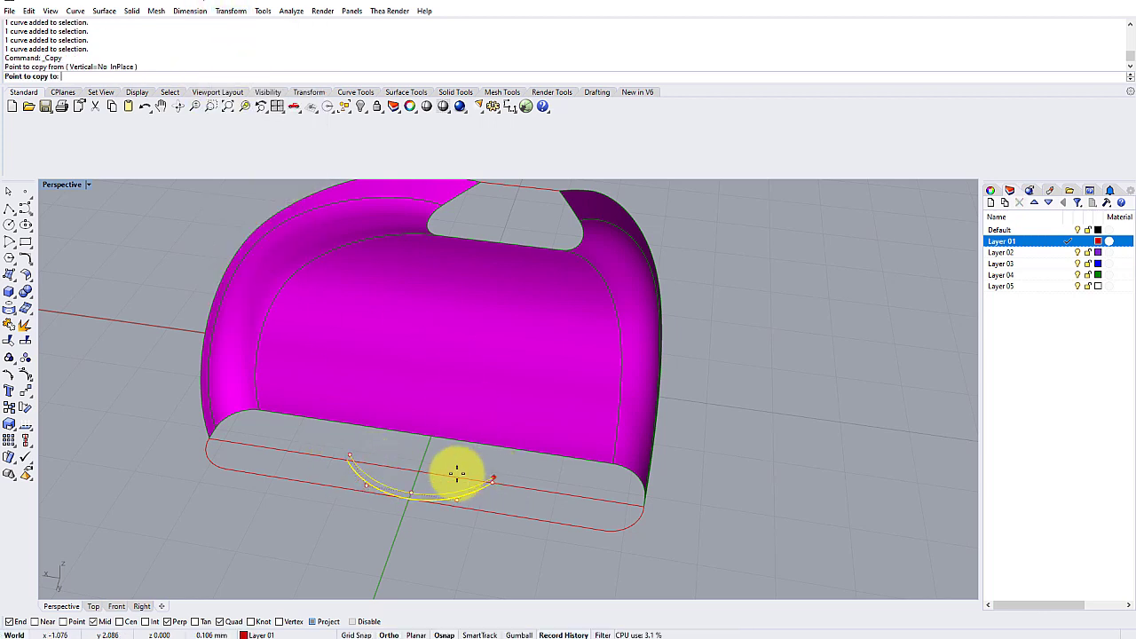
left_click(351, 459)
right_click(345, 497)
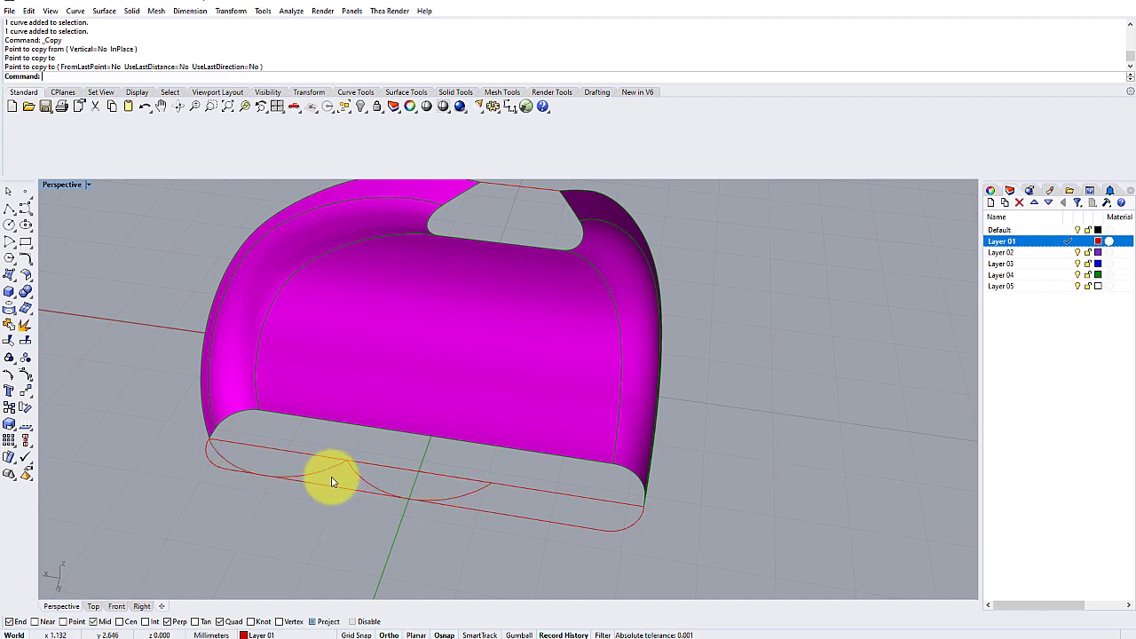
left_click(351, 477)
right_click(338, 473)
left_click(347, 460)
left_click(486, 479)
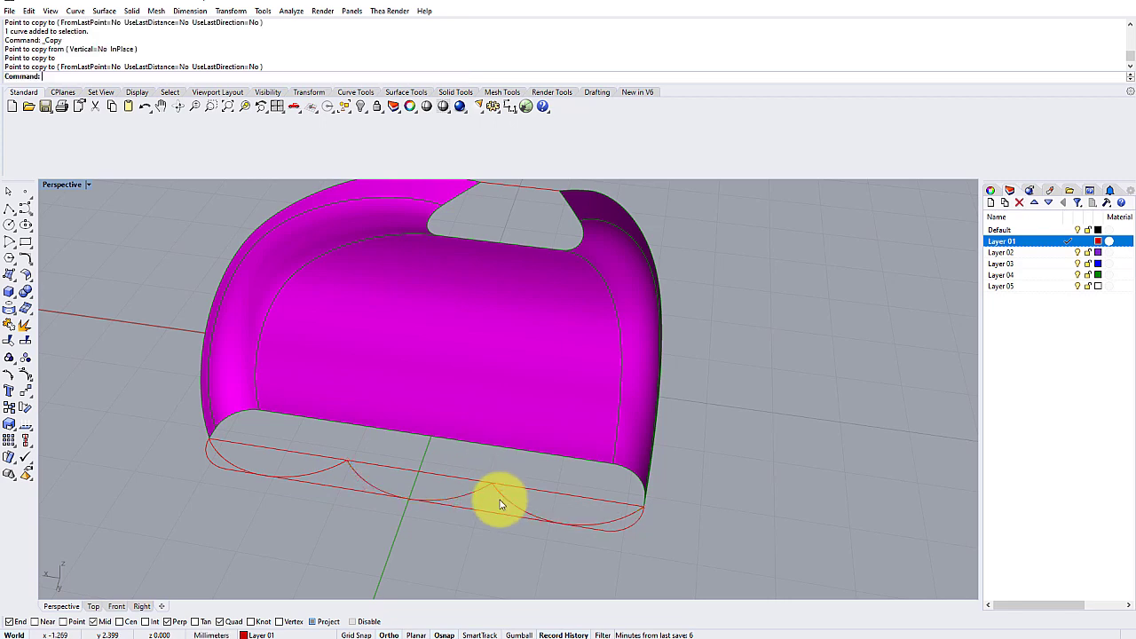
right_click(500, 500)
left_click(330, 467)
mouse_move(329, 467)
right_mouse_down()
mouse_move(329, 479)
mouse_move(346, 453)
mouse_move(313, 453)
mouse_move(287, 431)
mouse_move(326, 458)
right_mouse_up()
Delete the leftover straight base segments and the small corner curve
key("Escape")
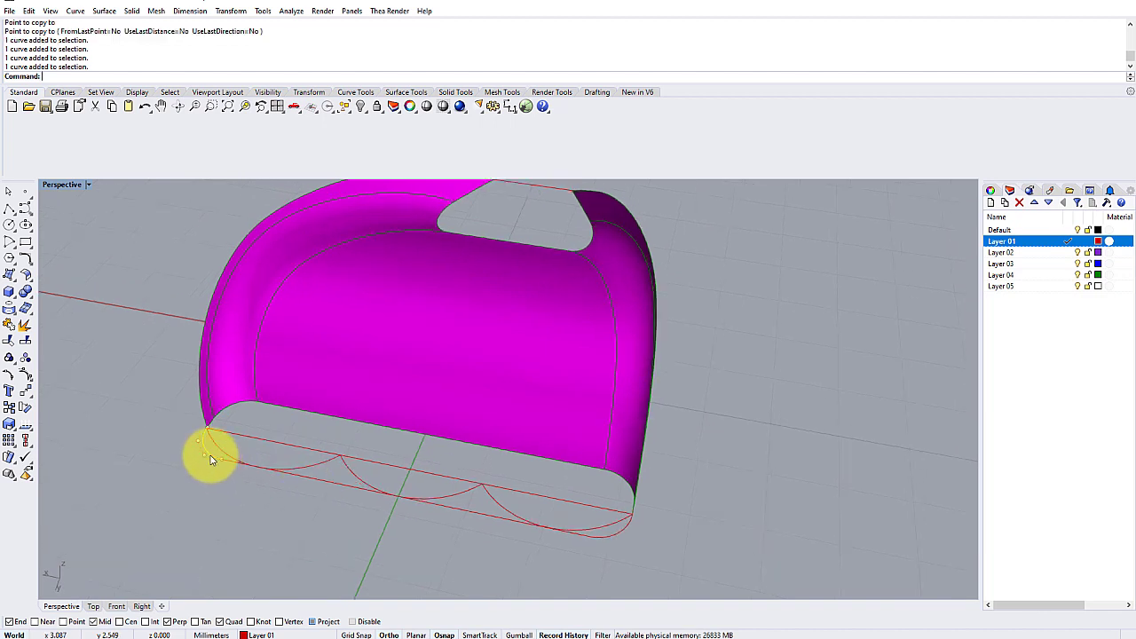
key("Delete")
key("Delete")
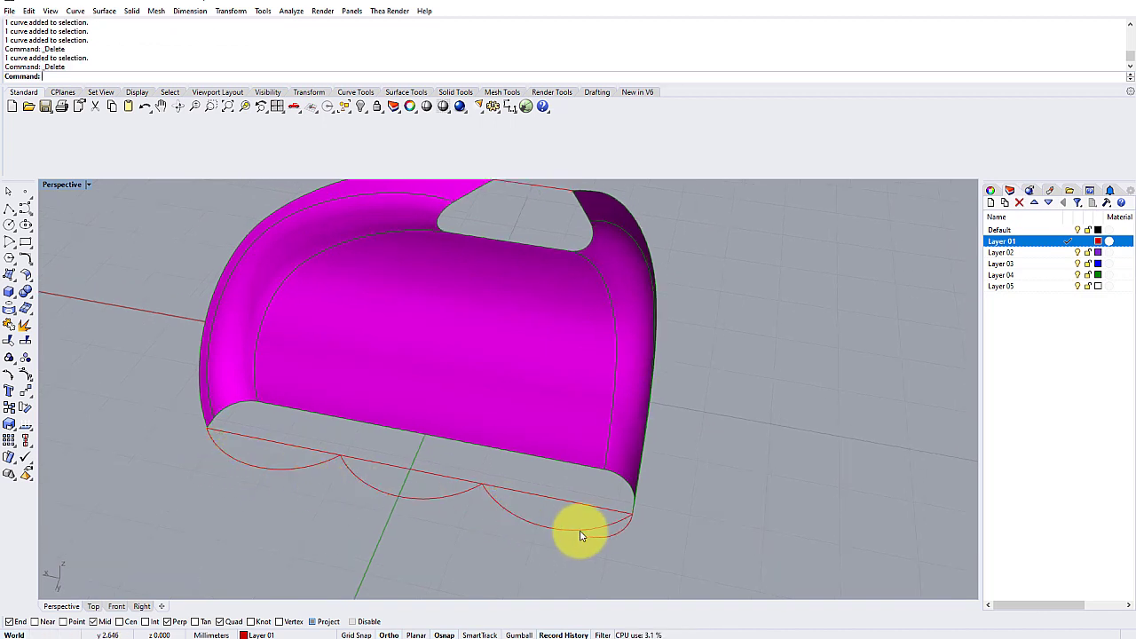
left_click(608, 537)
key("Delete")
key("Delete")
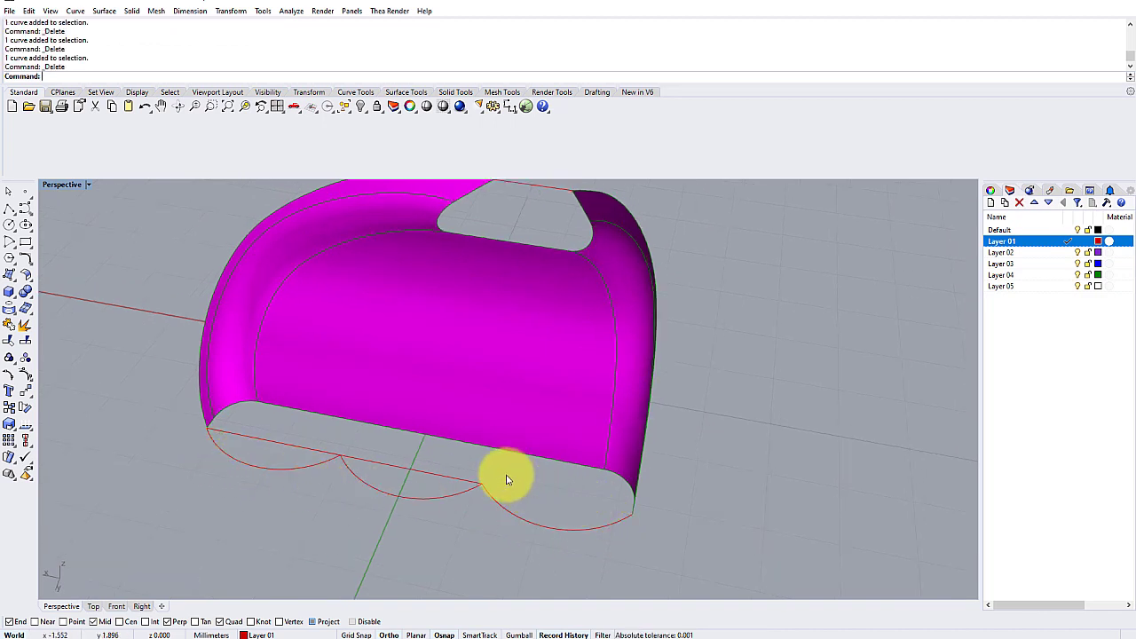
left_click(436, 476)
key("Delete")
left_click(311, 451)
key("Delete")
Orbit around the magenta surface and green underside to check the scalloped base
right_click_drag(365, 462, 452, 525)
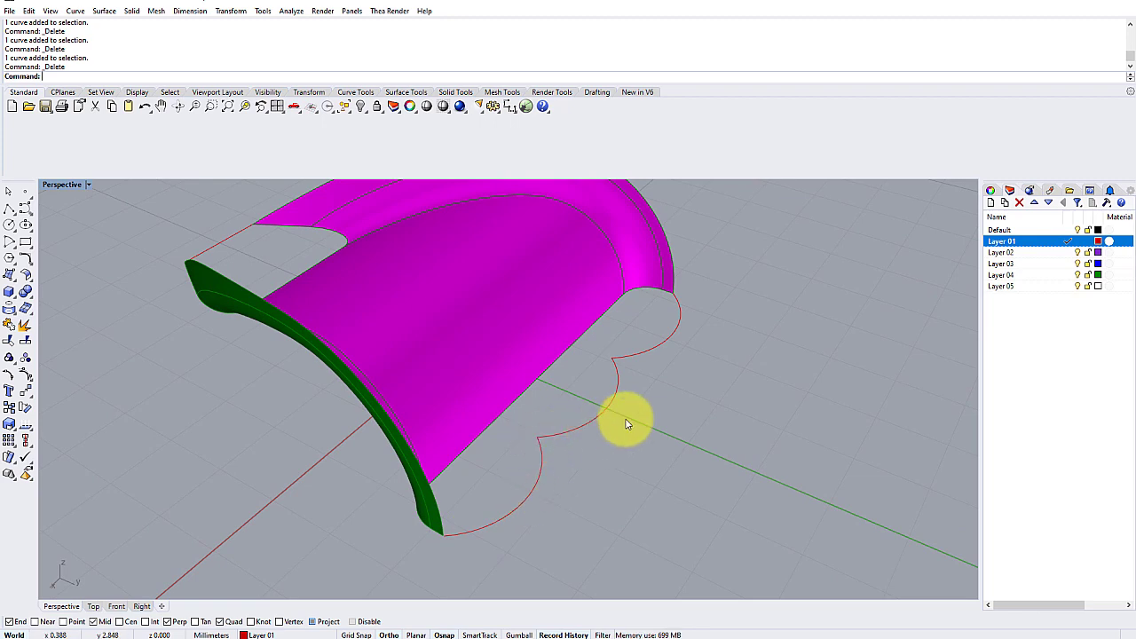
right_click_drag(677, 375, 582, 453)
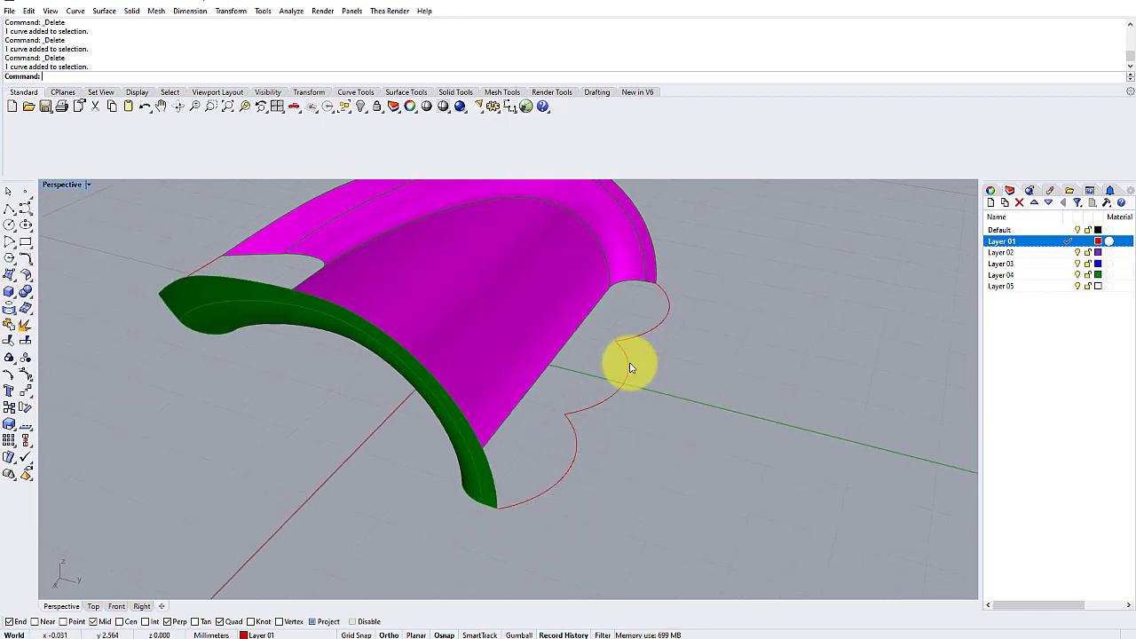
right_click_drag(535, 347, 556, 298)
right_click_drag(428, 401, 352, 408)
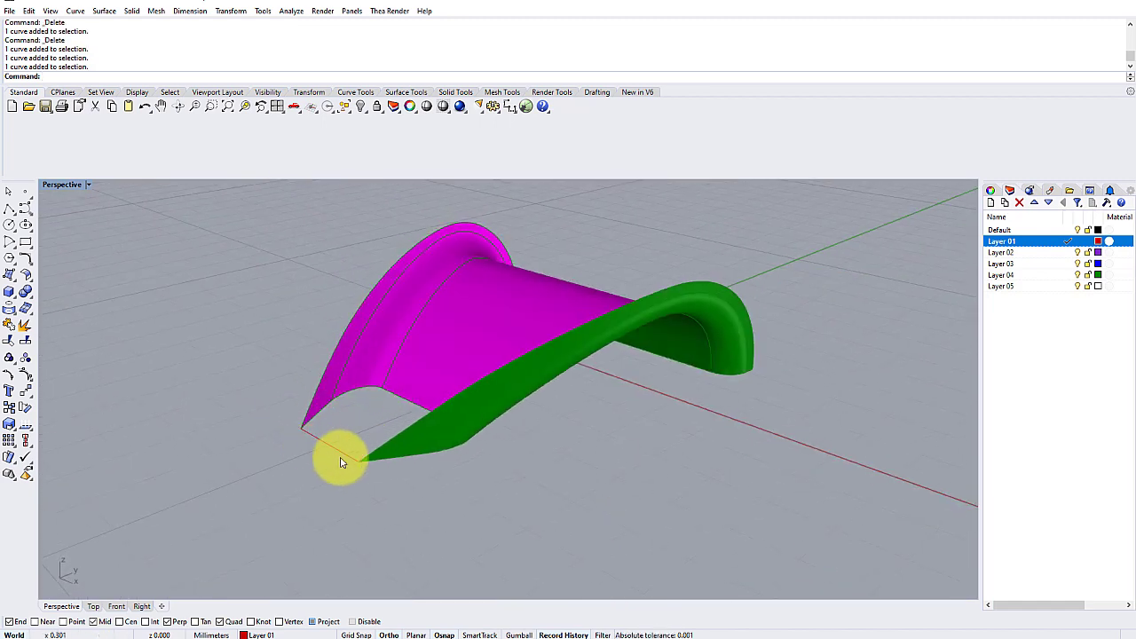
right_click_drag(342, 456, 460, 432)
scroll(460, 432, "up", 3)
Select the scallop arcs along the surface edge and join them into one open curve
left_click(552, 463)
left_click(529, 477)
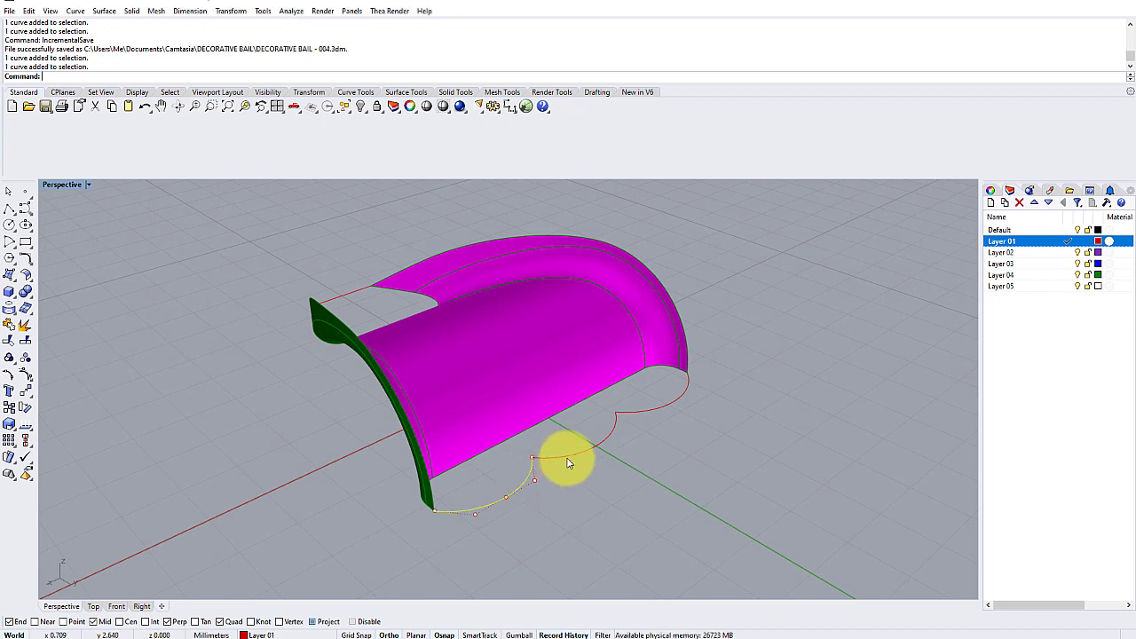
left_click(568, 459)
left_click(641, 417)
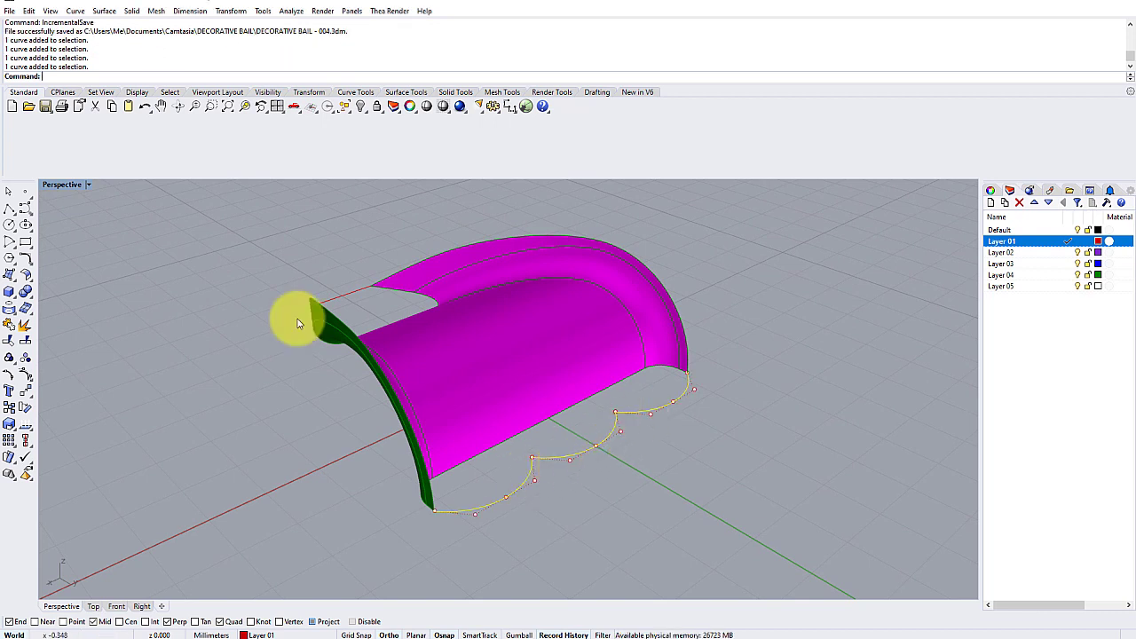
left_click(7, 330)
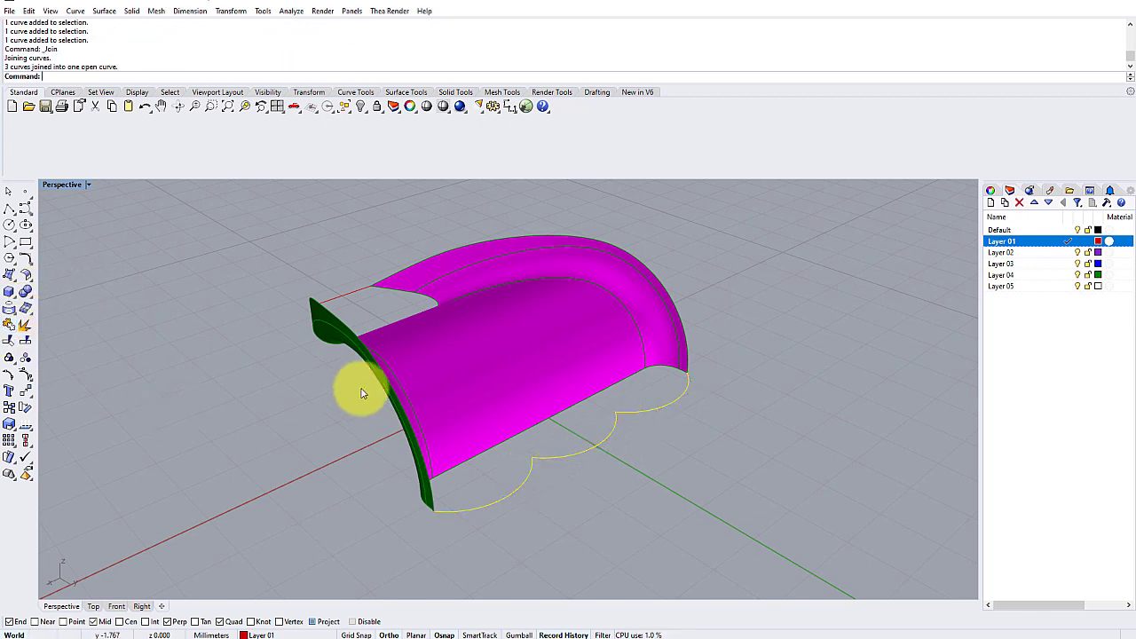
right_click_drag(450, 316, 665, 266)
Maximize the Top viewport and zoom in on the joined scalloped curve along the magenta edge
double_click(59, 182)
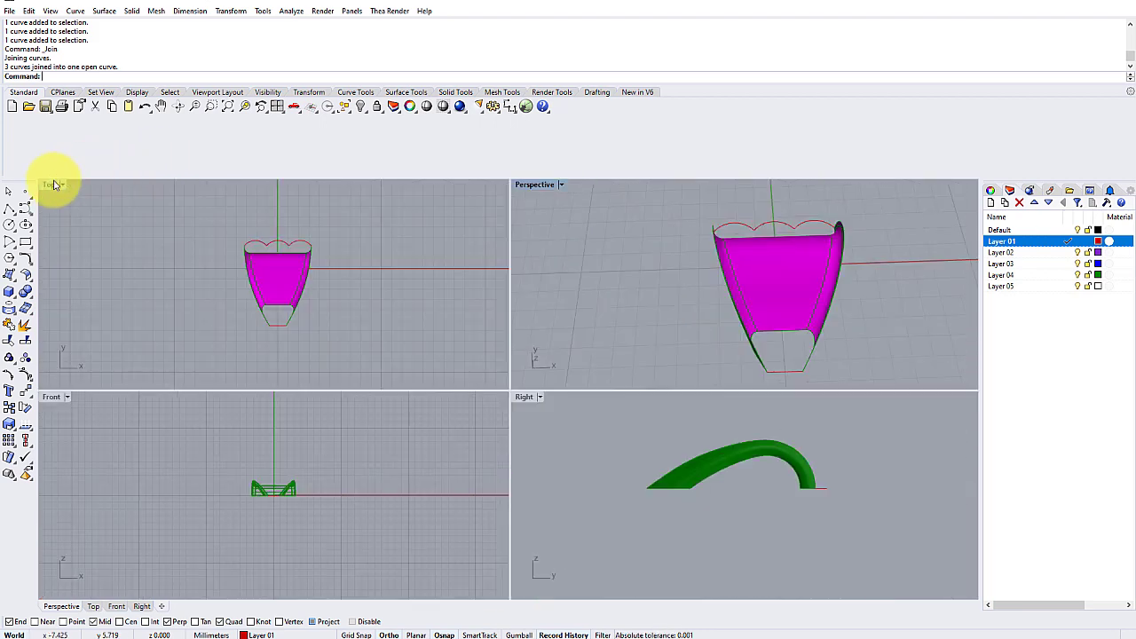
double_click(48, 184)
scroll(533, 279, "up", 3)
scroll(500, 314, "up", 2)
right_click_drag(515, 258, 522, 264)
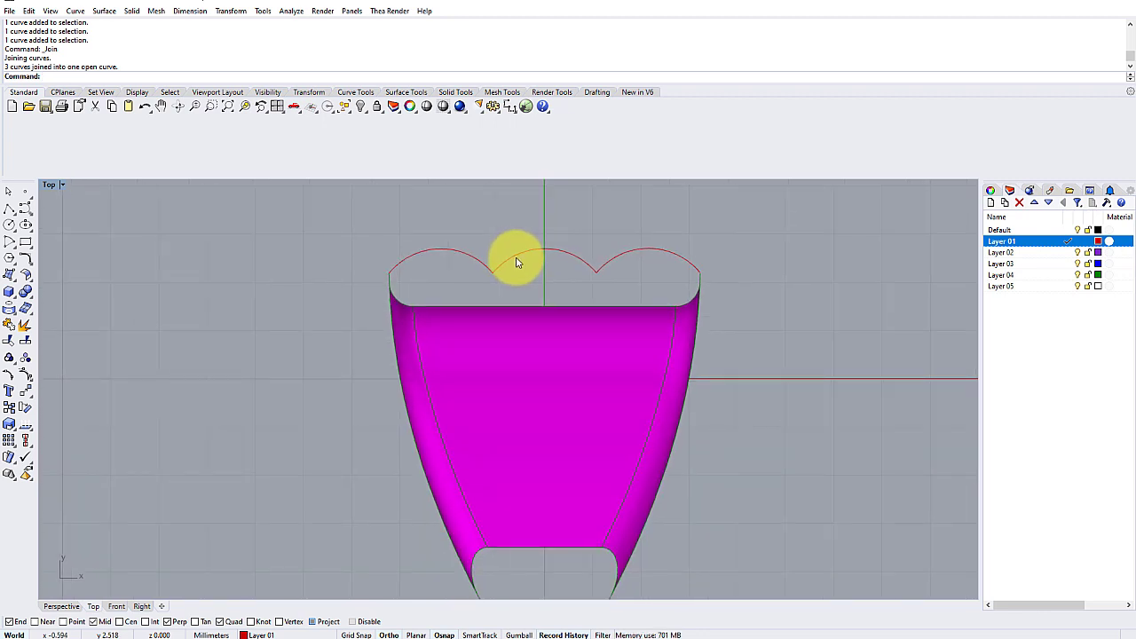
scroll(521, 264, "up", 2)
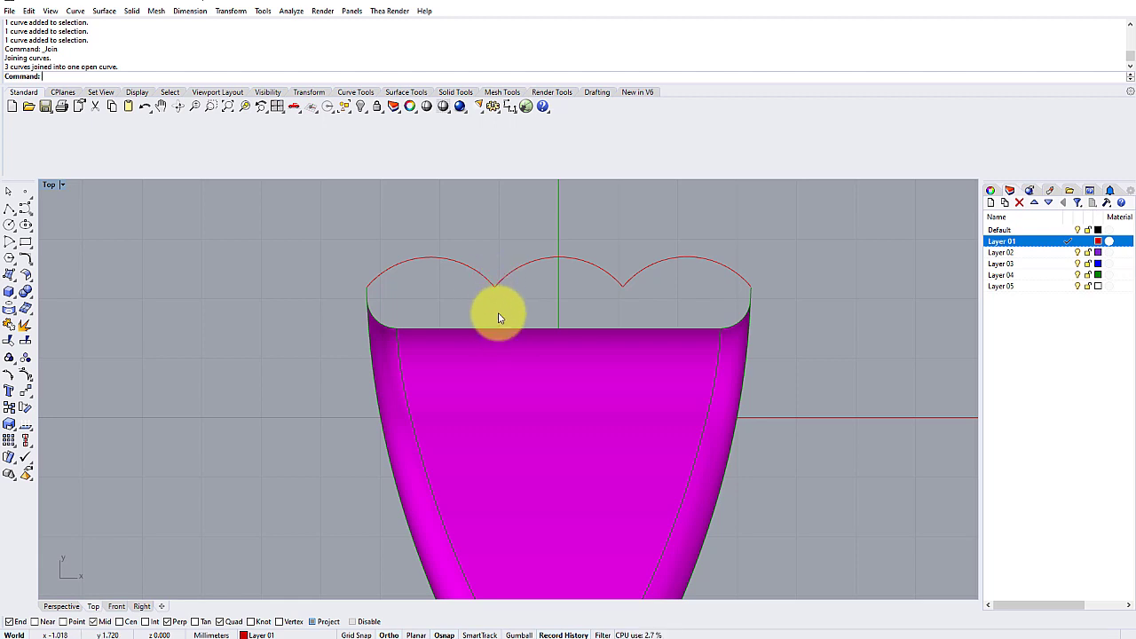
scroll(520, 315, "down", 2)
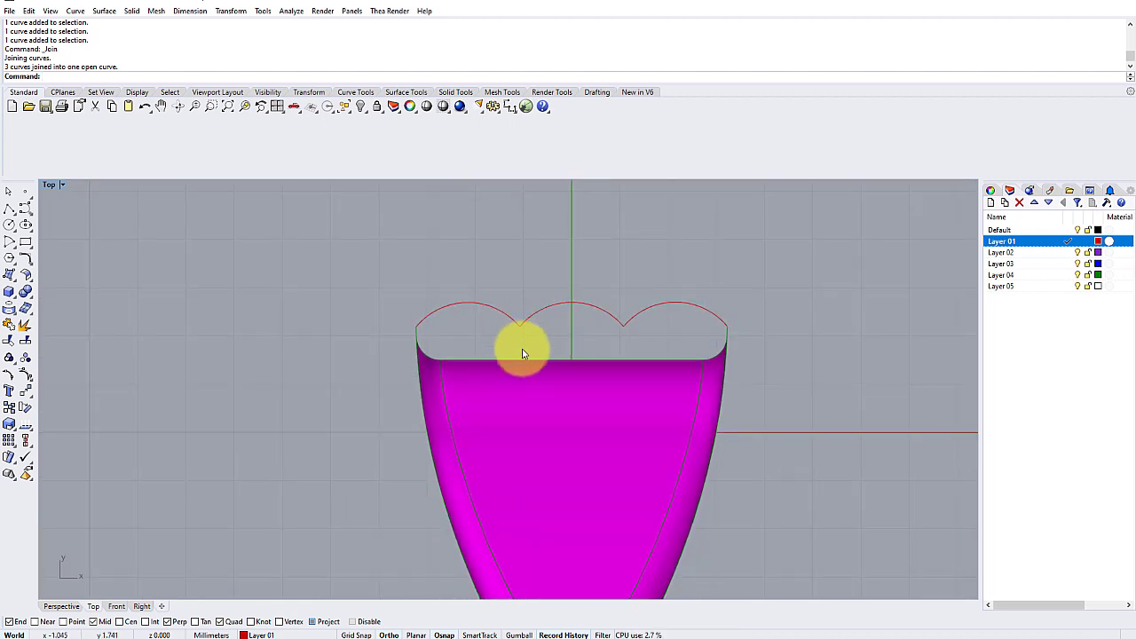
scroll(520, 342, "up", 2)
scroll(528, 324, "down", 2)
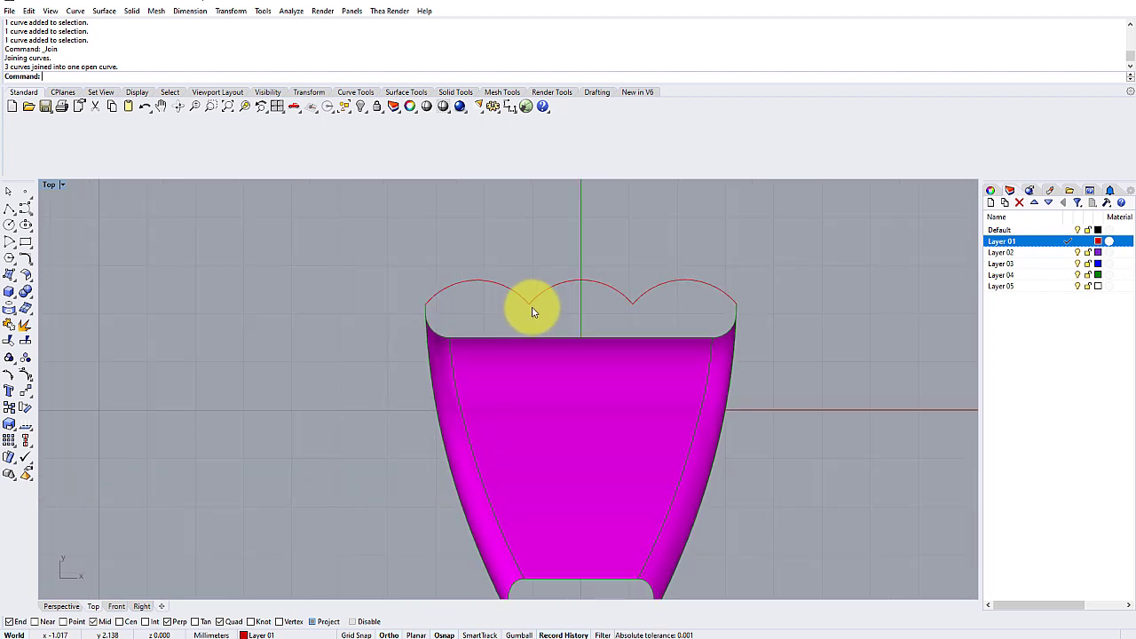
scroll(533, 312, "up", 3)
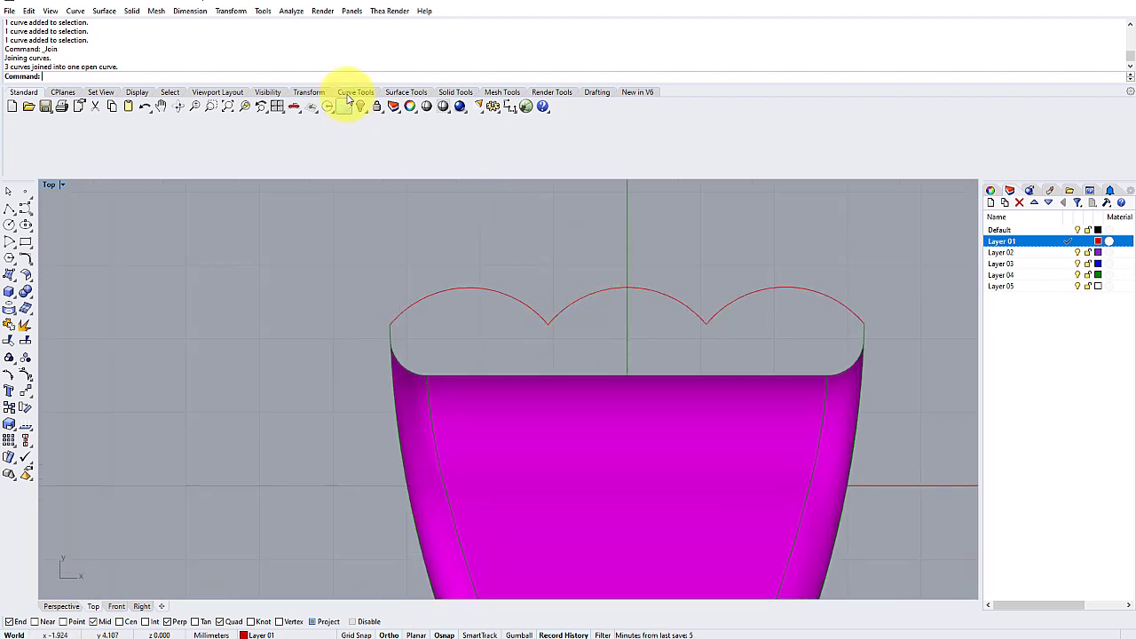
Measure the distance from the scallop's dip to the surface's top edge: 0.692 mm
left_click(292, 11)
left_click(314, 116)
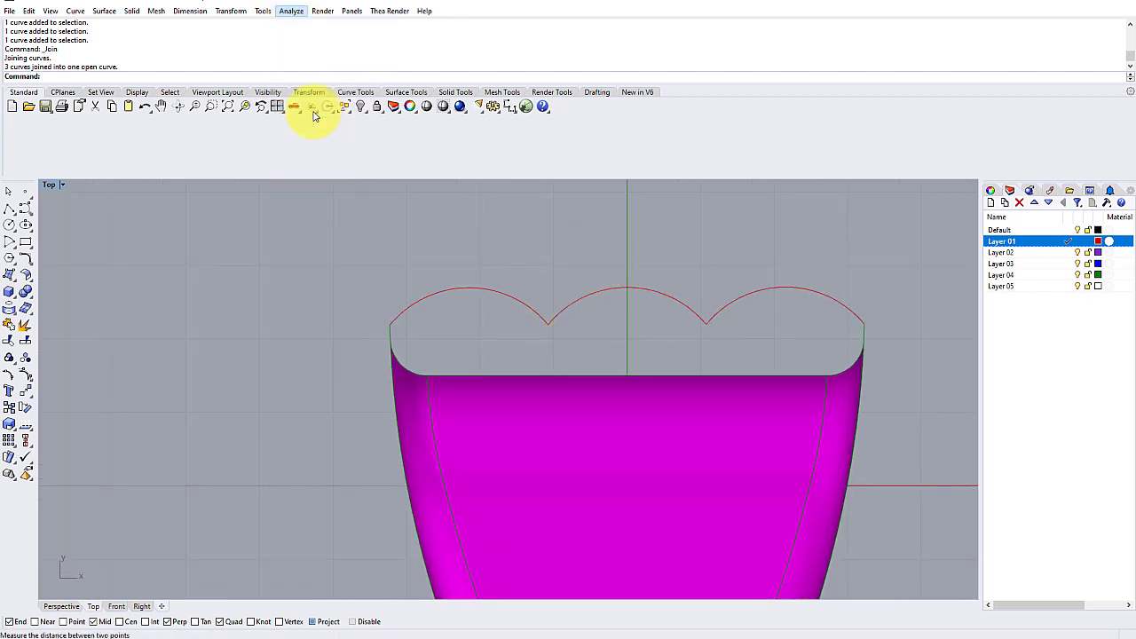
scroll(543, 342, "up", 2)
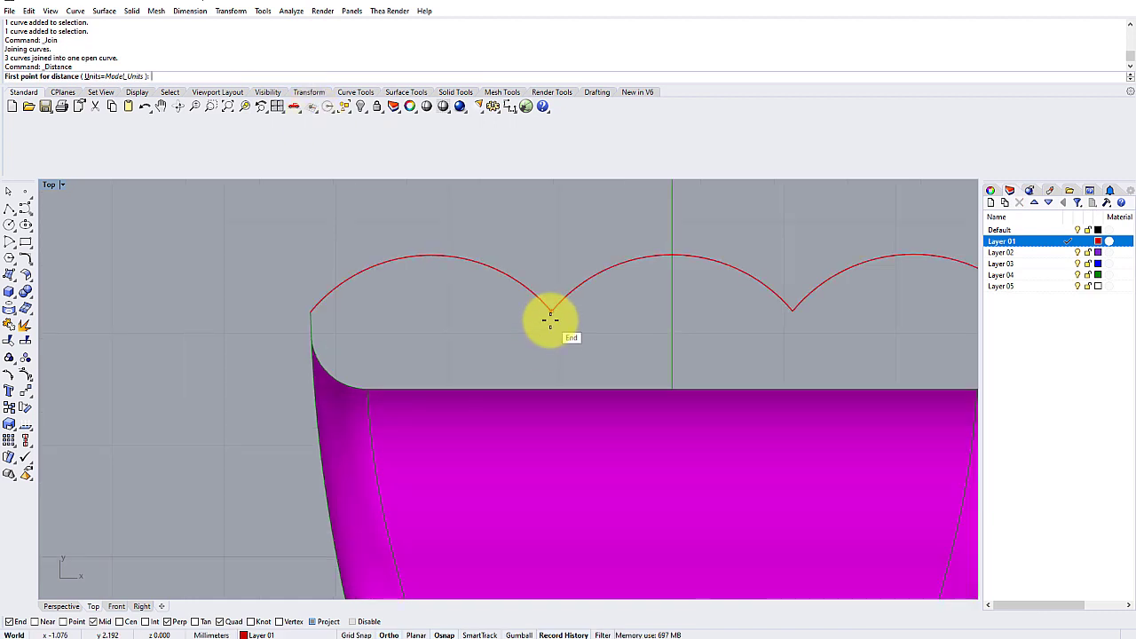
left_click(550, 320)
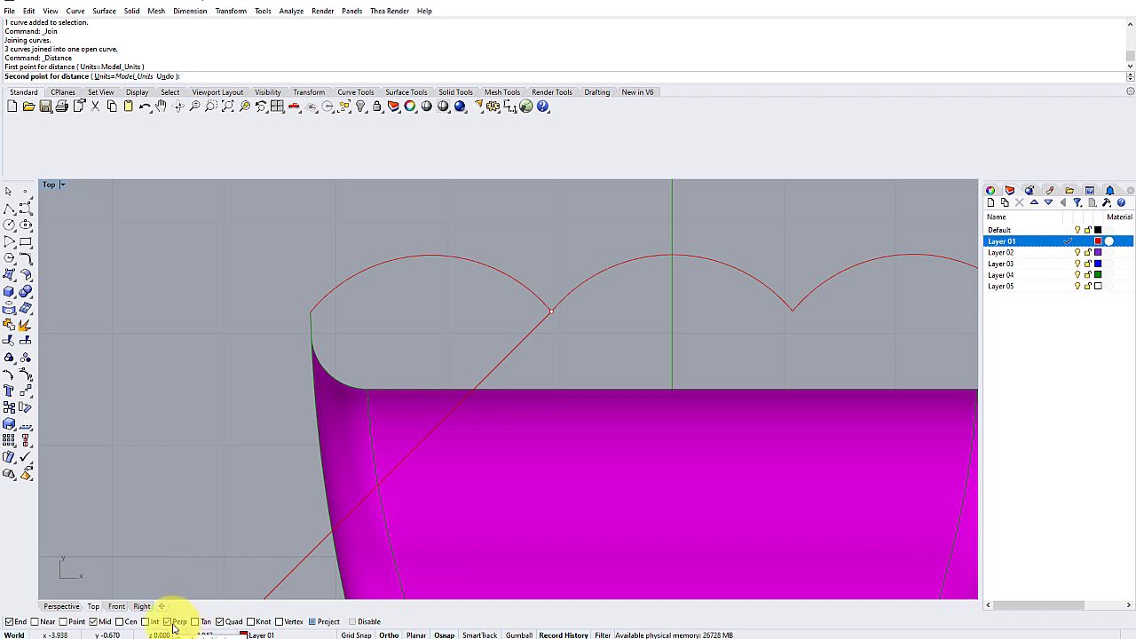
left_click(549, 388)
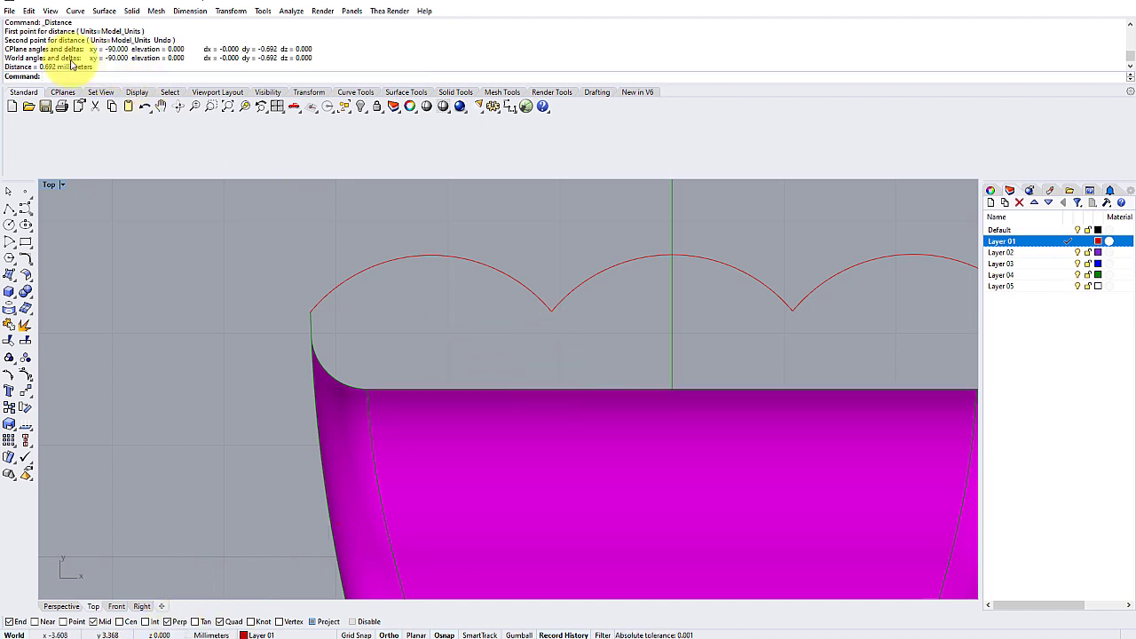
Zoom and pan the Top view to inspect the 0.692 mm gap near the scalloped curve
scroll(527, 305, "down", 3)
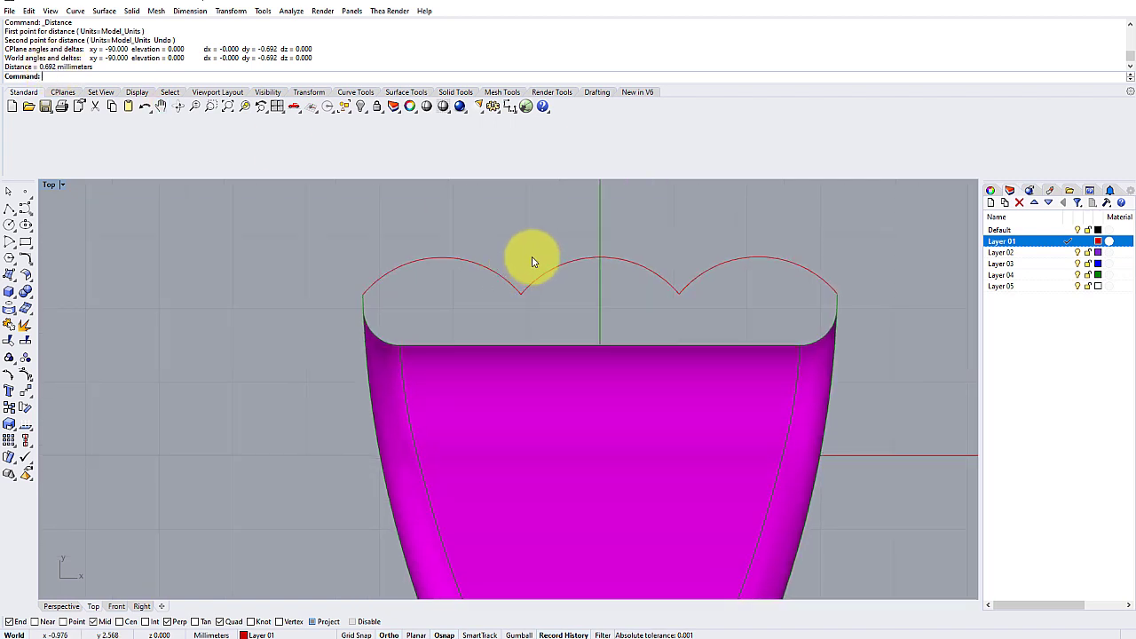
scroll(540, 284, "up", 1)
scroll(559, 275, "down", 4)
scroll(553, 284, "up", 3)
scroll(559, 305, "down", 3)
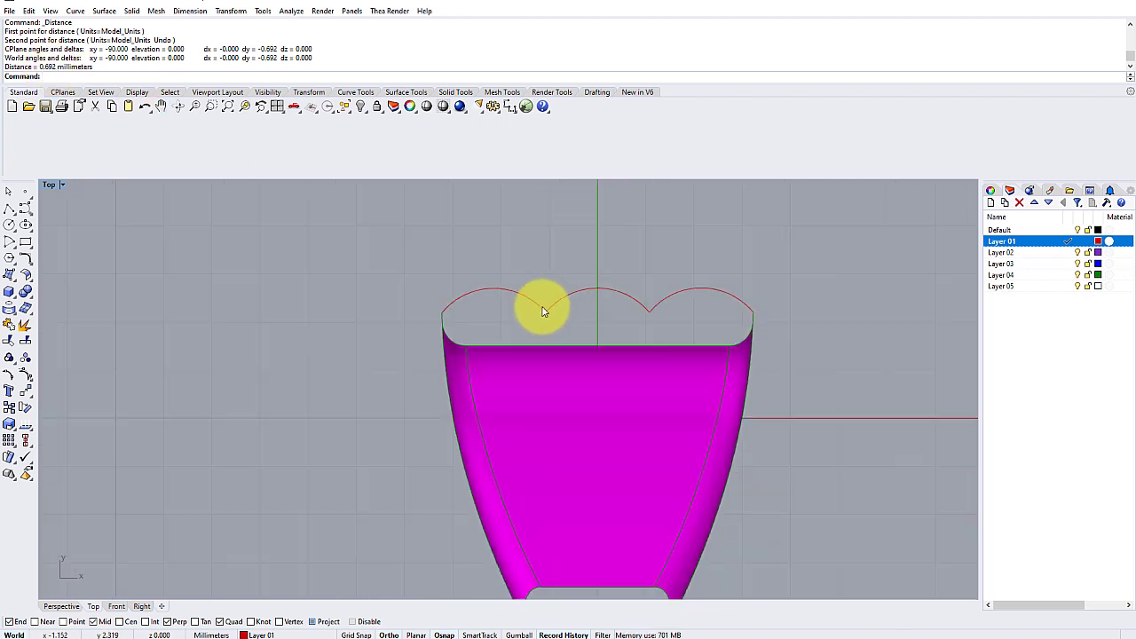
scroll(540, 305, "up", 3)
scroll(541, 298, "up", 2)
scroll(537, 305, "down", 3)
scroll(542, 306, "up", 1)
right_click_drag(542, 312, 523, 305)
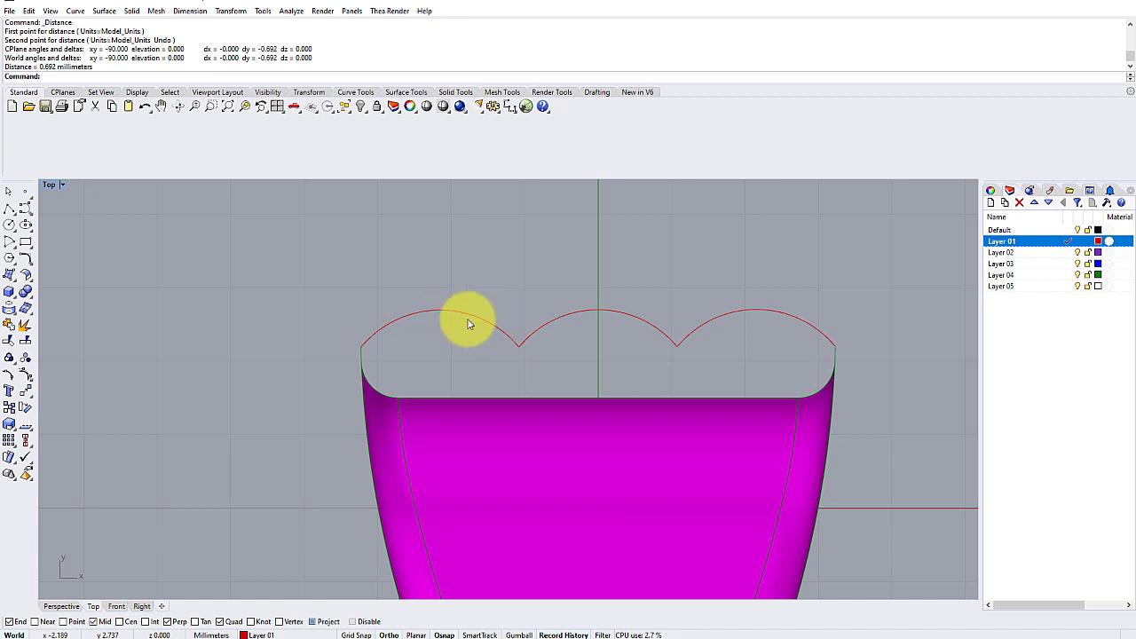
scroll(510, 320, "up", 4)
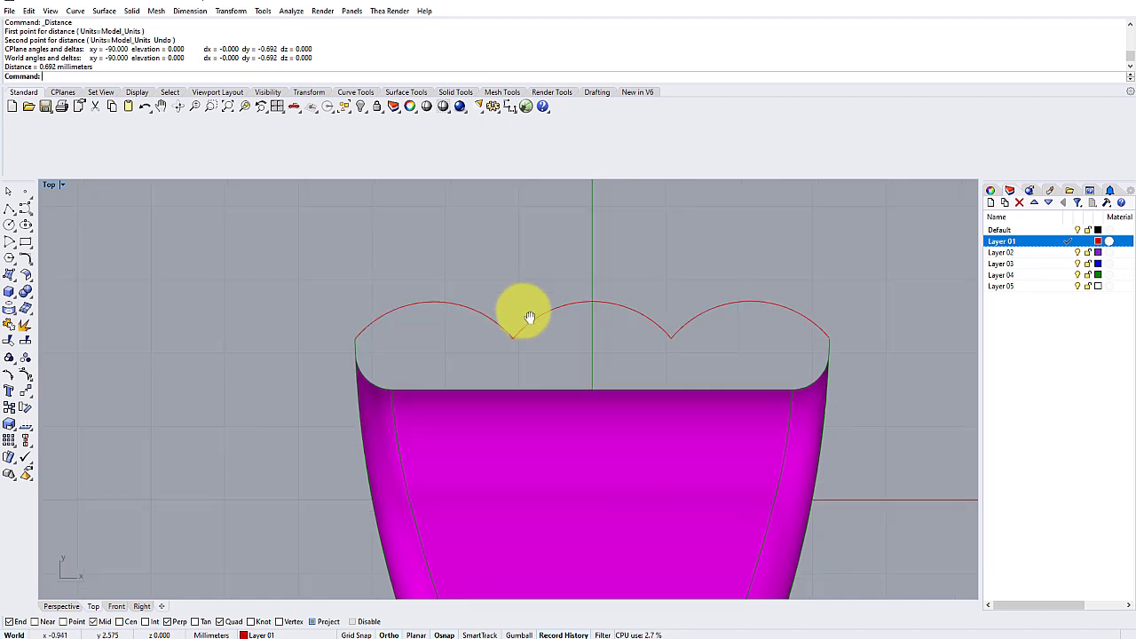
scroll(575, 325, "down", 1)
scroll(533, 325, "up", 1)
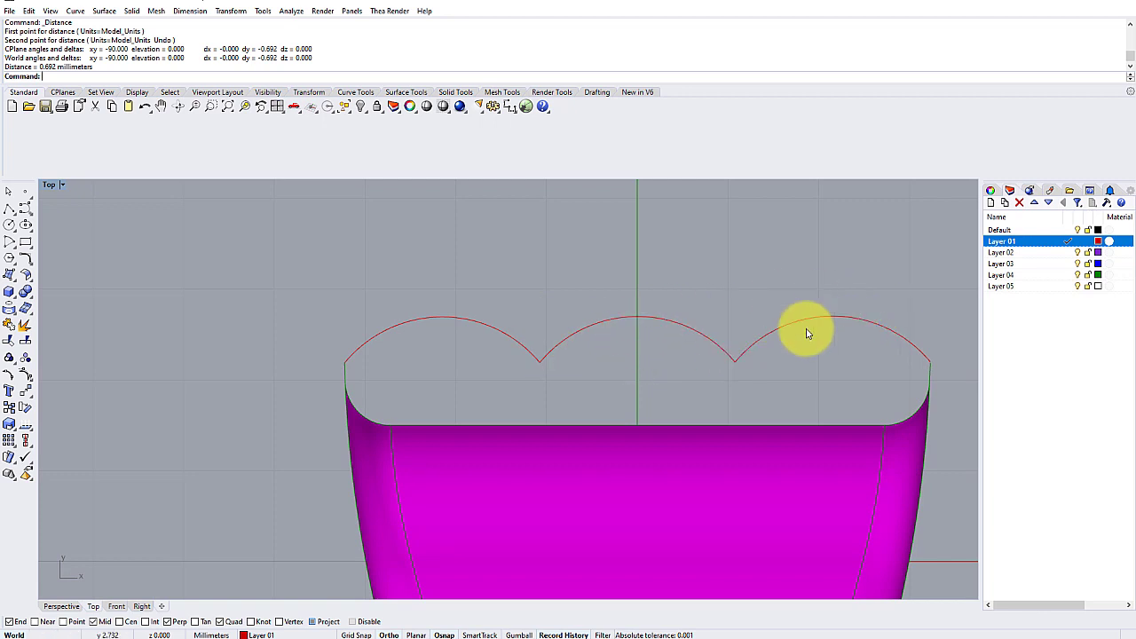
right_click_drag(665, 313, 592, 299)
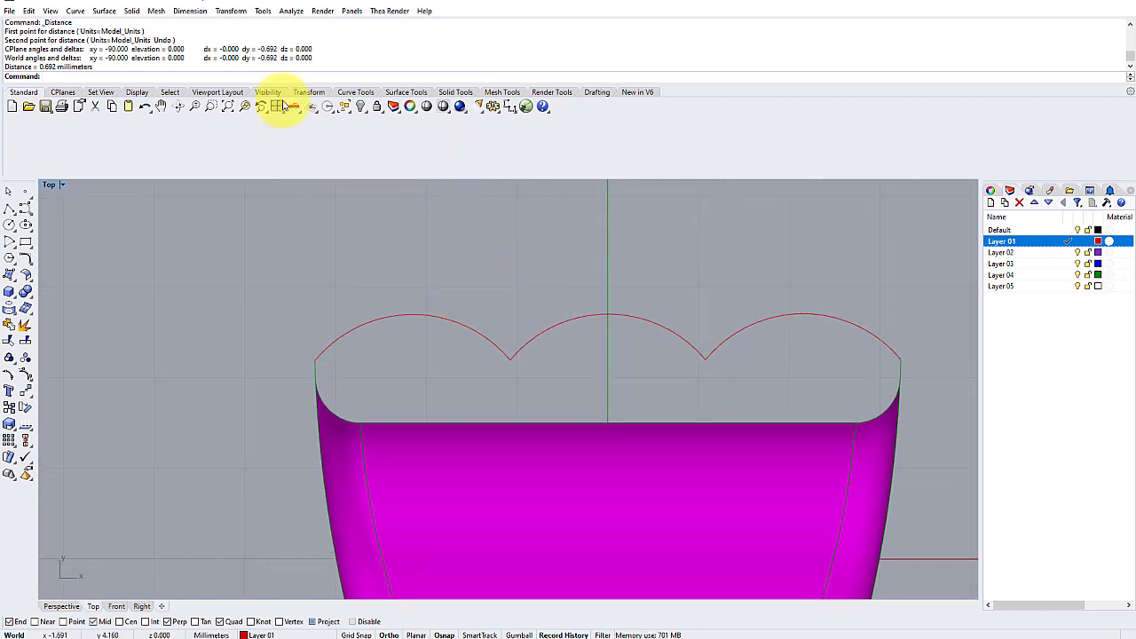
Add a vertical 0.50 linear dimension from the first scallop's peak to its dip, left of the curve
left_click(192, 13)
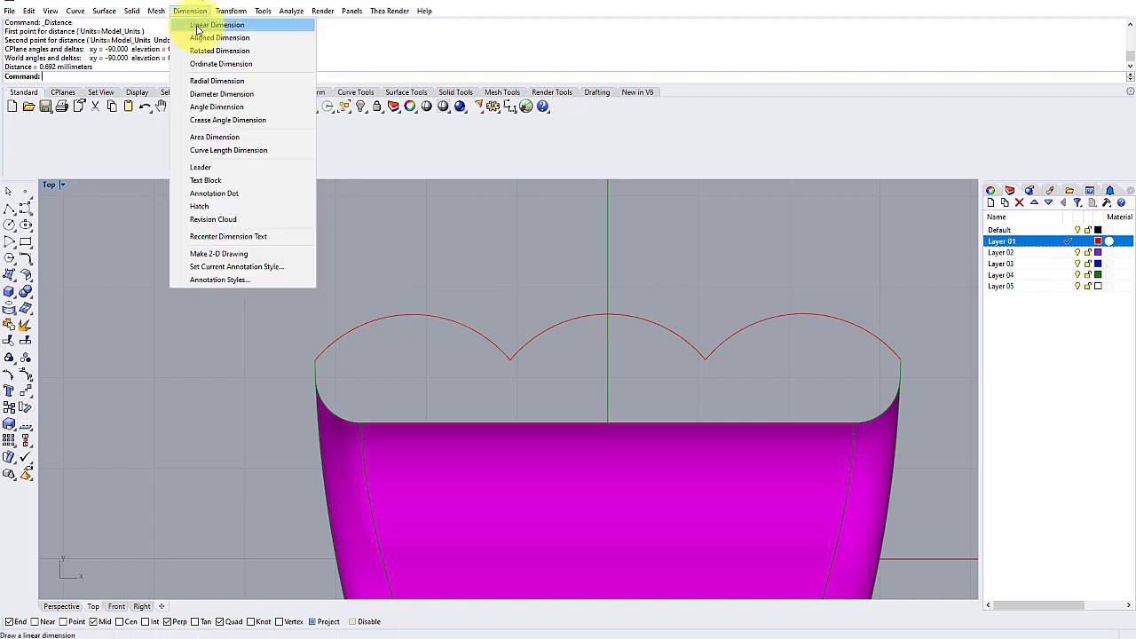
left_click(214, 25)
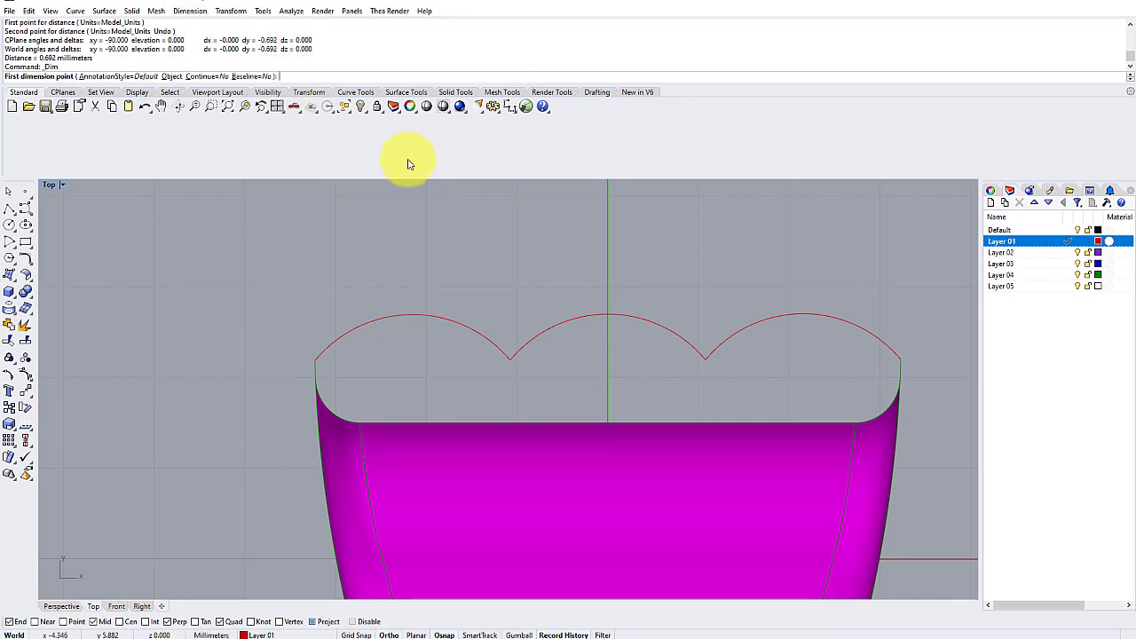
left_click(414, 307)
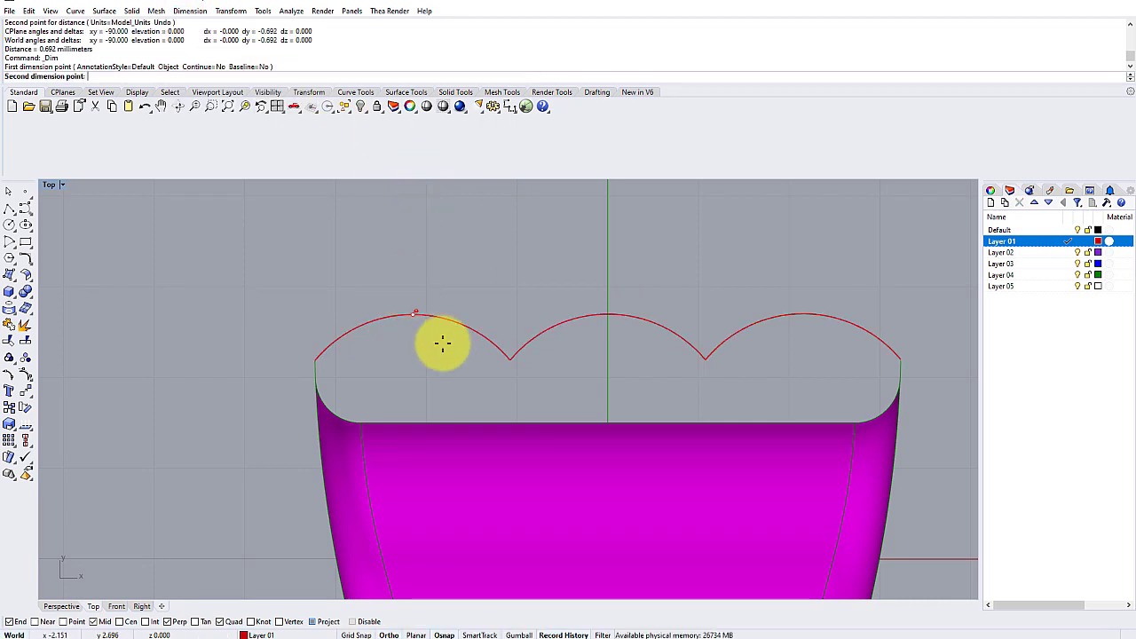
left_click(514, 363)
scroll(284, 329, "down", 3)
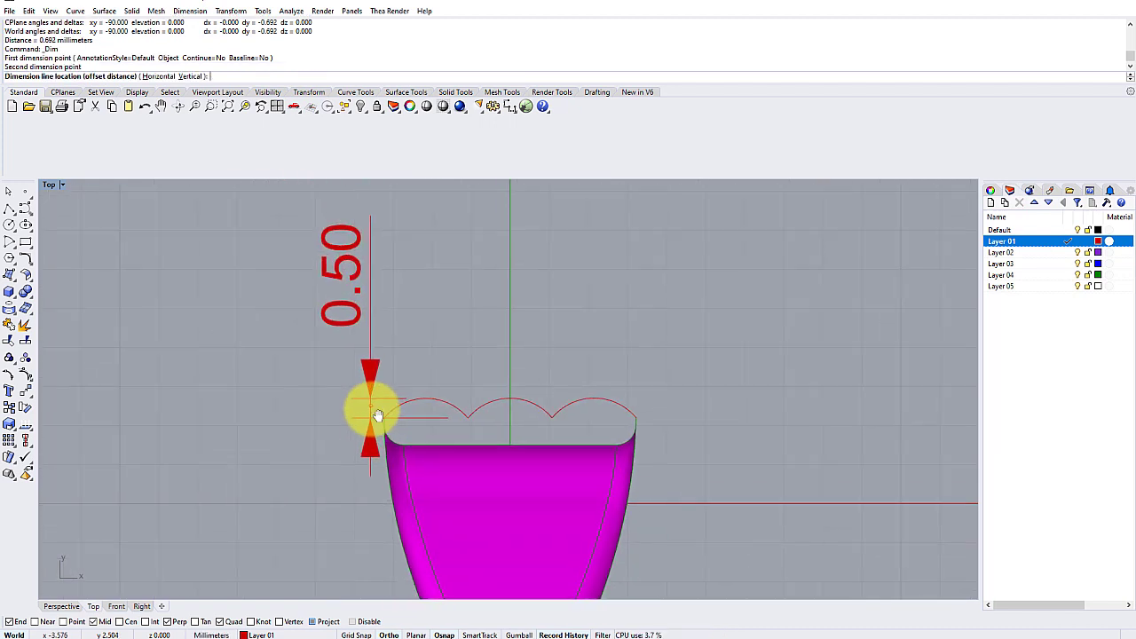
scroll(378, 417, "down", 2)
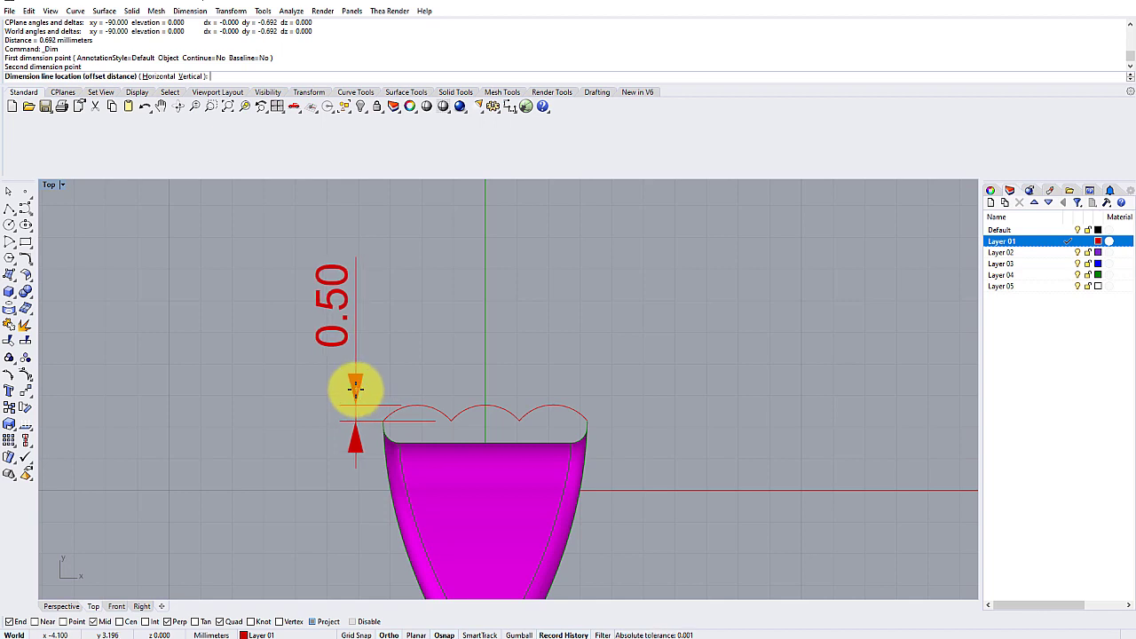
left_click(359, 387)
scroll(375, 376, "up", 3)
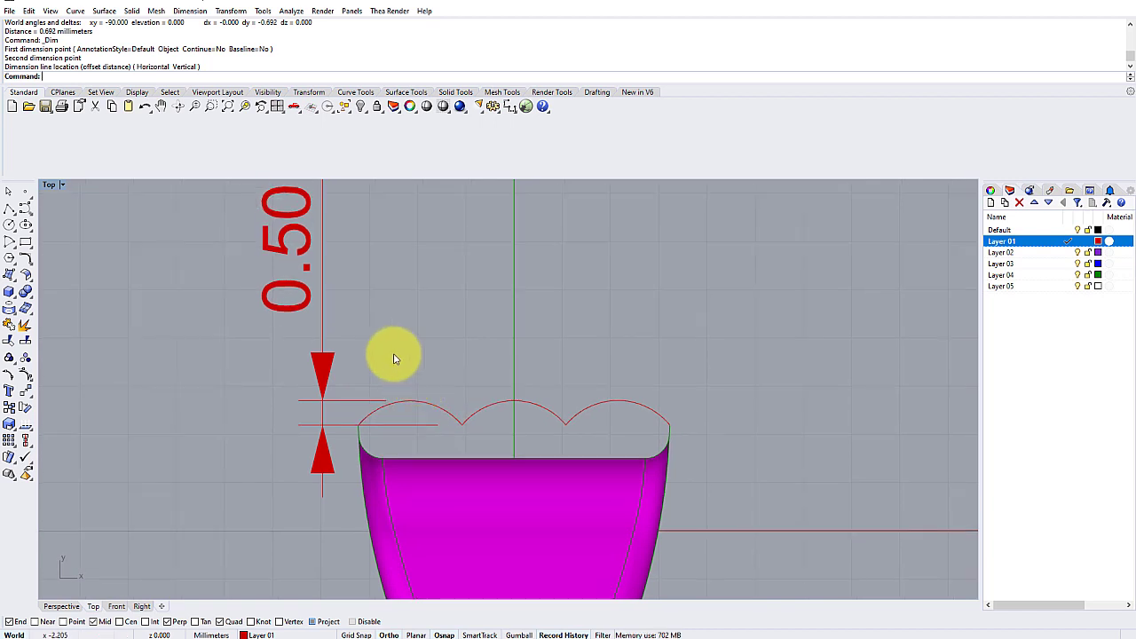
right_click_drag(388, 355, 357, 367)
left_click(323, 373)
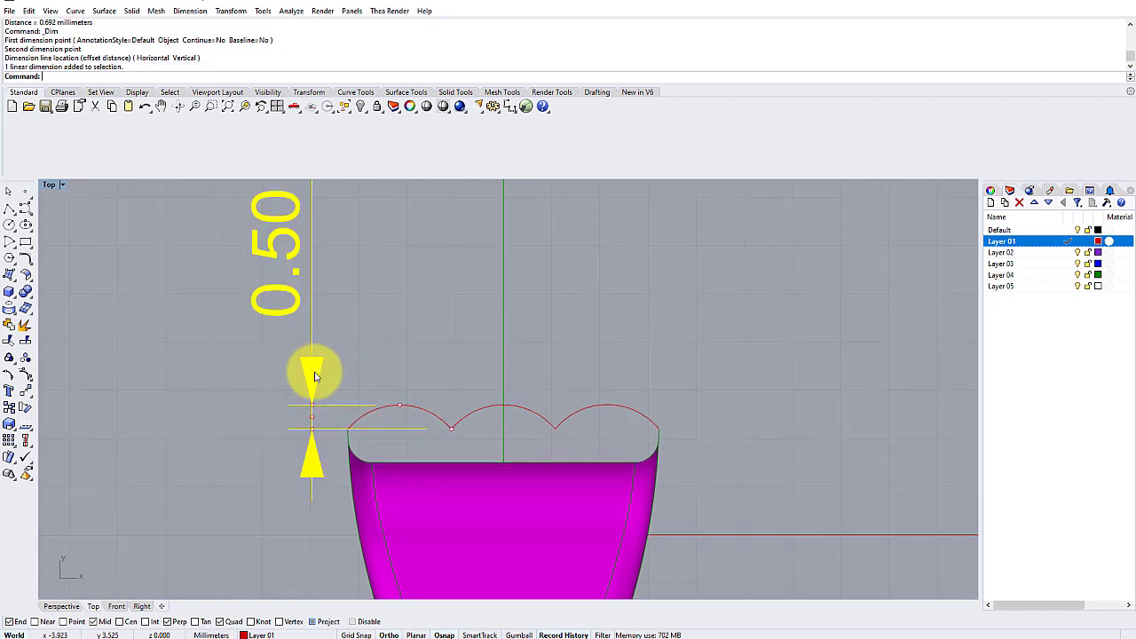
Delete the 0.50 dimension
key("Delete")
right_click_drag(399, 399, 388, 342)
scroll(388, 342, "up", 2)
Raise the scalloped curve's top row of control points 0.2 mm with Alt+Up nudges
left_click(382, 357)
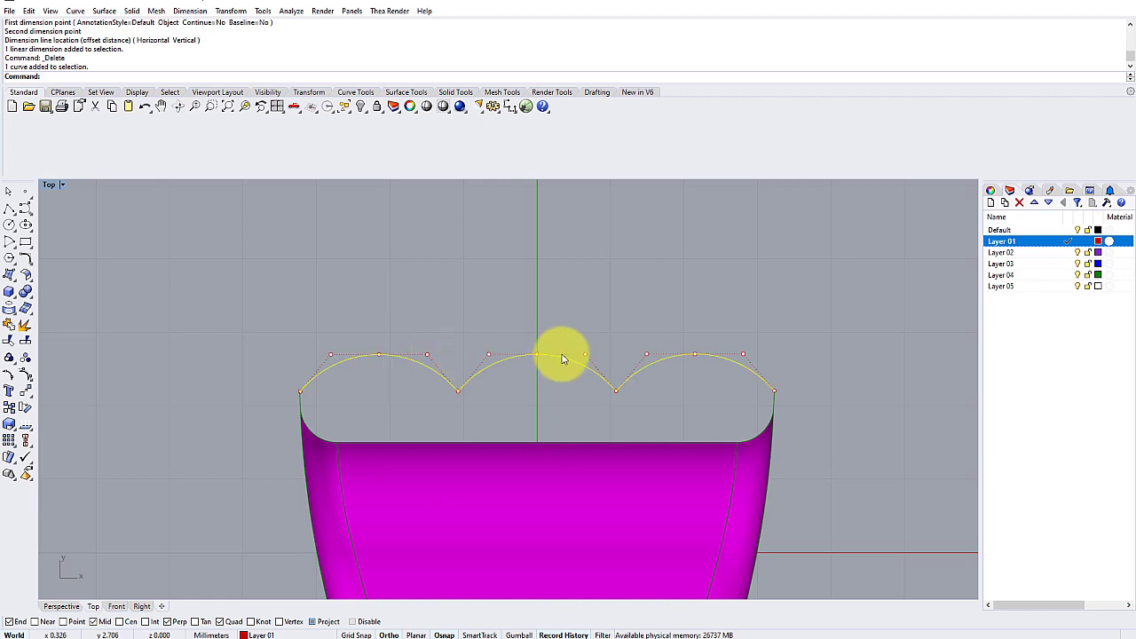
left_click_drag(240, 314, 798, 364)
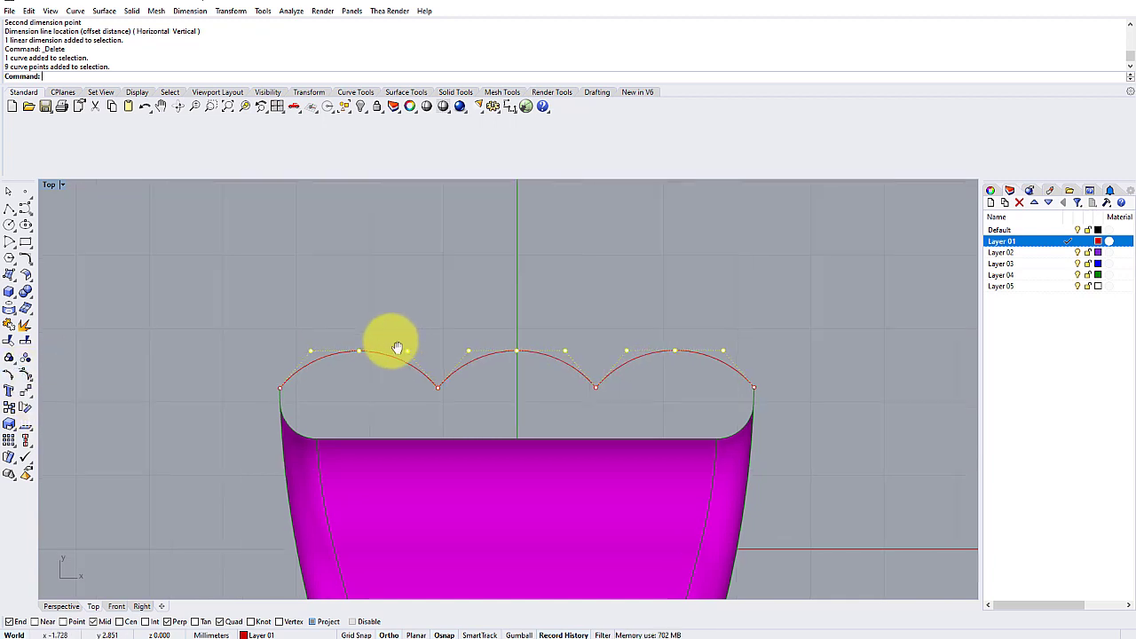
scroll(383, 347, "up", 3)
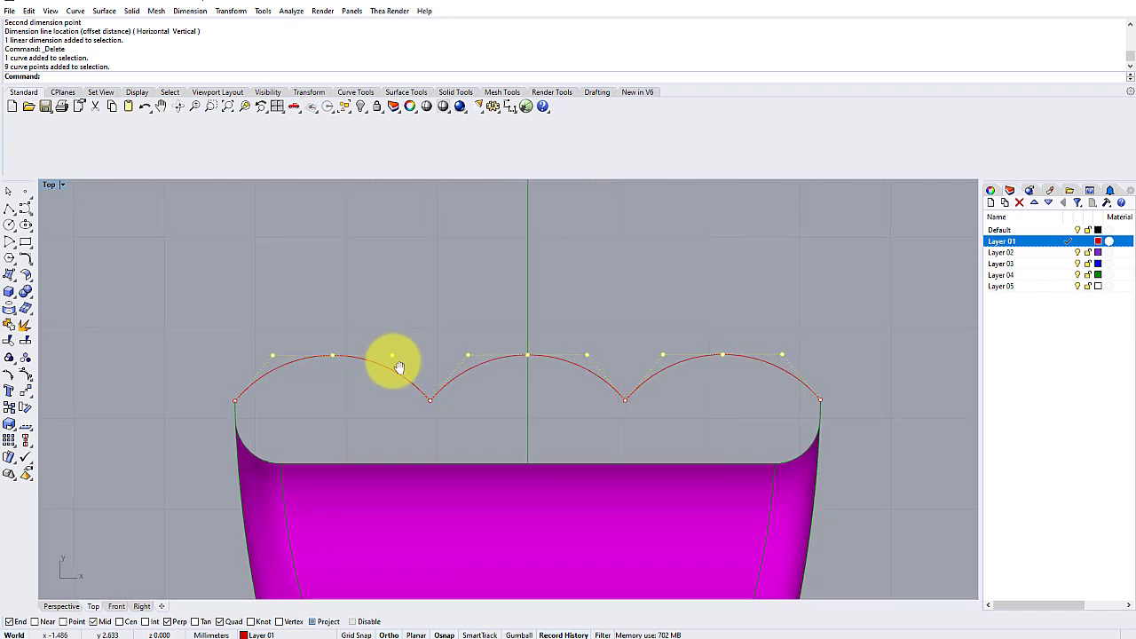
right_click_drag(397, 354, 408, 352)
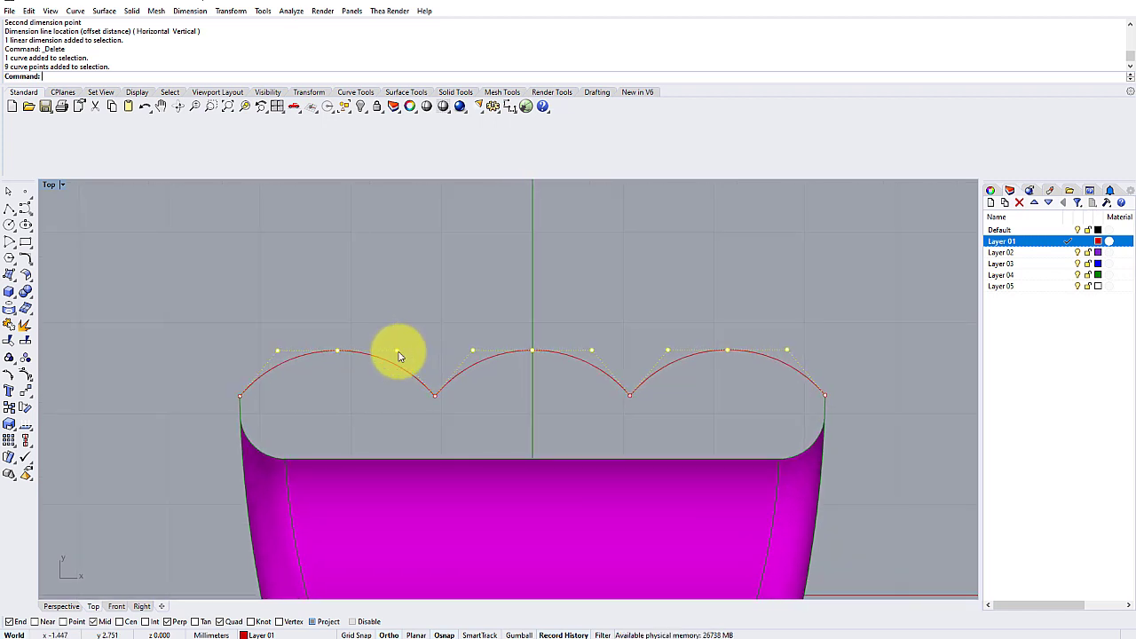
right_click_drag(535, 287, 552, 305)
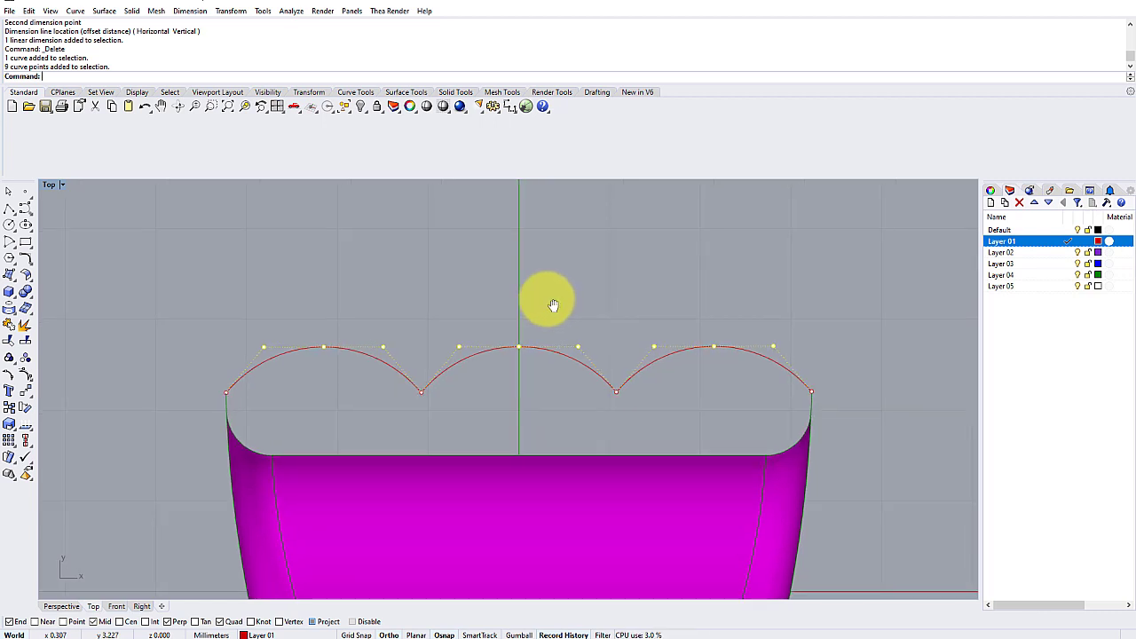
key("alt+Up")
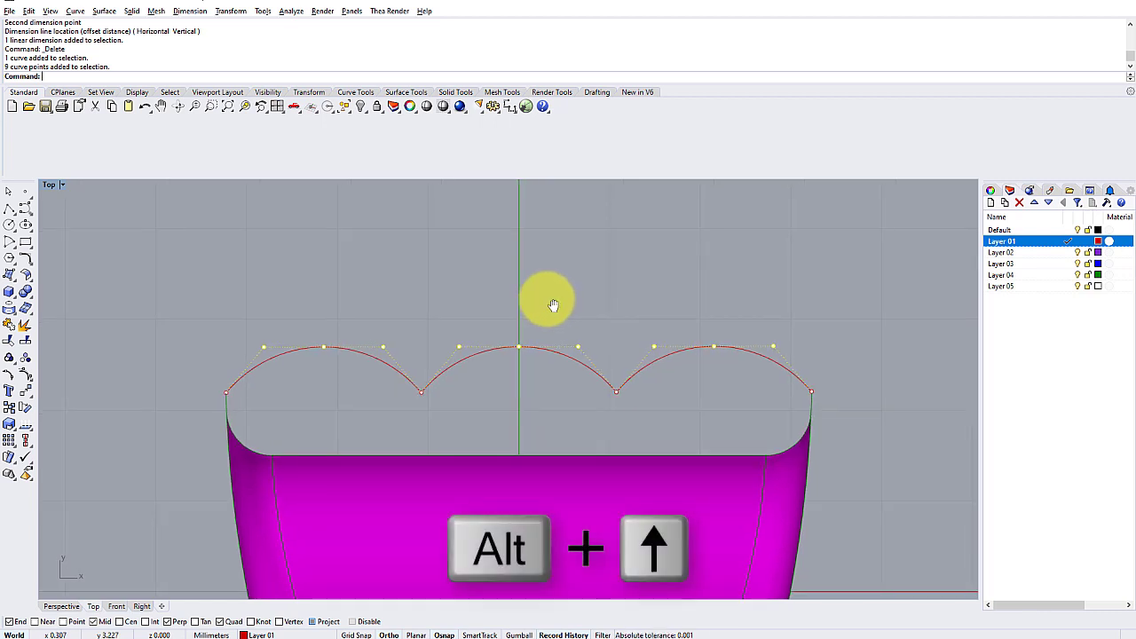
key("alt+Up")
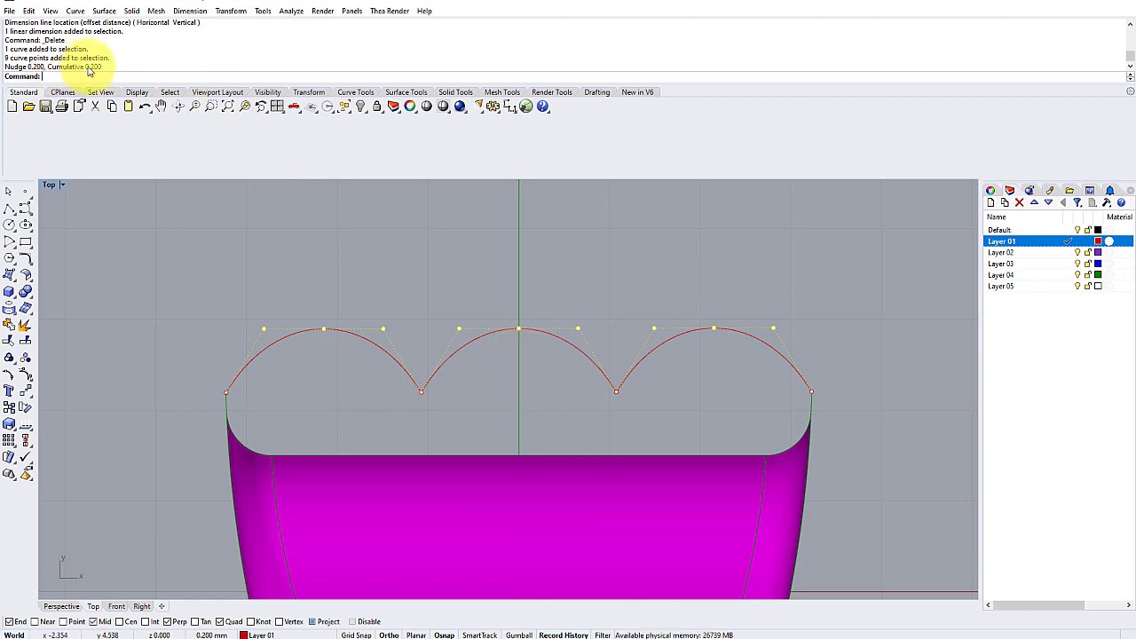
left_click(368, 241)
scroll(367, 241, "down", 2)
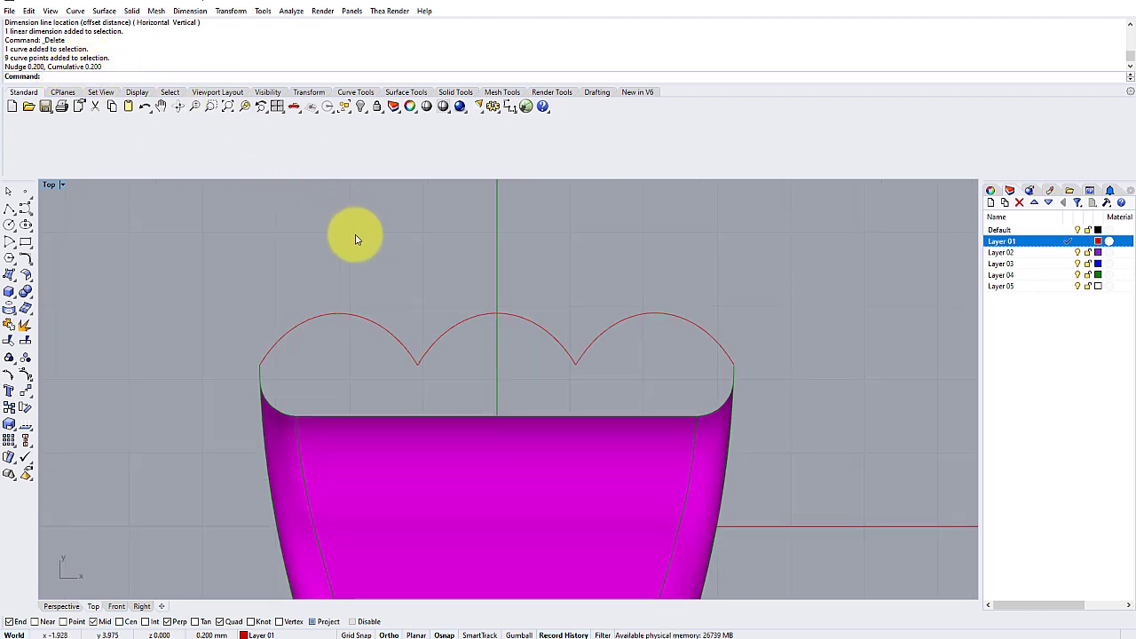
right_click_drag(403, 257, 416, 266)
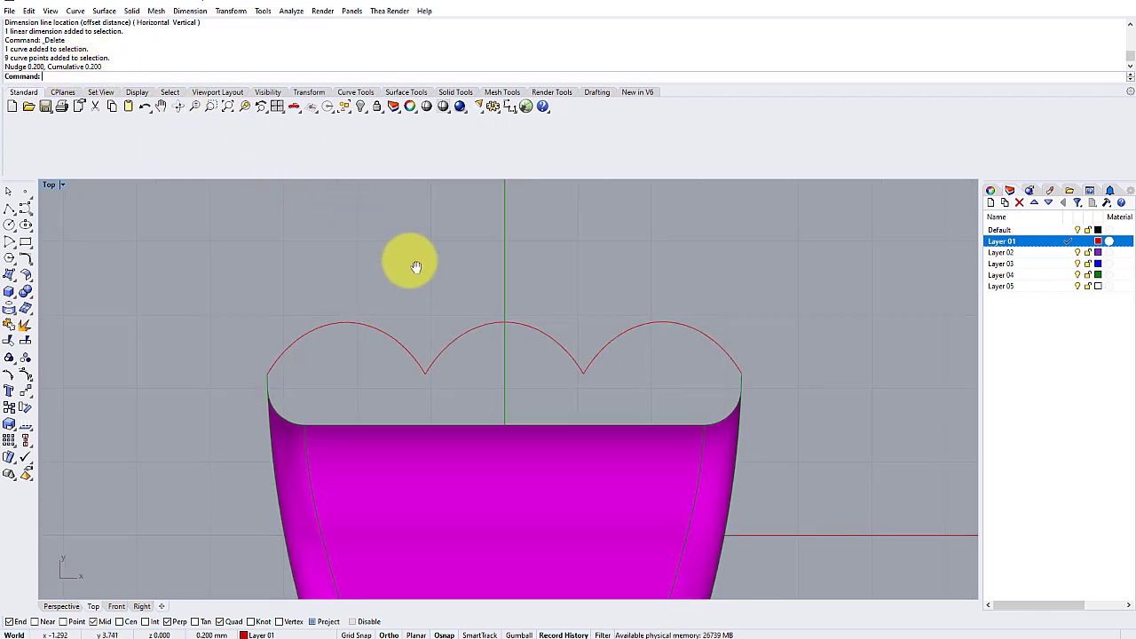
left_click(289, 11)
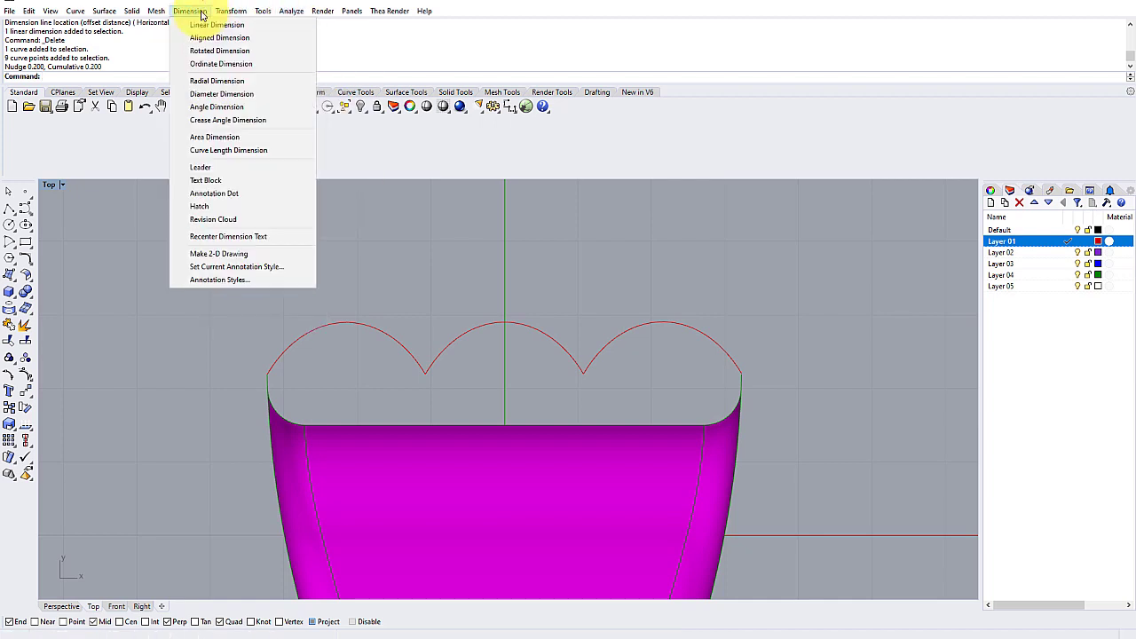
left_click(203, 26)
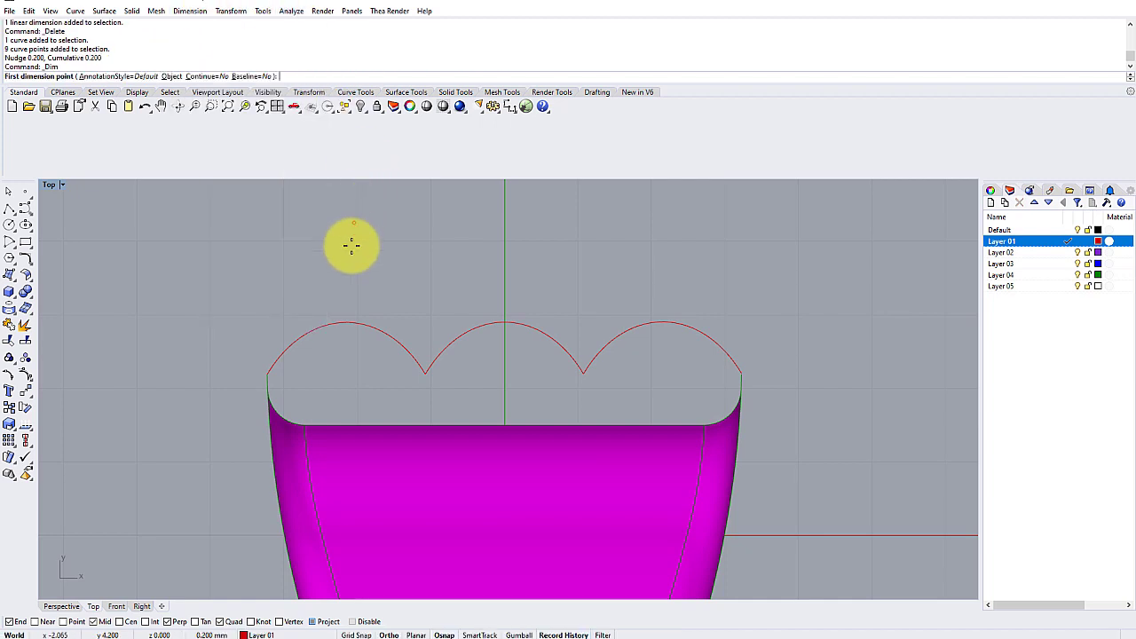
left_click(347, 311)
left_click(413, 372)
scroll(246, 335, "down", 3)
right_click_drag(246, 334, 348, 385)
left_click(327, 383)
scroll(412, 359, "down", 2)
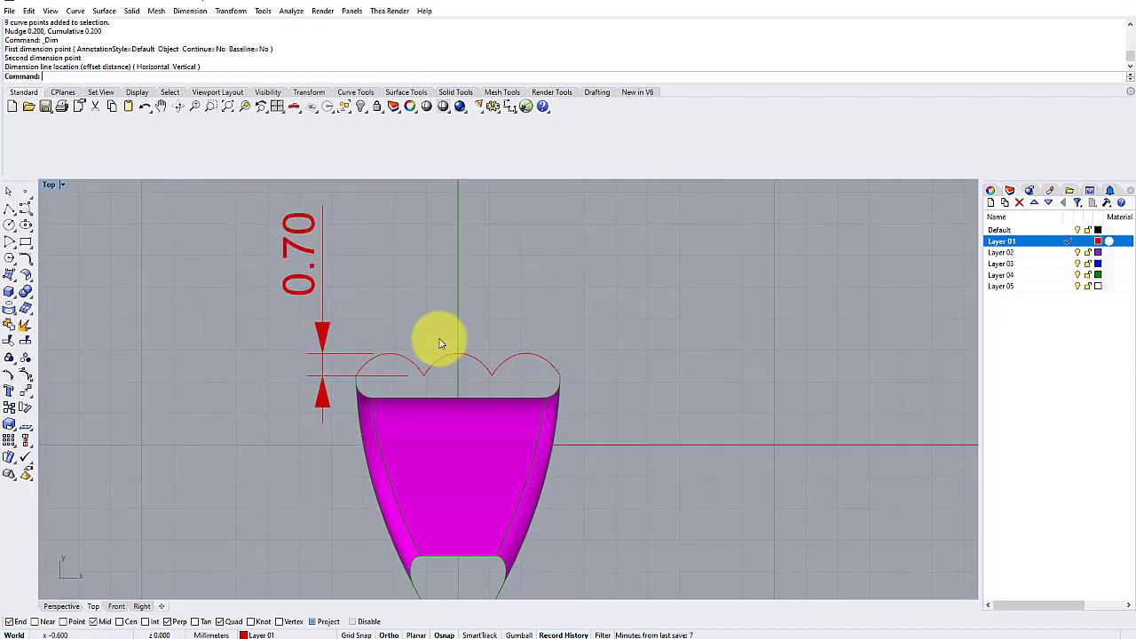
scroll(444, 339, "down", 2)
scroll(444, 337, "up", 3)
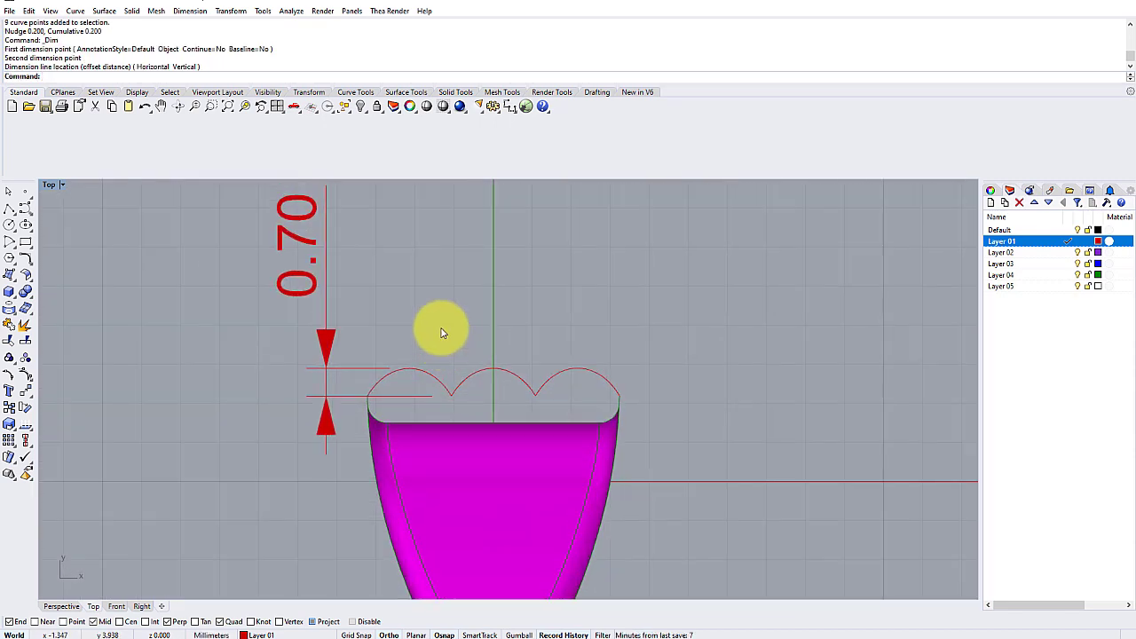
scroll(440, 336, "down", 1)
left_click(320, 298)
key("Delete")
scroll(398, 374, "up", 3)
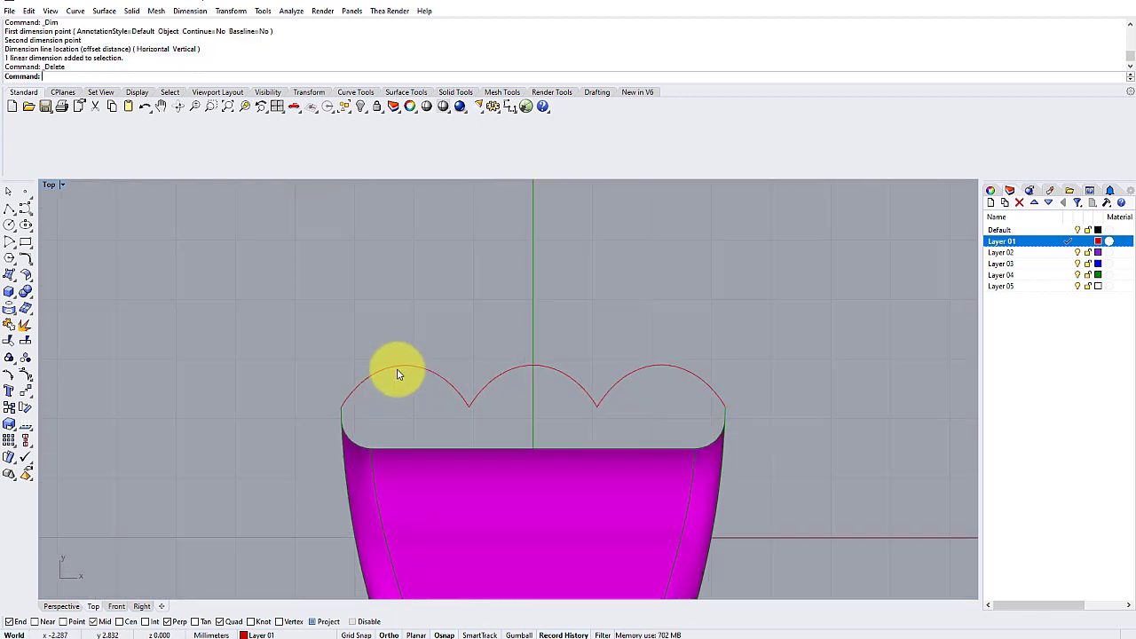
scroll(397, 375, "down", 1)
scroll(355, 374, "up", 2)
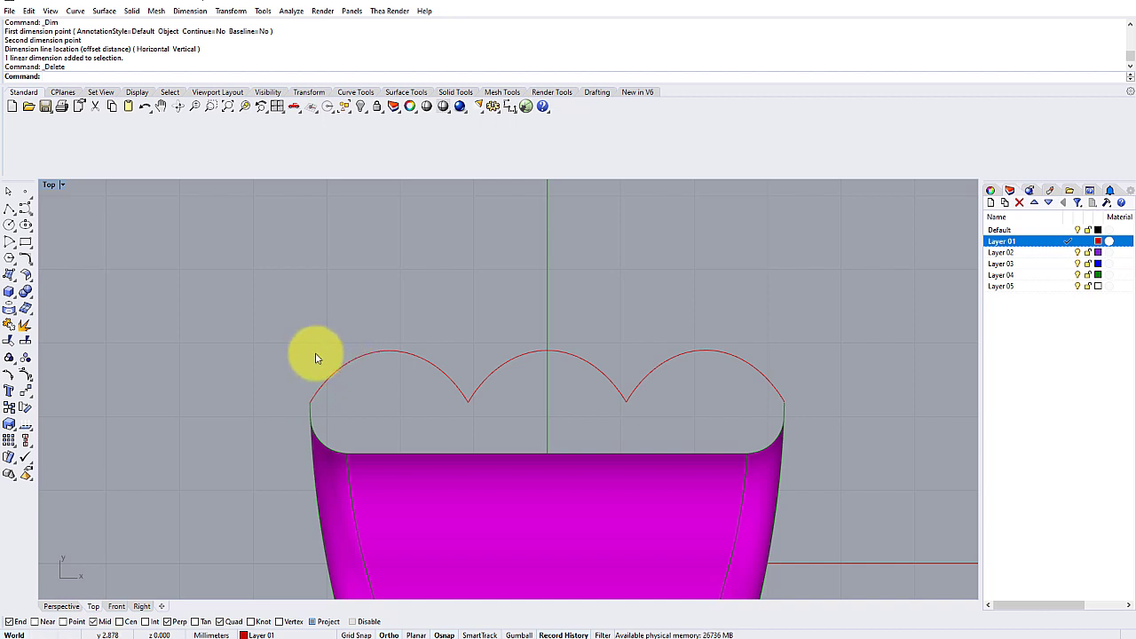
right_click_drag(786, 393, 831, 393)
right_click_drag(456, 343, 379, 332)
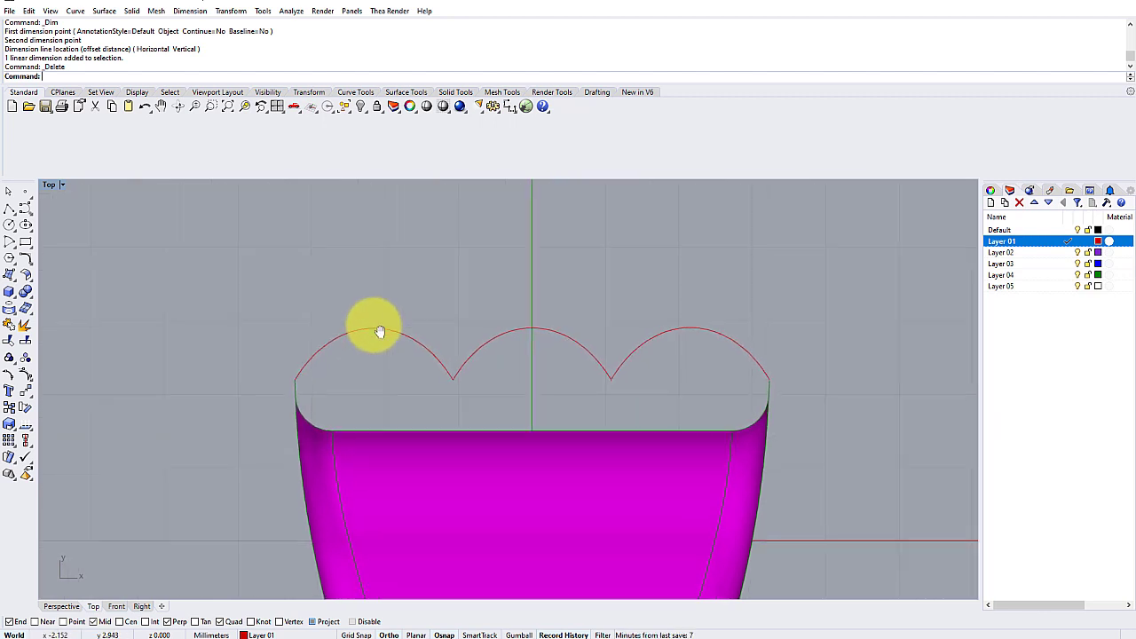
Drag the scalloped curve's outermost top control points outward to make the end arches fuller
left_click(374, 331)
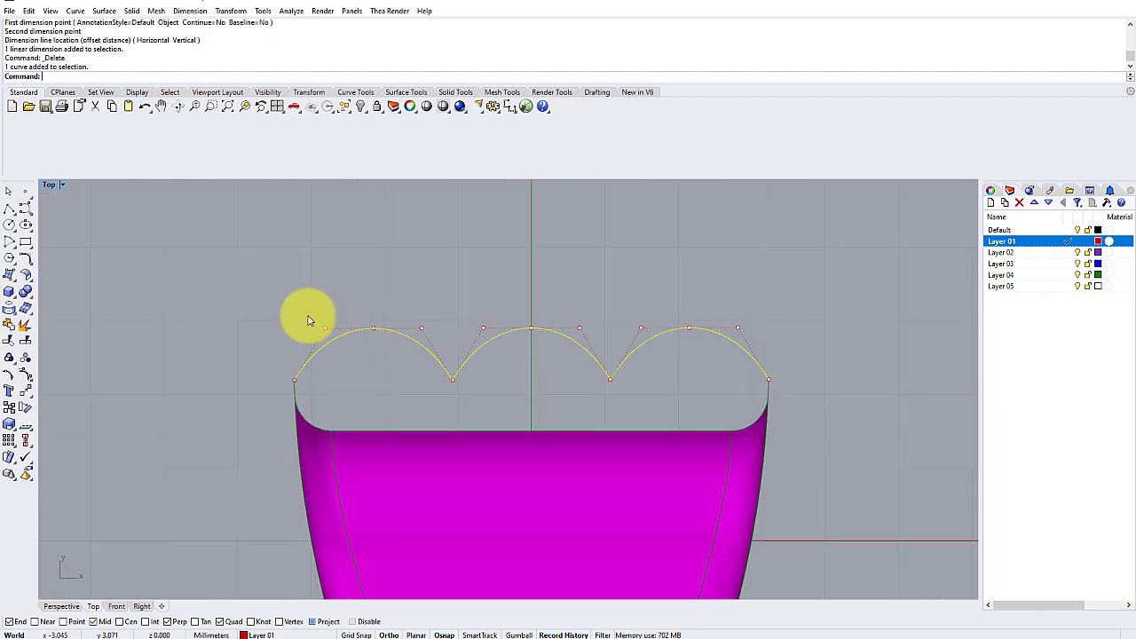
left_click_drag(308, 315, 346, 340)
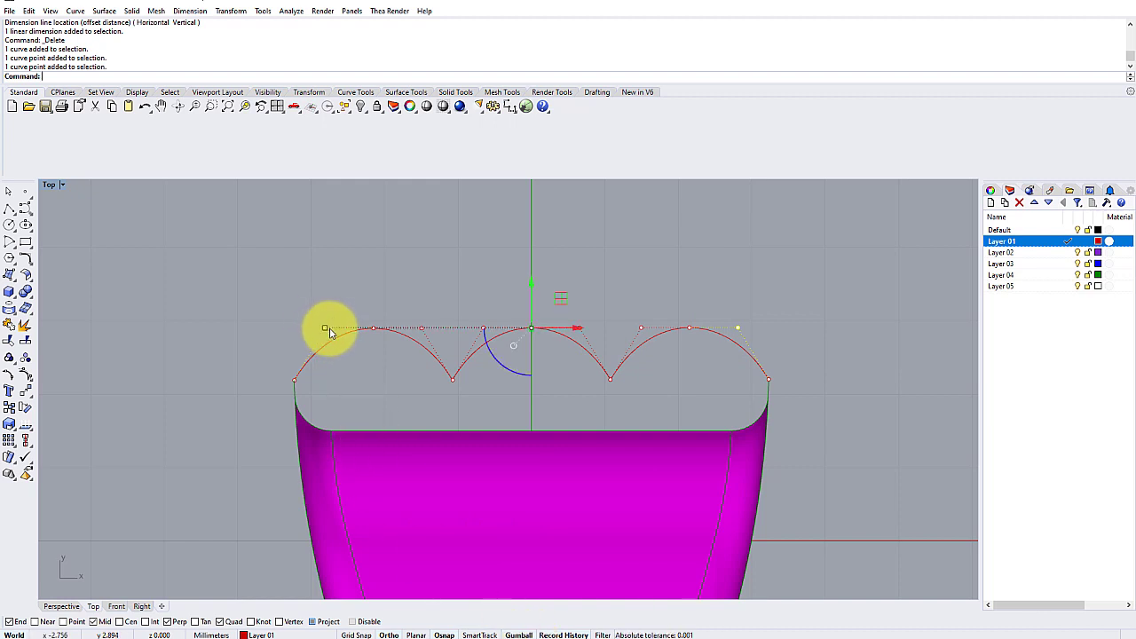
left_click_drag(324, 330, 318, 331)
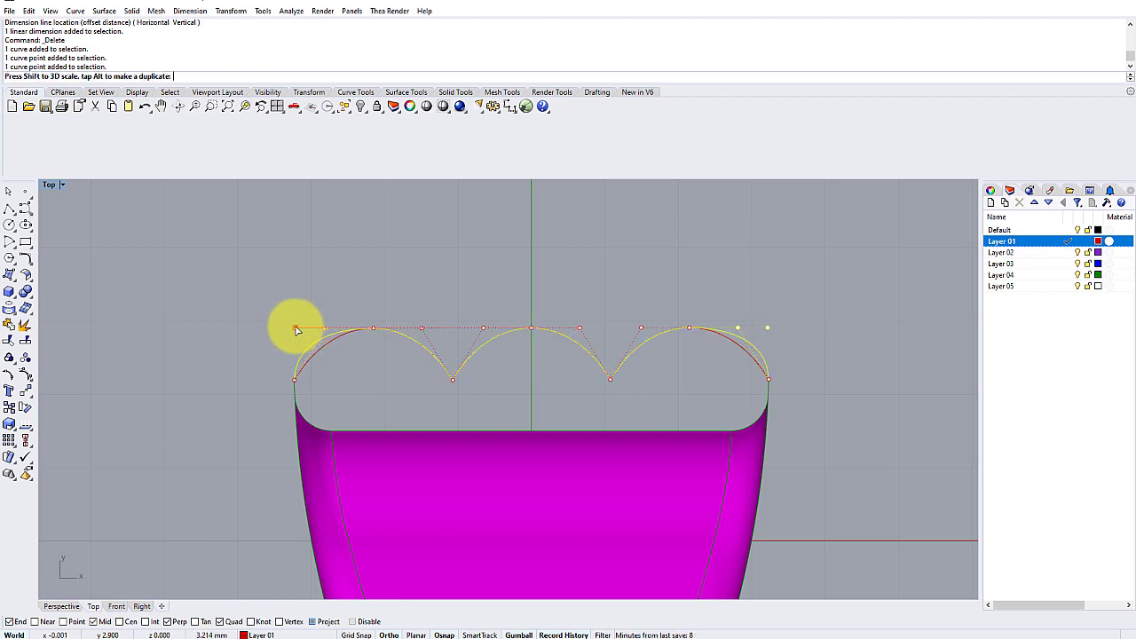
left_click_drag(297, 330, 302, 327)
scroll(304, 322, "down", 2)
scroll(337, 310, "up", 1)
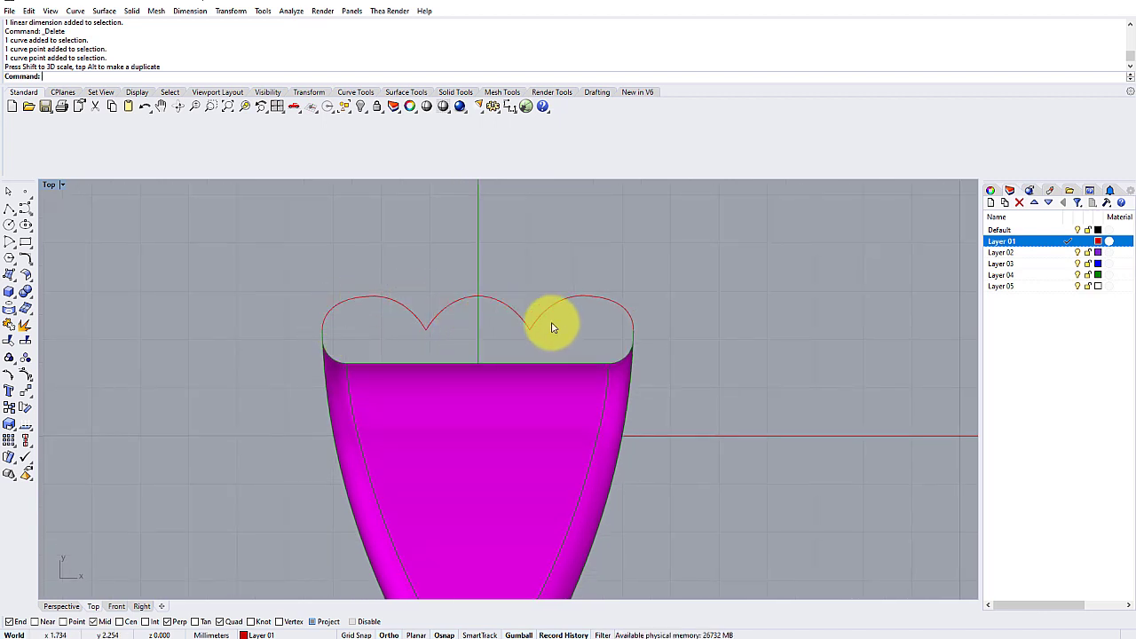
scroll(435, 275, "down", 3)
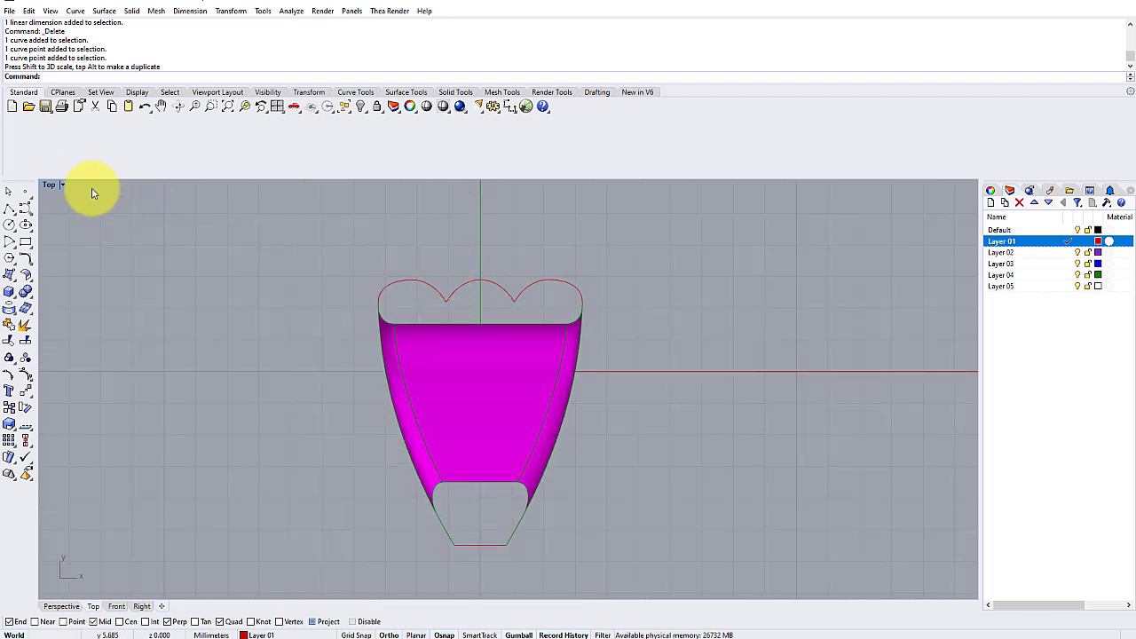
Maximize the Perspective viewport and orbit around the magenta cup, green strip and scalloped curve
double_click(49, 185)
double_click(533, 186)
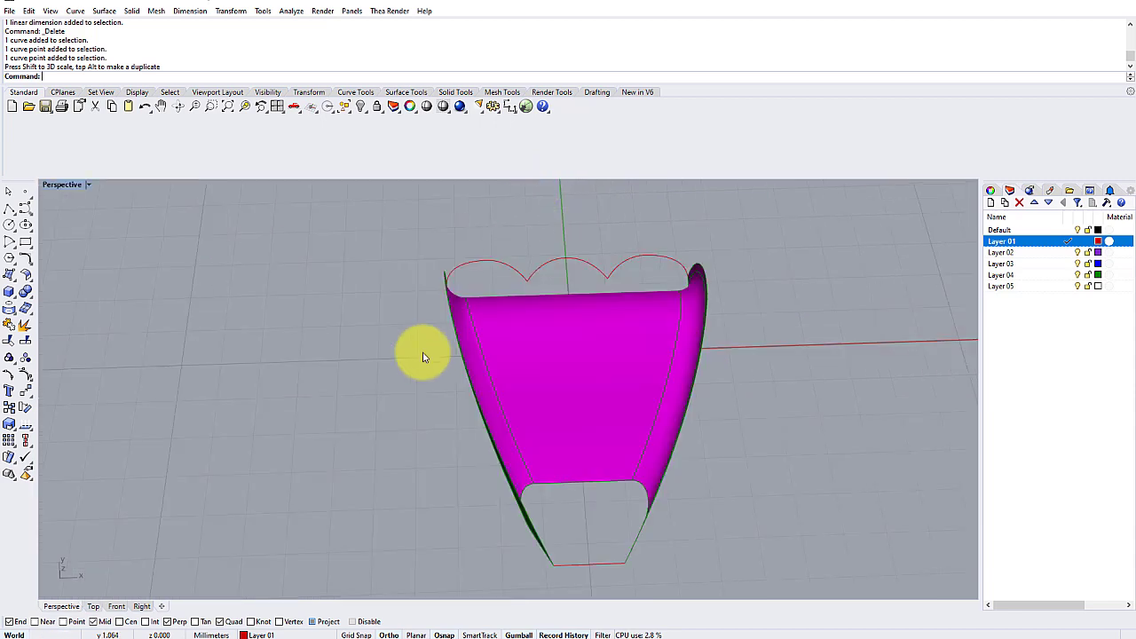
right_click_drag(418, 355, 363, 267)
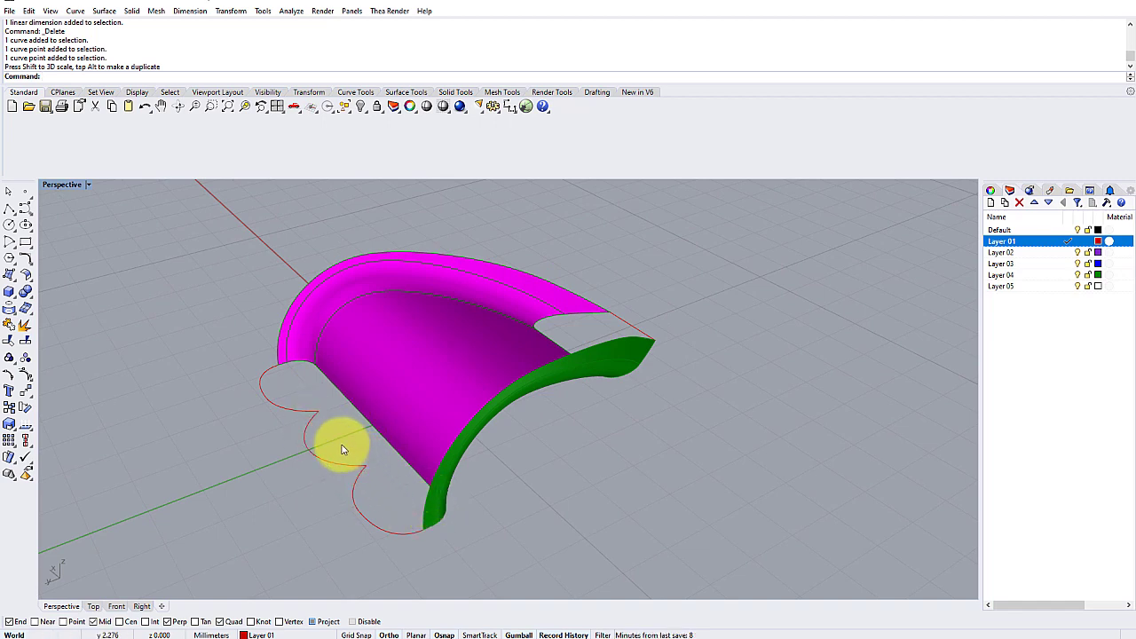
left_click(632, 321)
right_click_drag(634, 317, 694, 306)
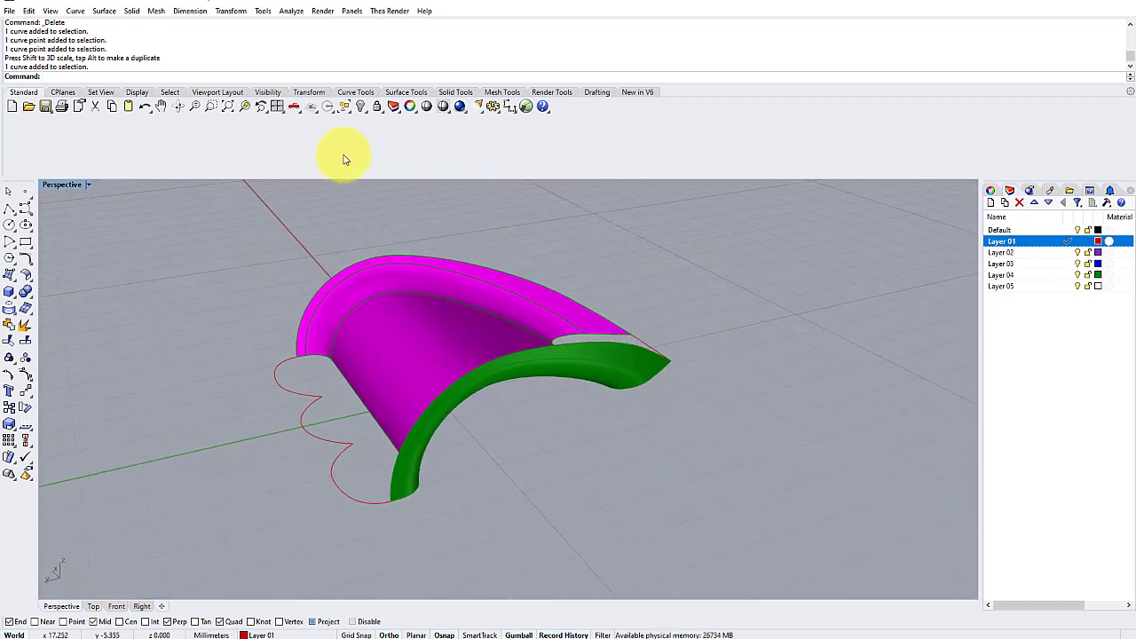
Make Layer 02 current, abandoning a started two-rail sweep after picking the cup's top edge
left_click(106, 12)
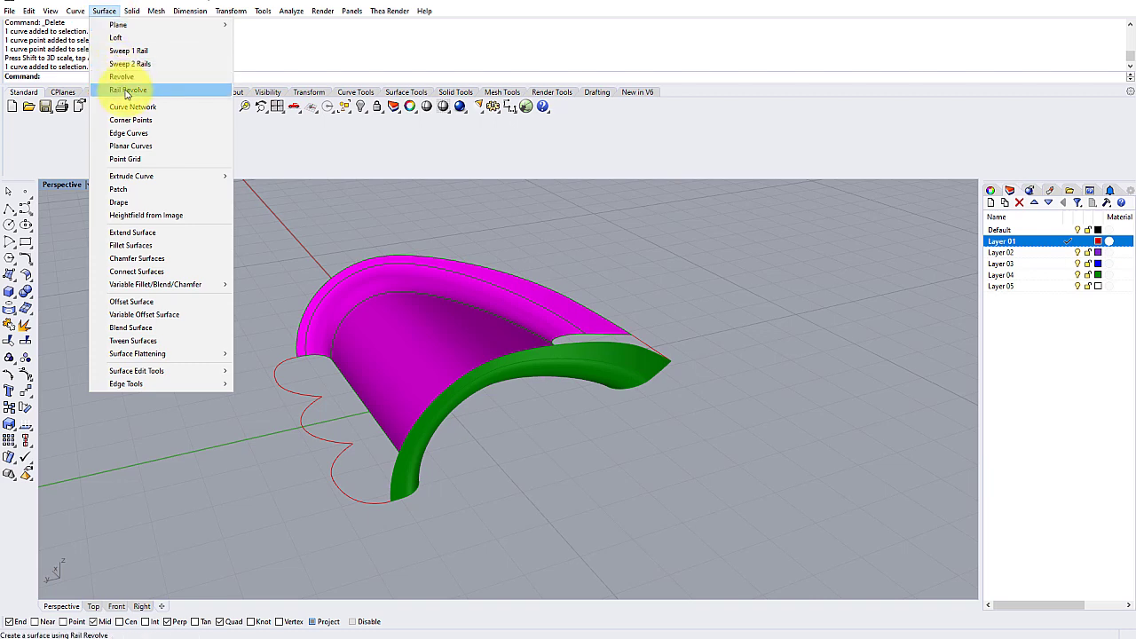
left_click(147, 64)
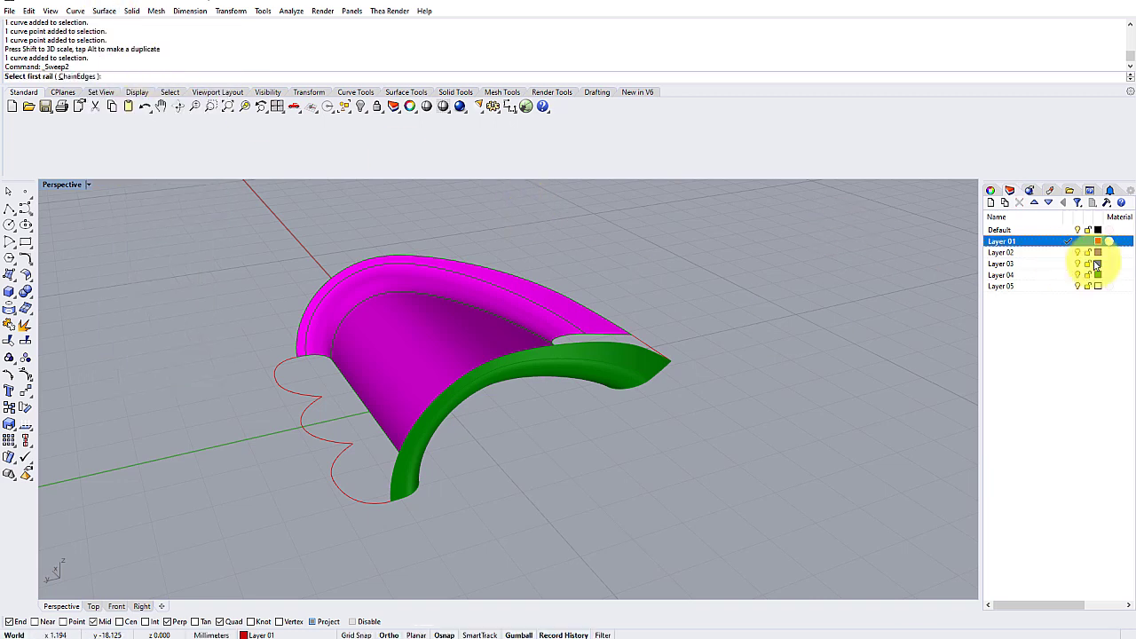
left_click(1065, 253)
right_click_drag(677, 310, 521, 309)
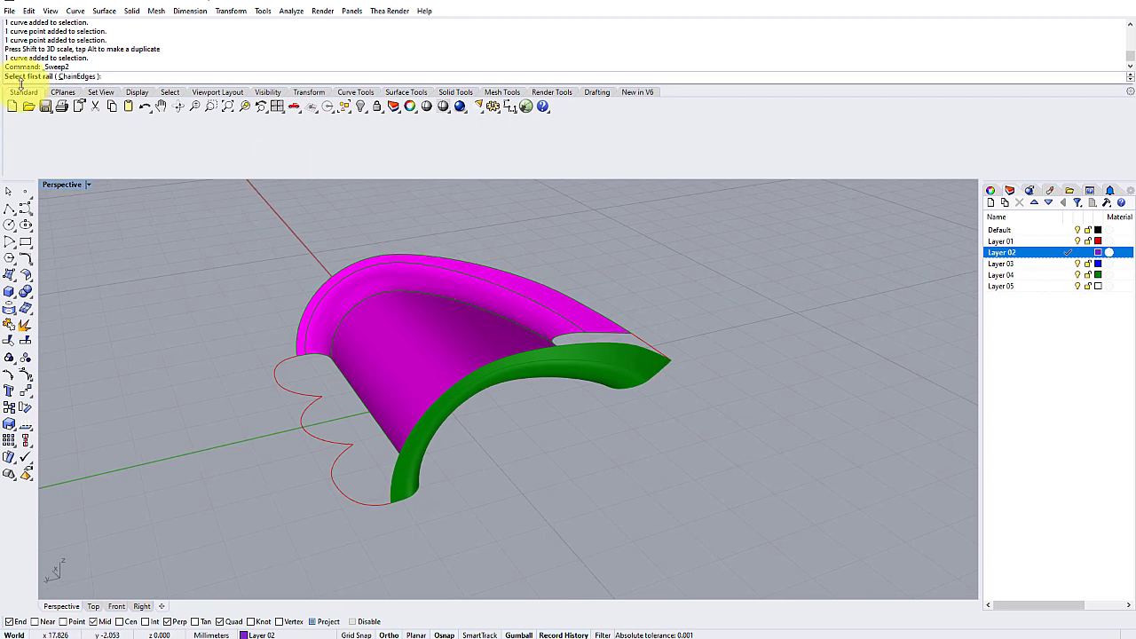
left_click(320, 291)
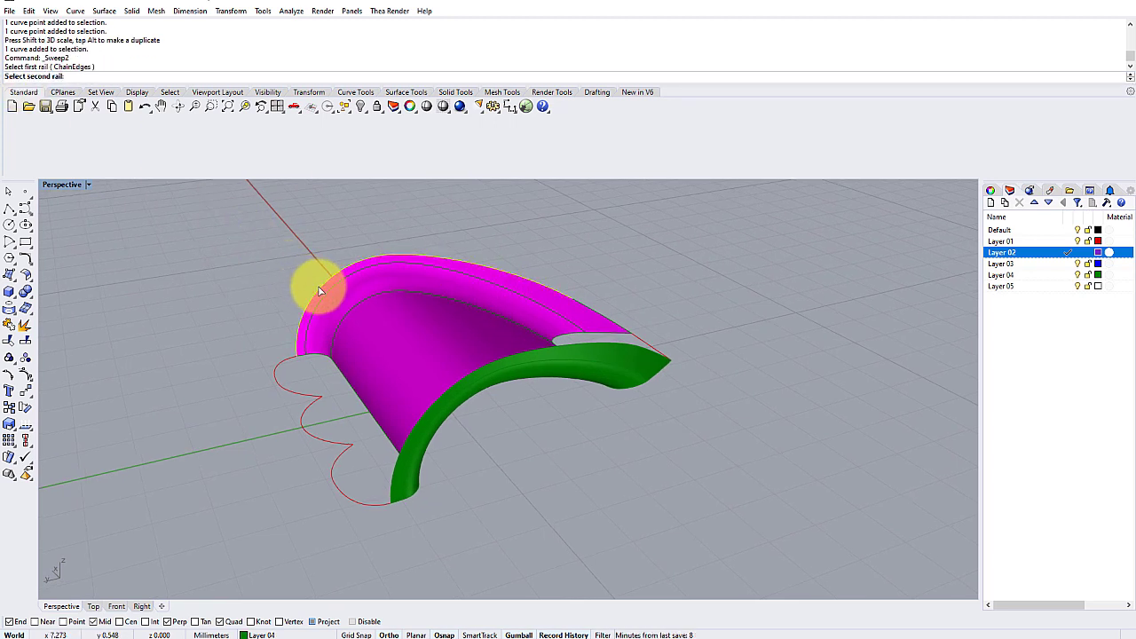
right_click_drag(588, 307, 600, 320)
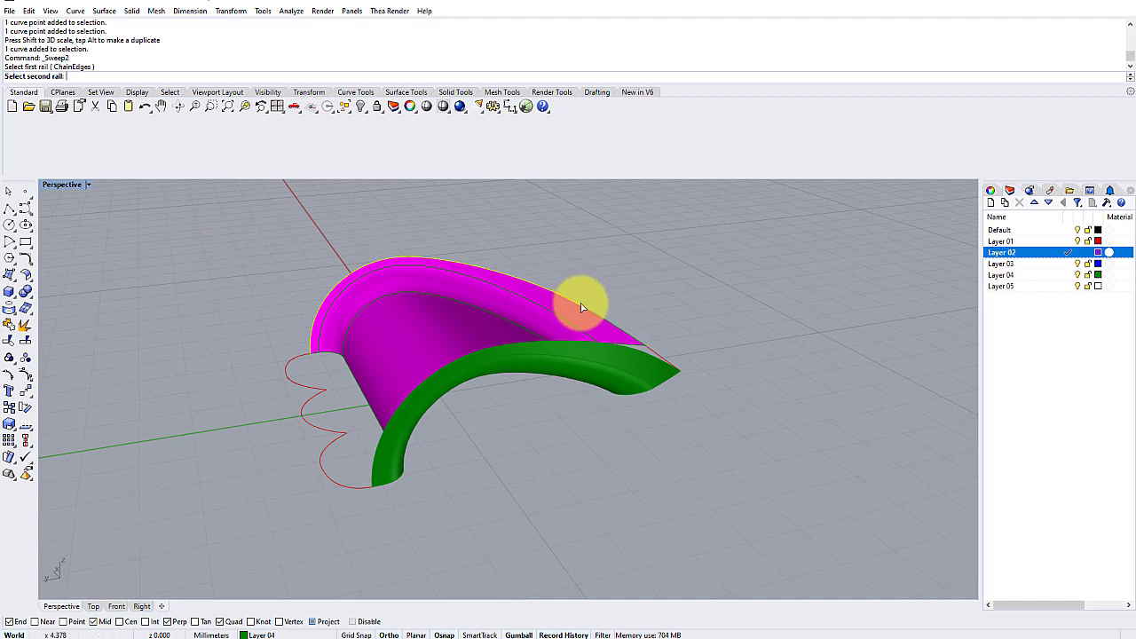
scroll(585, 309, "up", 2)
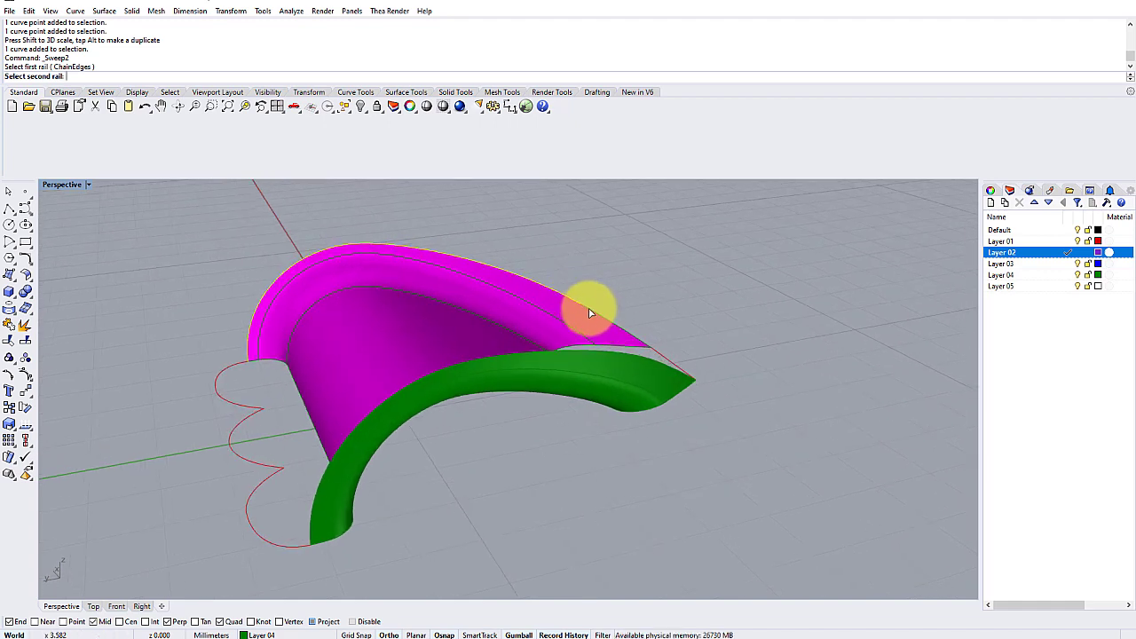
mouse_move(588, 312)
right_mouse_down()
mouse_move(574, 299)
mouse_move(553, 304)
mouse_move(572, 307)
right_mouse_up()
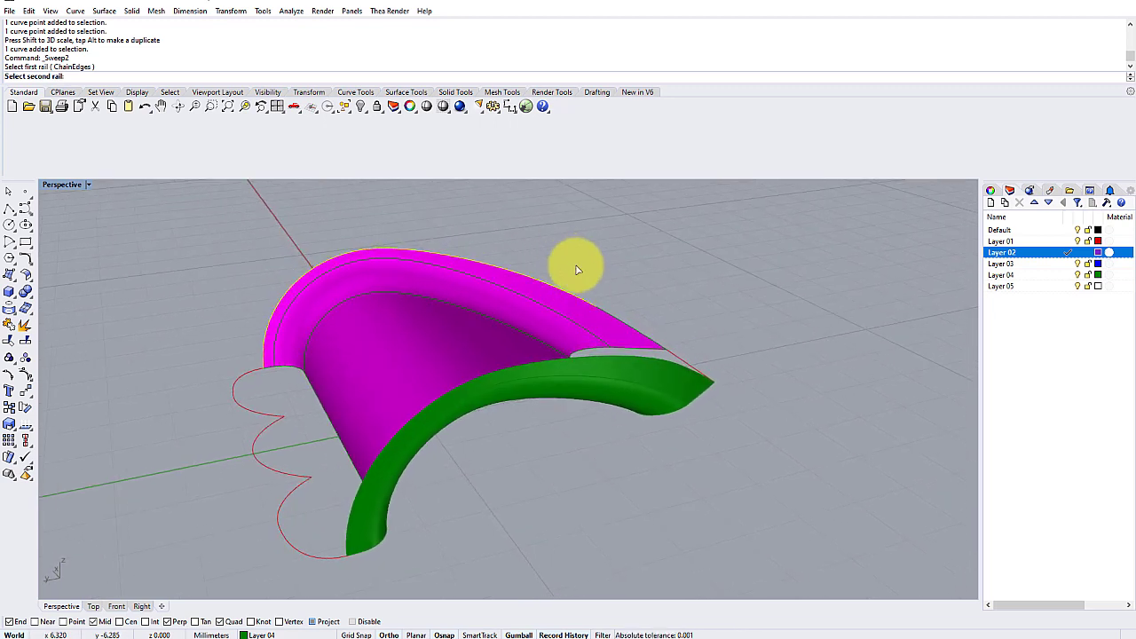
key("Escape")
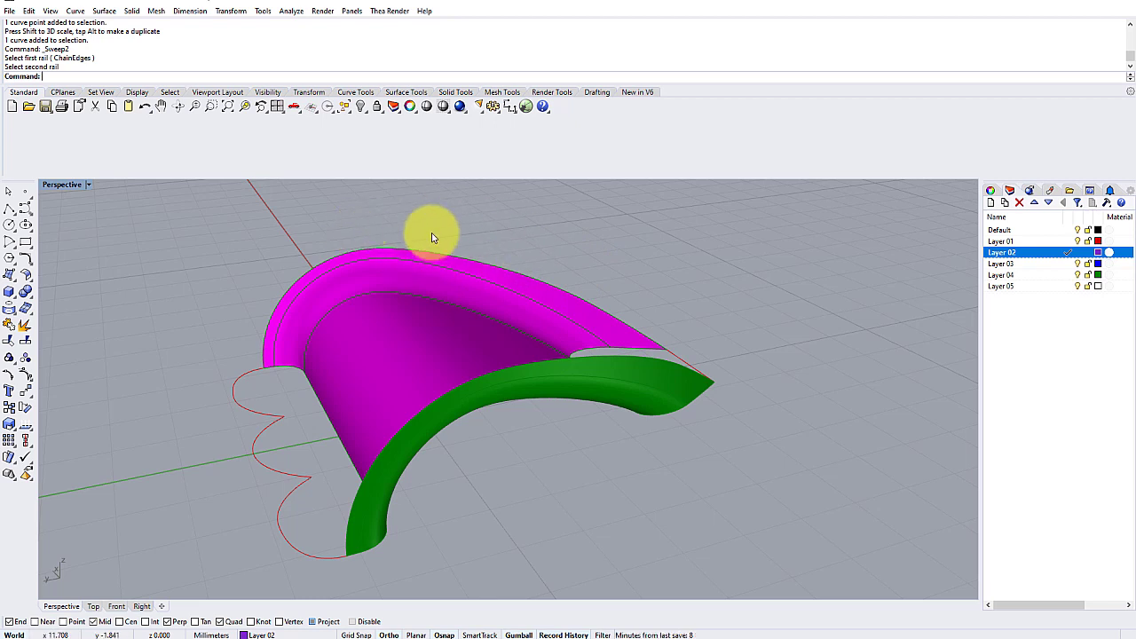
Rerun Sweep2 with ChainEdges, picking the pink edge chain and the green edge chain as rails
key("Return")
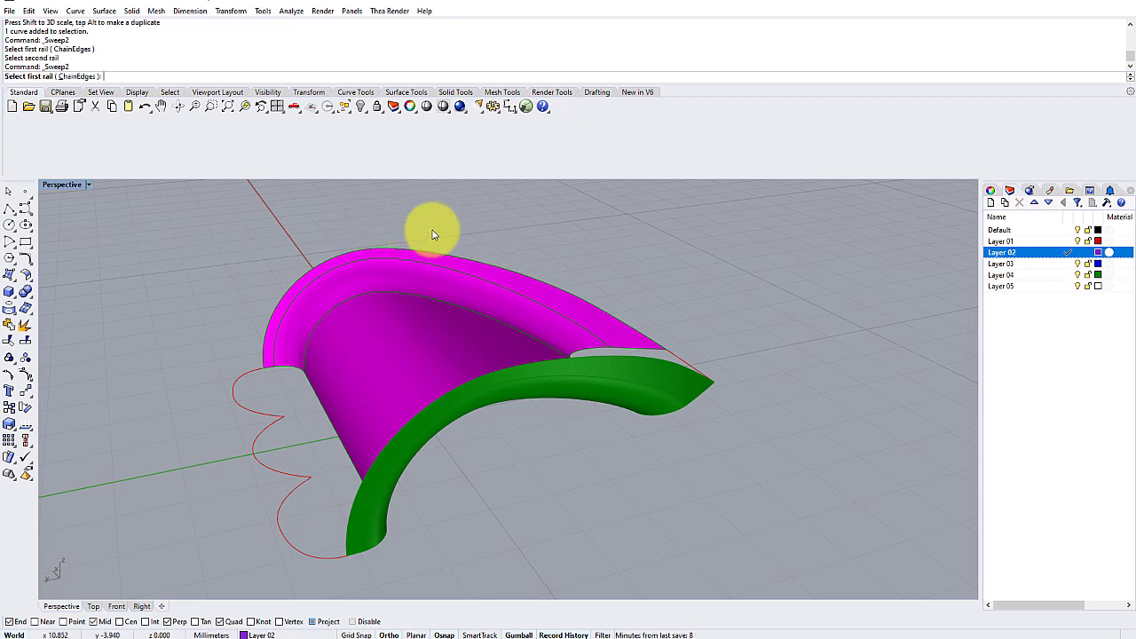
left_click(72, 78)
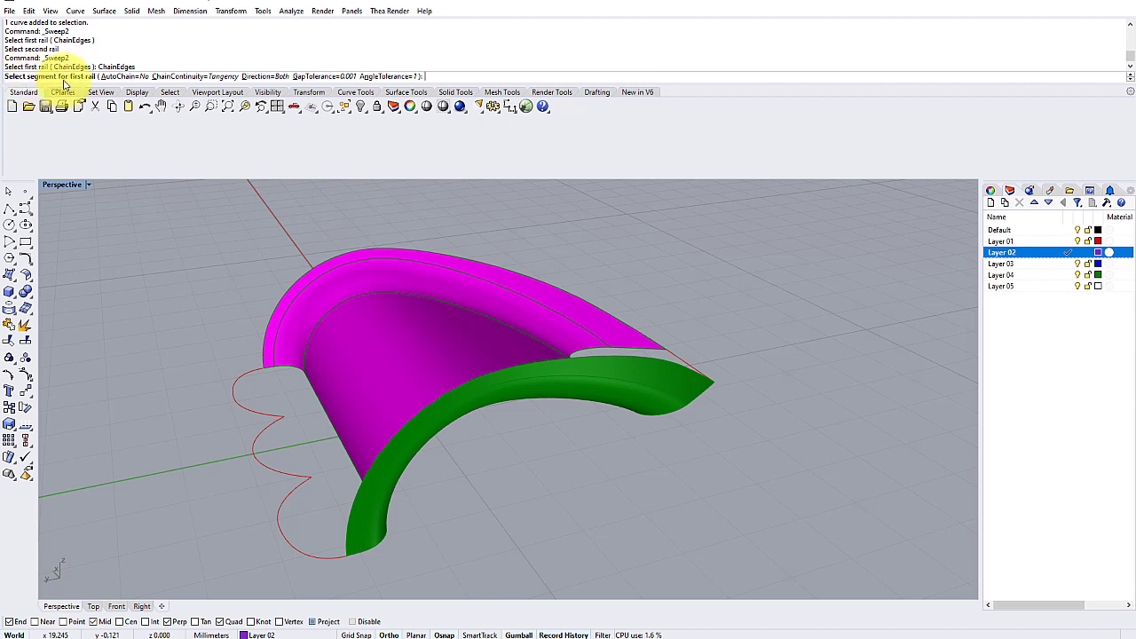
left_click(330, 262)
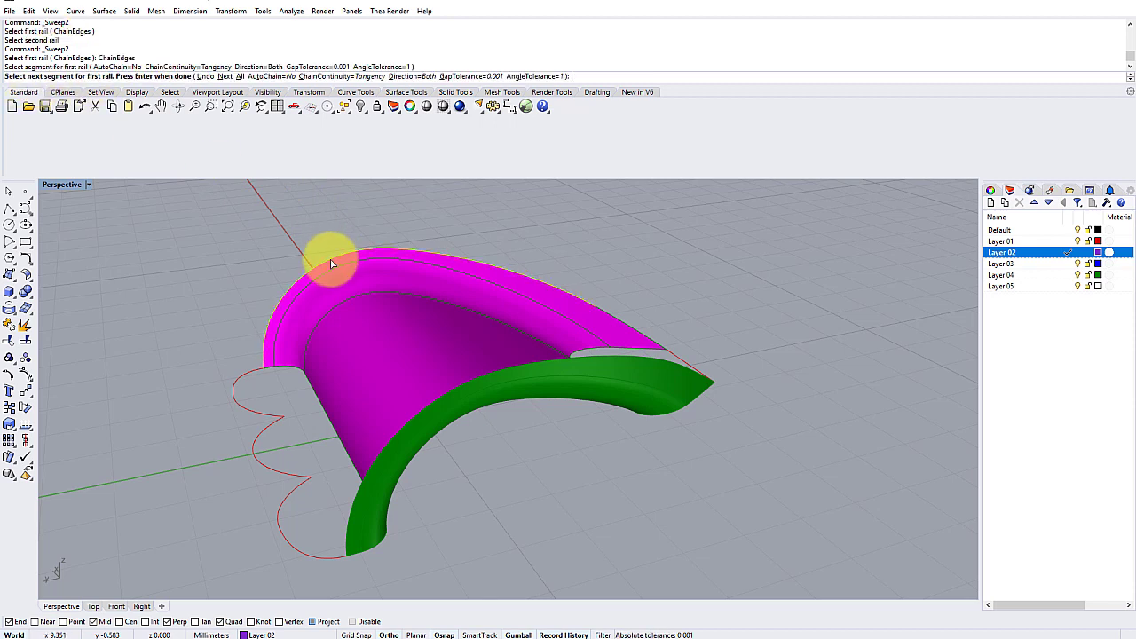
left_click(595, 305)
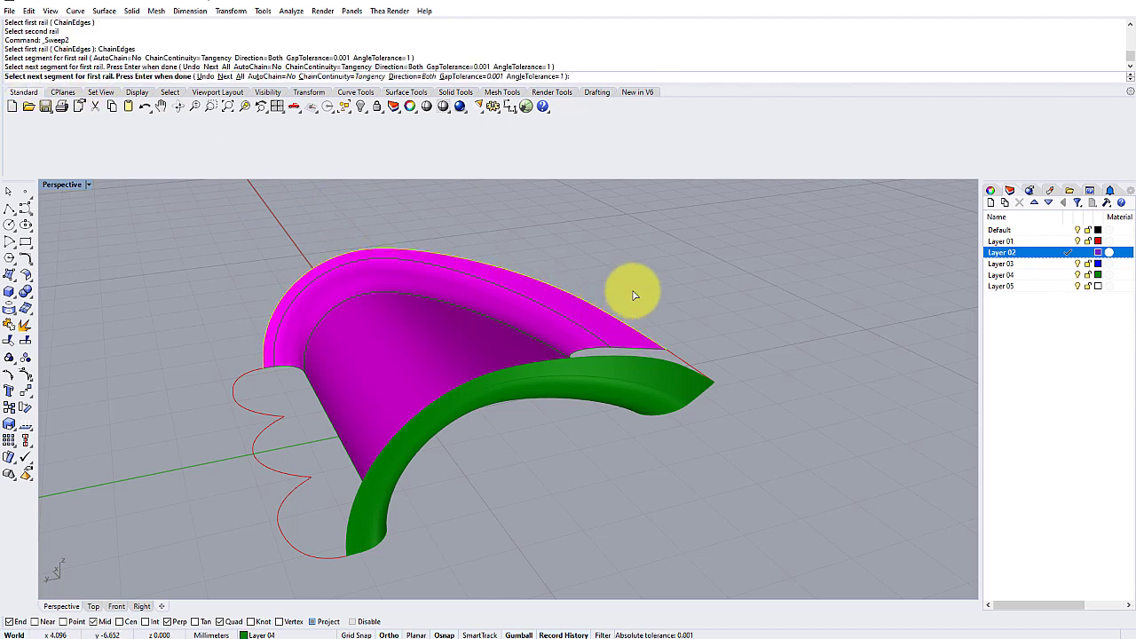
key("Return")
left_click(421, 416)
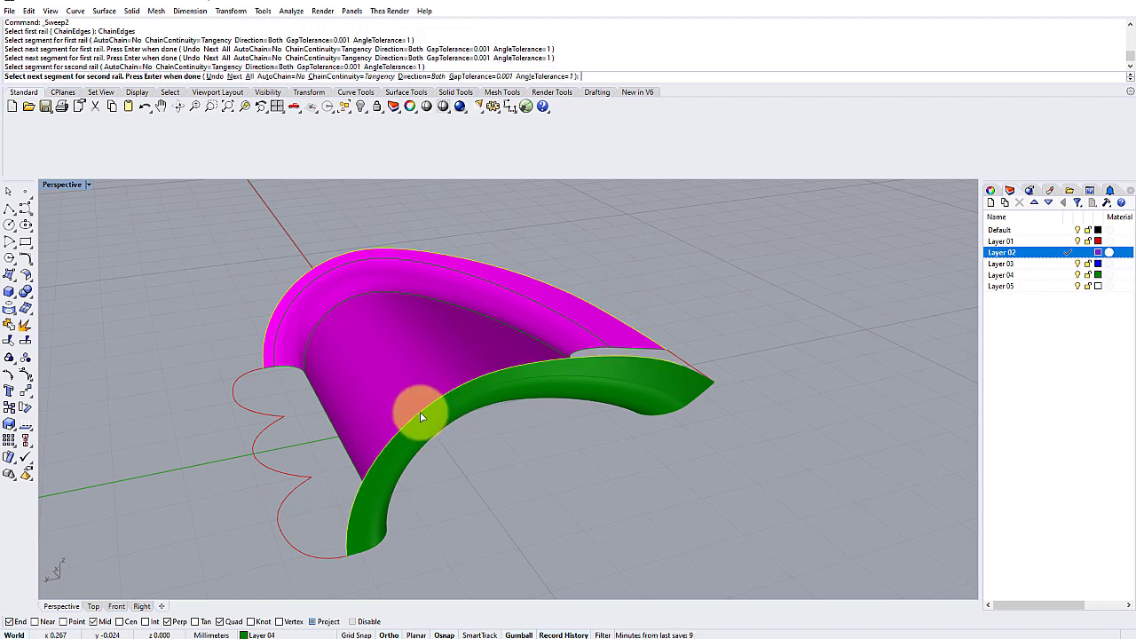
left_click(691, 377)
right_click_drag(580, 347, 540, 323)
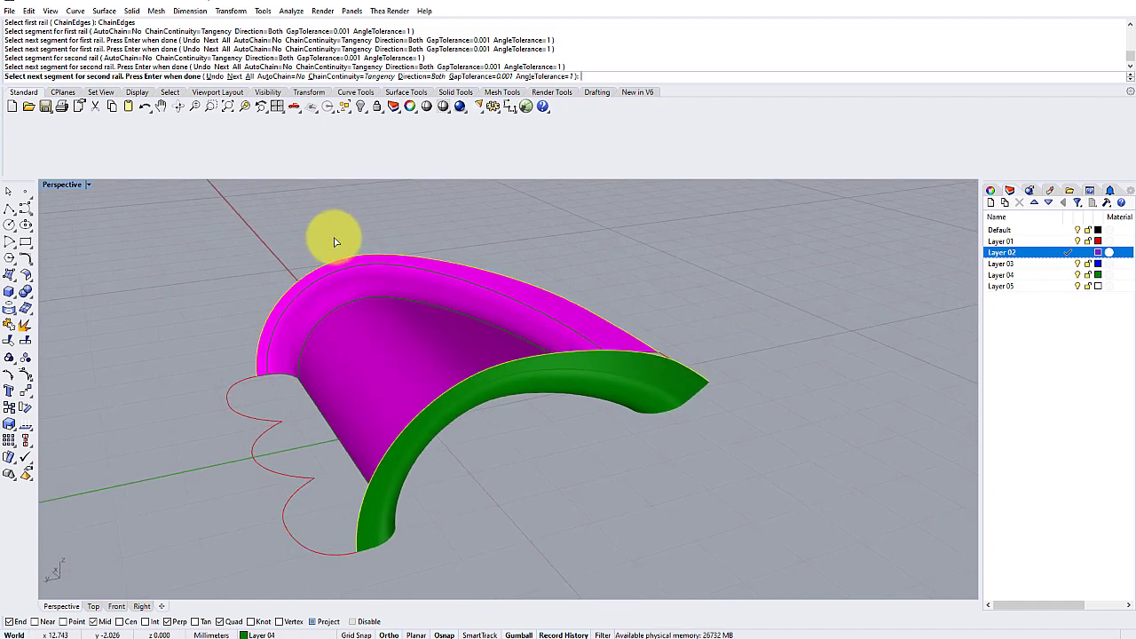
key("Return")
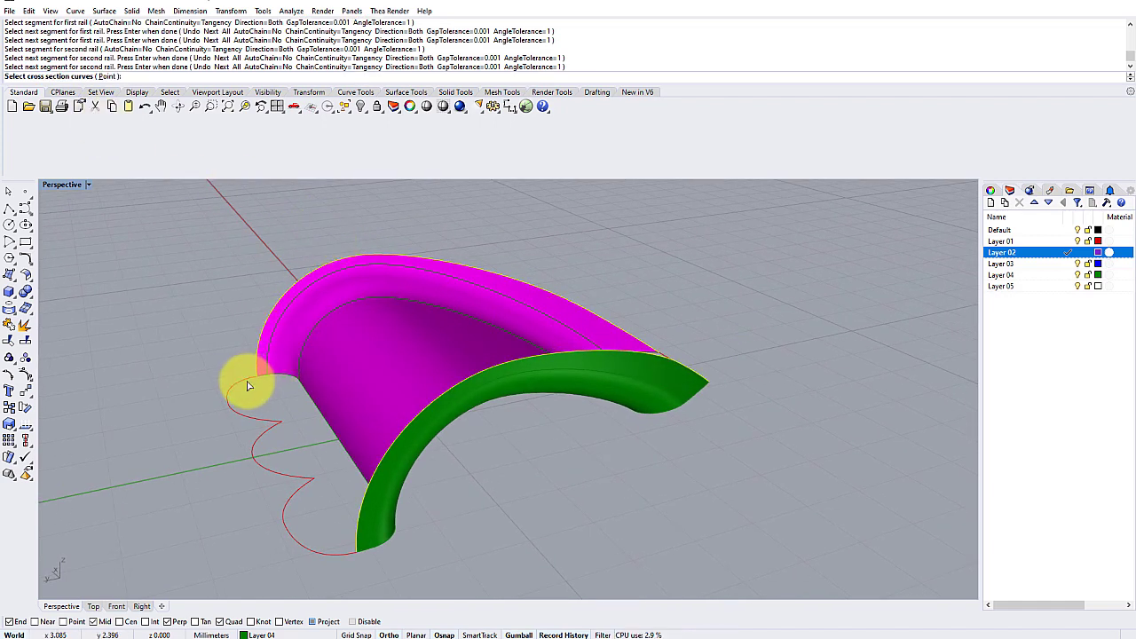
Pick the red scalloped profile curves as the sweep's cross sections
left_click(248, 386)
right_click_drag(618, 340, 573, 387)
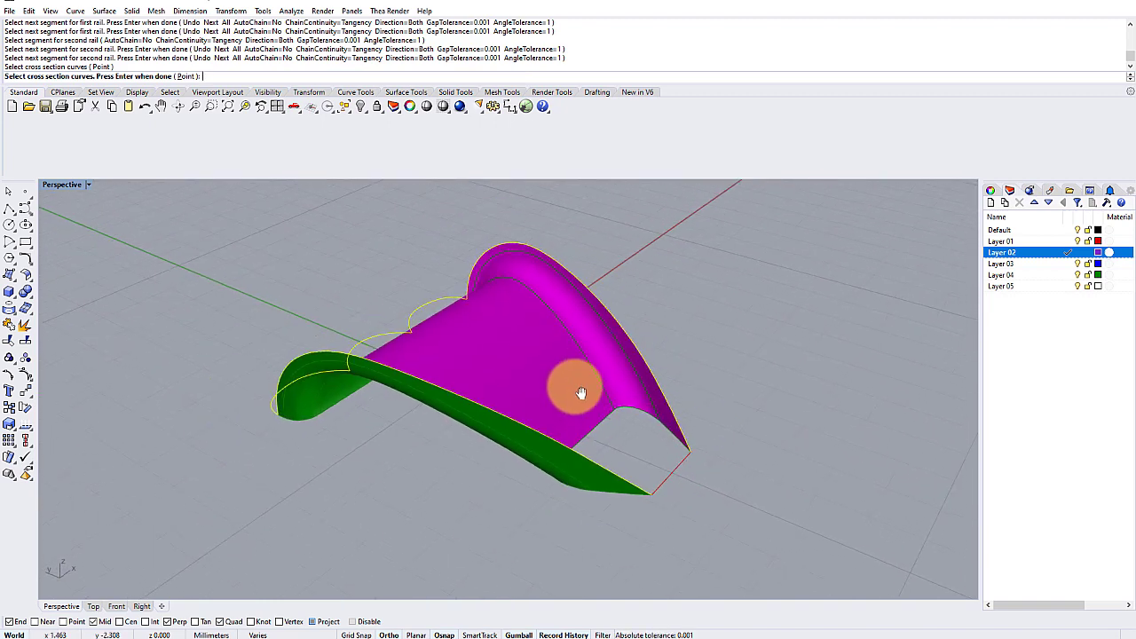
left_click(684, 460)
Preview the scalloped sweep from several angles and turn on Maintain height in the sweep options
key("Return")
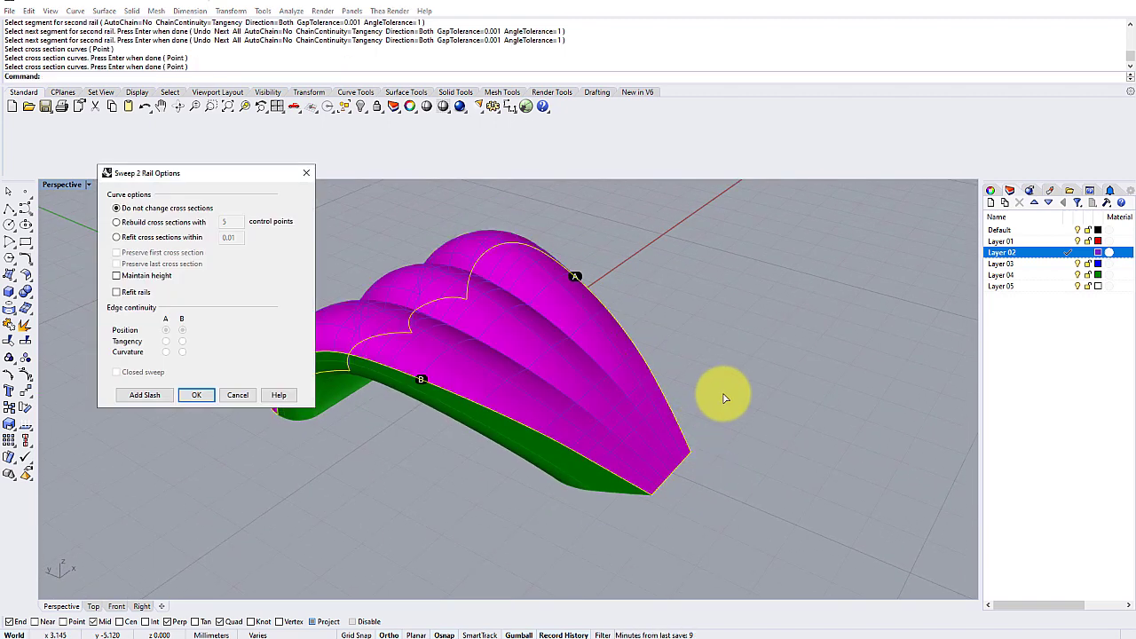
right_click_drag(544, 376, 568, 413)
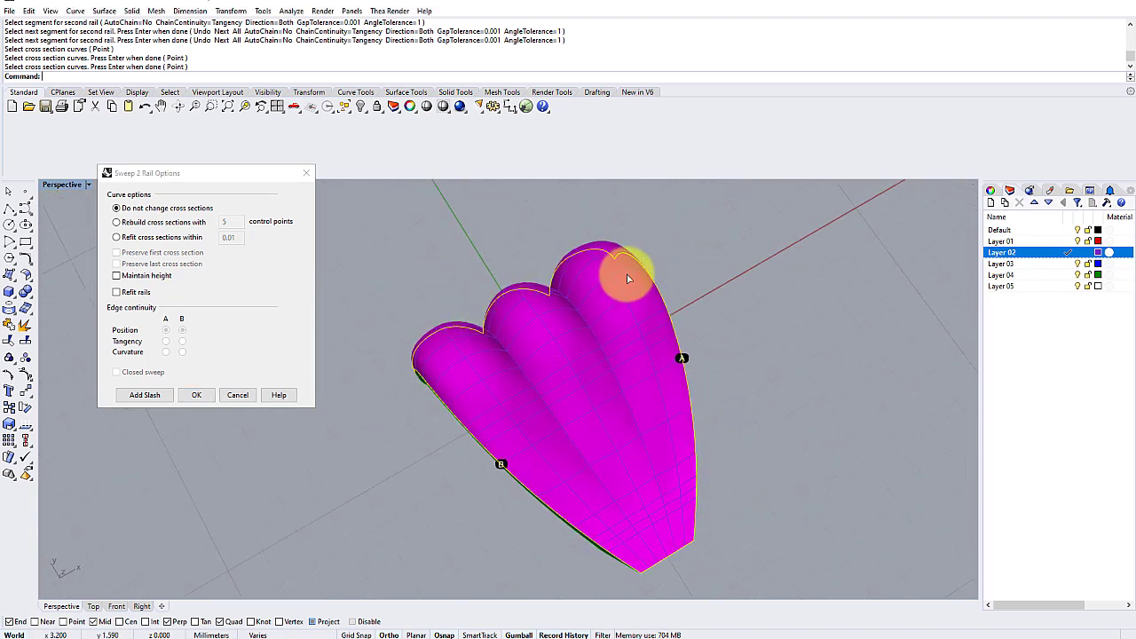
right_click_drag(550, 275, 482, 299)
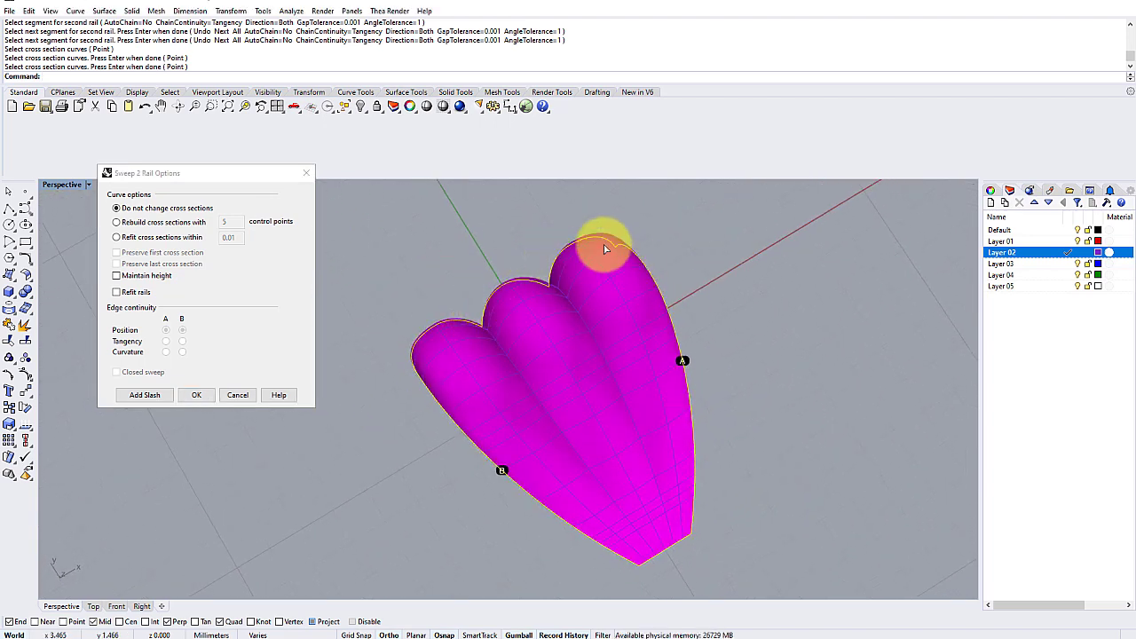
right_click_drag(576, 243, 609, 309)
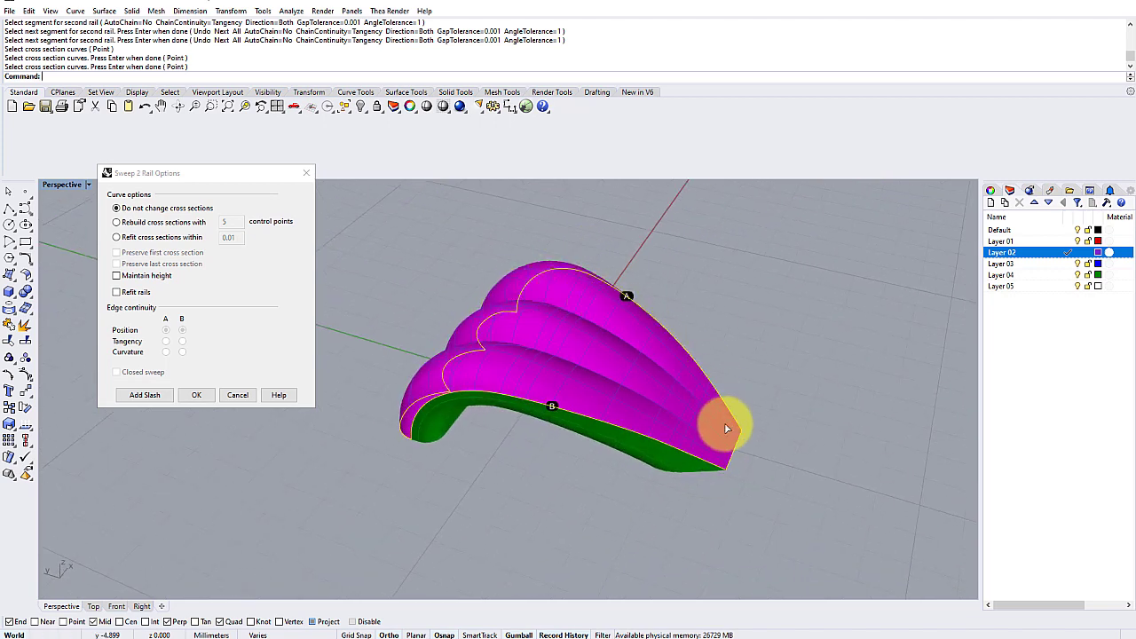
right_click_drag(736, 411, 702, 360)
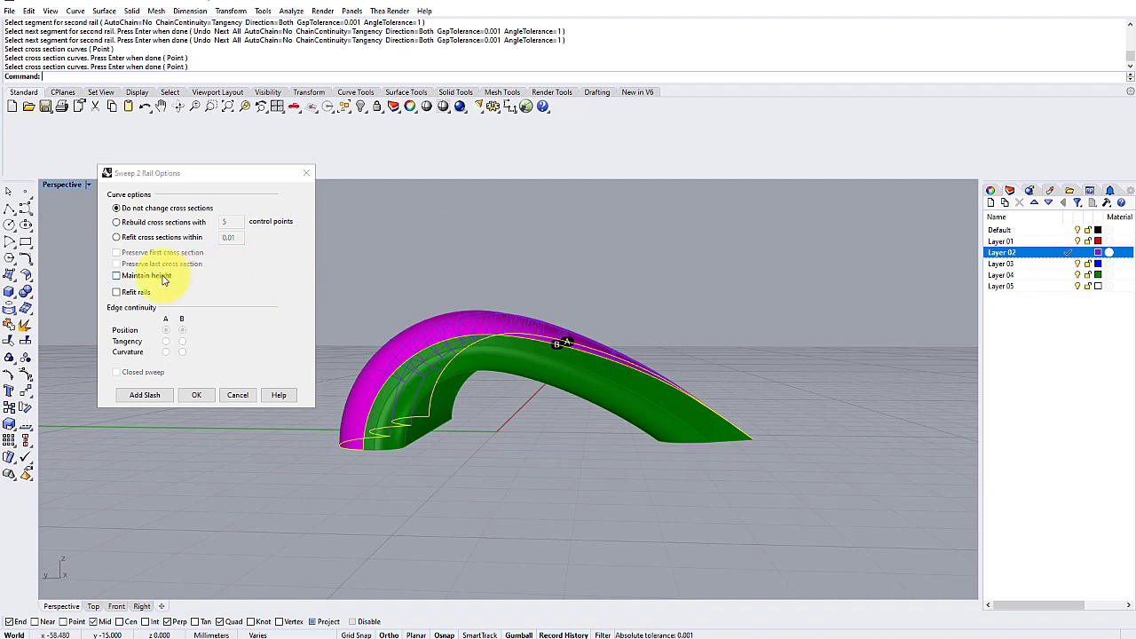
right_click_drag(444, 307, 480, 312)
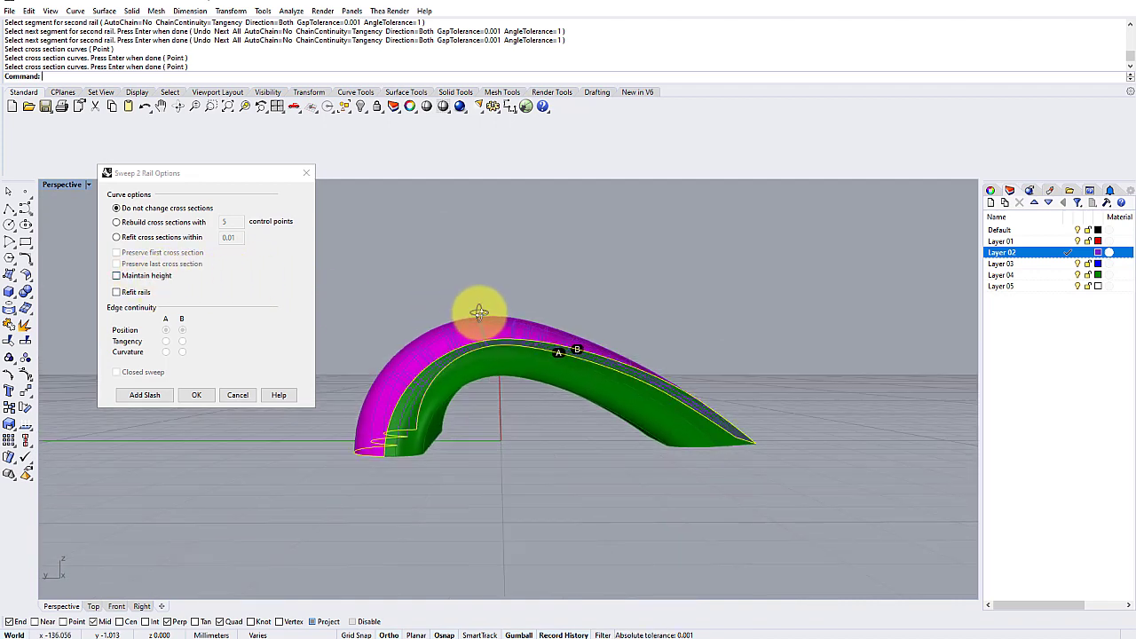
left_click(116, 275)
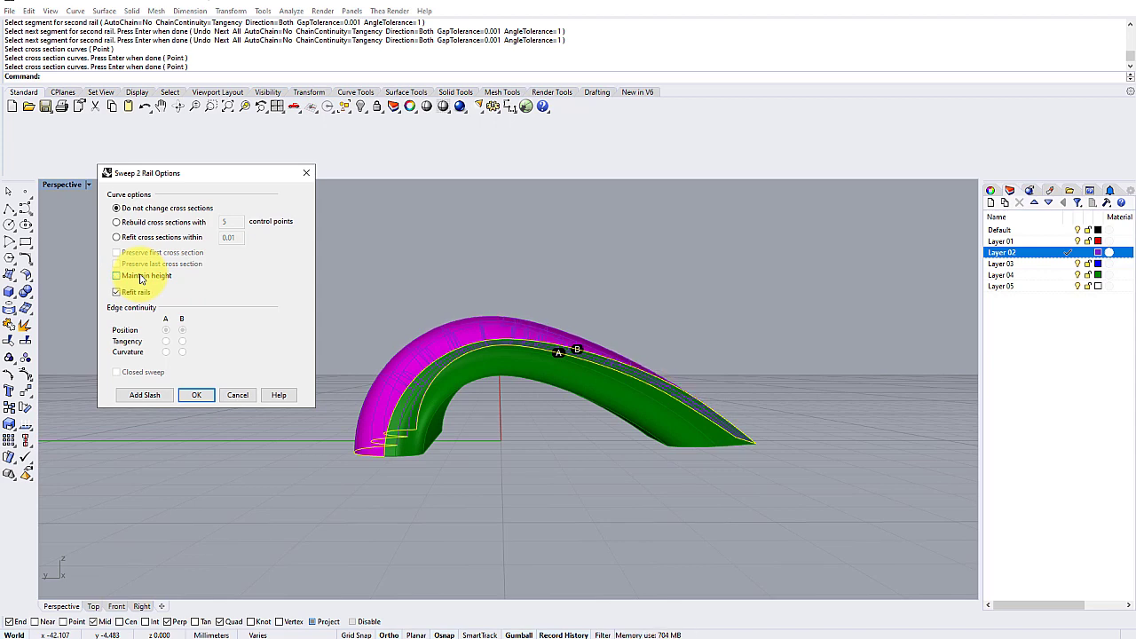
right_click_drag(470, 302, 626, 419)
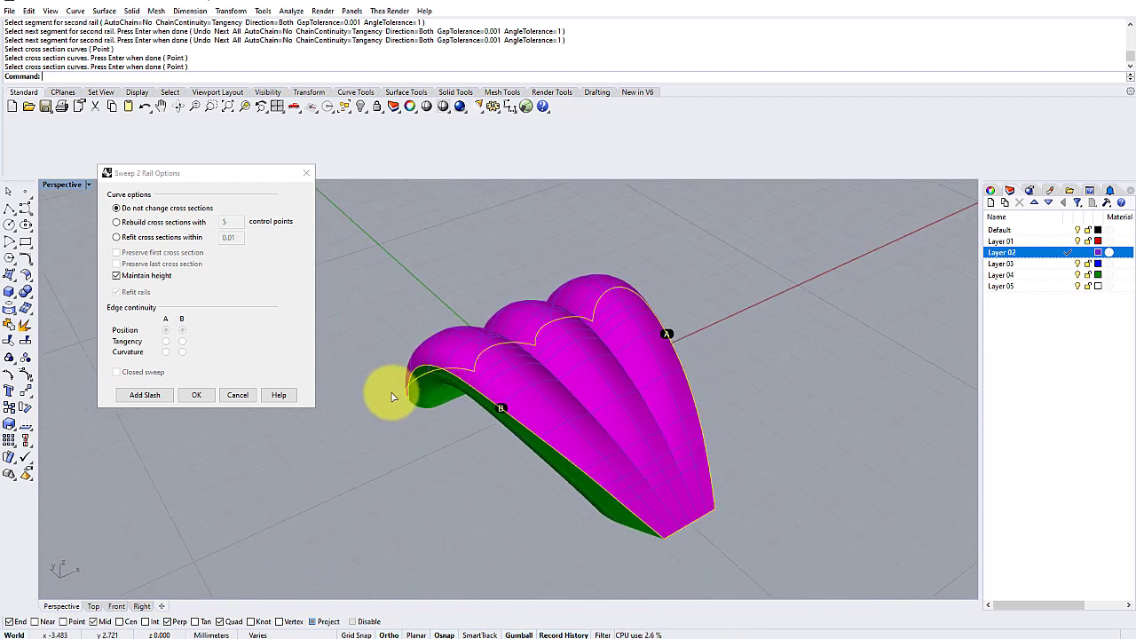
Create the pink fluted sweep surface and join it with the green piece into one polysurface
left_click(196, 394)
right_click_drag(369, 325, 515, 399)
left_click(522, 391)
left_click(536, 426)
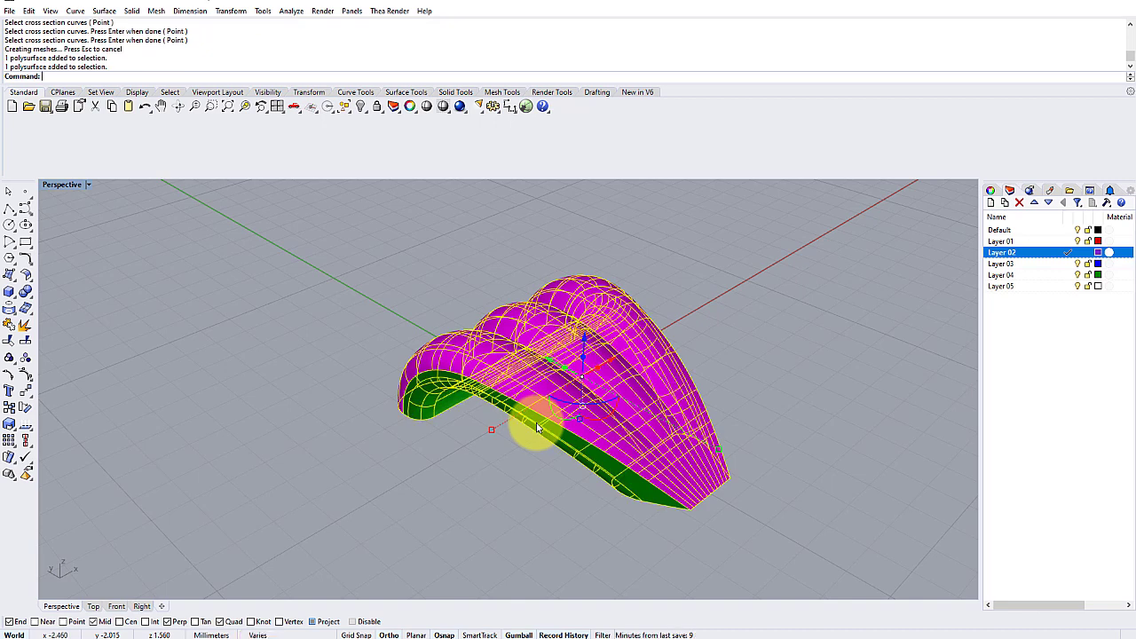
key("ctrl+j")
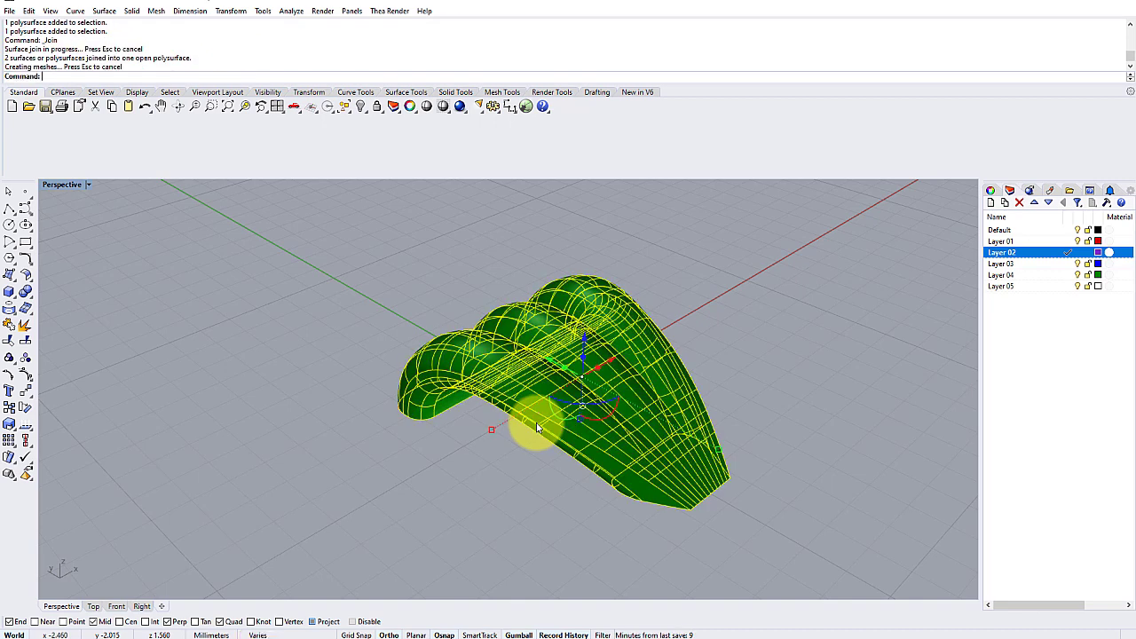
Check the joined polysurface, then delete the two leftover guide curves
left_click(728, 346)
right_click_drag(539, 378, 664, 434)
left_click(539, 437)
left_click(713, 311)
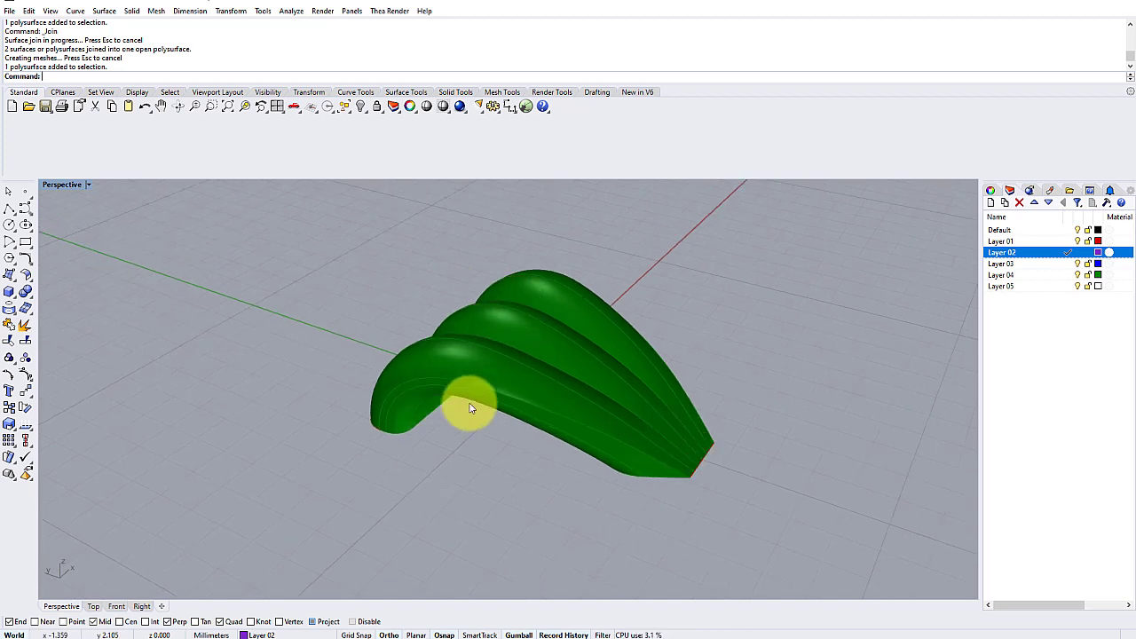
right_click_drag(544, 417, 609, 418)
left_click_drag(282, 218, 806, 533)
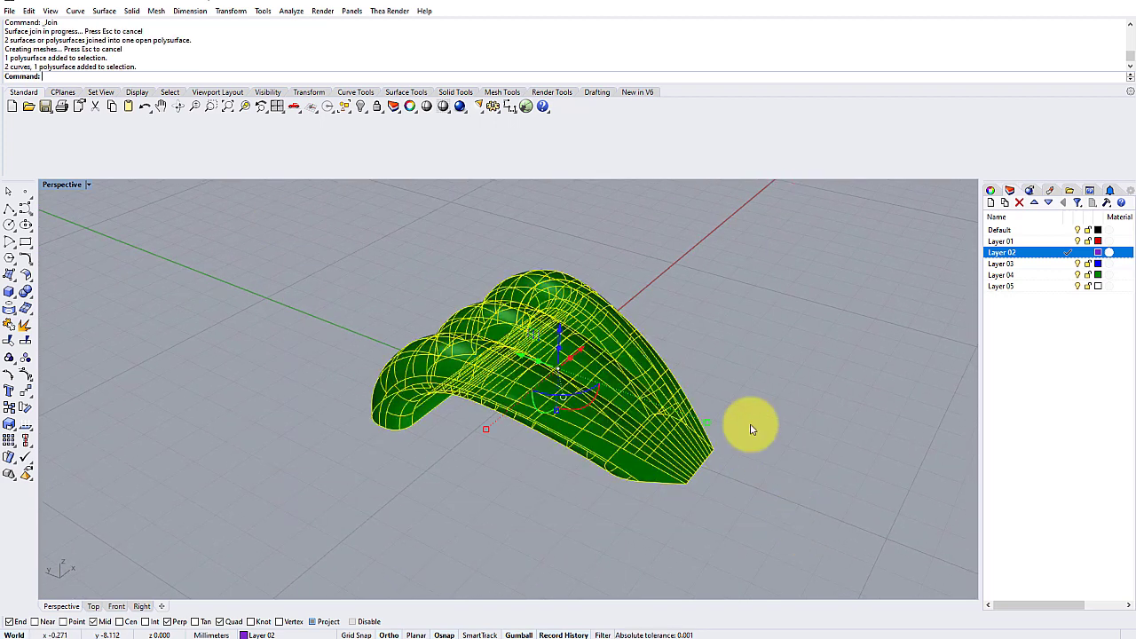
left_click(504, 326, "ctrl")
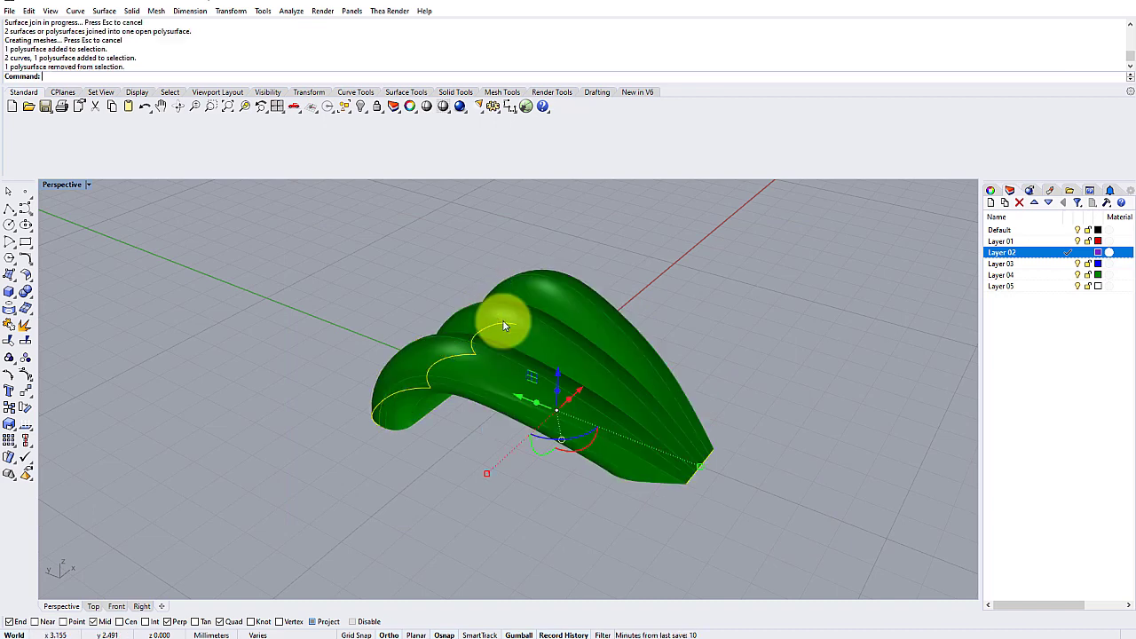
key("ctrl+j")
key("Delete")
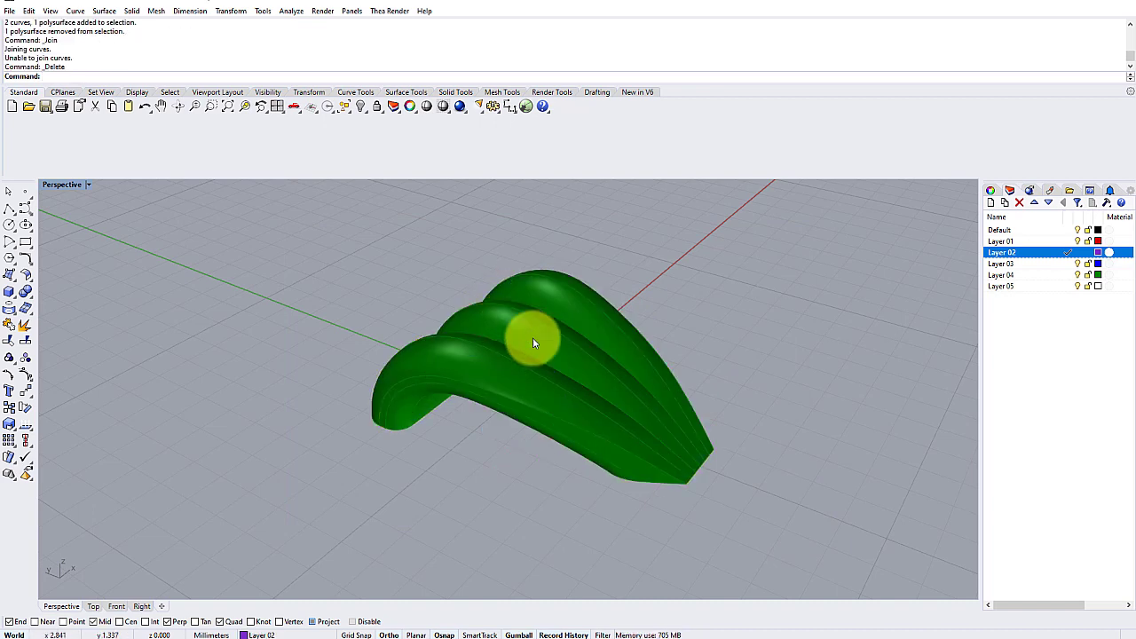
In the enlarged side view, mirror the green arch across its flat base with Mirror
double_click(73, 185)
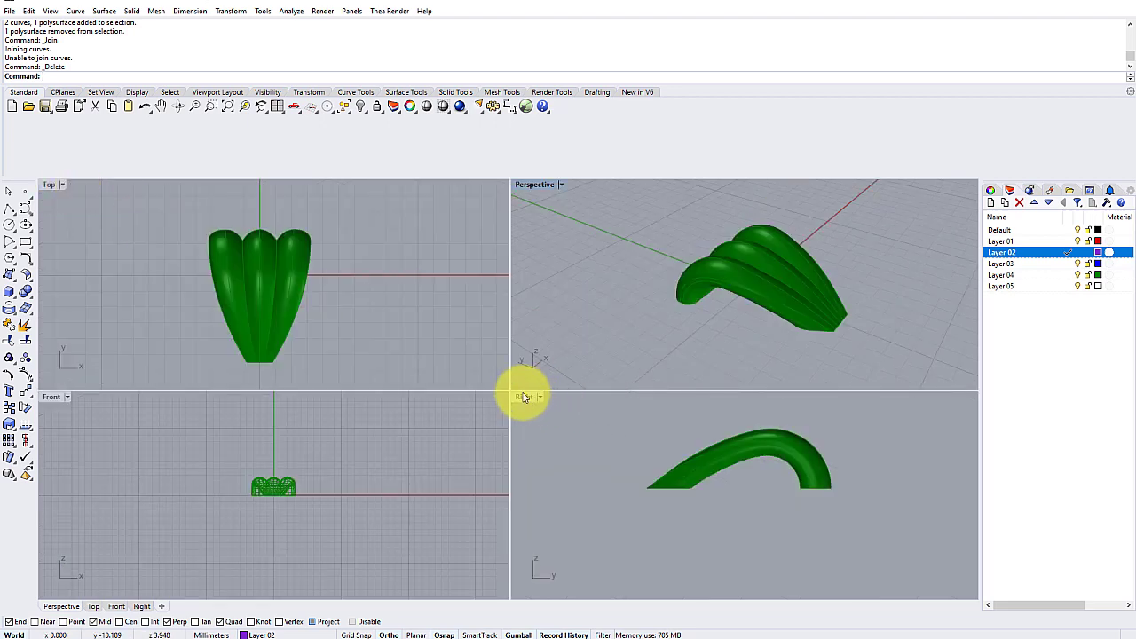
double_click(523, 395)
left_click(621, 434)
type("Mirror")
key("Return")
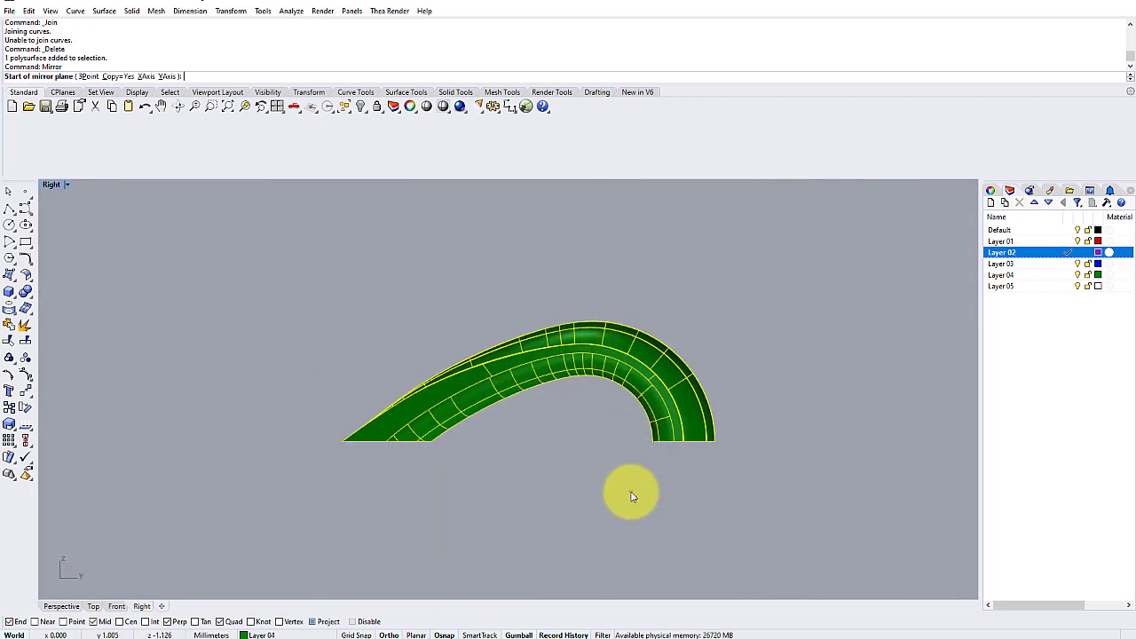
left_click(715, 442)
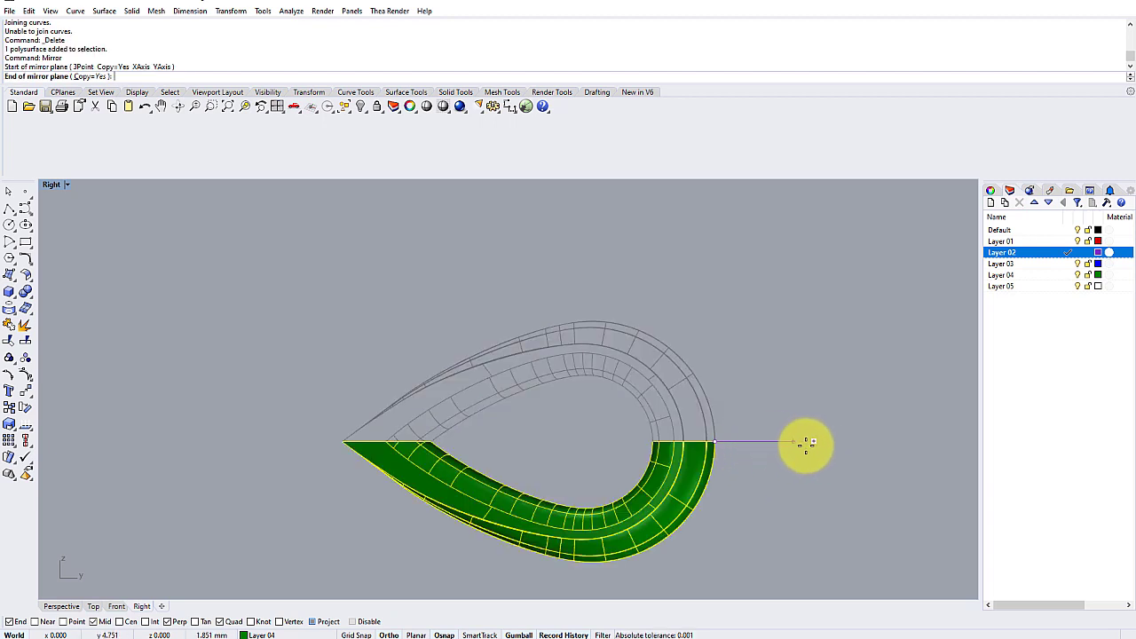
left_click(806, 443)
Join the upper and lower arches into one teardrop loop
left_click(804, 446)
left_click(701, 404)
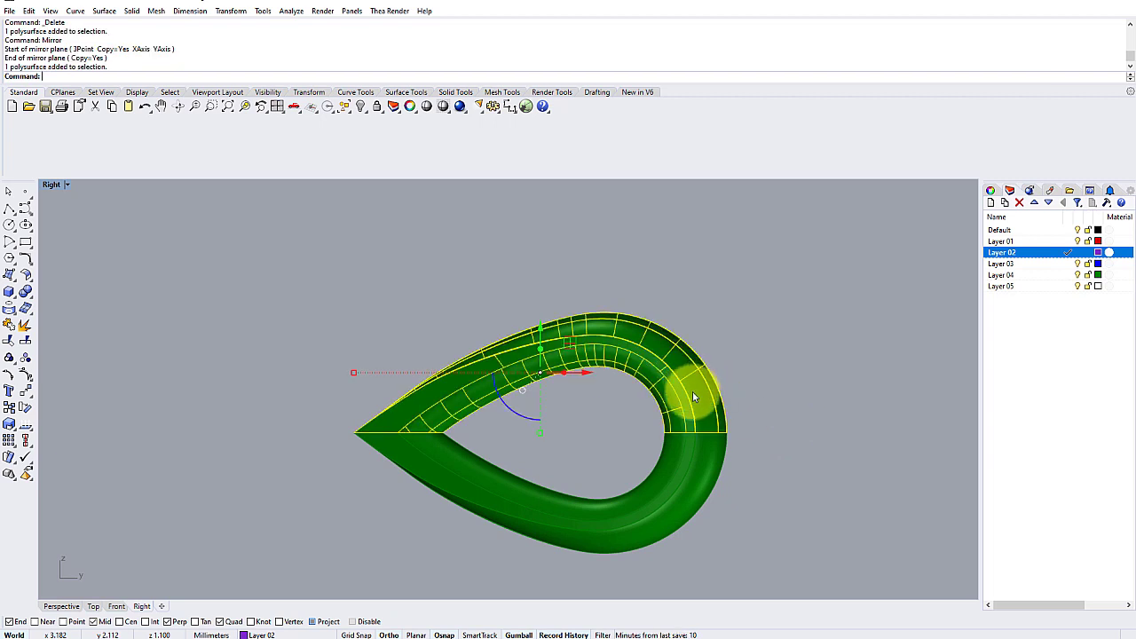
left_click(698, 457, "shift")
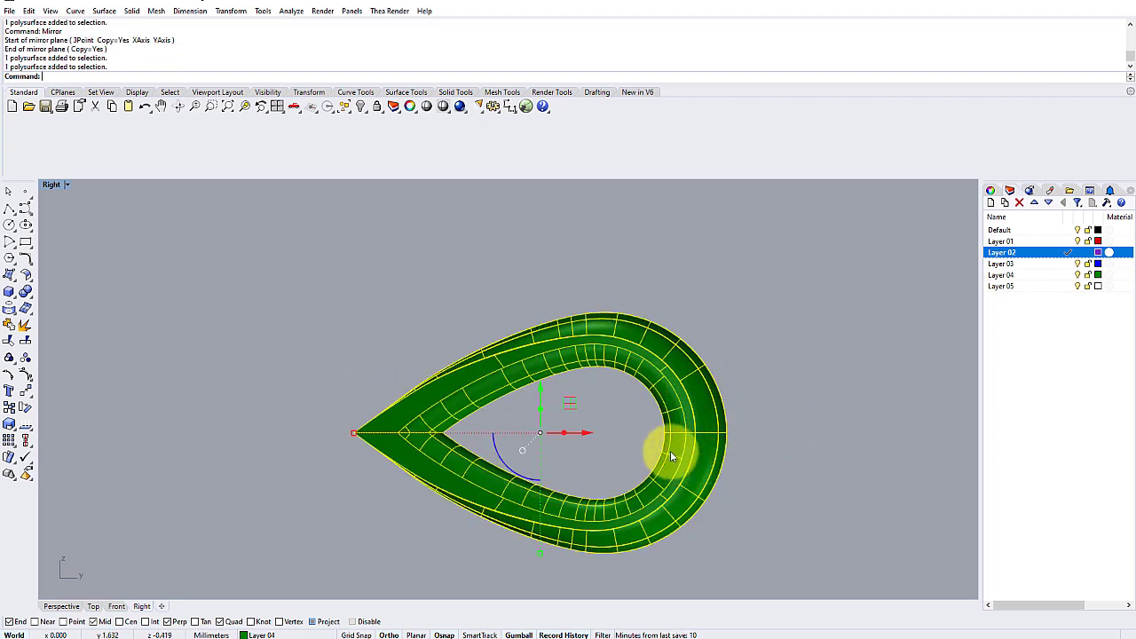
key("ctrl+j")
Clear the selection to view the finished green fluted teardrop loop
left_click(430, 362)
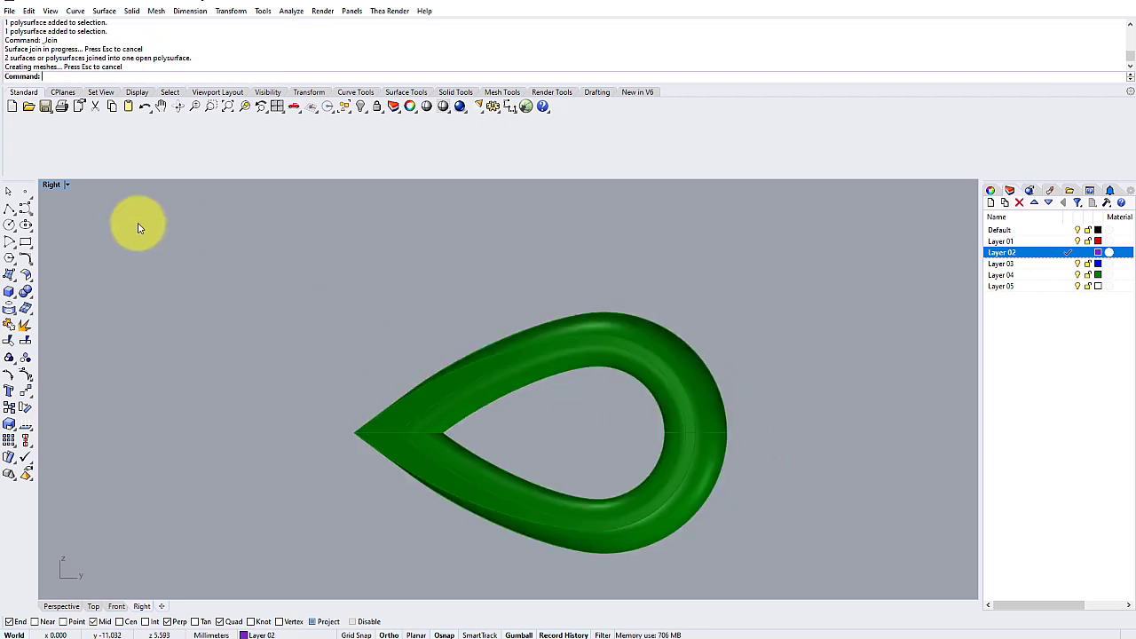